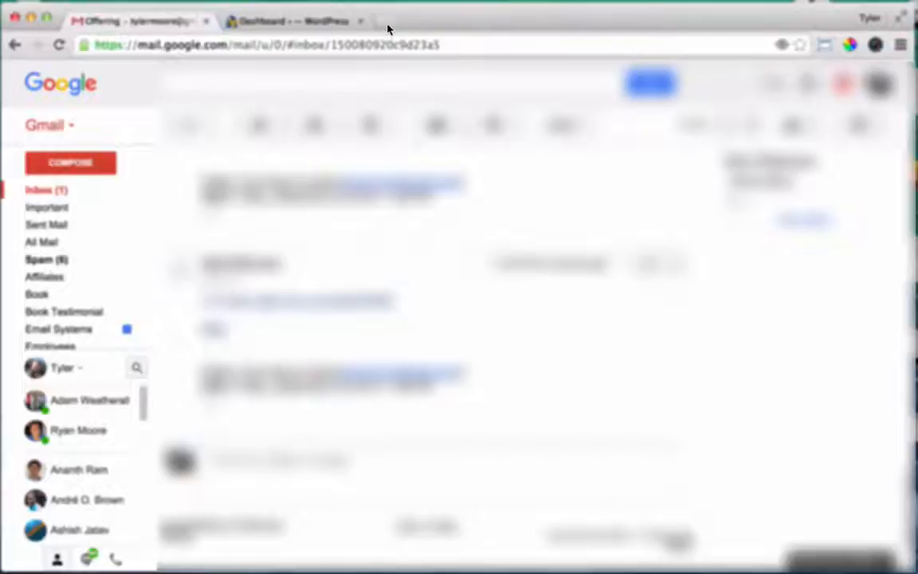
- Switch to the WordPress admin Dashboard tab and briefly check the window-size presets list
{"action": "left_click", "coordinate": [303, 22]}
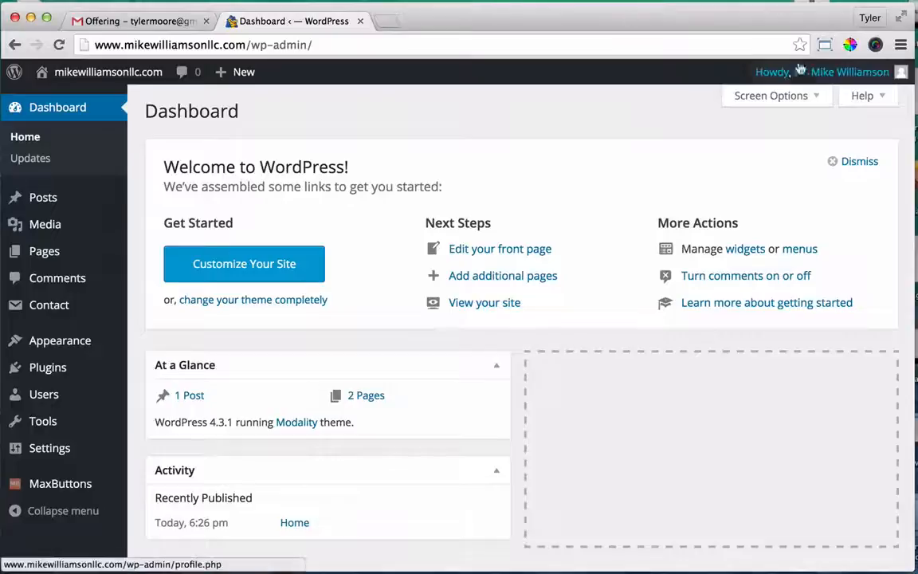
{"action": "left_click", "coordinate": [825, 45]}
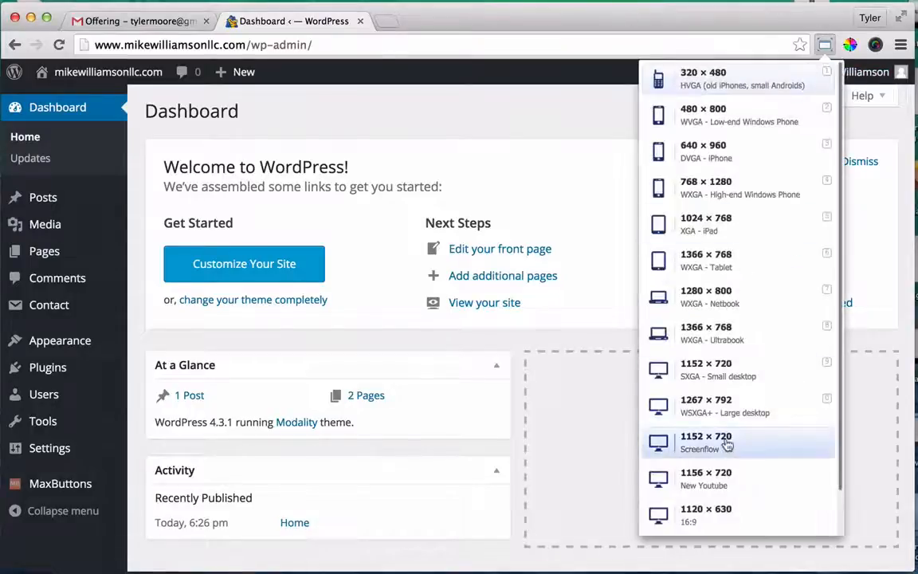
{"action": "left_click", "coordinate": [728, 476]}
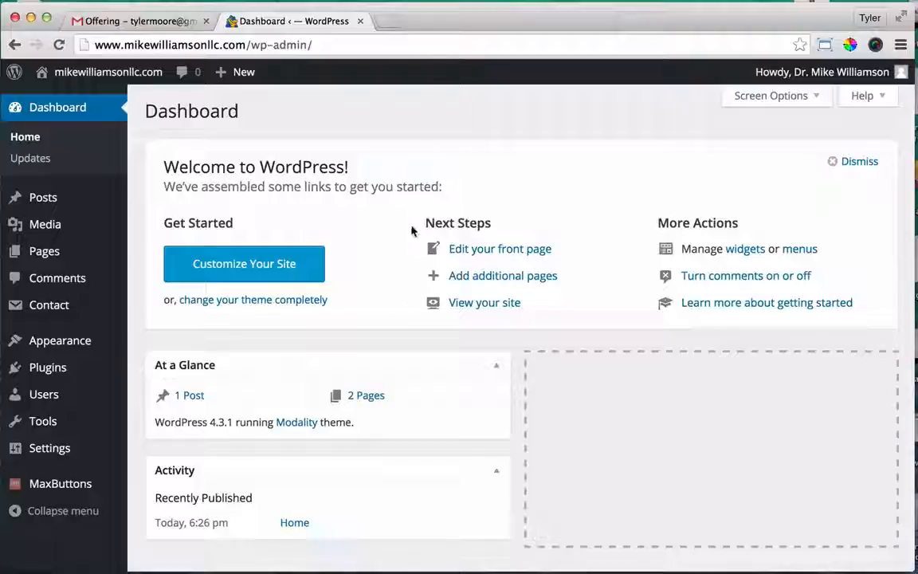
- Open a new Chrome tab showing the Google start page beside the Dashboard tab
{"action": "left_click", "coordinate": [389, 24]}
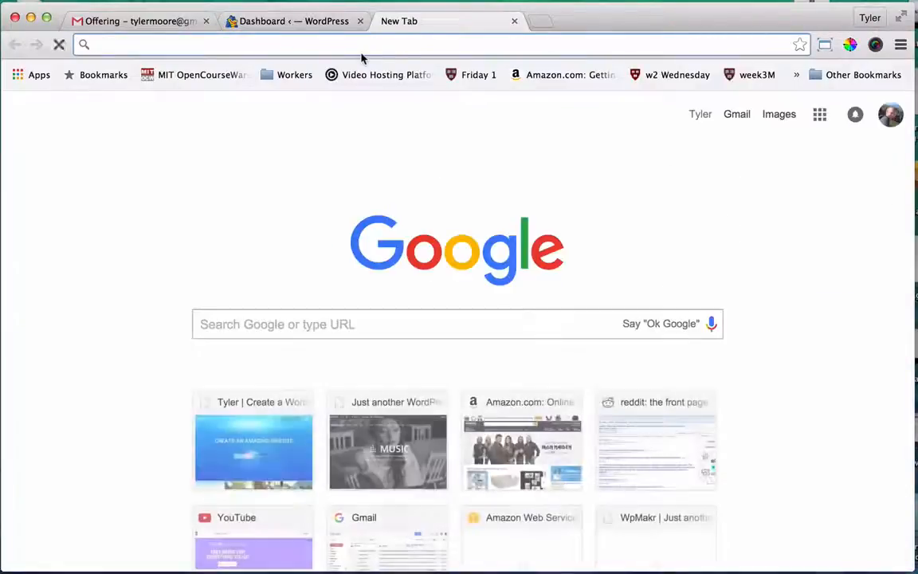
- Download the TESSERACT 2 theme zip from tyler.com, then close that tab
{"action": "type", "text": "tyler.com"}
{"action": "key", "text": "Return"}
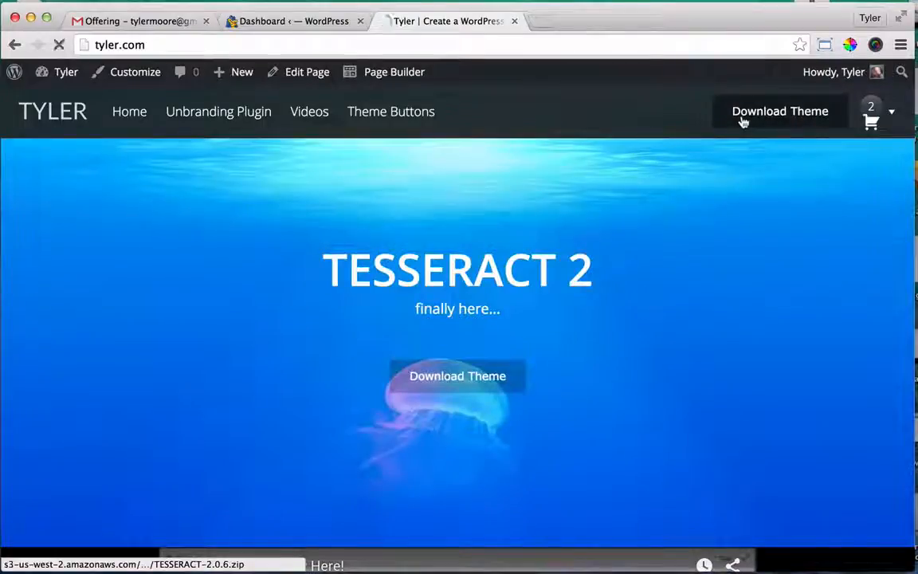
{"action": "left_click", "coordinate": [742, 121]}
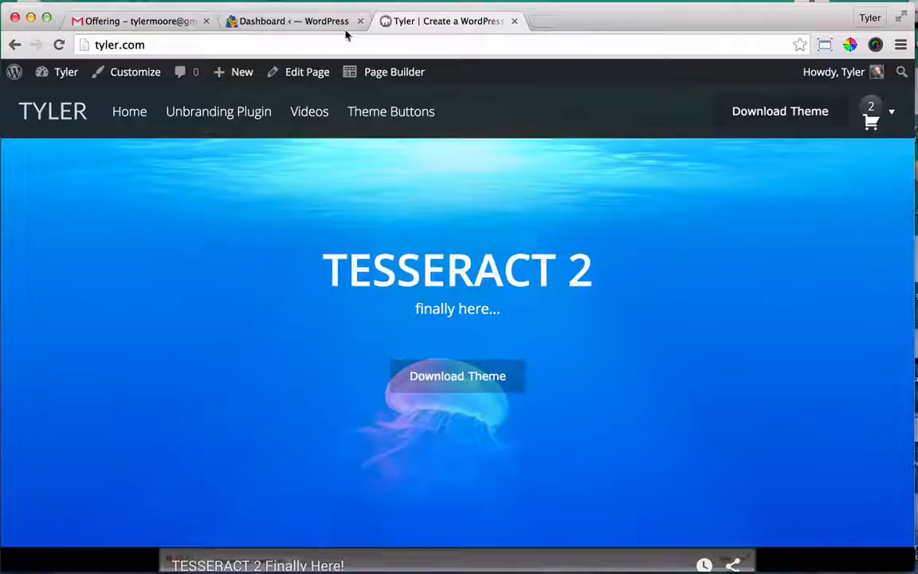
{"action": "left_click", "coordinate": [514, 22]}
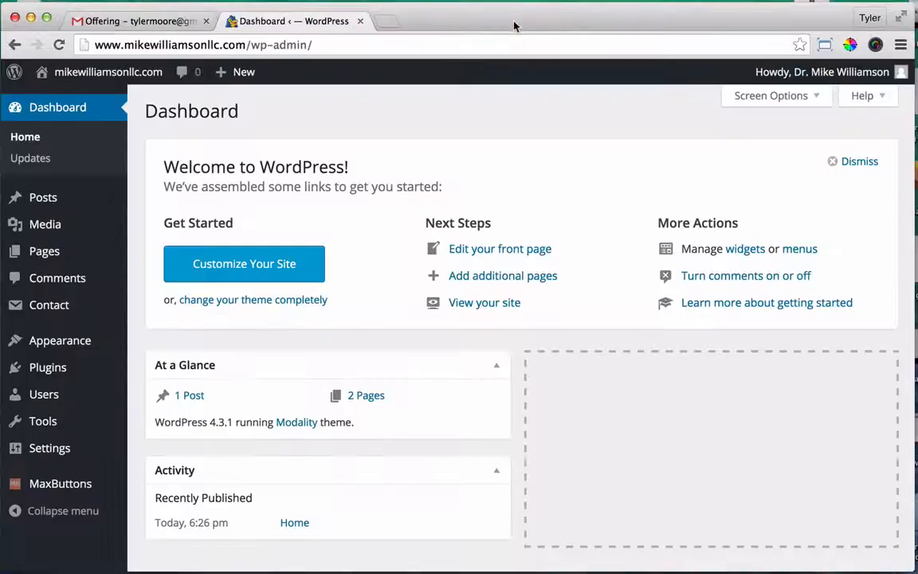
- Upload TESSERACT-2.0.6 (1).zip from the Desktop as a new theme, install it and activate Tesseract
{"action": "mouse_move", "coordinate": [69, 353]}
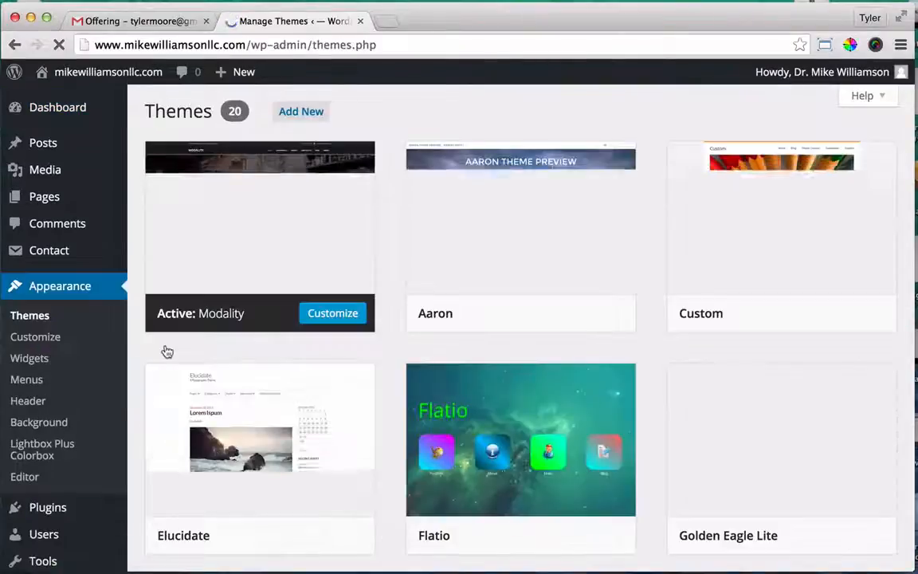
{"action": "left_click", "coordinate": [300, 115]}
{"action": "left_click", "coordinate": [326, 115]}
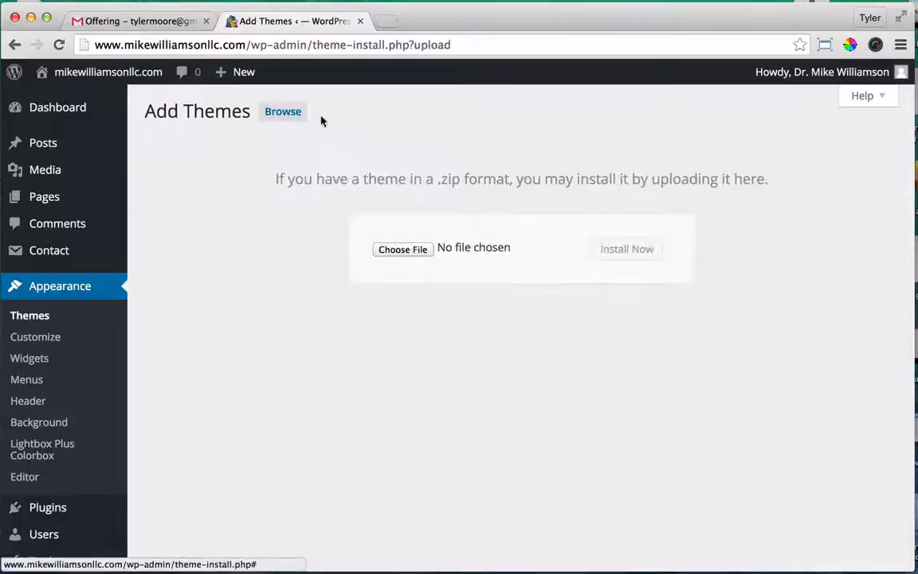
{"action": "left_click", "coordinate": [402, 249]}
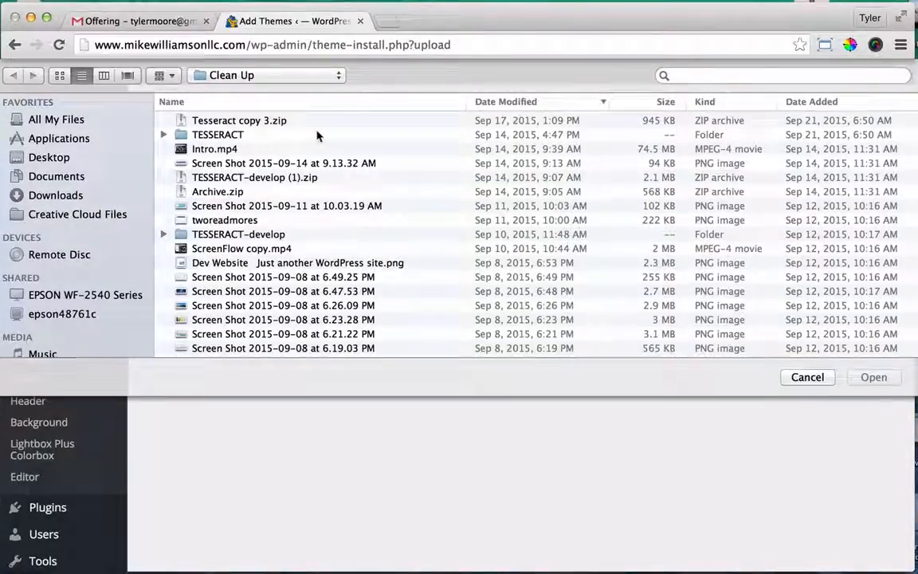
{"action": "left_click", "coordinate": [49, 157]}
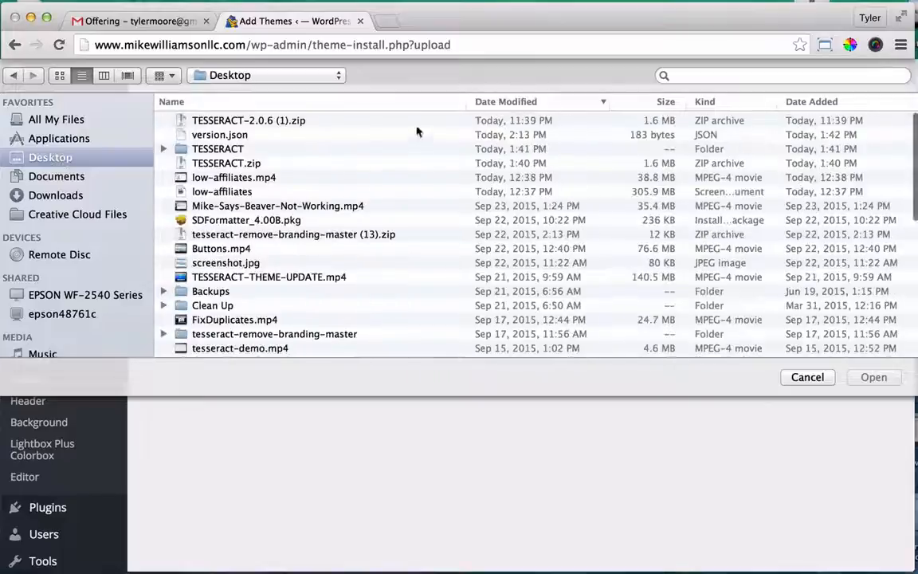
{"action": "left_click", "coordinate": [325, 121]}
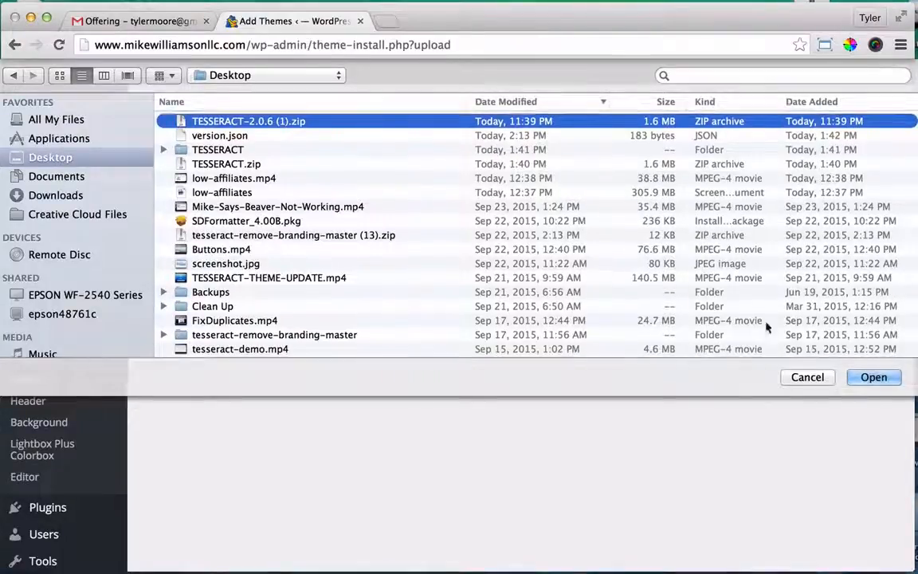
{"action": "left_click", "coordinate": [880, 378]}
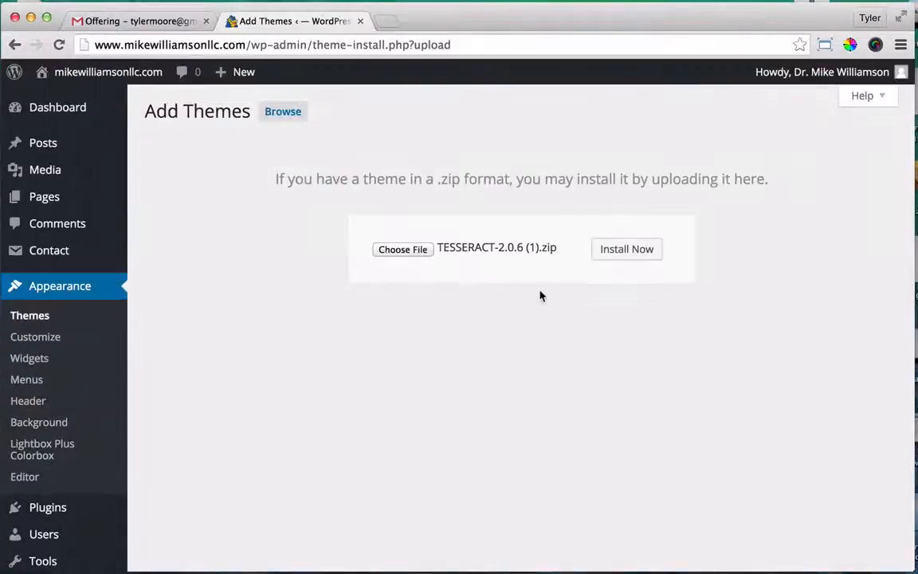
{"action": "left_click", "coordinate": [621, 250]}
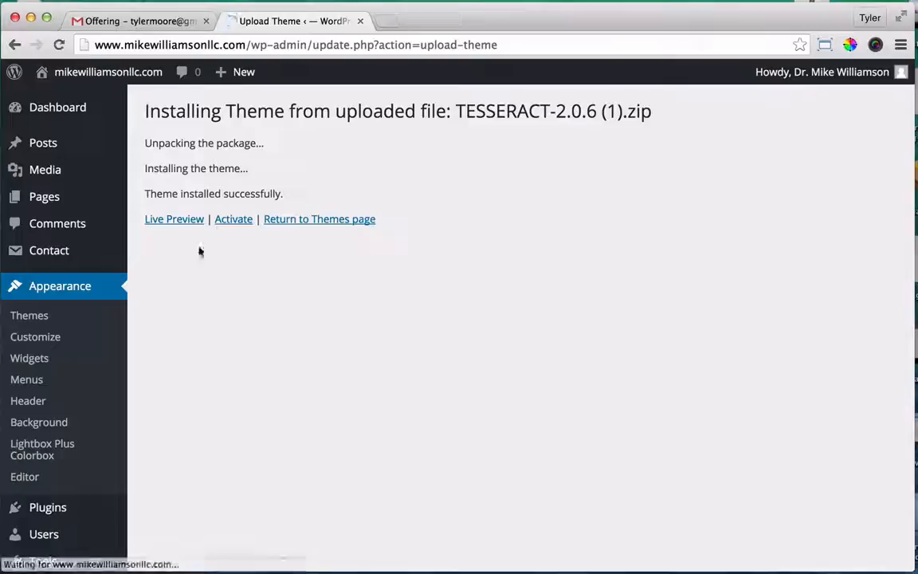
{"action": "left_click", "coordinate": [235, 220]}
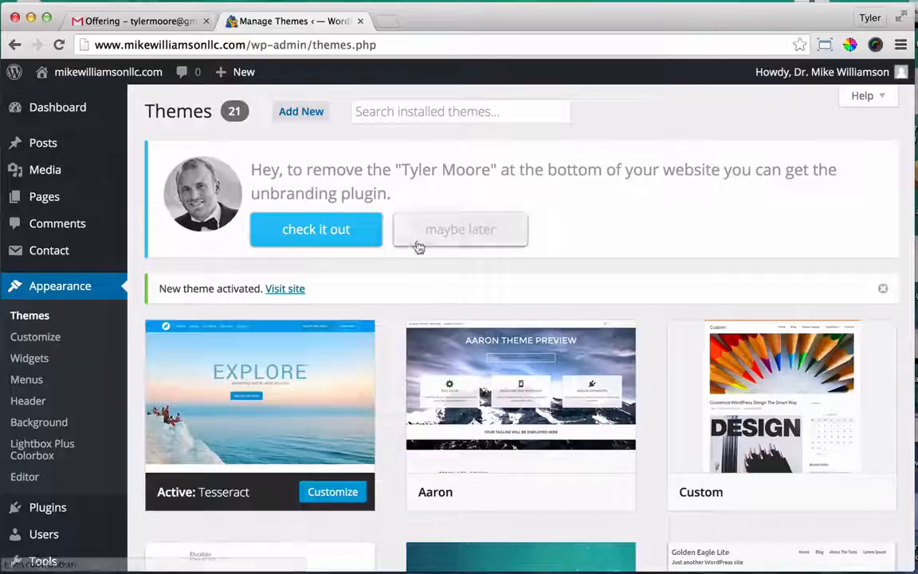
- Visit the live site to see the Tesseract theme, then go back to the Dashboard
{"action": "mouse_move", "coordinate": [86, 75]}
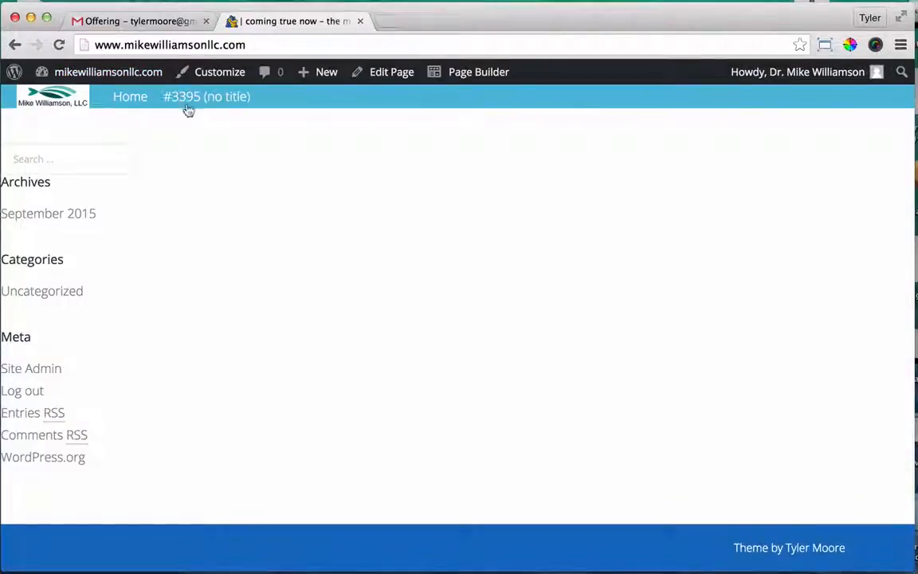
{"action": "scroll", "coordinate": [288, 179], "scroll_direction": "down", "scroll_amount": 1}
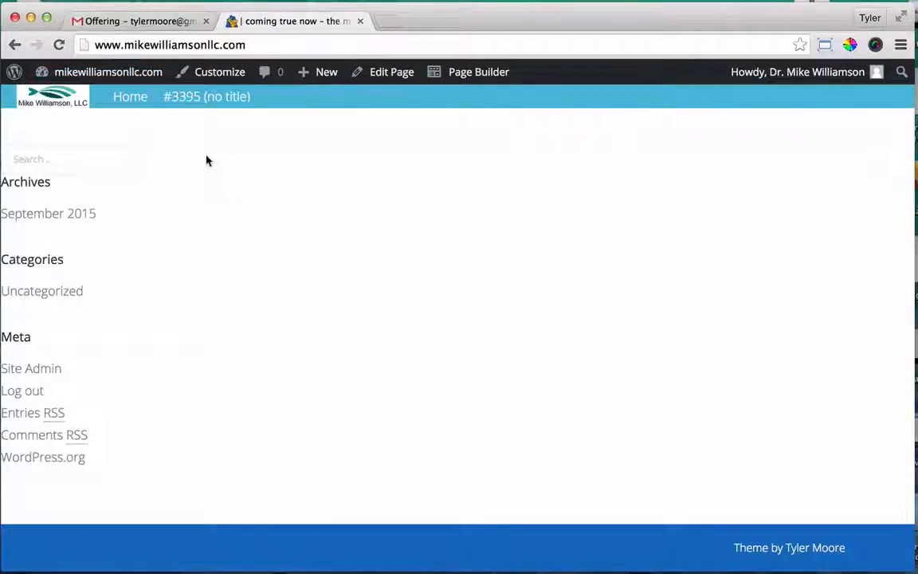
{"action": "mouse_move", "coordinate": [115, 80]}
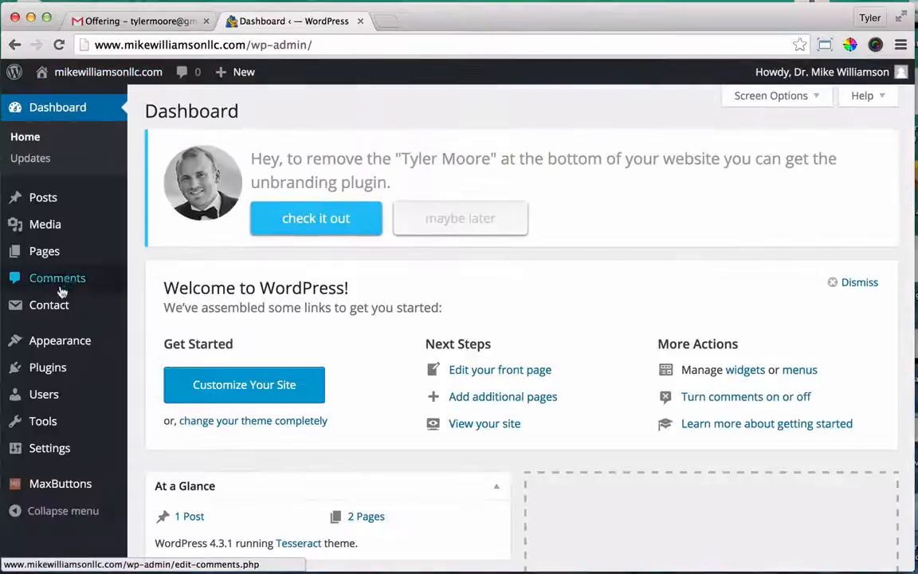
- Move the untitled page in the Pages list to the trash
{"action": "left_click", "coordinate": [72, 254]}
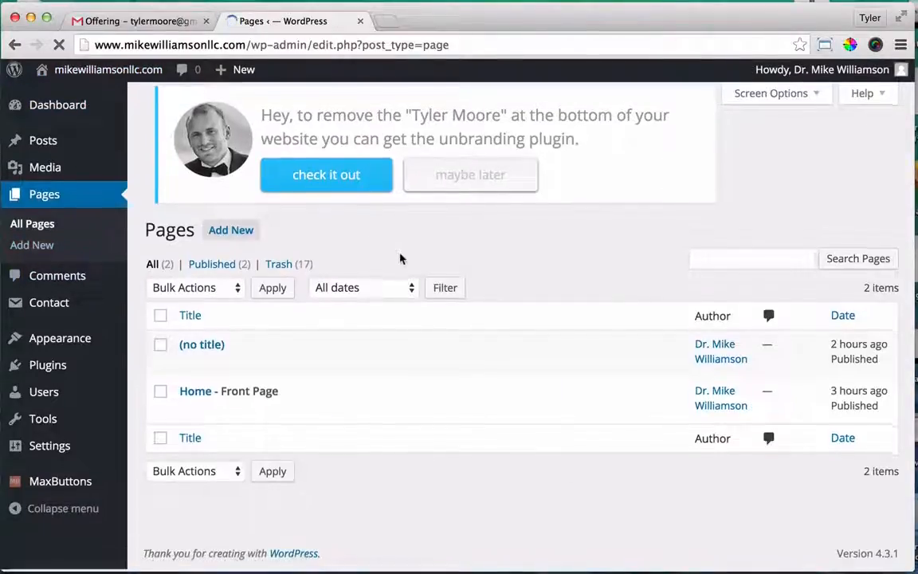
{"action": "left_click", "coordinate": [206, 364]}
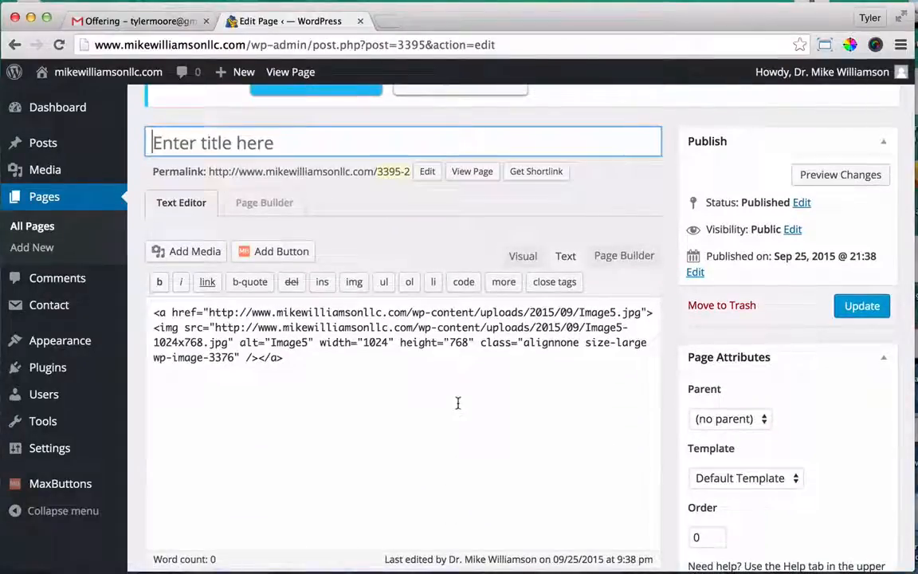
{"action": "scroll", "coordinate": [511, 284], "scroll_direction": "up", "scroll_amount": 5}
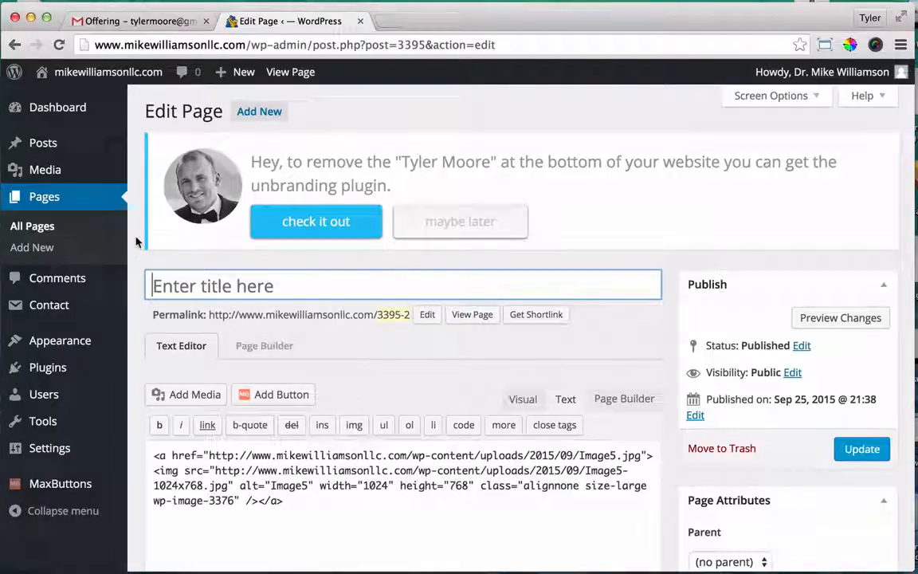
{"action": "left_click", "coordinate": [67, 199]}
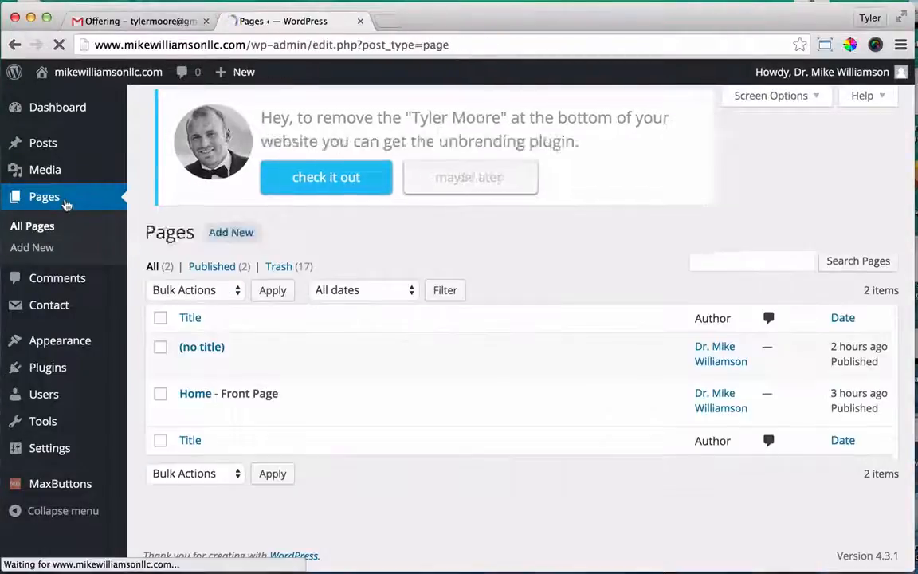
{"action": "mouse_move", "coordinate": [164, 368]}
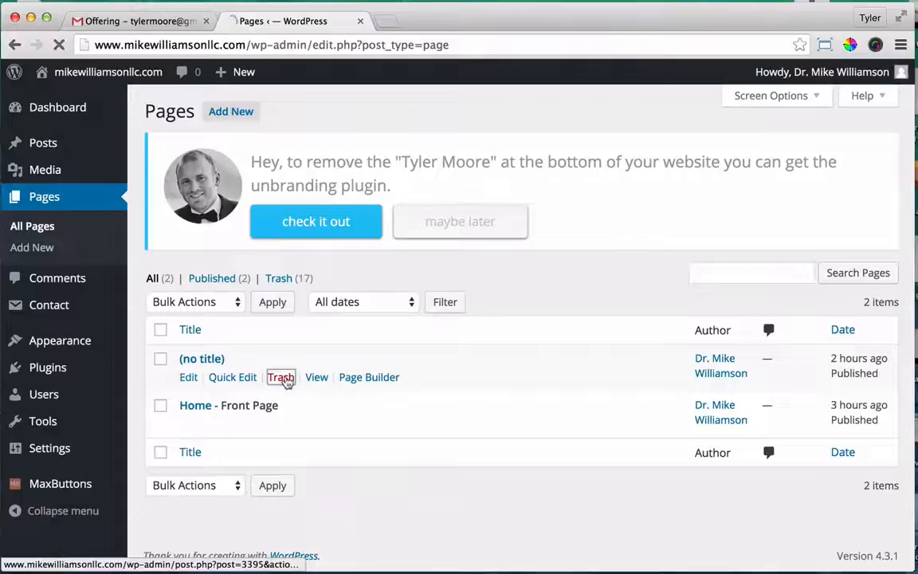
{"action": "mouse_move", "coordinate": [216, 416]}
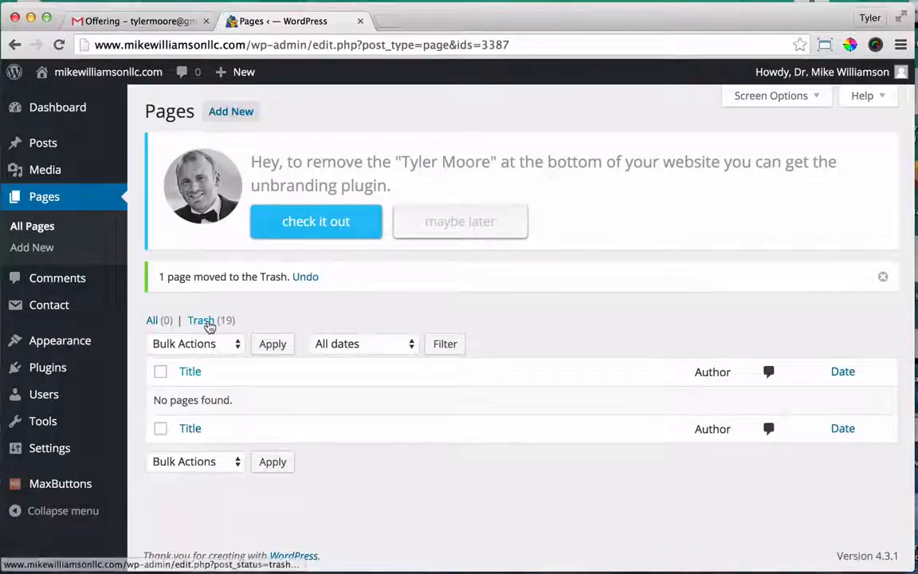
- Select all 19 pages in the Trash and delete them permanently
{"action": "left_click", "coordinate": [204, 320]}
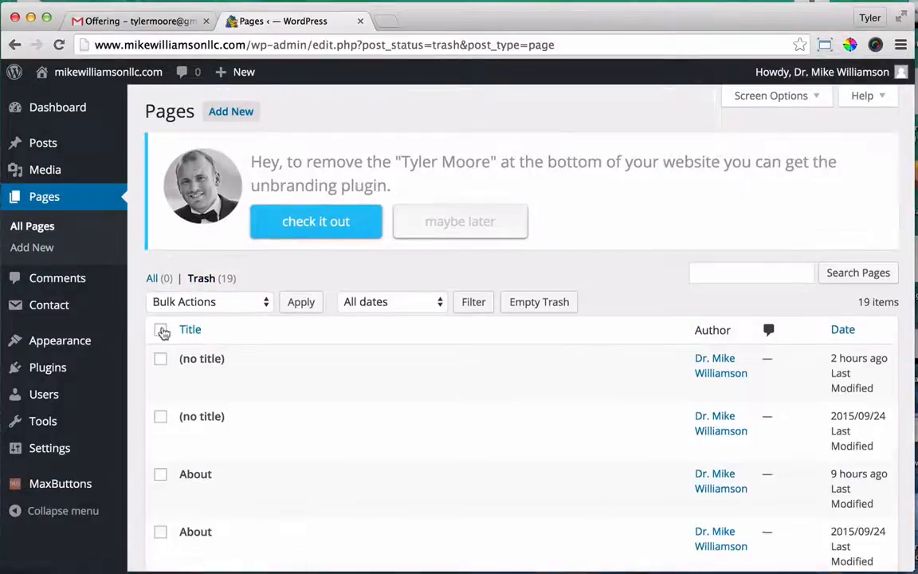
{"action": "left_click", "coordinate": [242, 306]}
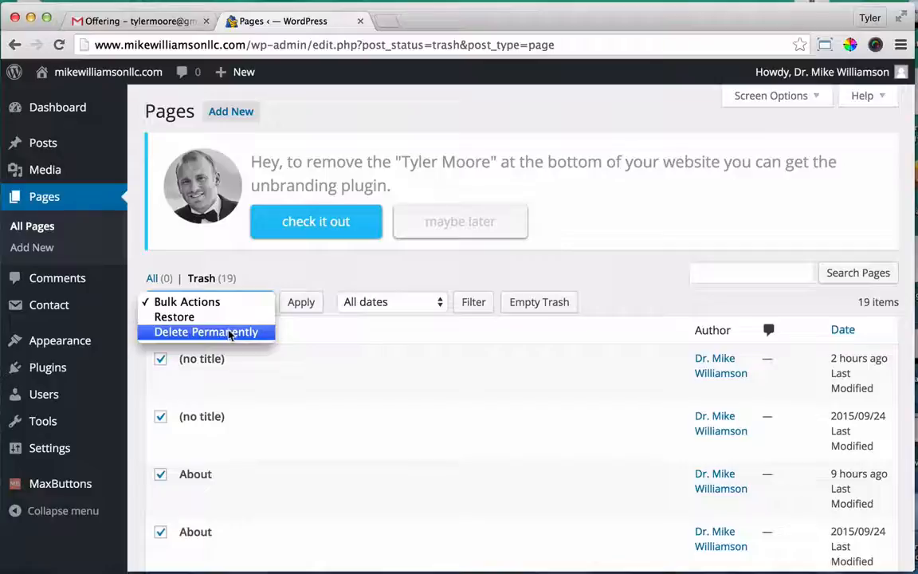
{"action": "left_click", "coordinate": [230, 332]}
{"action": "left_click", "coordinate": [301, 305]}
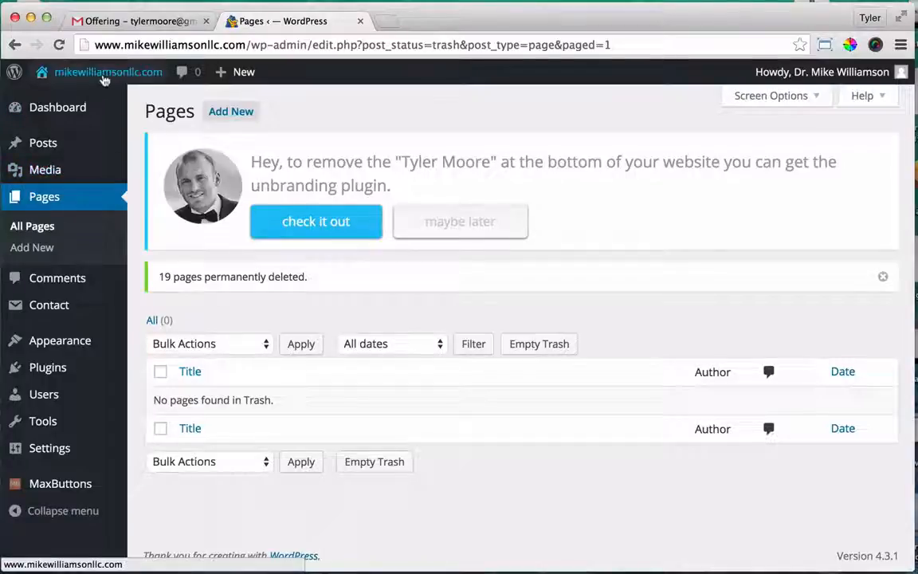
- Return from the live site to the WordPress admin Dashboard
{"action": "mouse_move", "coordinate": [75, 77]}
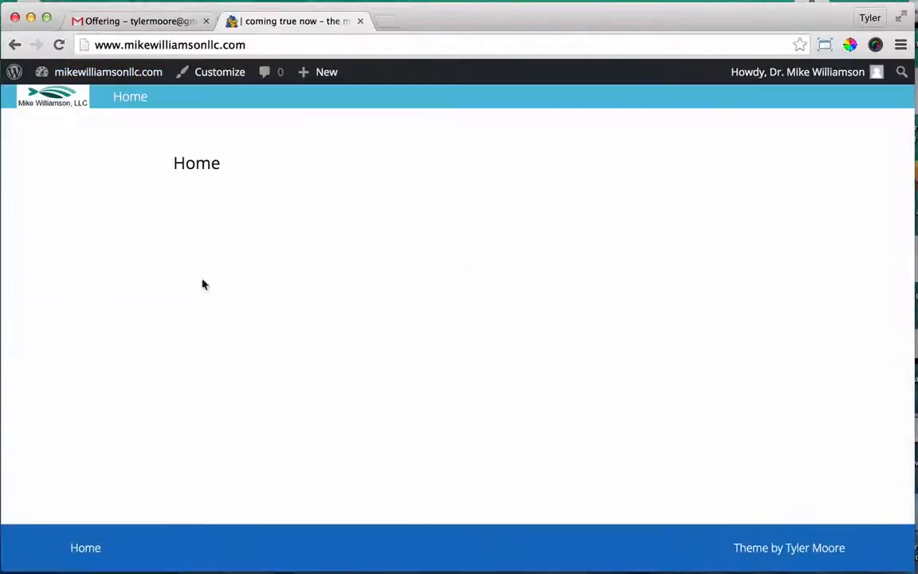
{"action": "mouse_move", "coordinate": [113, 82]}
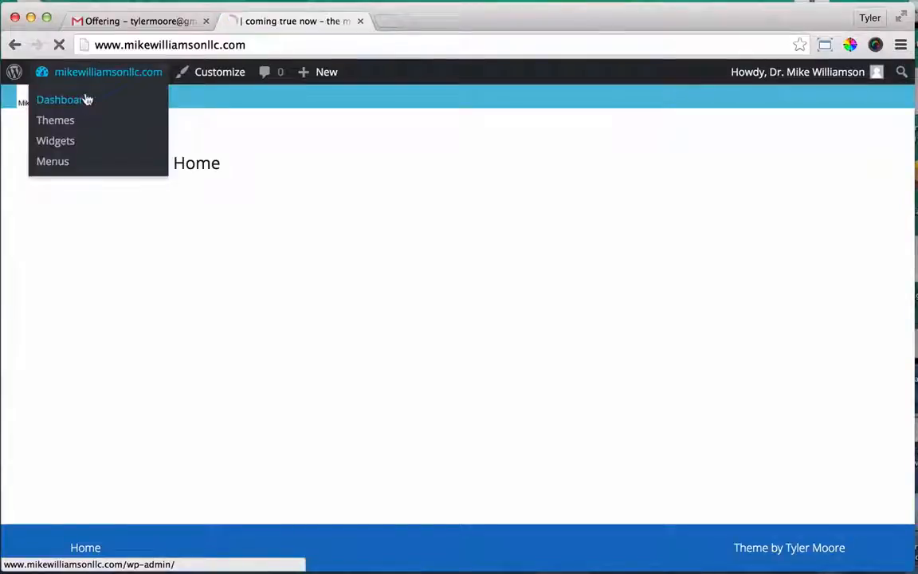
{"action": "left_click", "coordinate": [86, 100]}
- Deactivate Black Studio TinyMCE Widget, Contact Form 7, Lightbox Plus Colorbox and MaxButtons
{"action": "mouse_move", "coordinate": [57, 373]}
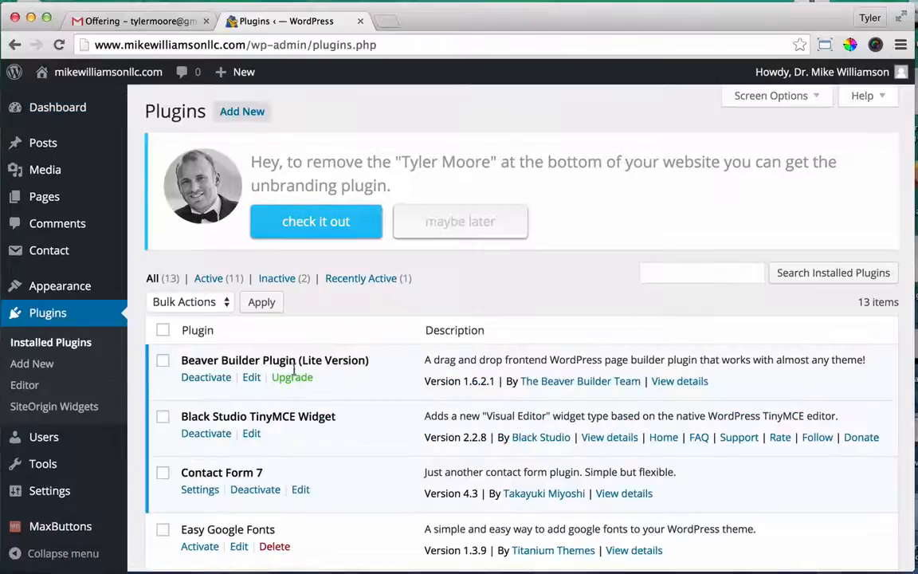
{"action": "scroll", "coordinate": [294, 368], "scroll_direction": "down", "scroll_amount": 5}
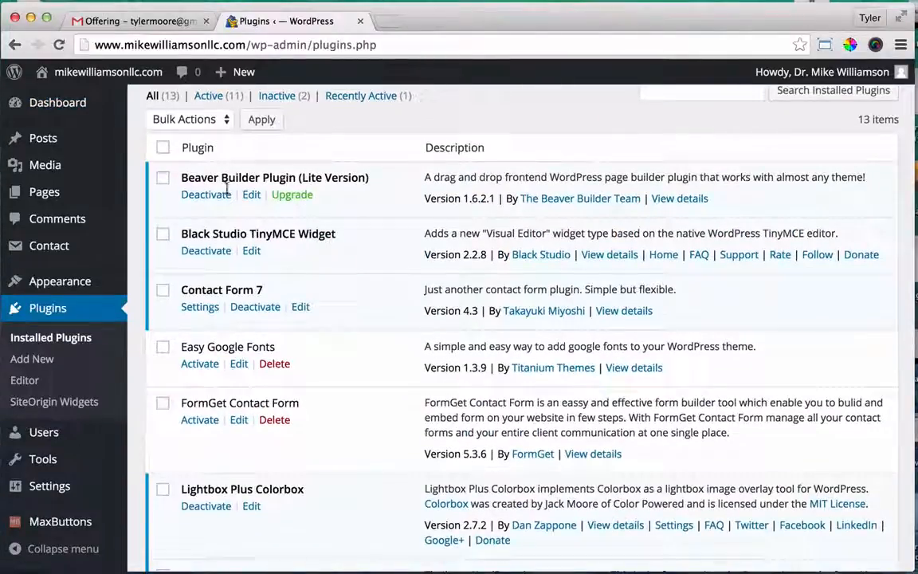
{"action": "left_click", "coordinate": [202, 251]}
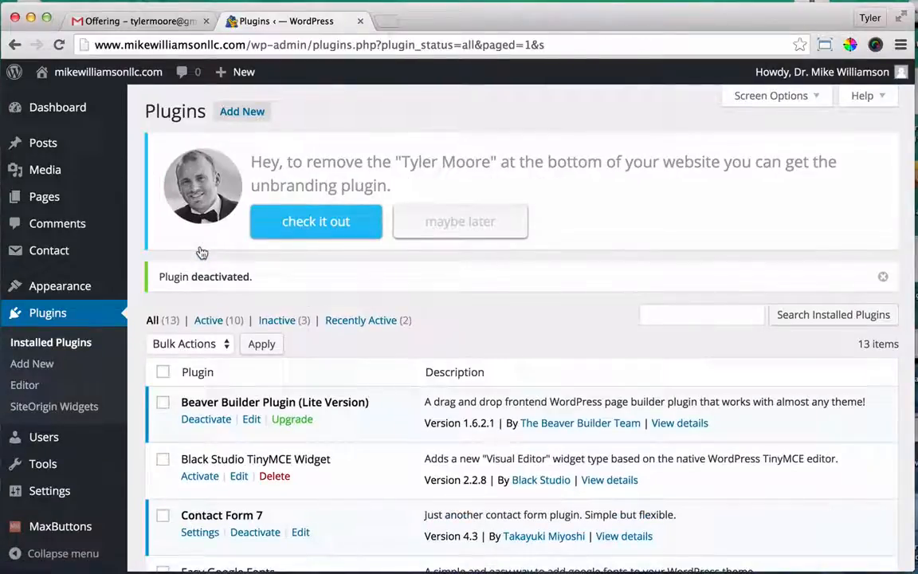
{"action": "scroll", "coordinate": [392, 342], "scroll_direction": "down", "scroll_amount": 5}
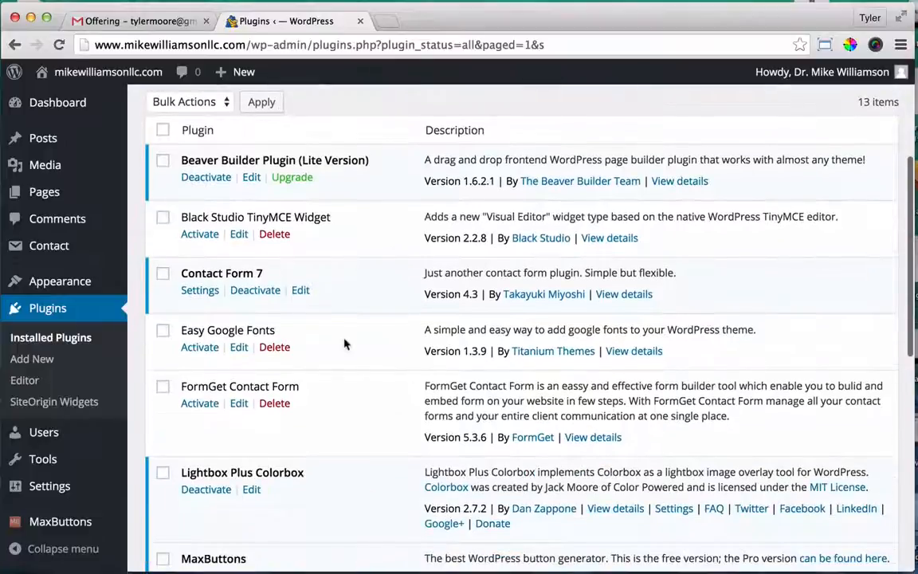
{"action": "left_click", "coordinate": [257, 291]}
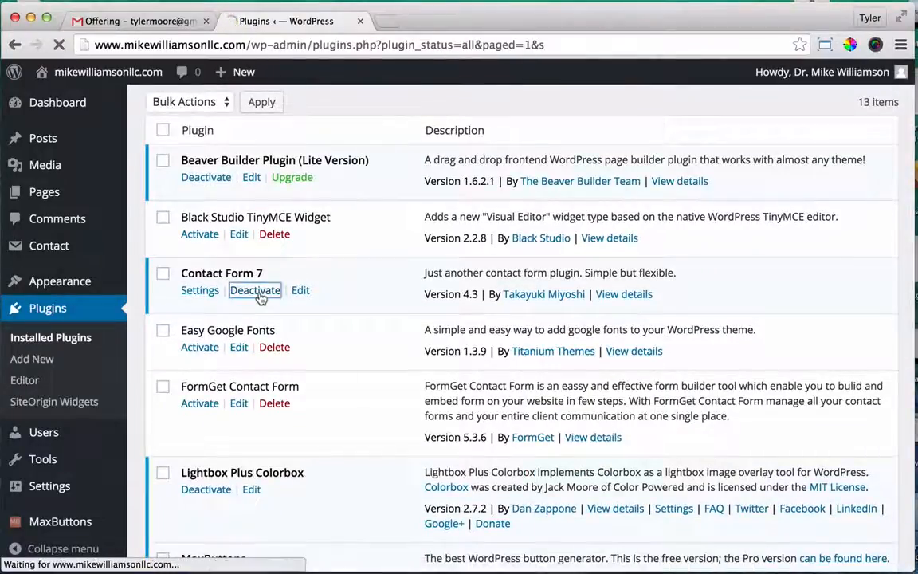
{"action": "scroll", "coordinate": [271, 303], "scroll_direction": "down", "scroll_amount": 3}
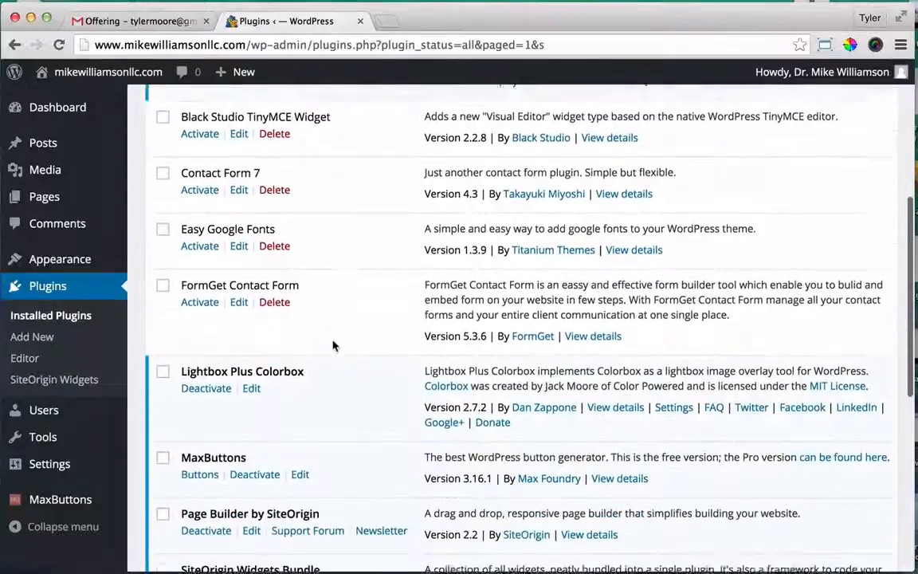
{"action": "scroll", "coordinate": [326, 306], "scroll_direction": "down", "scroll_amount": 4}
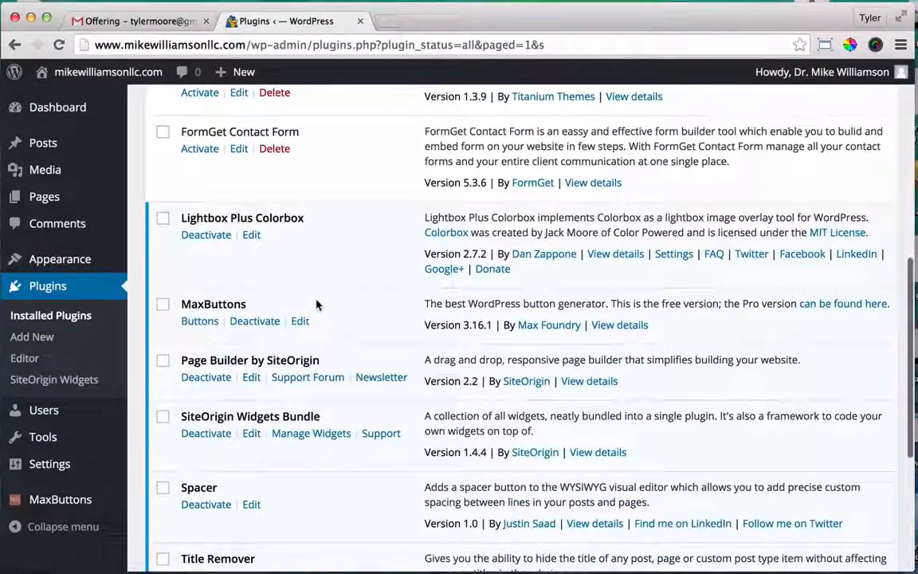
{"action": "left_click", "coordinate": [212, 241]}
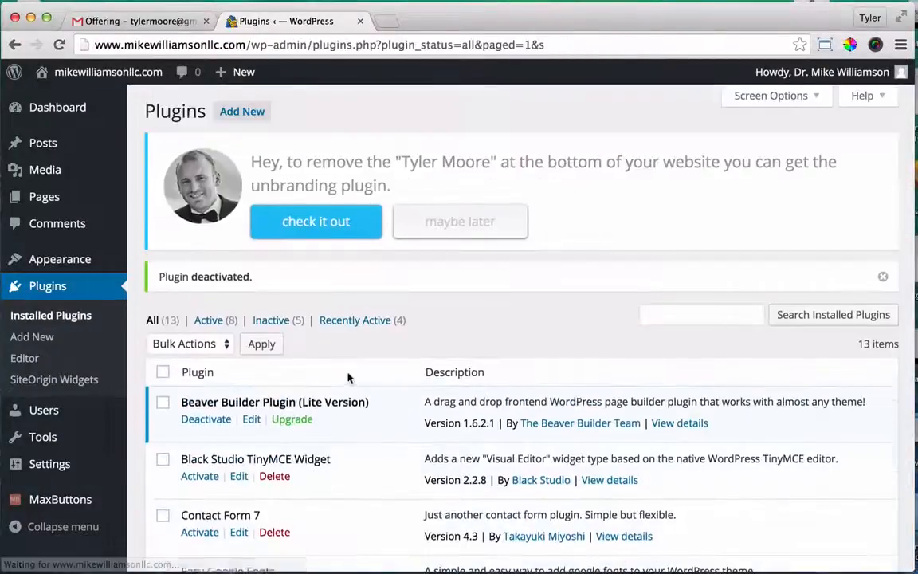
{"action": "scroll", "coordinate": [349, 376], "scroll_direction": "down", "scroll_amount": 10}
{"action": "scroll", "coordinate": [319, 299], "scroll_direction": "down", "scroll_amount": 3}
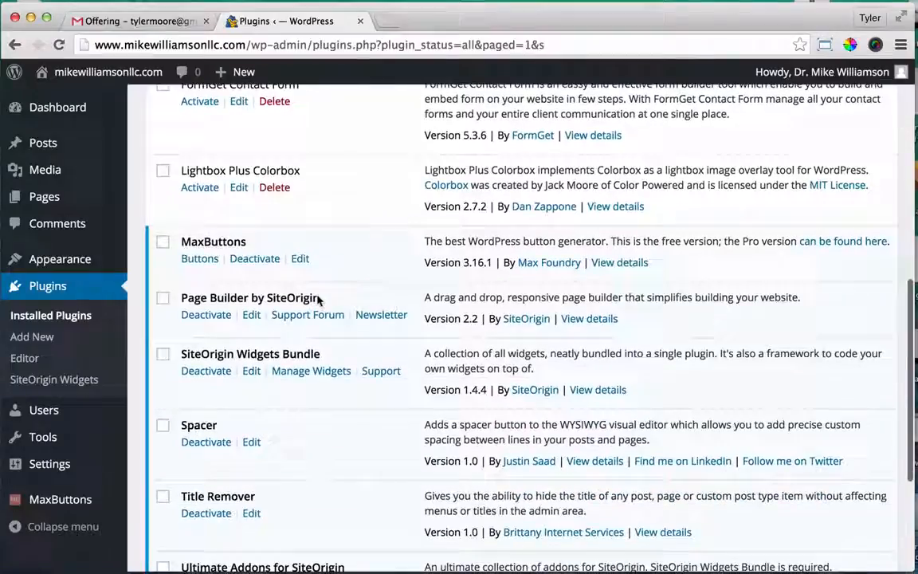
{"action": "left_click", "coordinate": [252, 262]}
- Deactivate Page Builder by SiteOrigin, SiteOrigin Widgets Bundle, Spacer, Title Remover, Ultimate Addons for SiteOrigin and WordPress Importer
{"action": "scroll", "coordinate": [251, 266], "scroll_direction": "down", "scroll_amount": 12}
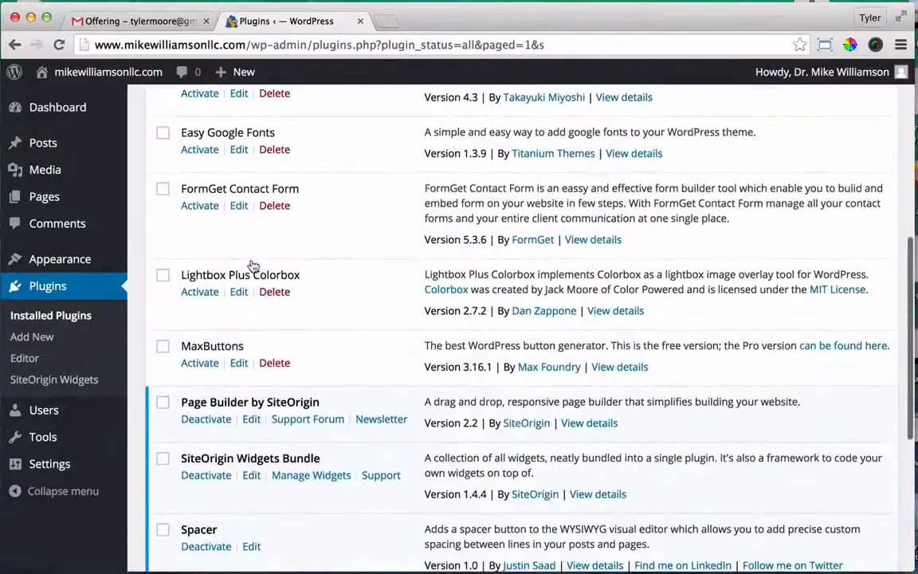
{"action": "left_click", "coordinate": [215, 242]}
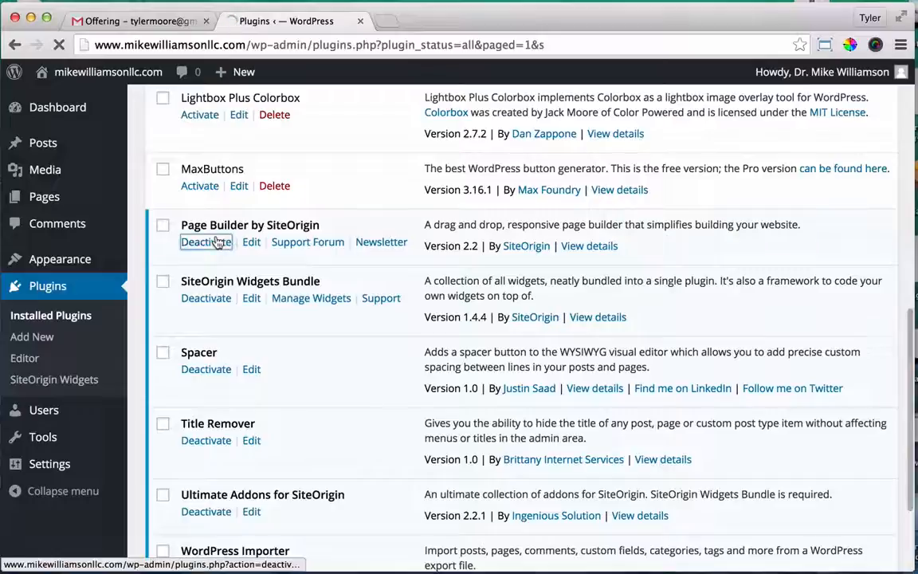
{"action": "scroll", "coordinate": [285, 380], "scroll_direction": "down", "scroll_amount": 10}
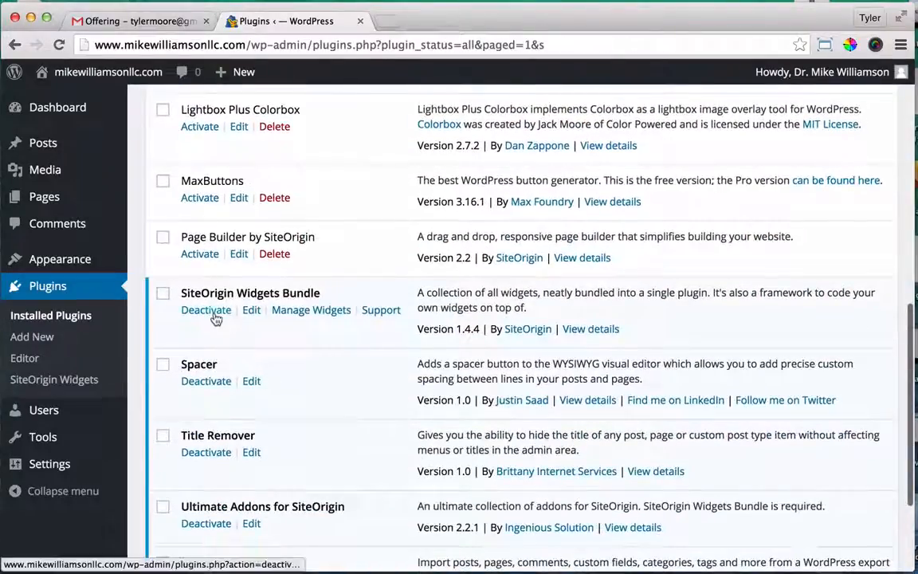
{"action": "left_click", "coordinate": [209, 310]}
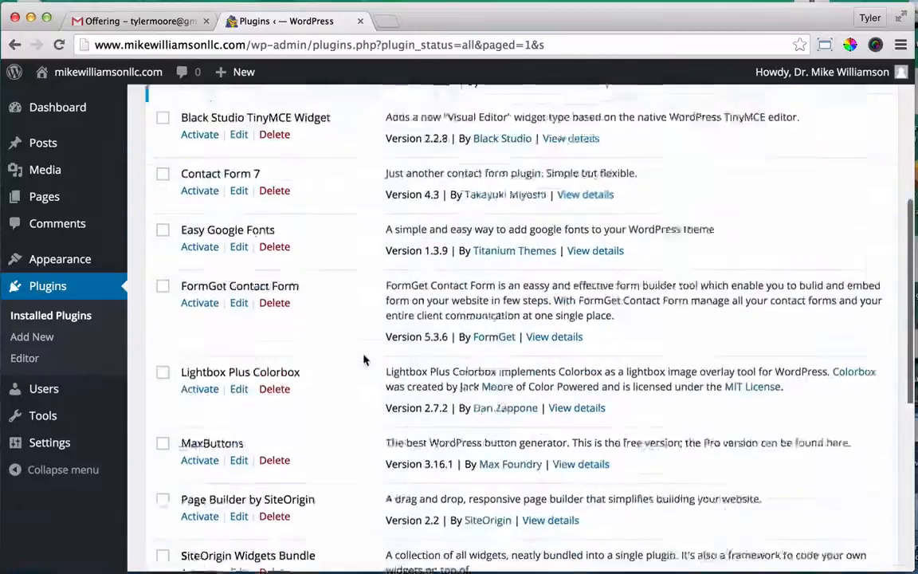
{"action": "scroll", "coordinate": [365, 359], "scroll_direction": "down", "scroll_amount": 5}
{"action": "left_click", "coordinate": [207, 312]}
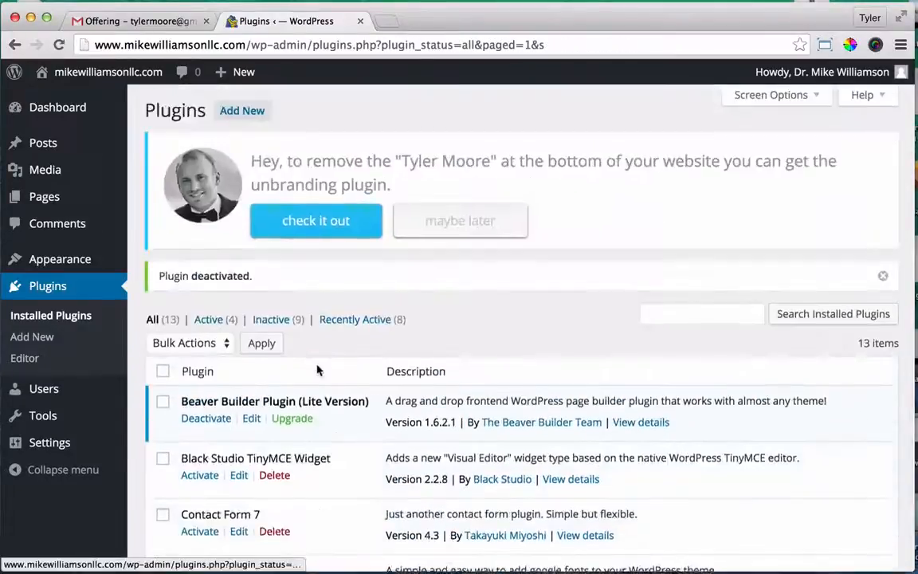
{"action": "scroll", "coordinate": [318, 369], "scroll_direction": "down", "scroll_amount": 10}
{"action": "left_click", "coordinate": [191, 344]}
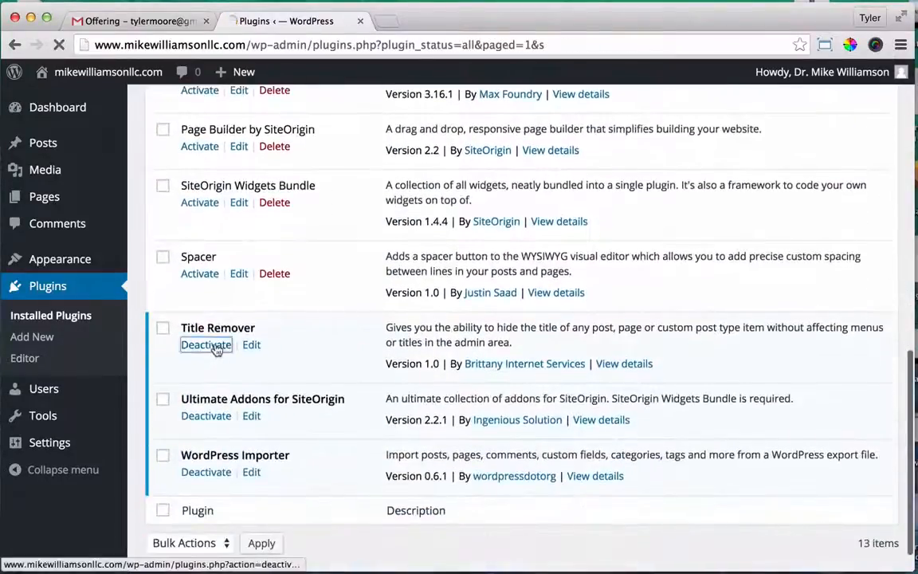
{"action": "scroll", "coordinate": [380, 360], "scroll_direction": "down", "scroll_amount": 10}
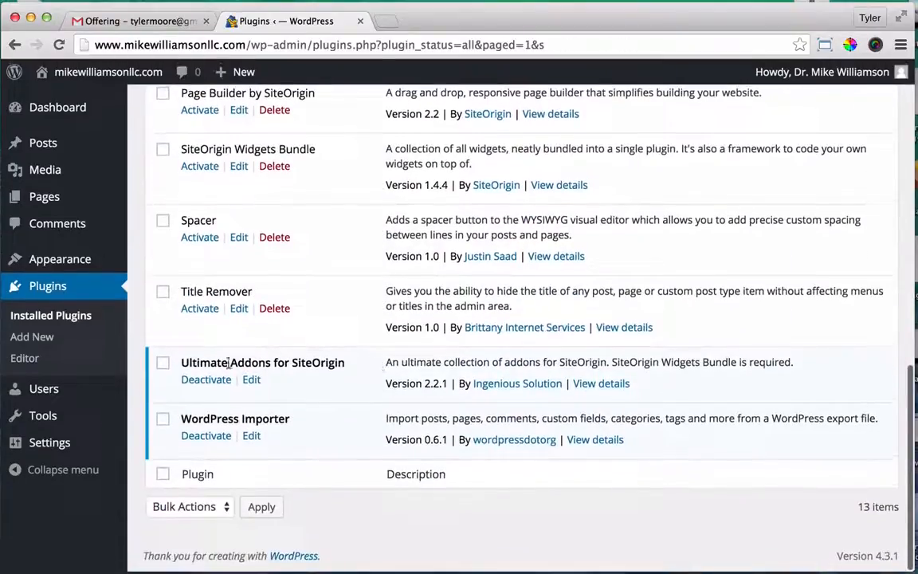
{"action": "left_click", "coordinate": [206, 379]}
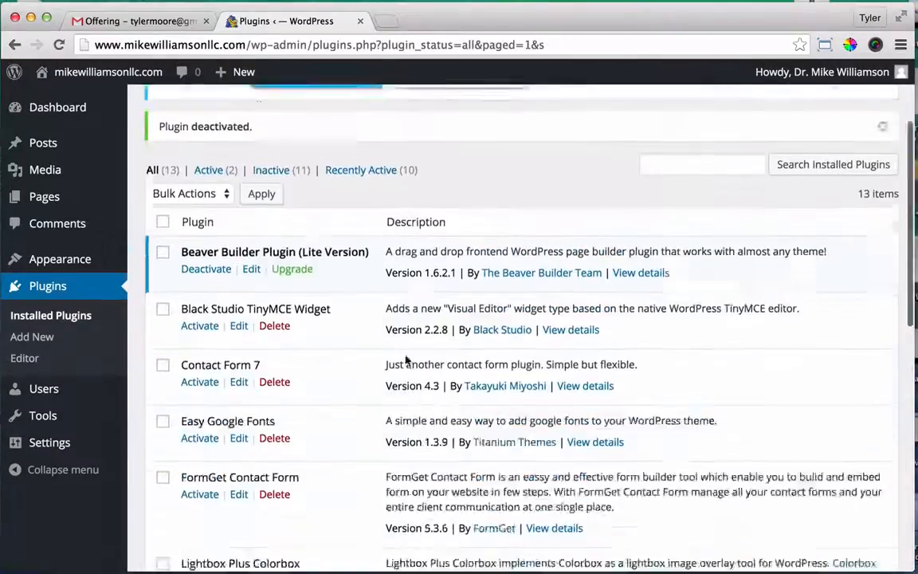
{"action": "scroll", "coordinate": [233, 458], "scroll_direction": "down", "scroll_amount": 10}
{"action": "left_click", "coordinate": [206, 436]}
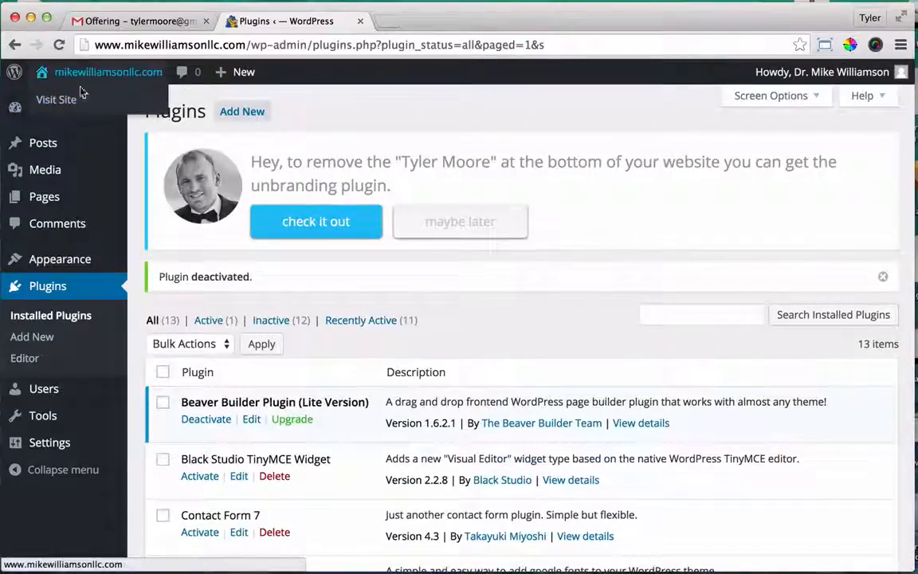
- View the live site, then return to the admin and review the Plugins list
{"action": "left_click", "coordinate": [36, 96]}
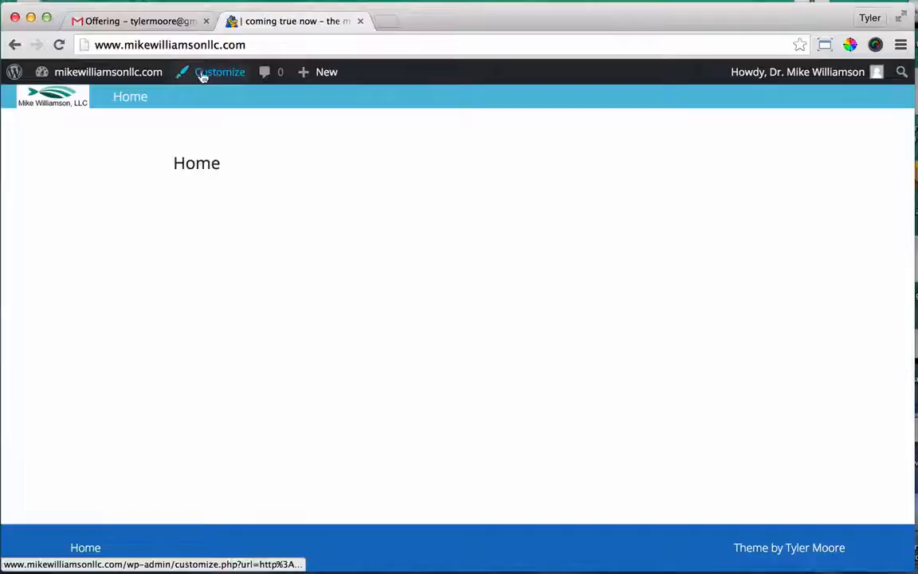
{"action": "mouse_move", "coordinate": [121, 76]}
{"action": "left_click", "coordinate": [92, 108]}
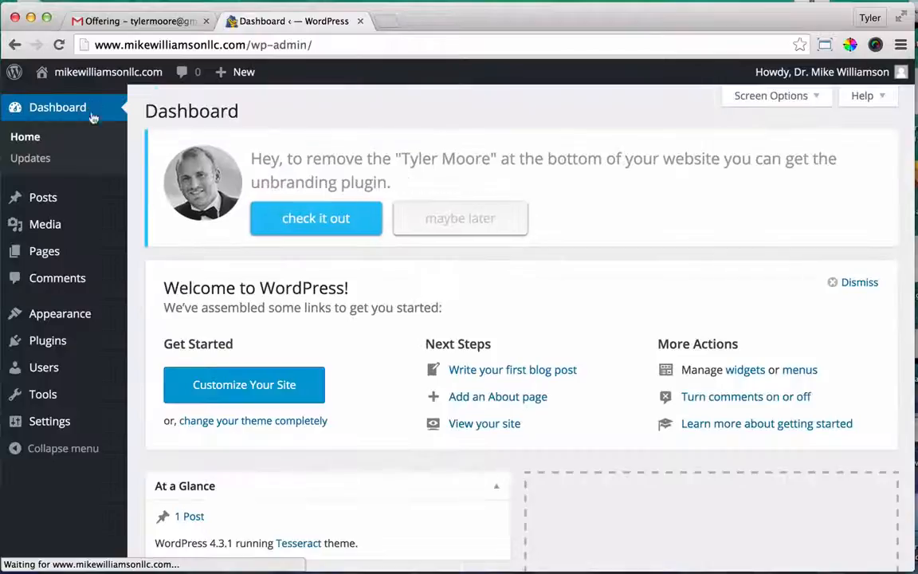
{"action": "mouse_move", "coordinate": [70, 317]}
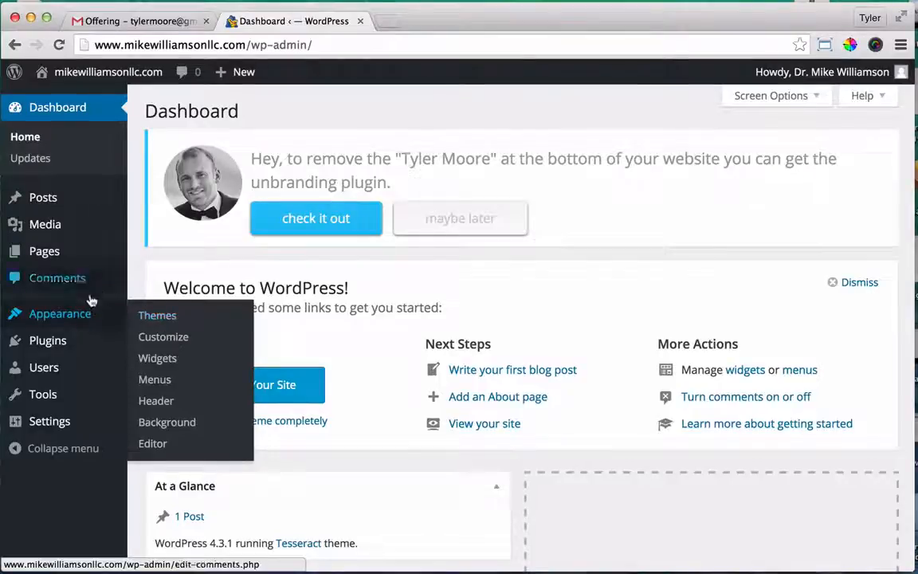
{"action": "left_click", "coordinate": [83, 348]}
{"action": "scroll", "coordinate": [373, 379], "scroll_direction": "down", "scroll_amount": 10}
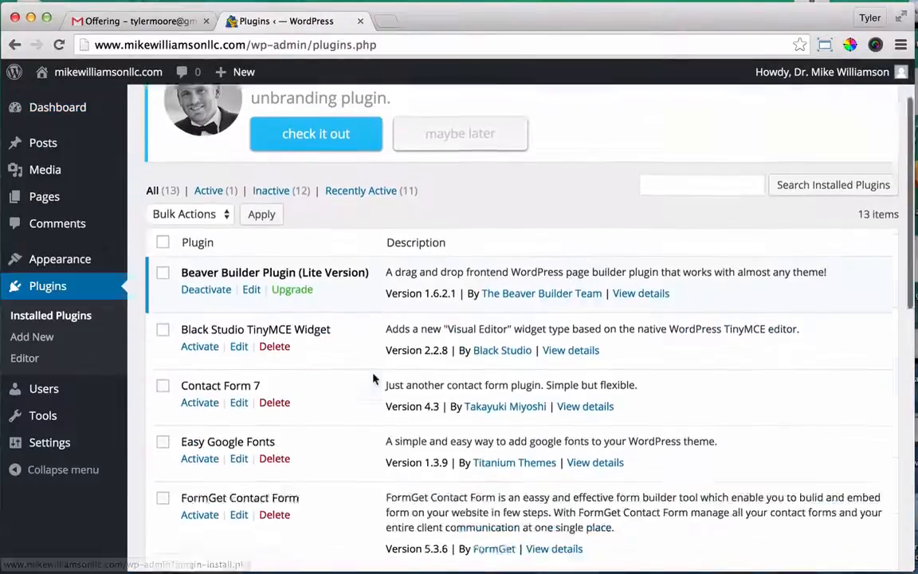
{"action": "scroll", "coordinate": [373, 378], "scroll_direction": "down", "scroll_amount": 3}
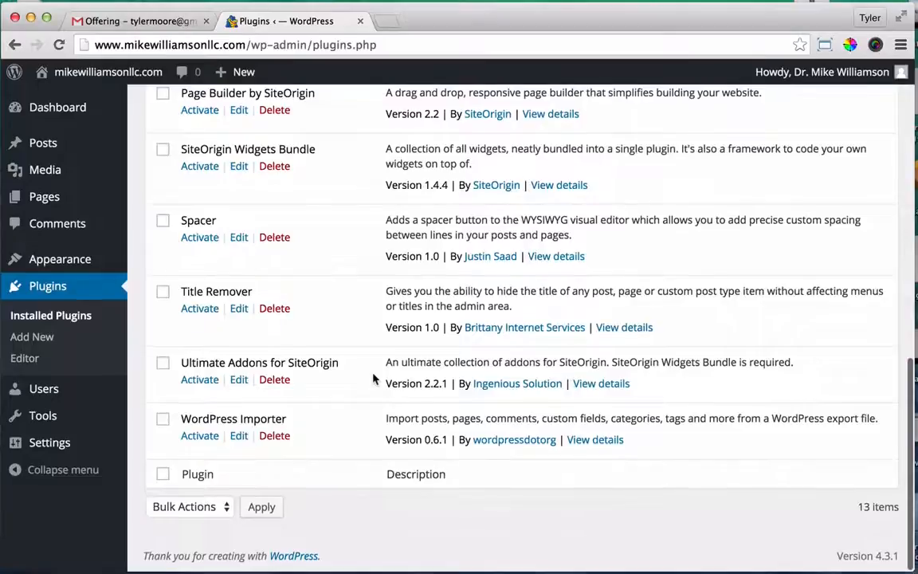
{"action": "scroll", "coordinate": [373, 379], "scroll_direction": "up", "scroll_amount": 15}
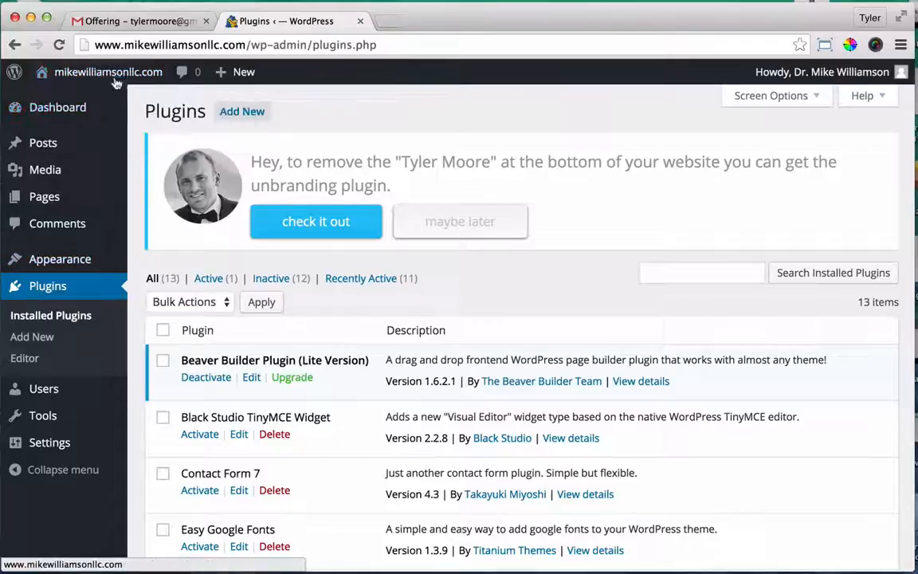
- Check the live front page once more and return to the admin Dashboard
{"action": "mouse_move", "coordinate": [116, 82]}
{"action": "left_click", "coordinate": [91, 105]}
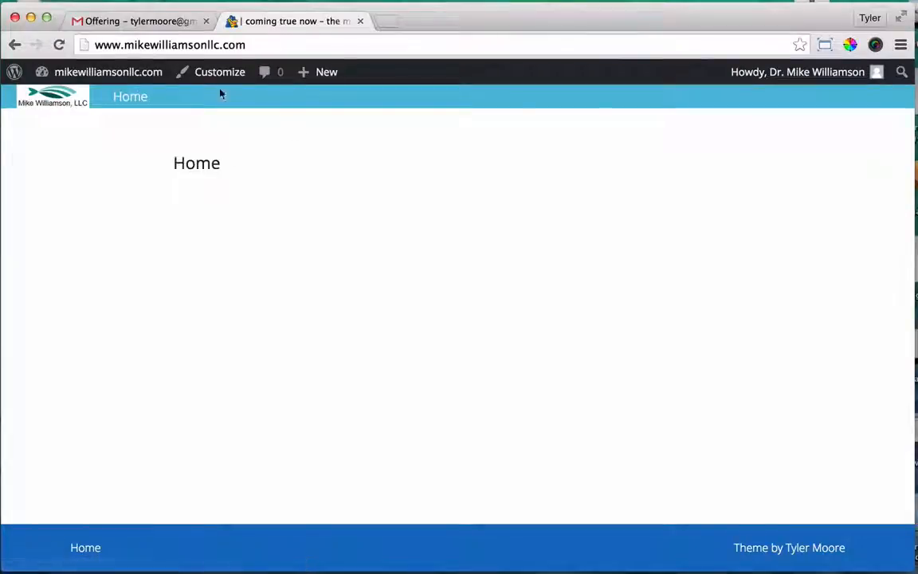
{"action": "mouse_move", "coordinate": [119, 76]}
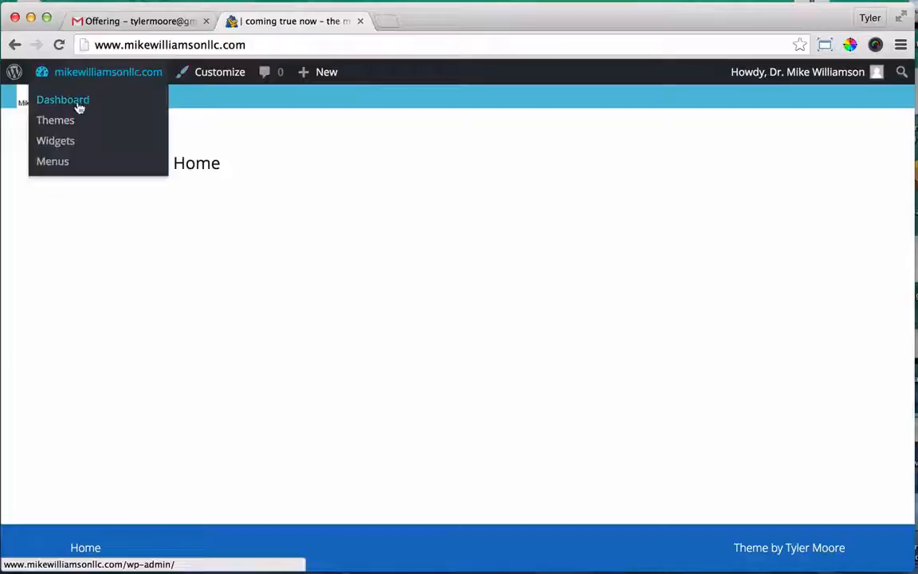
{"action": "left_click", "coordinate": [78, 108]}
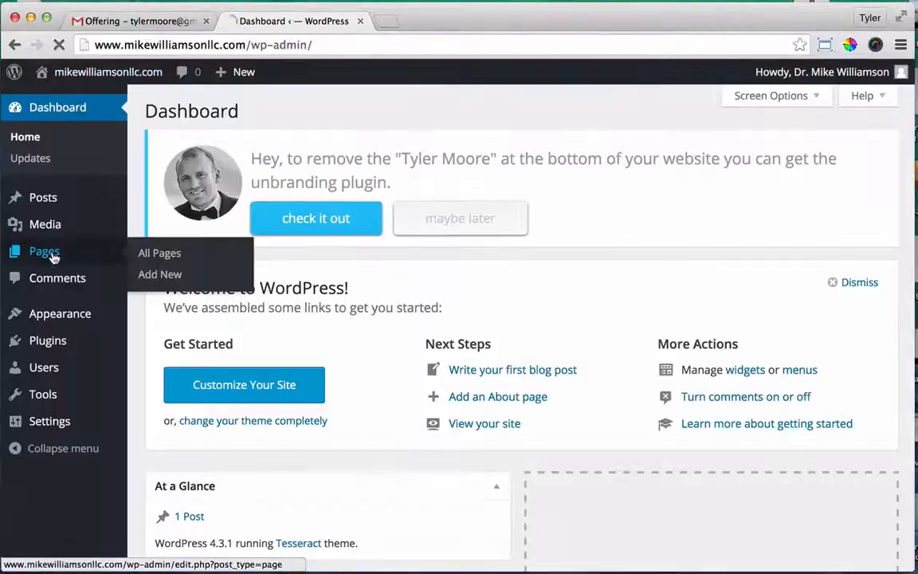
- Create and publish a page titled 'Home' using the Full Width Page template, then view it
{"action": "left_click", "coordinate": [51, 250]}
{"action": "left_click", "coordinate": [242, 115]}
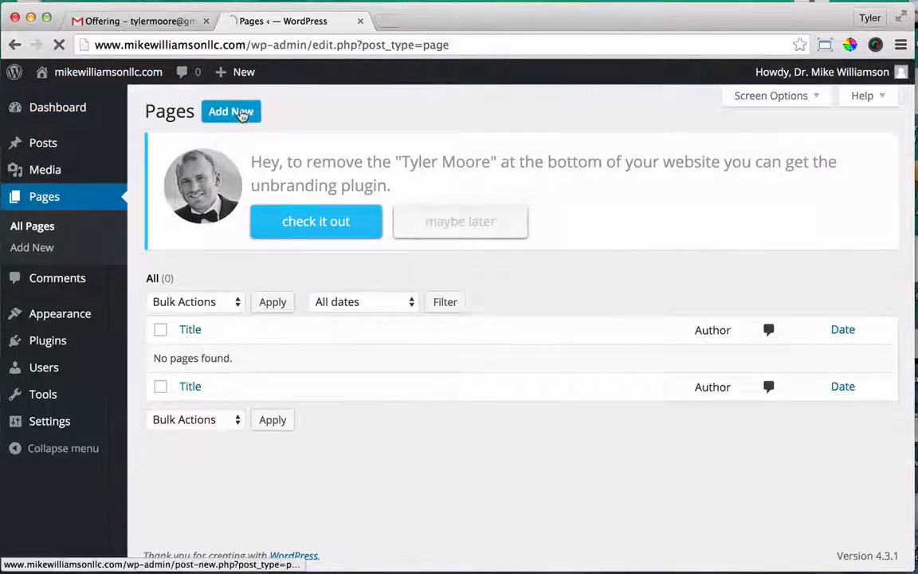
{"action": "type", "text": "Hom"}
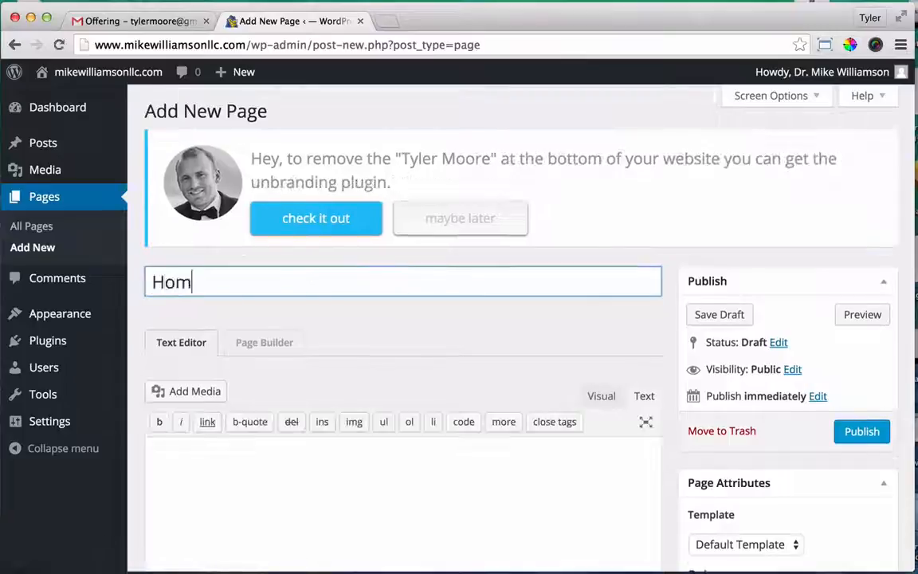
{"action": "type", "text": "e"}
{"action": "left_click", "coordinate": [861, 433]}
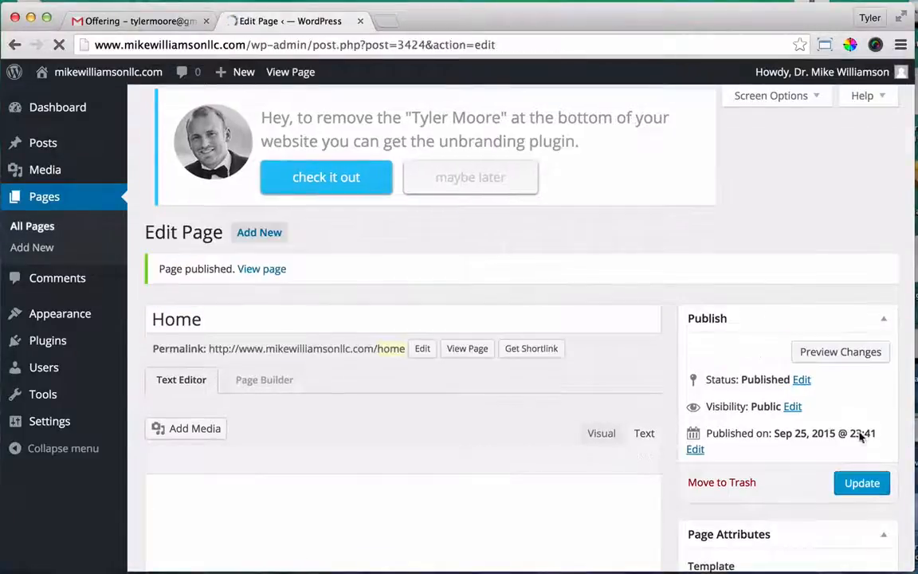
{"action": "scroll", "coordinate": [766, 421], "scroll_direction": "down", "scroll_amount": 4}
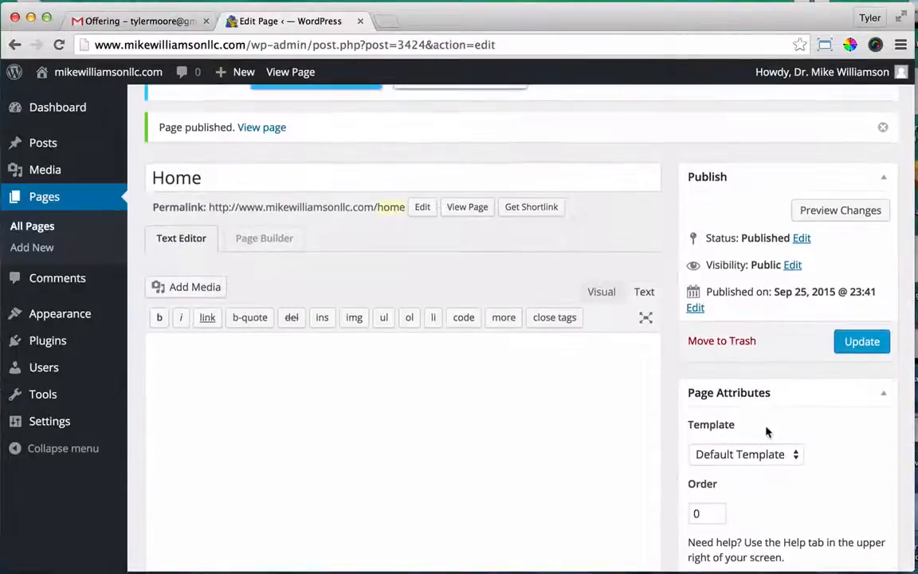
{"action": "left_click", "coordinate": [761, 453]}
{"action": "left_click", "coordinate": [749, 469]}
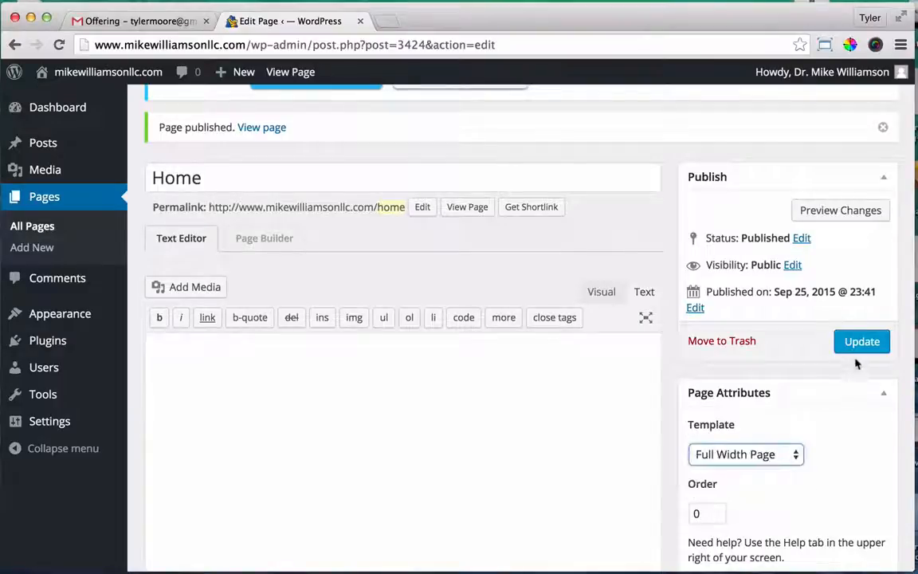
{"action": "left_click", "coordinate": [863, 347]}
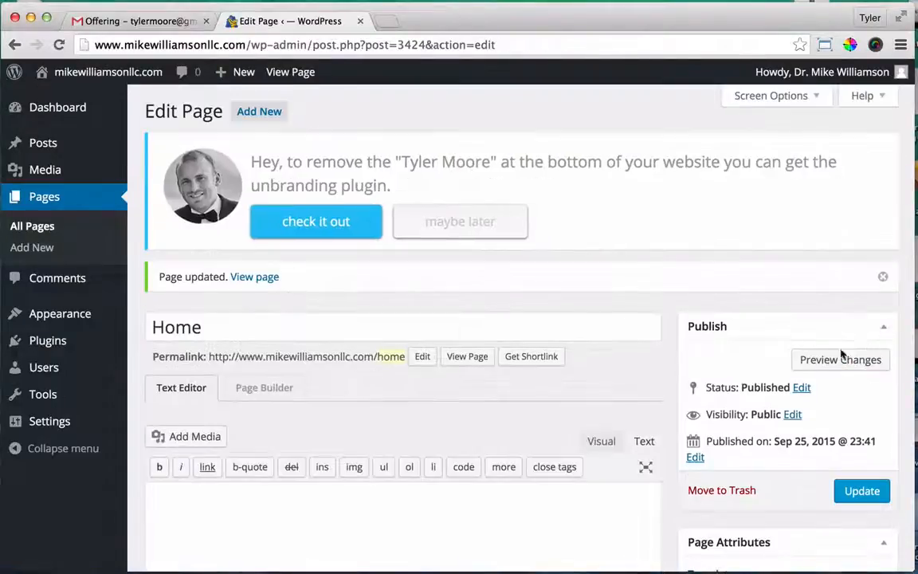
{"action": "left_click", "coordinate": [469, 357]}
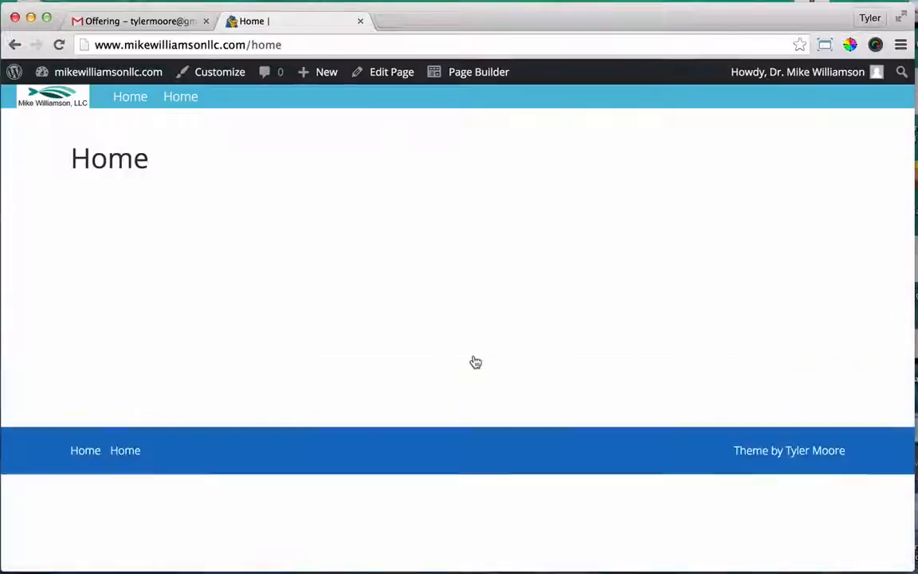
- In the Customizer, set the static front page to Home and Save & Publish
{"action": "mouse_move", "coordinate": [115, 81]}
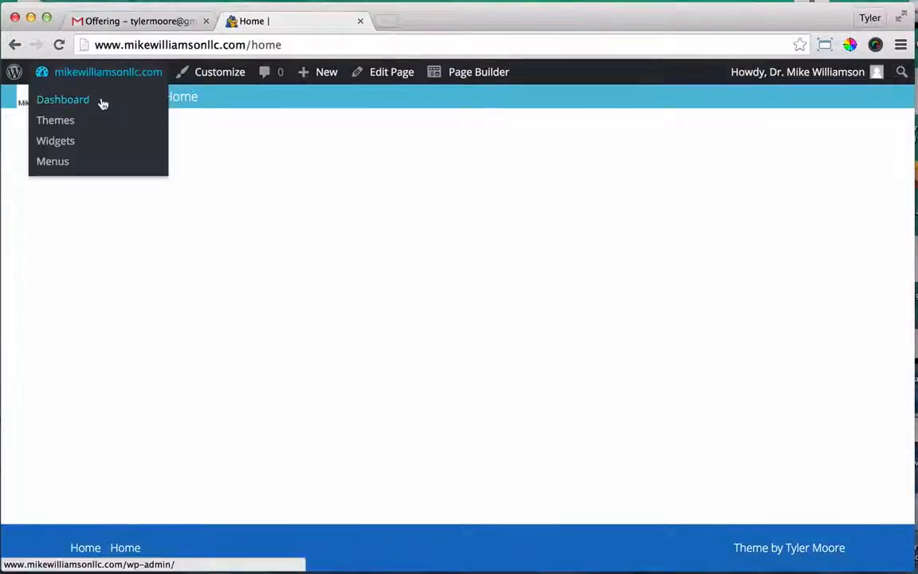
{"action": "left_click", "coordinate": [213, 81]}
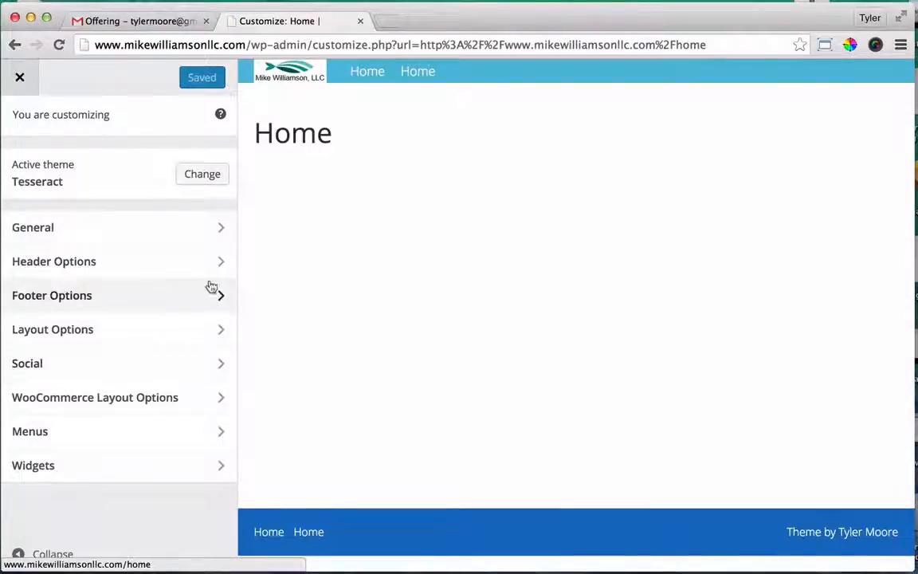
{"action": "left_click", "coordinate": [212, 236]}
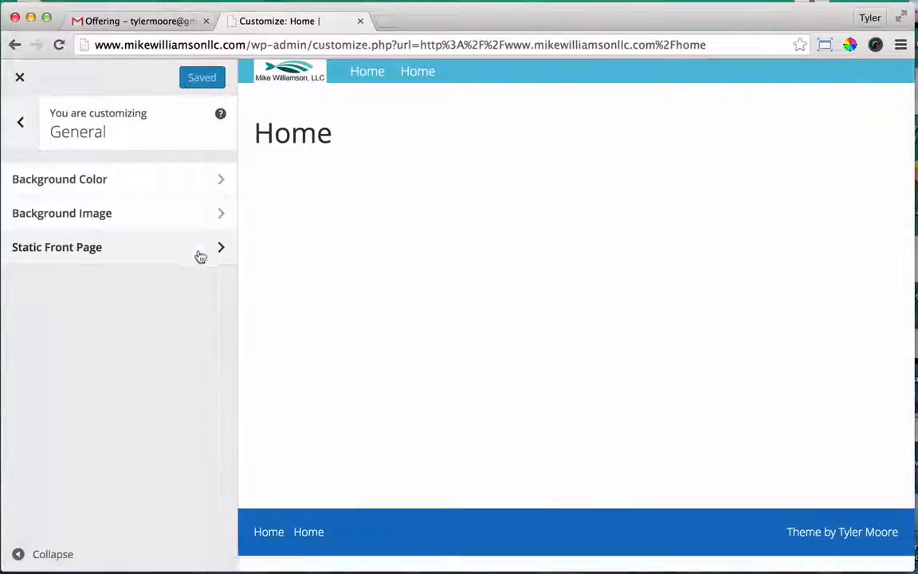
{"action": "left_click", "coordinate": [200, 255]}
{"action": "left_click", "coordinate": [62, 255]}
{"action": "left_click", "coordinate": [84, 318]}
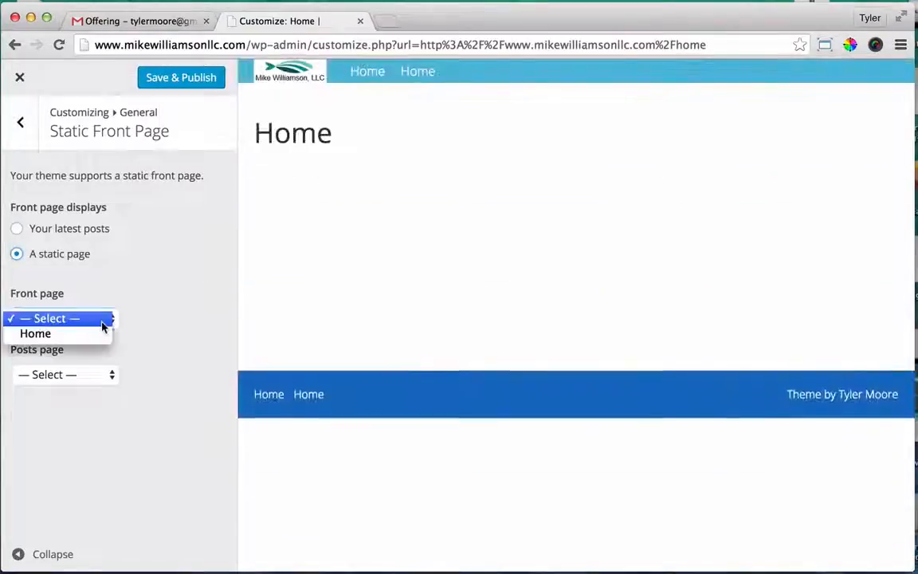
{"action": "left_click", "coordinate": [94, 334]}
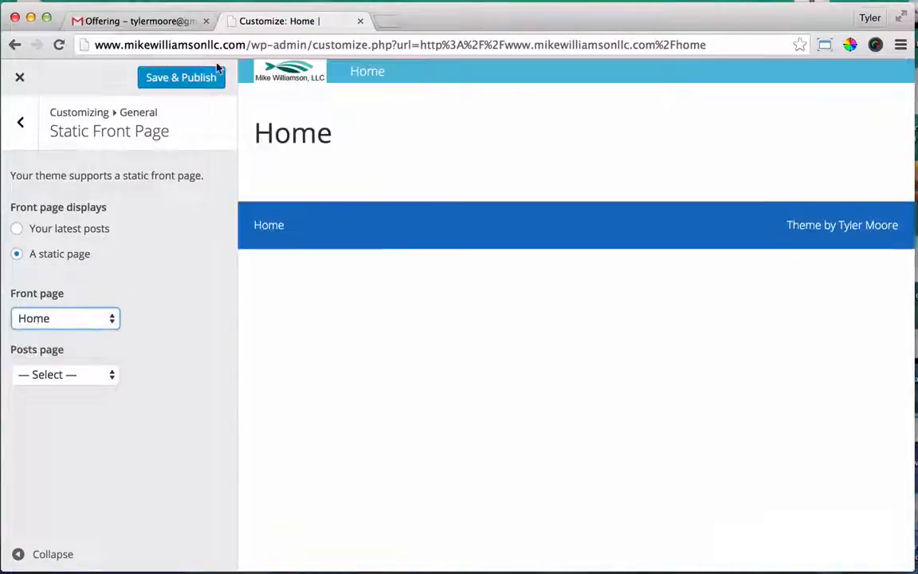
{"action": "left_click", "coordinate": [192, 83]}
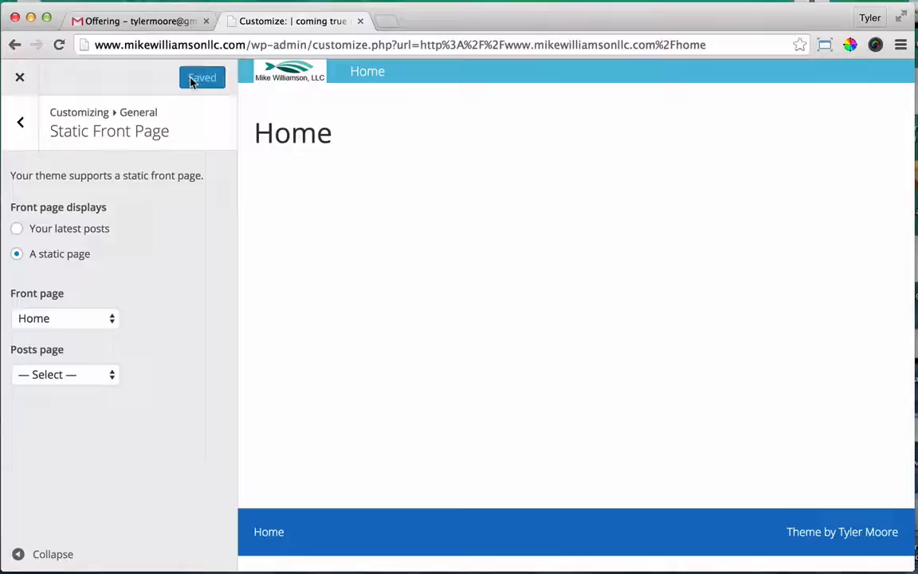
{"action": "left_click", "coordinate": [21, 79]}
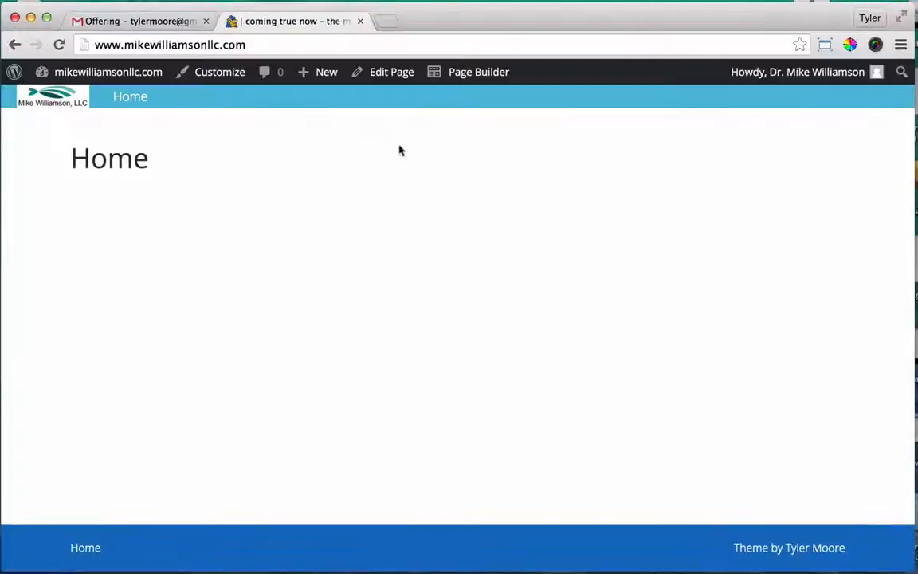
- Insert the Simple Hero Glacier Snow content block on the Home page and publish the changes
{"action": "left_click", "coordinate": [495, 73]}
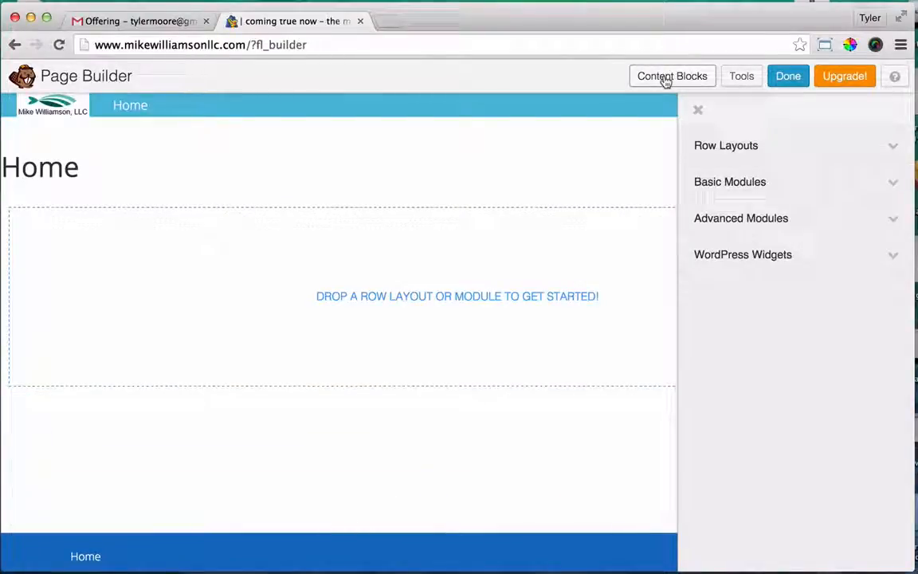
{"action": "left_click", "coordinate": [666, 83]}
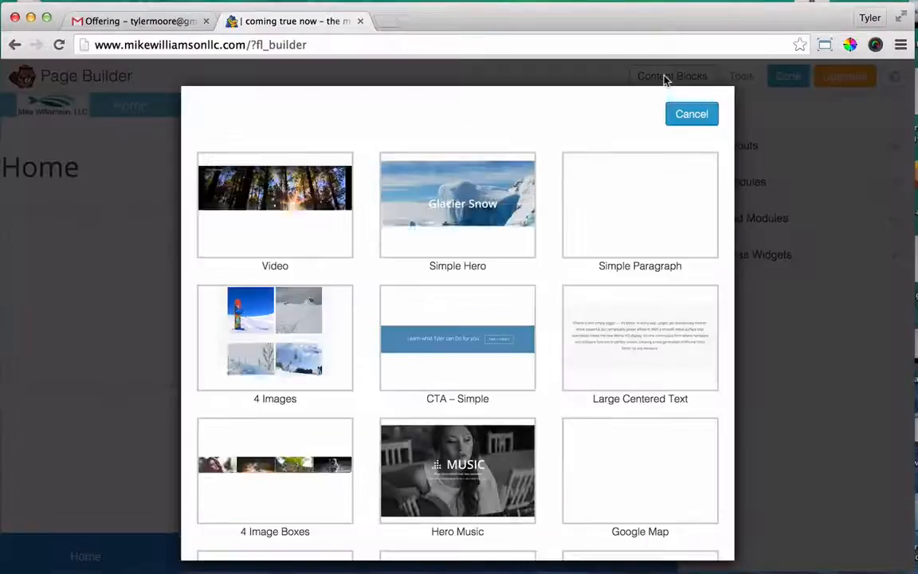
{"action": "scroll", "coordinate": [526, 245], "scroll_direction": "down", "scroll_amount": 4}
{"action": "scroll", "coordinate": [526, 245], "scroll_direction": "down", "scroll_amount": 7}
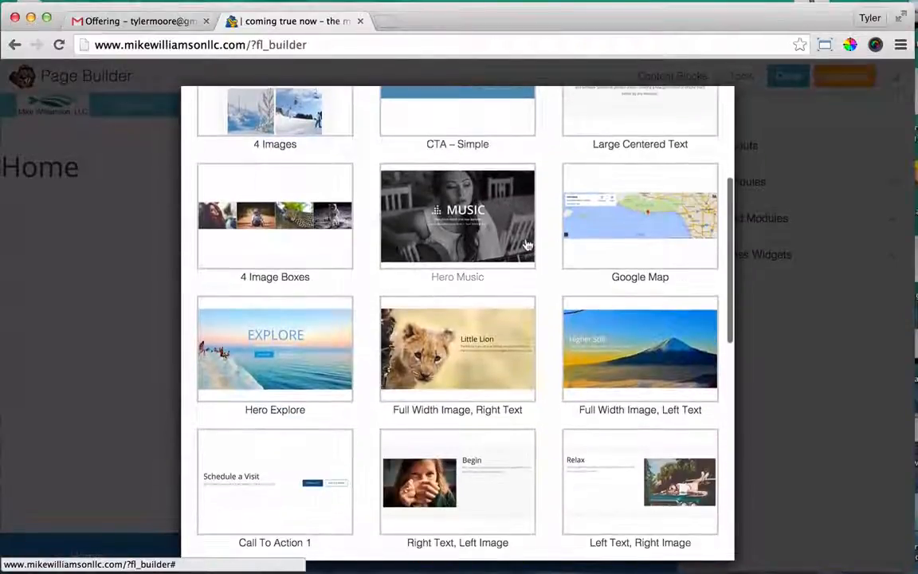
{"action": "scroll", "coordinate": [526, 245], "scroll_direction": "up", "scroll_amount": 10}
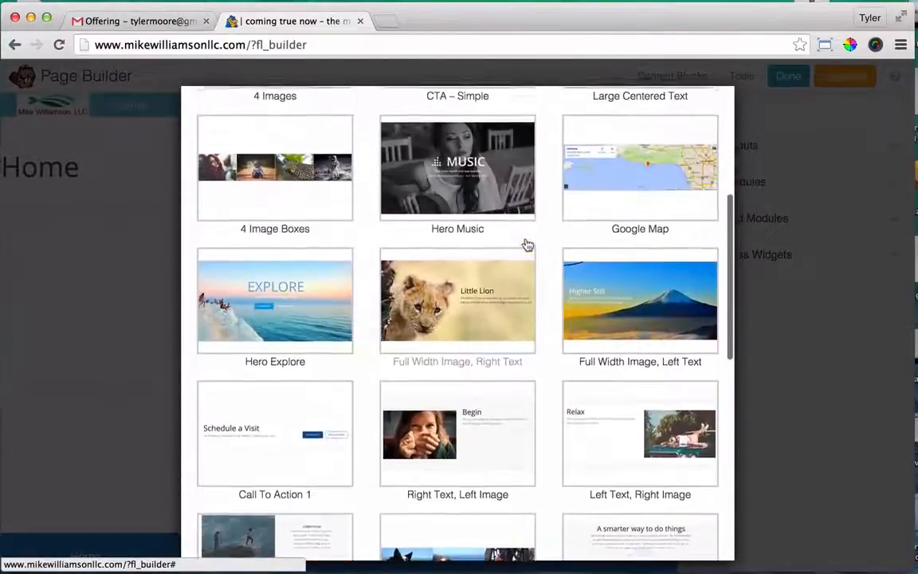
{"action": "left_click", "coordinate": [488, 224]}
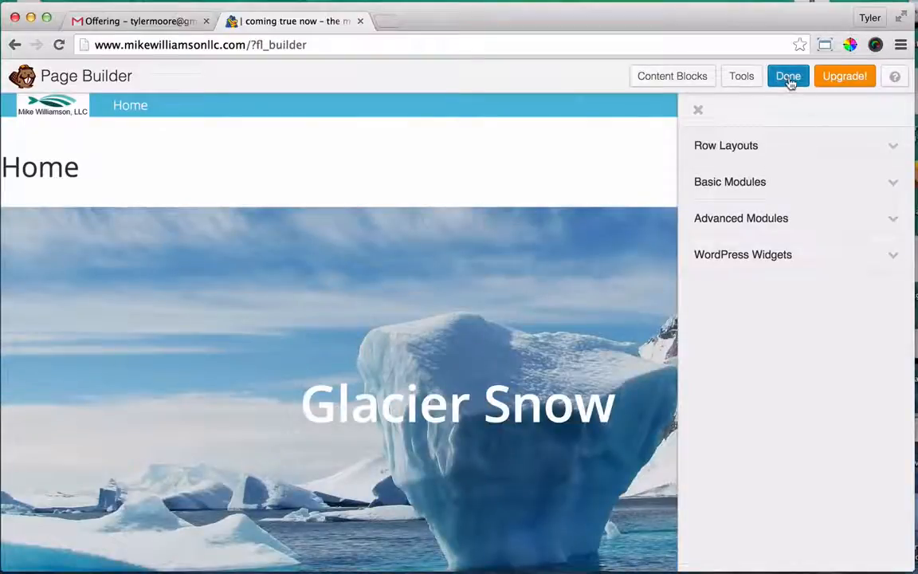
{"action": "left_click", "coordinate": [789, 78]}
{"action": "left_click", "coordinate": [493, 275]}
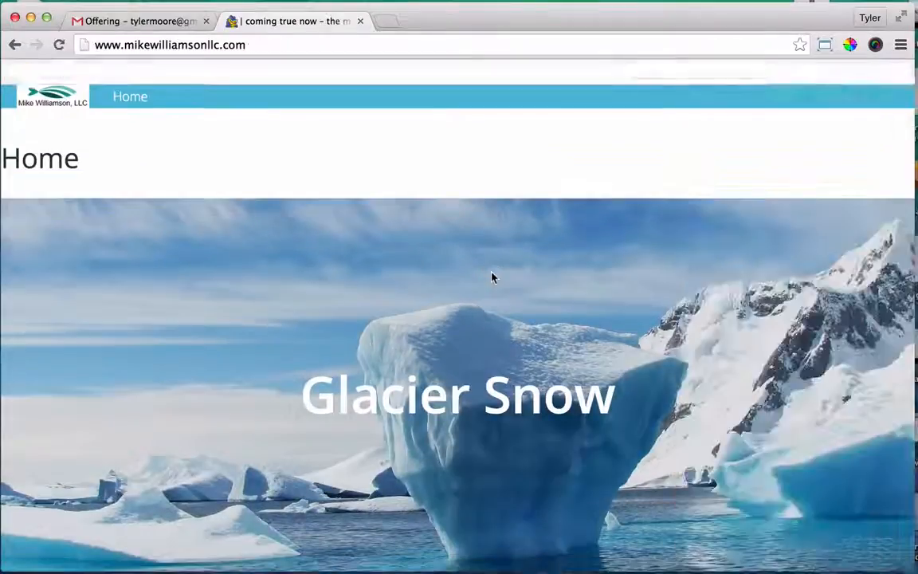
{"action": "scroll", "coordinate": [496, 219], "scroll_direction": "down", "scroll_amount": 3}
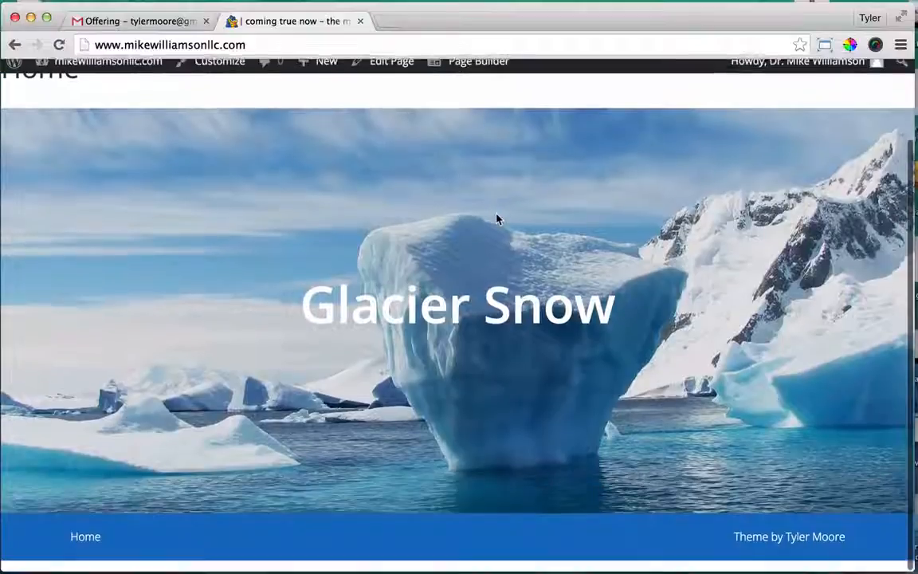
{"action": "scroll", "coordinate": [498, 218], "scroll_direction": "up", "scroll_amount": 3}
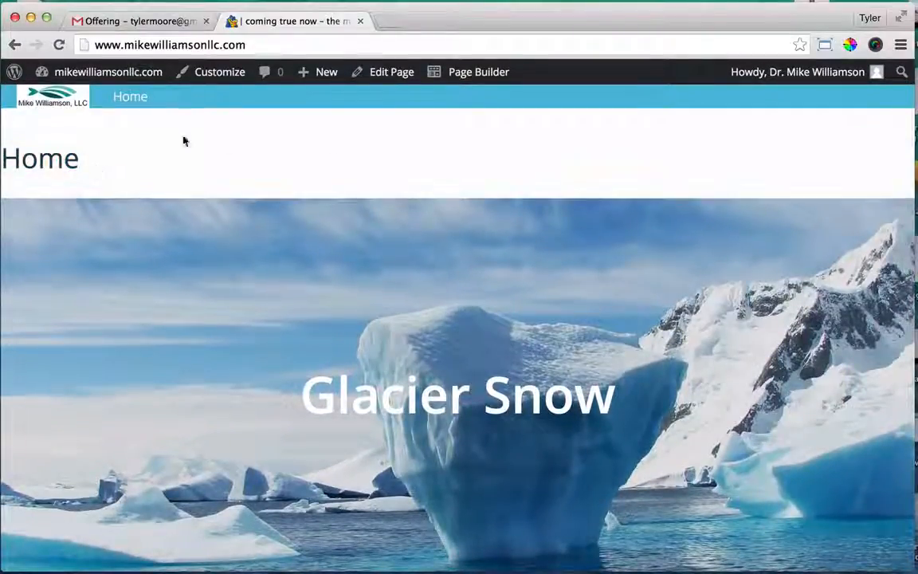
- Inspect the Home heading's markup in developer tools, then return to the admin Updates page
{"action": "right_click", "coordinate": [48, 164]}
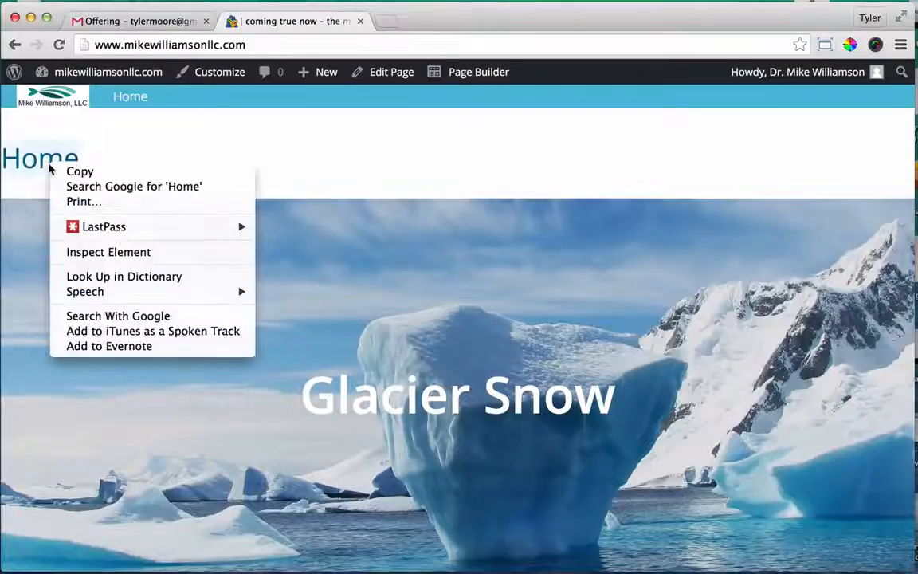
{"action": "left_click", "coordinate": [146, 254]}
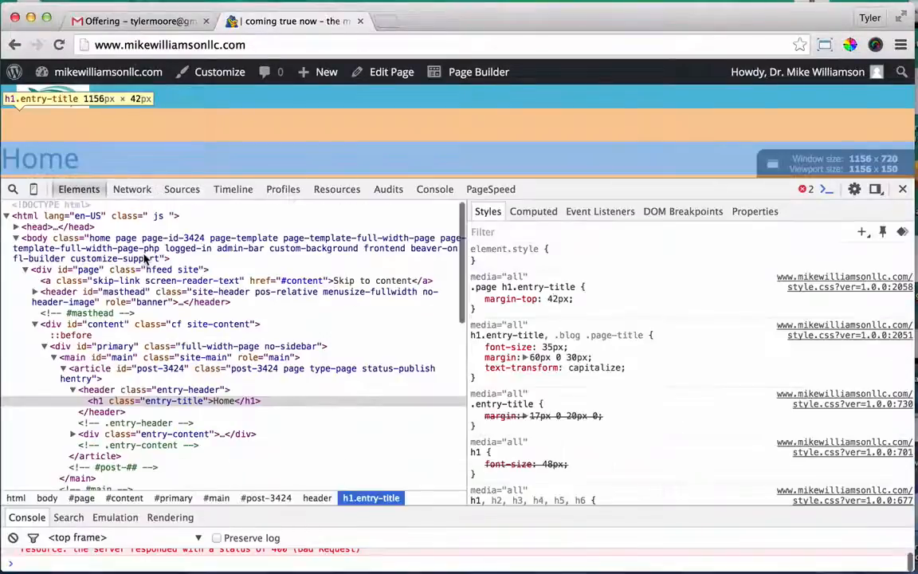
{"action": "left_click", "coordinate": [902, 190]}
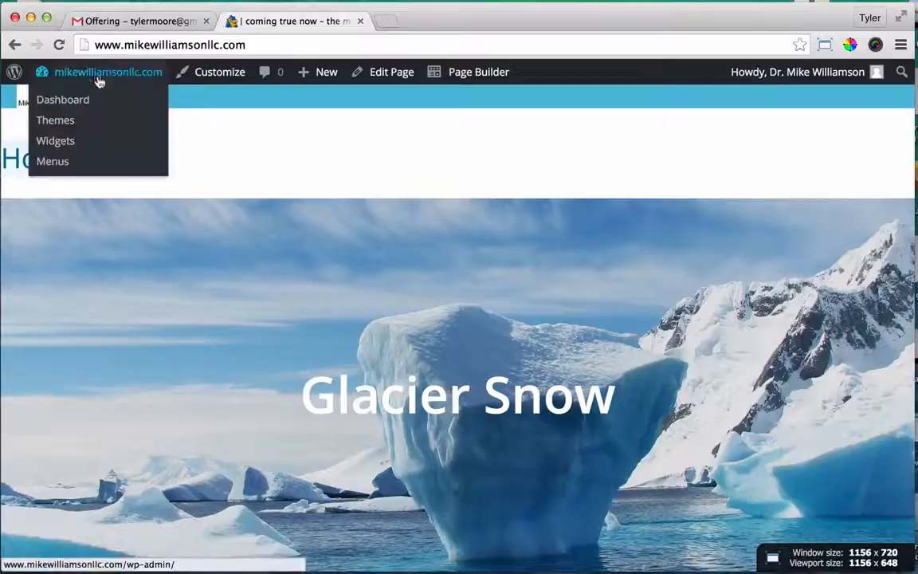
{"action": "left_click", "coordinate": [90, 98]}
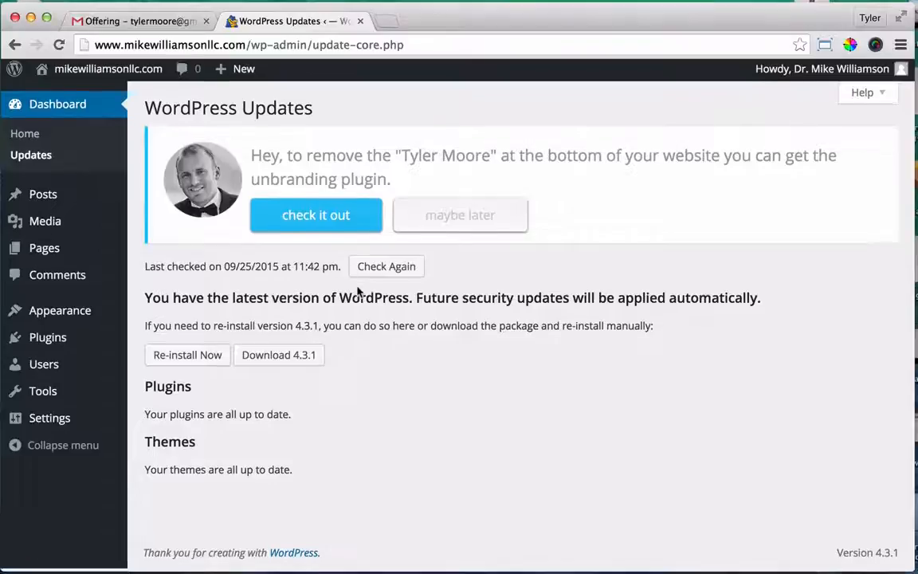
{"action": "scroll", "coordinate": [357, 291], "scroll_direction": "up", "scroll_amount": 1}
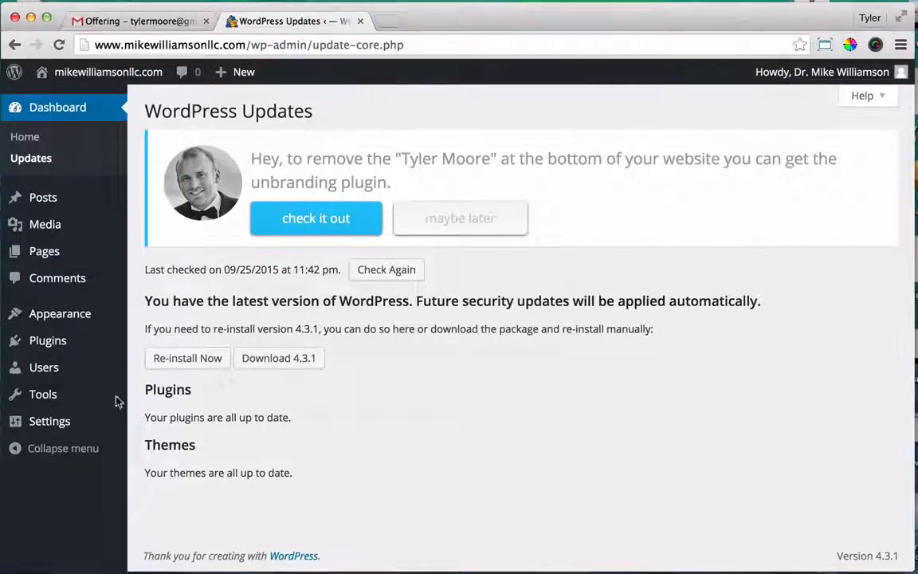
{"action": "mouse_move", "coordinate": [69, 351]}
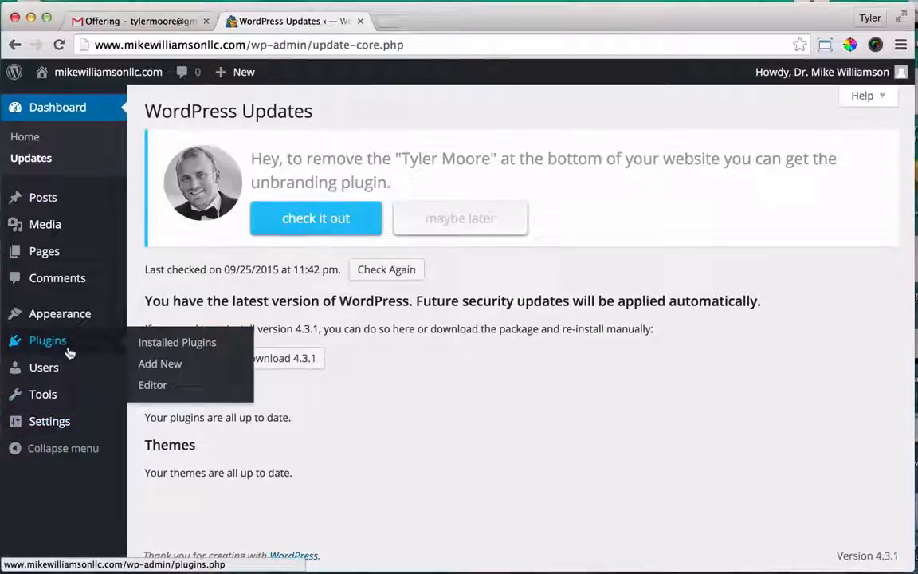
- Open the Add New plugins page from the Plugins screen
{"action": "scroll", "coordinate": [382, 343], "scroll_direction": "down", "scroll_amount": 1}
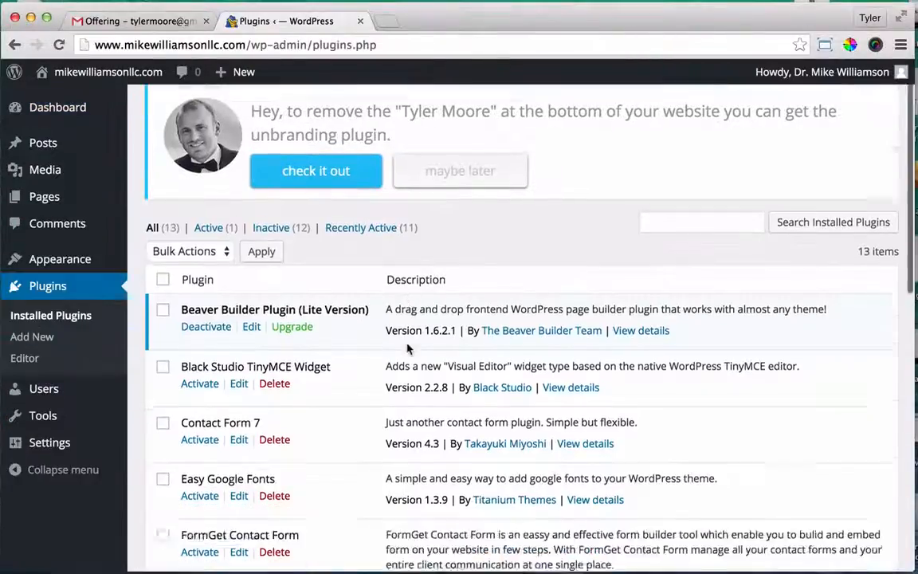
{"action": "scroll", "coordinate": [407, 348], "scroll_direction": "up", "scroll_amount": 2}
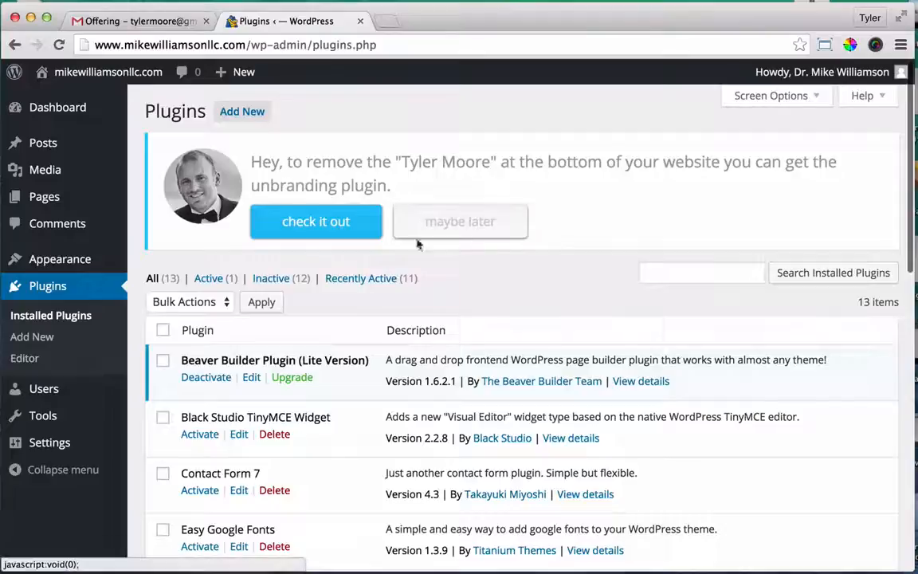
{"action": "left_click", "coordinate": [255, 113]}
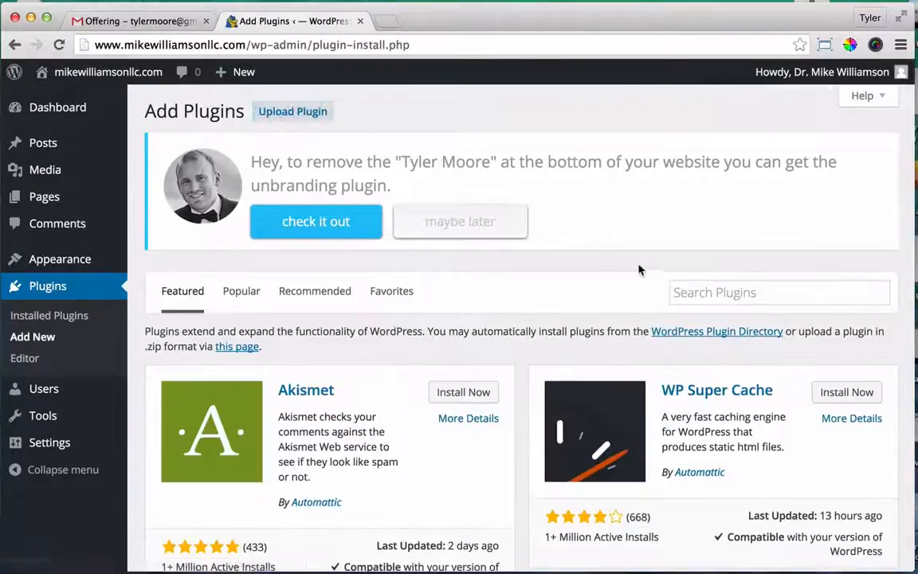
- Visit the live site, reload the Home page and select part of its heading
{"action": "mouse_move", "coordinate": [88, 72]}
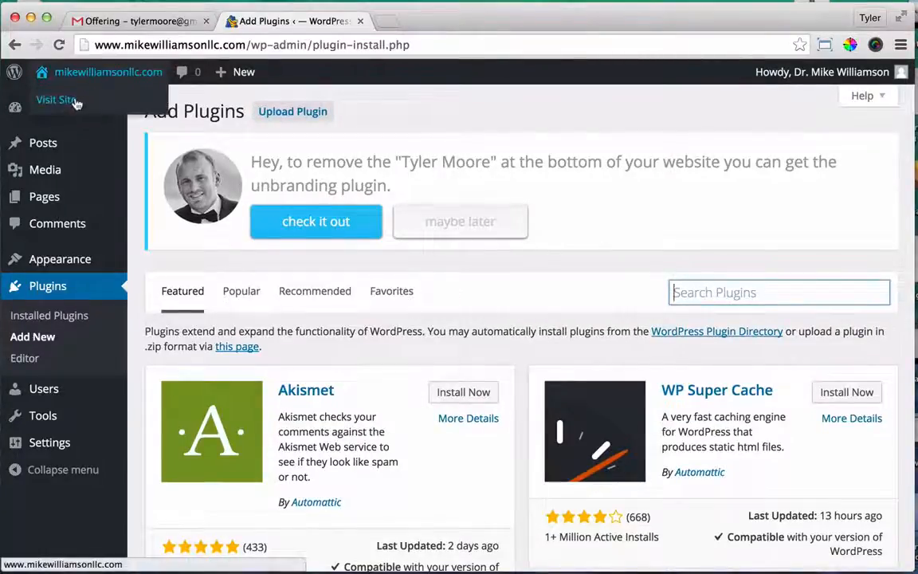
{"action": "left_click", "coordinate": [71, 96]}
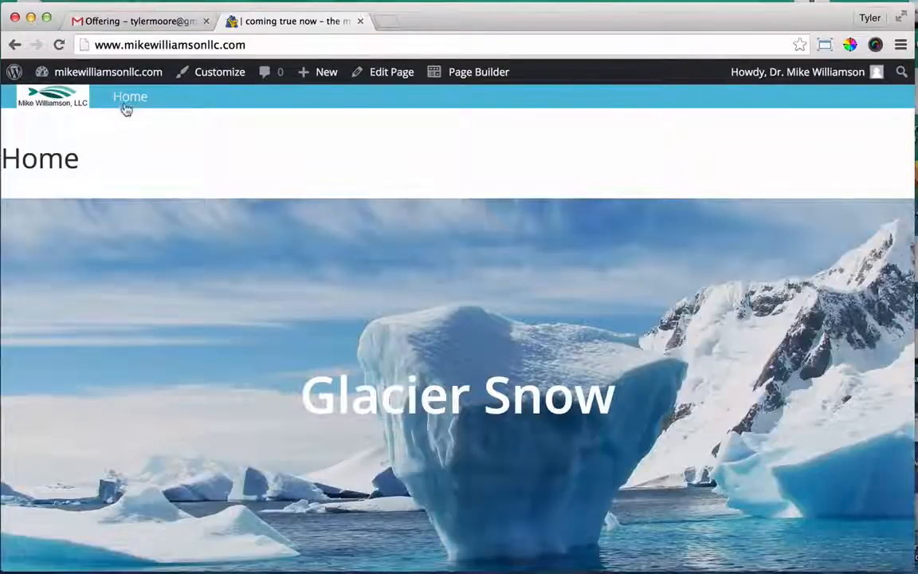
{"action": "left_click", "coordinate": [126, 109]}
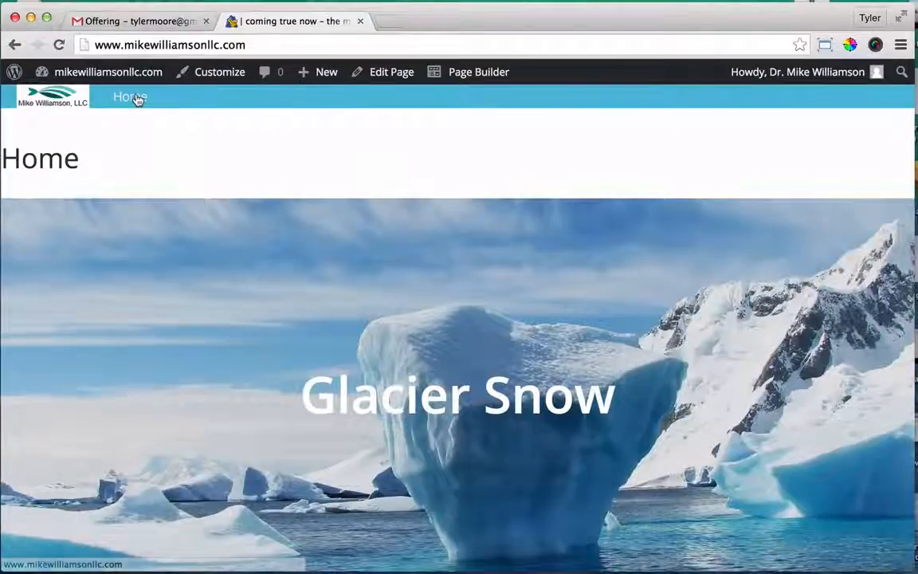
{"action": "left_click_drag", "start_coordinate": [21, 152], "coordinate": [119, 157]}
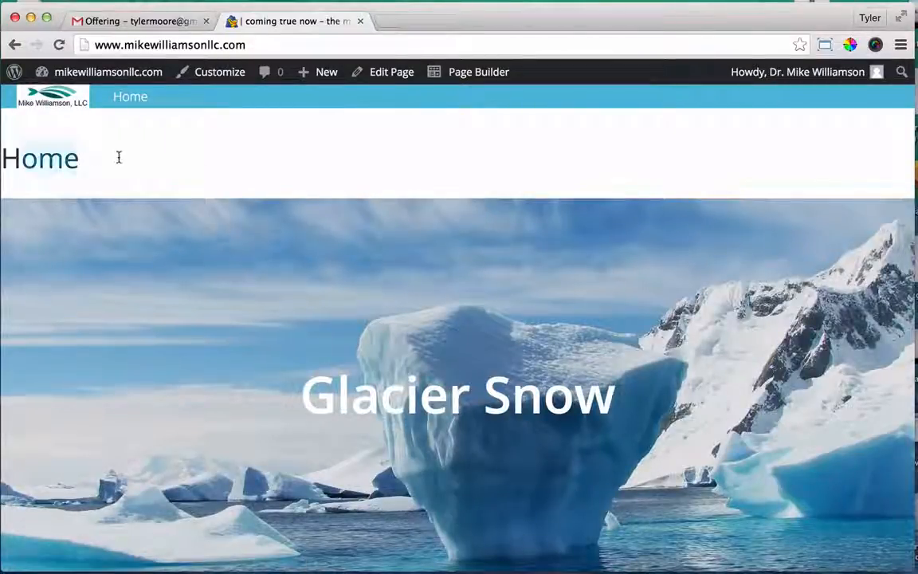
{"action": "scroll", "coordinate": [319, 275], "scroll_direction": "down", "scroll_amount": 2}
{"action": "scroll", "coordinate": [319, 275], "scroll_direction": "up", "scroll_amount": 3}
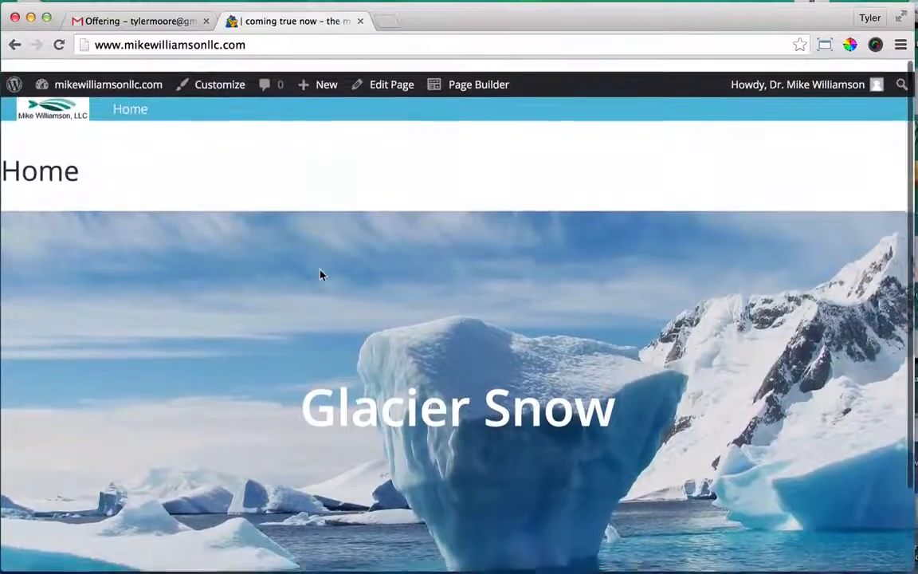
{"action": "scroll", "coordinate": [319, 274], "scroll_direction": "down", "scroll_amount": 2}
{"action": "scroll", "coordinate": [319, 275], "scroll_direction": "up", "scroll_amount": 2}
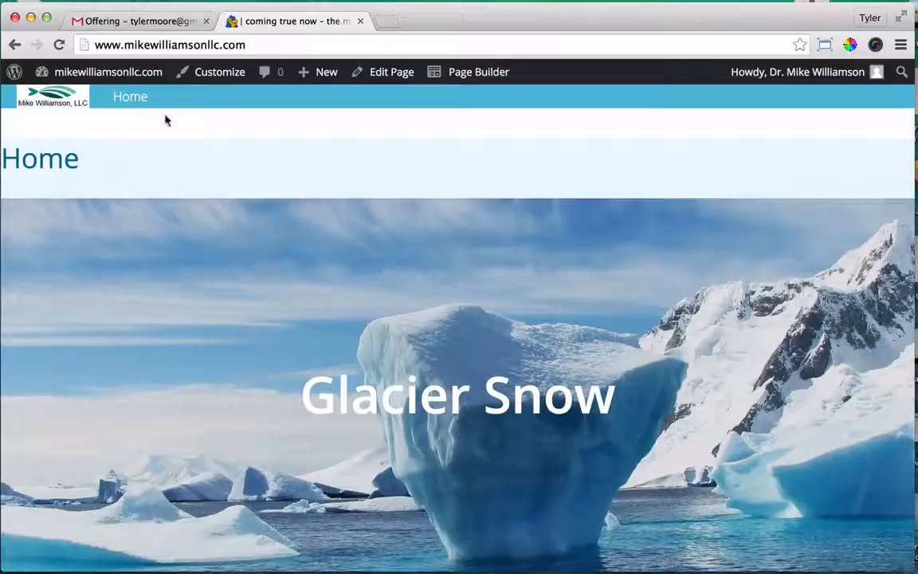
- Search the plugin directory for 'wordpr' and install the WordPress Reset plugin
{"action": "mouse_move", "coordinate": [107, 75]}
{"action": "left_click", "coordinate": [86, 102]}
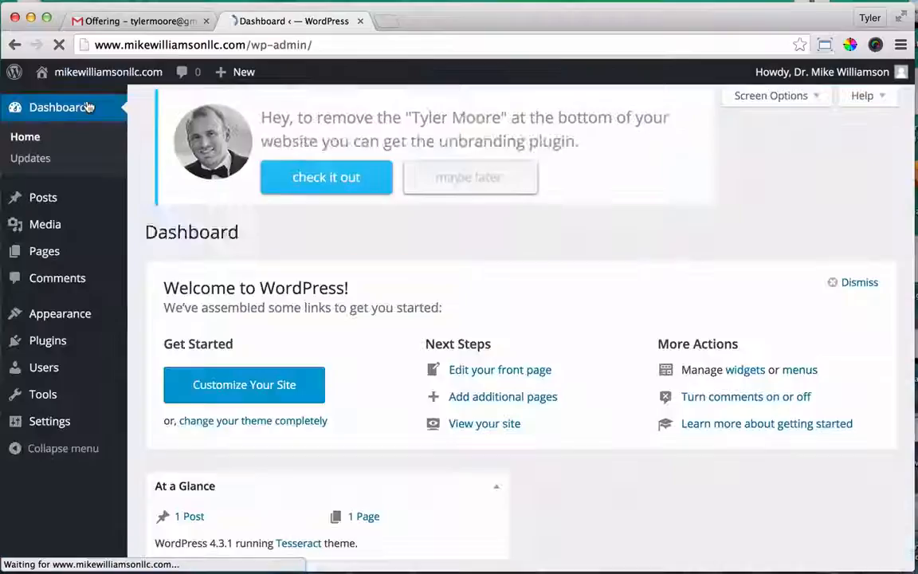
{"action": "left_click", "coordinate": [65, 343]}
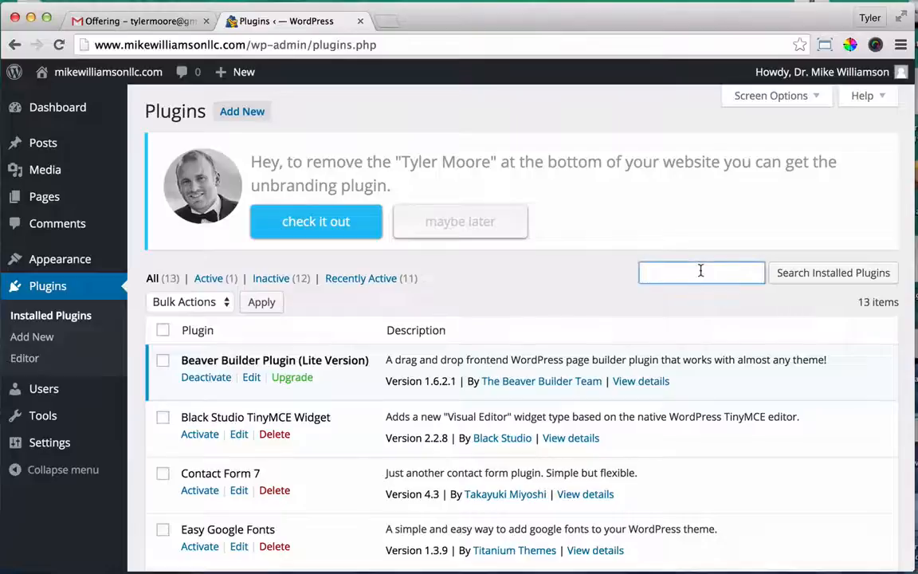
{"action": "left_click", "coordinate": [243, 112]}
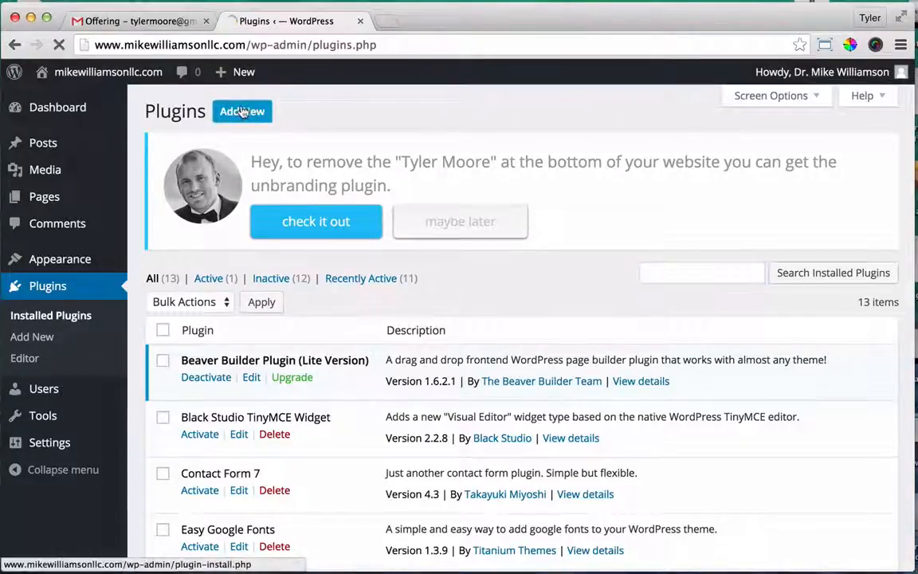
{"action": "left_click", "coordinate": [731, 292]}
{"action": "type", "text": "wordpress reset"}
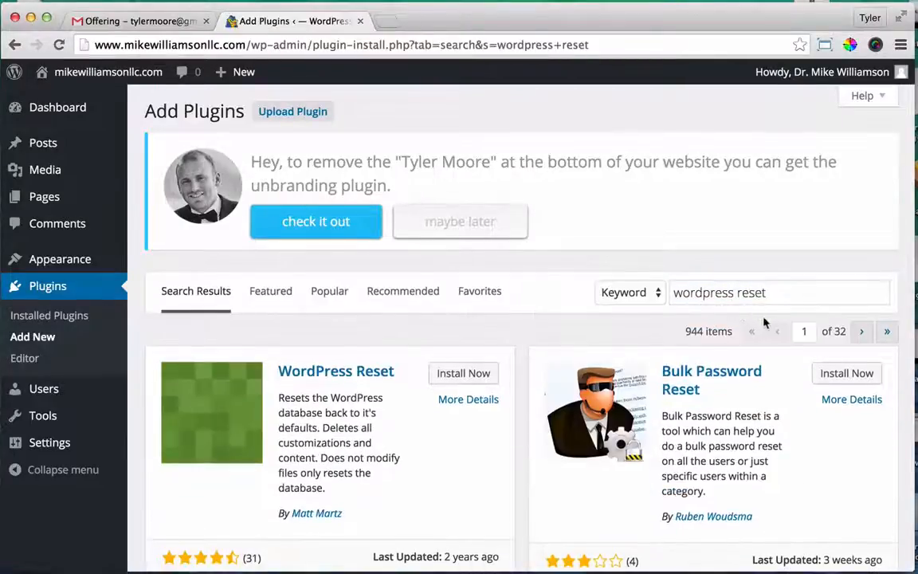
{"action": "scroll", "coordinate": [686, 284], "scroll_direction": "down", "scroll_amount": 3}
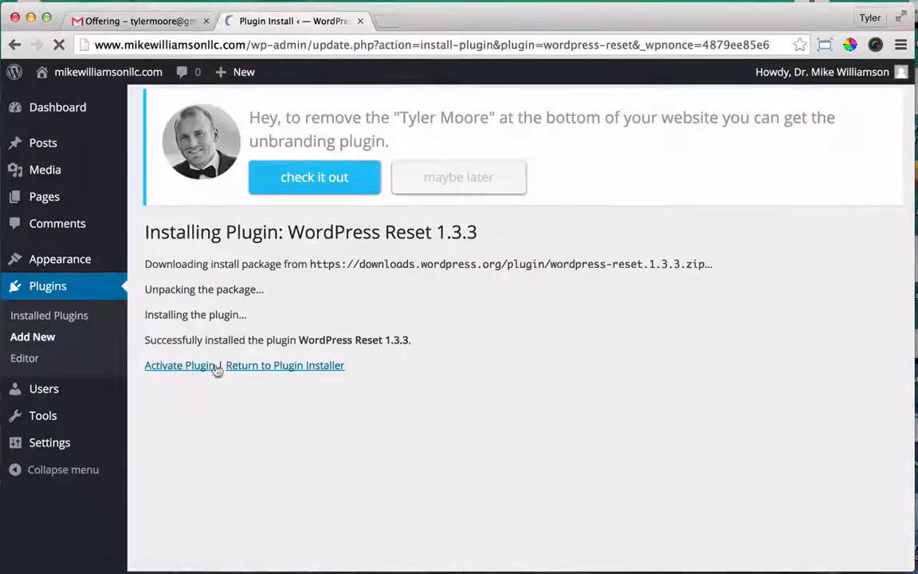
{"action": "left_click", "coordinate": [171, 369]}
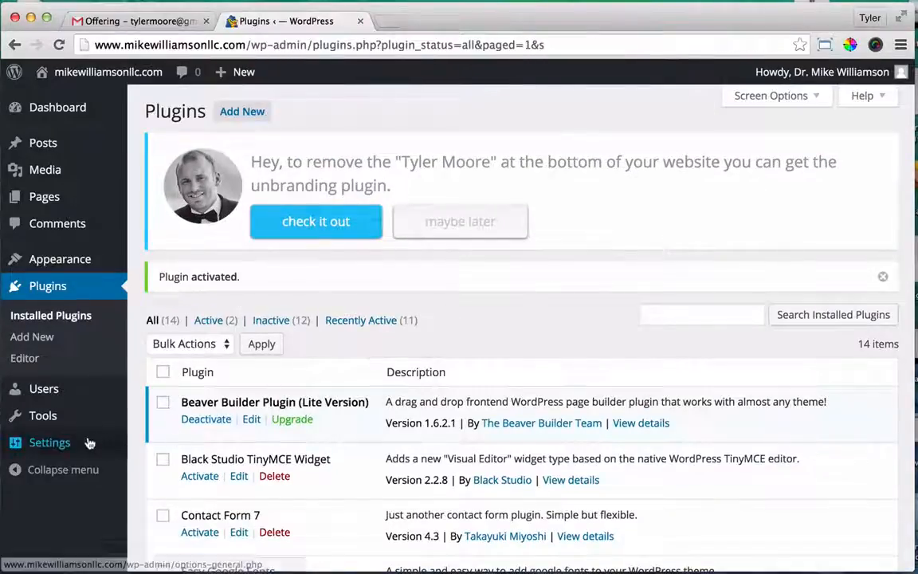
{"action": "mouse_move", "coordinate": [98, 410]}
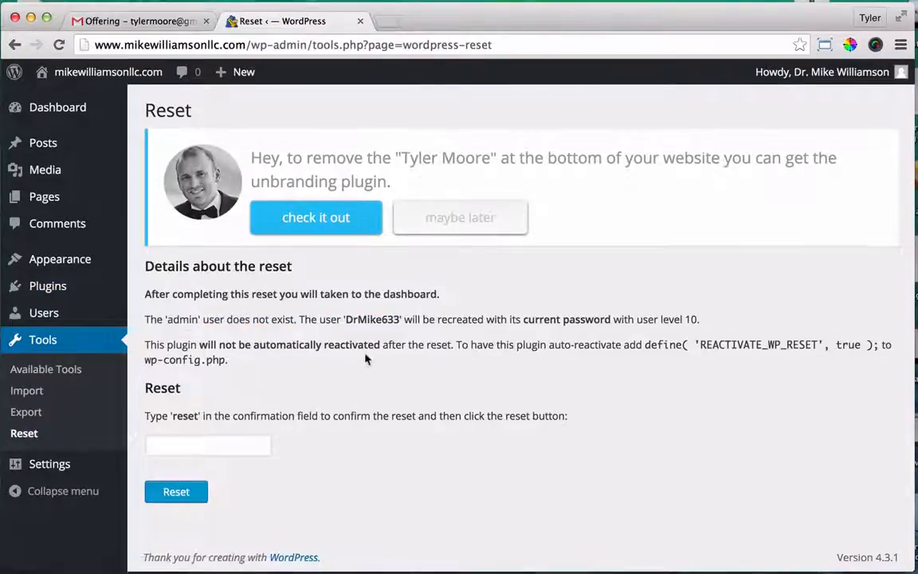
- Enter 'reset' as confirmation and wipe the database back to a fresh install
{"action": "left_click", "coordinate": [206, 444]}
{"action": "type", "text": "reset"}
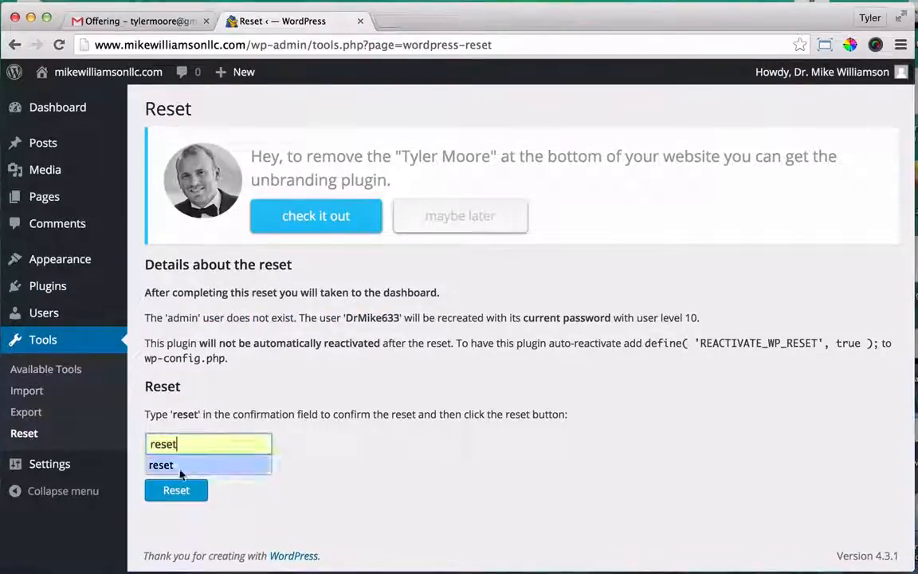
{"action": "left_click", "coordinate": [175, 488]}
{"action": "left_click", "coordinate": [666, 224]}
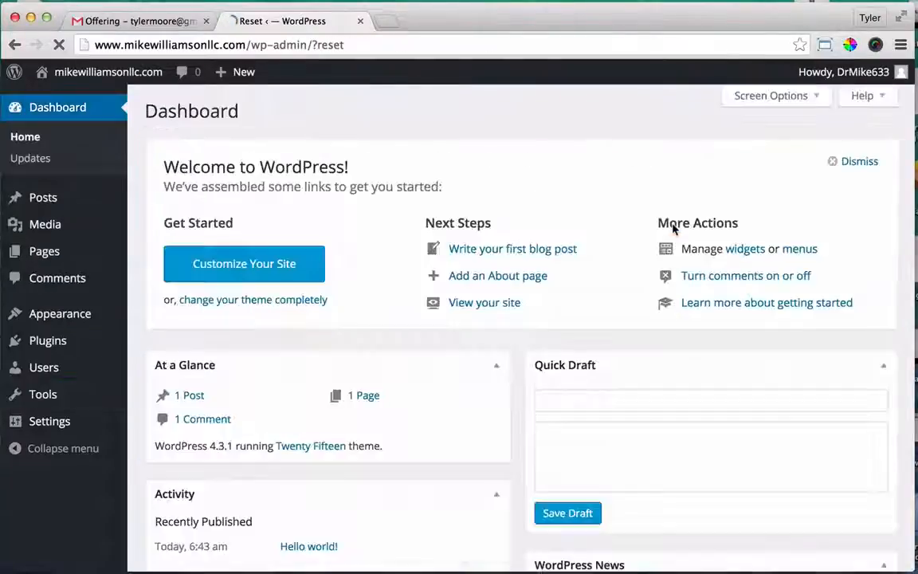
- View the freshly reset site's front page
{"action": "mouse_move", "coordinate": [96, 74]}
{"action": "left_click", "coordinate": [80, 107]}
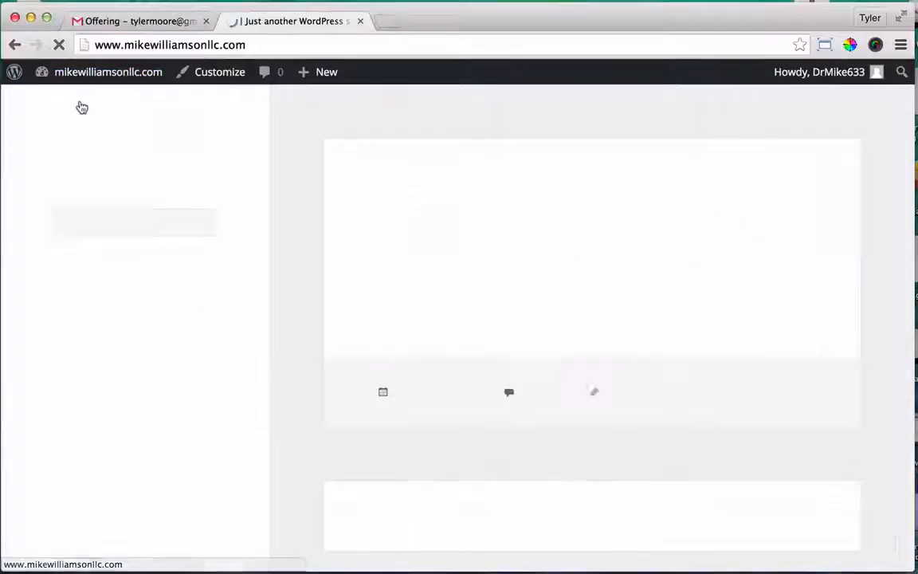
{"action": "mouse_move", "coordinate": [115, 87]}
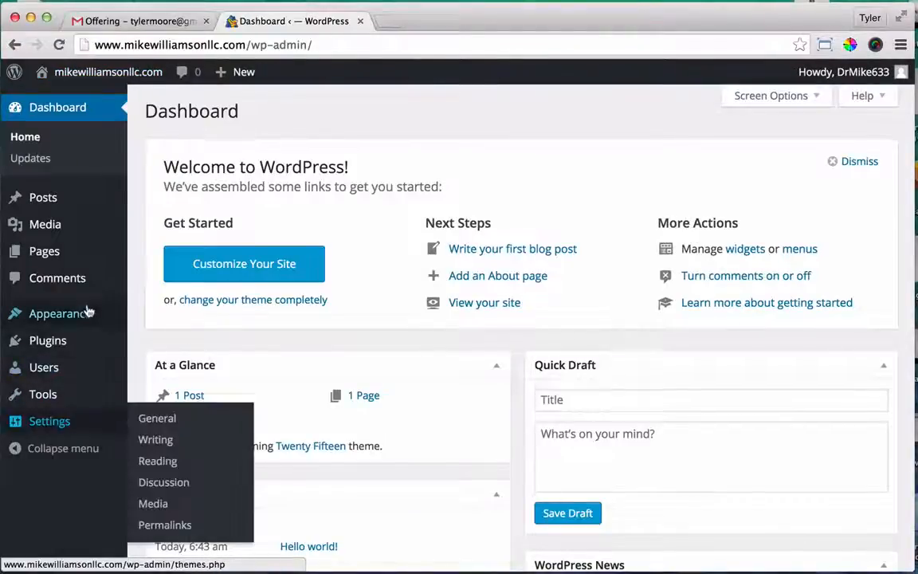
- Activate the Tesseract theme, begin activating Beaver Builder, and view the front page
{"action": "mouse_move", "coordinate": [88, 312]}
{"action": "left_click", "coordinate": [152, 323]}
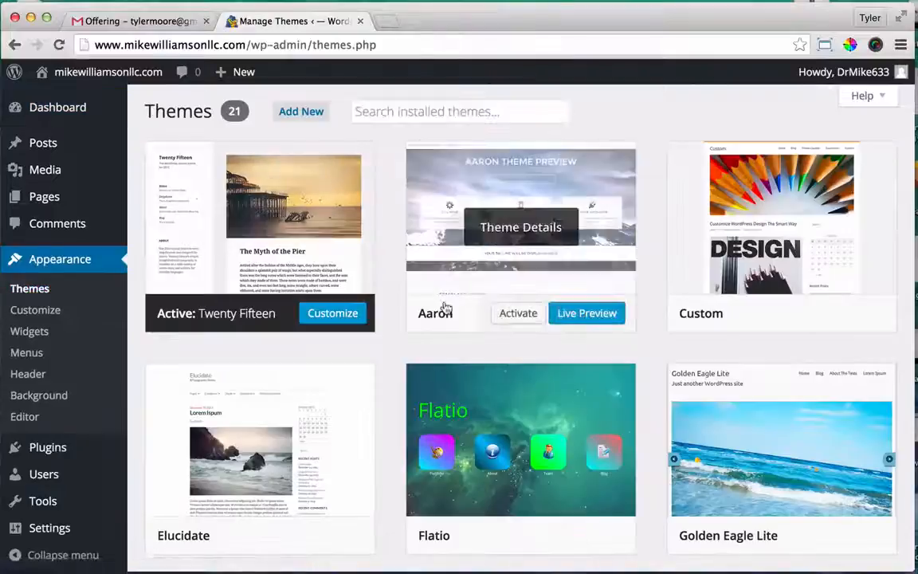
{"action": "scroll", "coordinate": [445, 307], "scroll_direction": "down", "scroll_amount": 5}
{"action": "scroll", "coordinate": [446, 307], "scroll_direction": "down", "scroll_amount": 10}
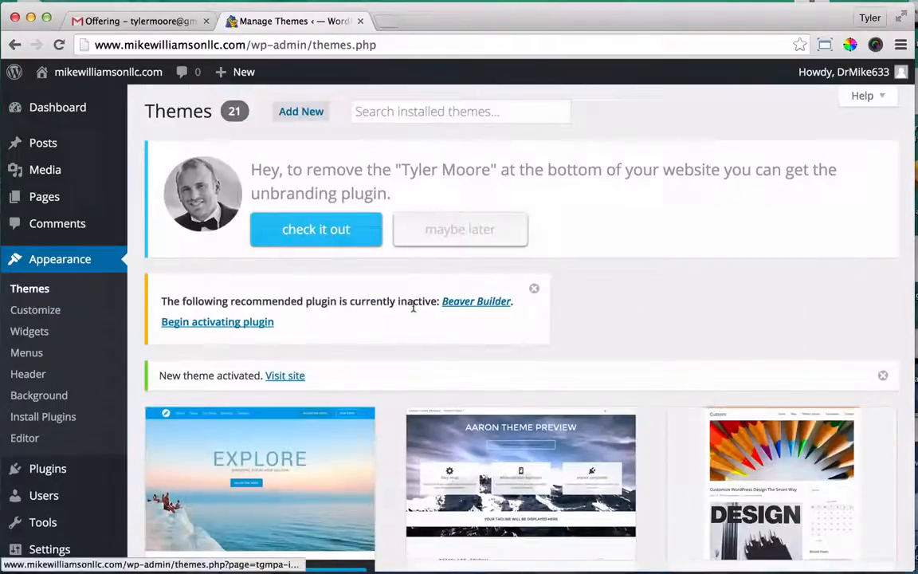
{"action": "left_click", "coordinate": [239, 322]}
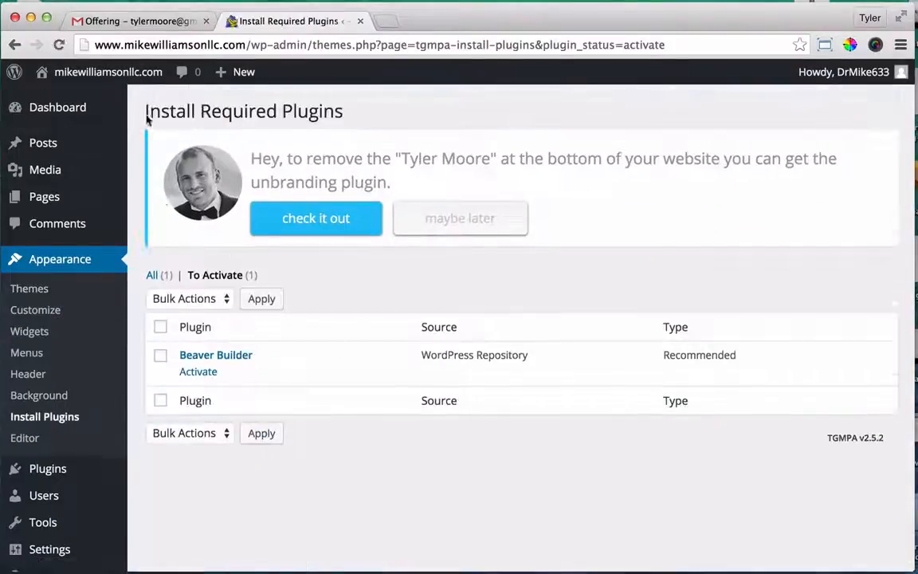
{"action": "mouse_move", "coordinate": [103, 80]}
{"action": "left_click", "coordinate": [90, 100]}
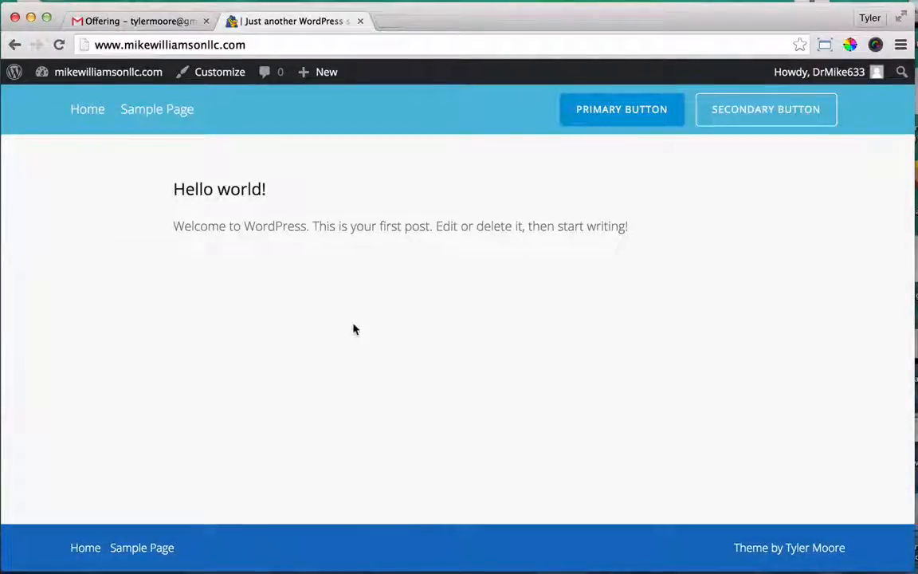
- Inspect the Hello world! title's markup and styles in the developer tools
{"action": "right_click", "coordinate": [216, 189]}
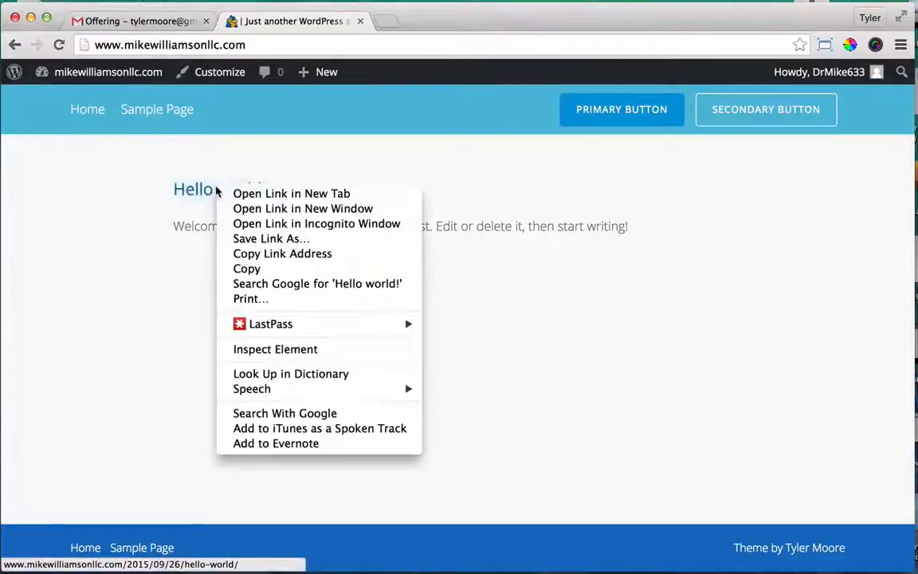
{"action": "left_click", "coordinate": [301, 349]}
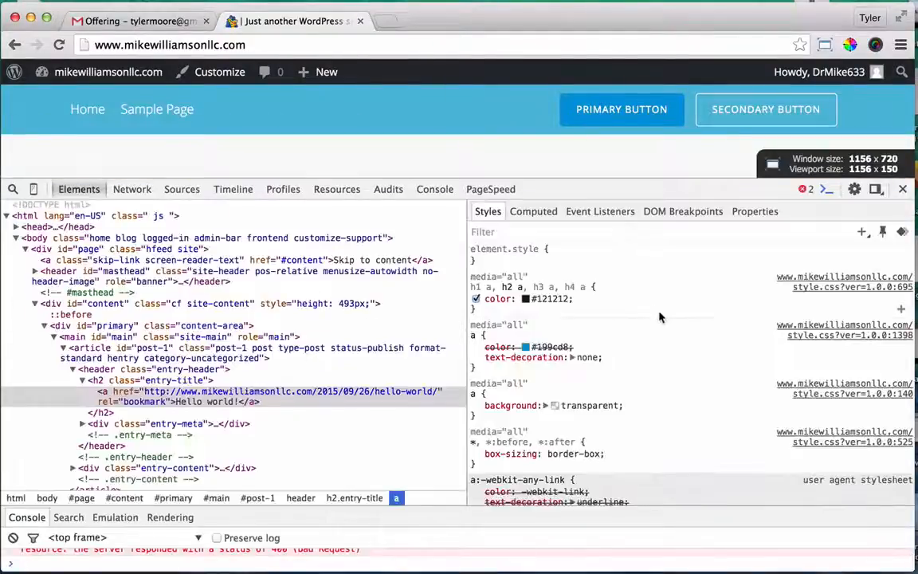
{"action": "scroll", "coordinate": [656, 330], "scroll_direction": "down", "scroll_amount": 10}
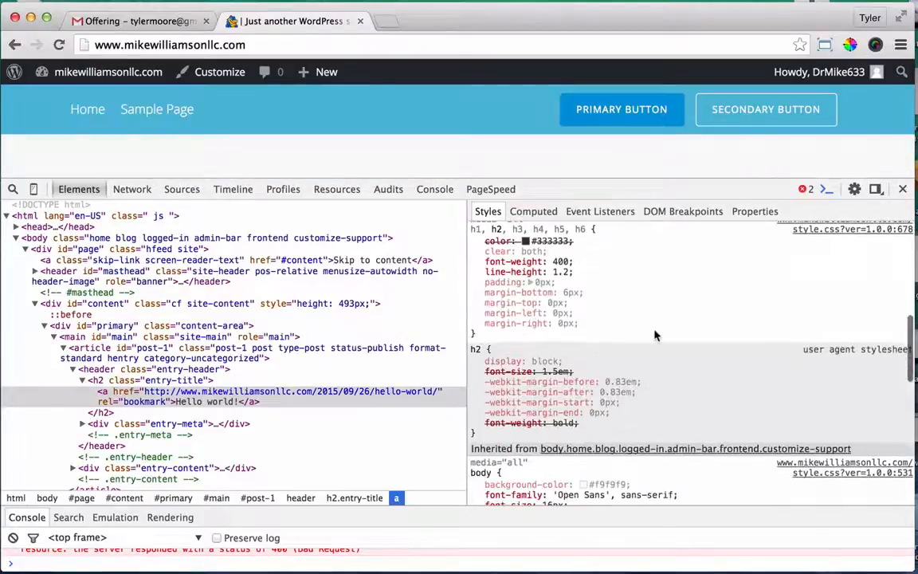
{"action": "scroll", "coordinate": [656, 334], "scroll_direction": "down", "scroll_amount": 5}
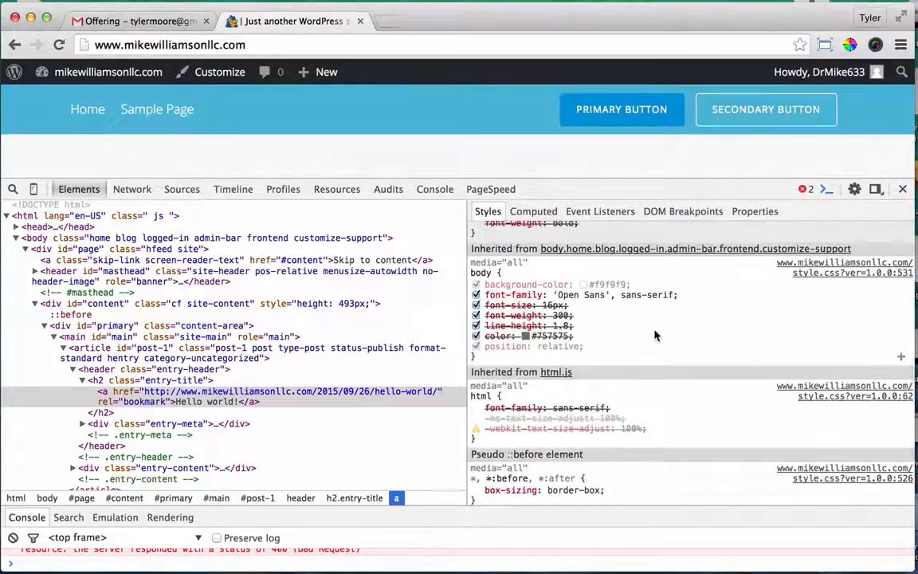
{"action": "scroll", "coordinate": [626, 344], "scroll_direction": "up", "scroll_amount": 10}
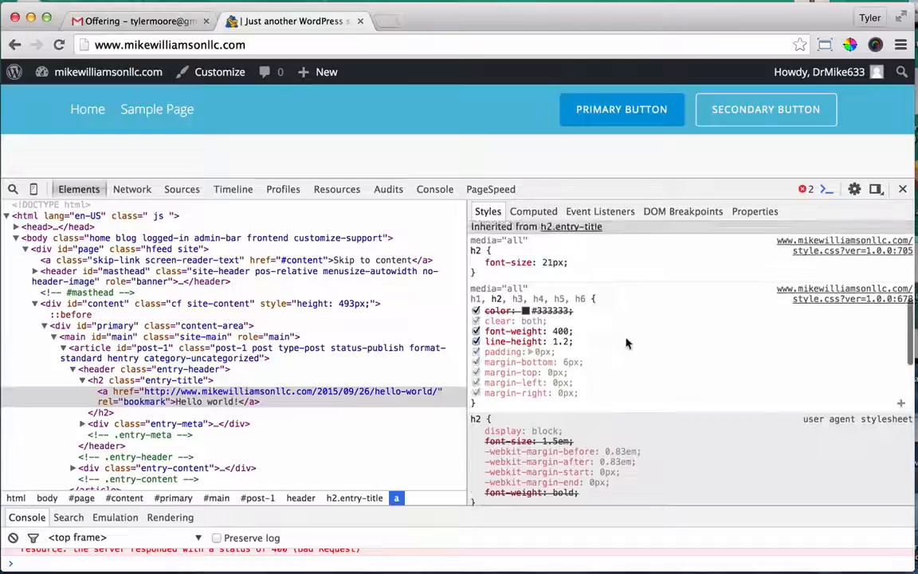
{"action": "scroll", "coordinate": [627, 339], "scroll_direction": "up", "scroll_amount": 10}
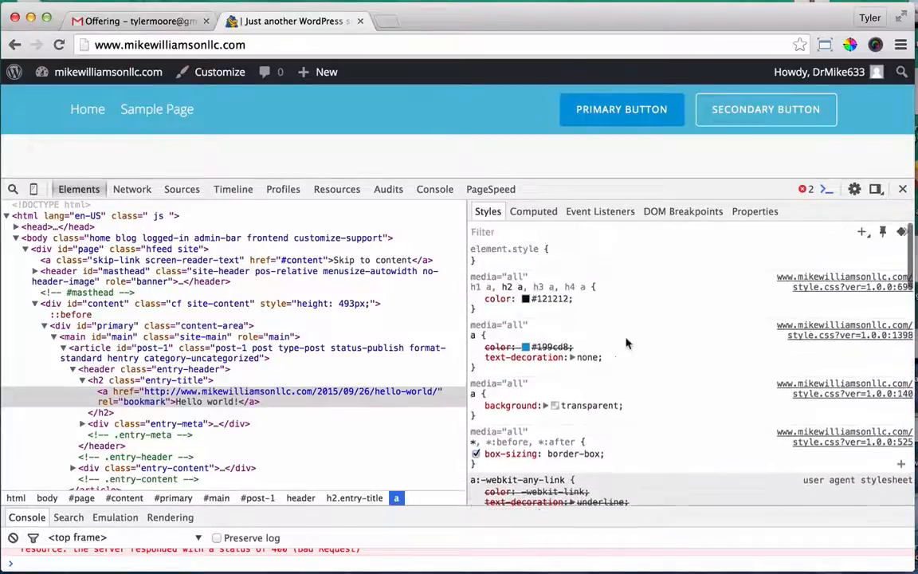
{"action": "left_click", "coordinate": [901, 190]}
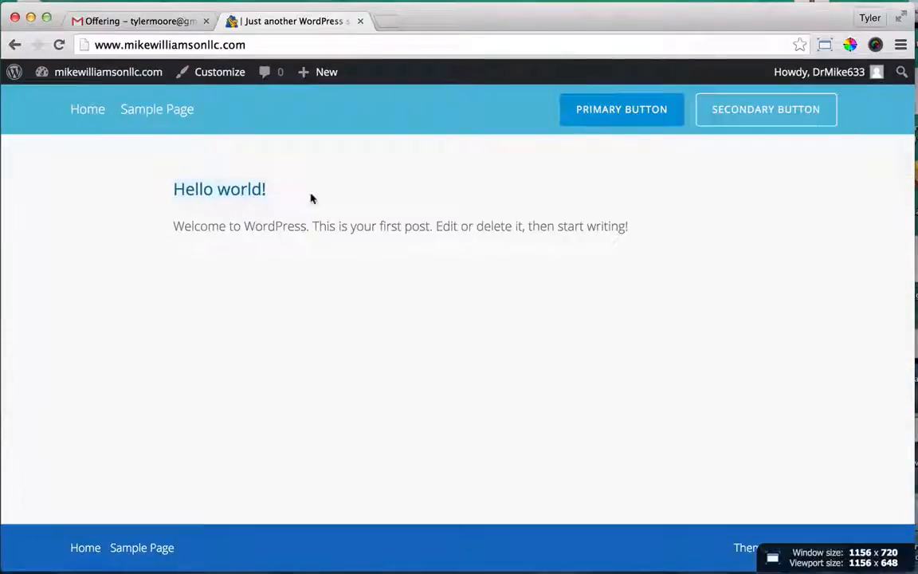
- Browse the Sample Page, return home, then go to the admin Dashboard
{"action": "left_click", "coordinate": [156, 114]}
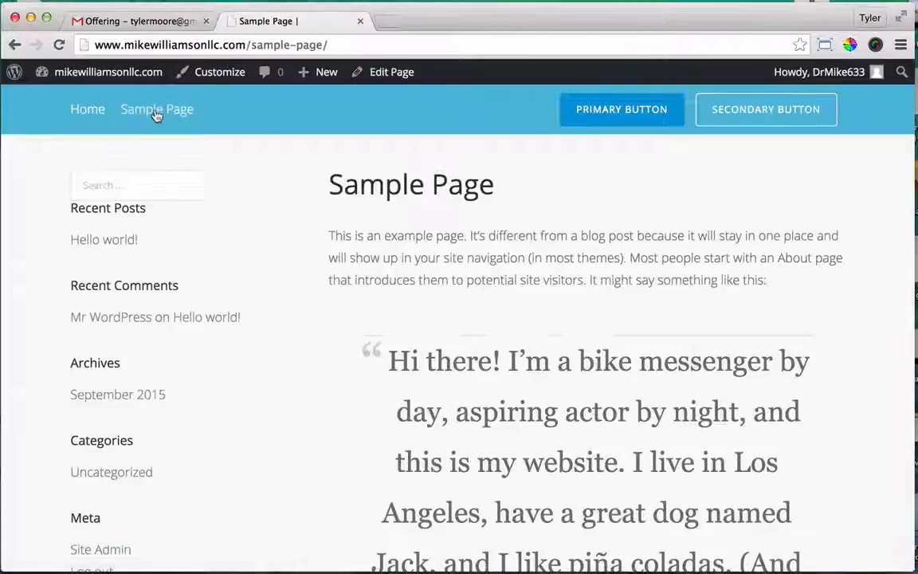
{"action": "left_click", "coordinate": [87, 112]}
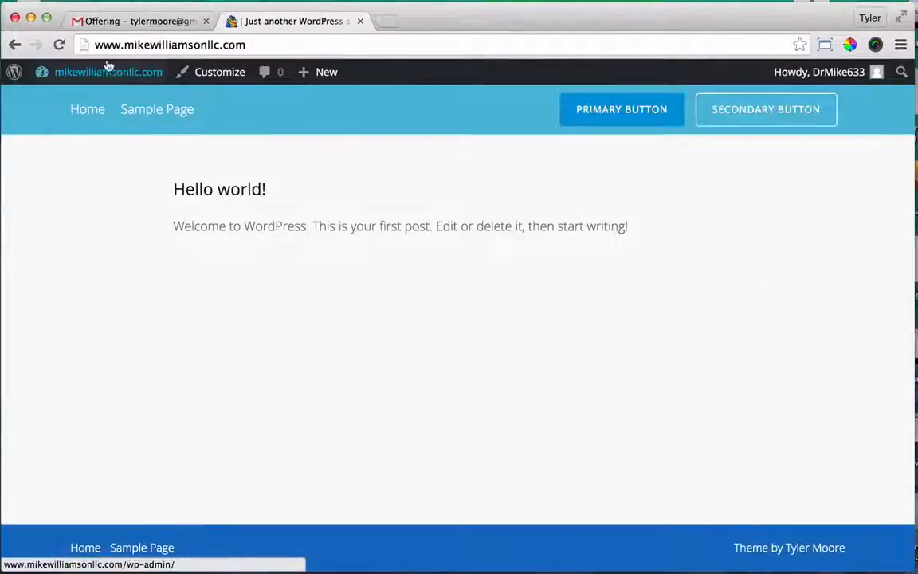
{"action": "mouse_move", "coordinate": [120, 78]}
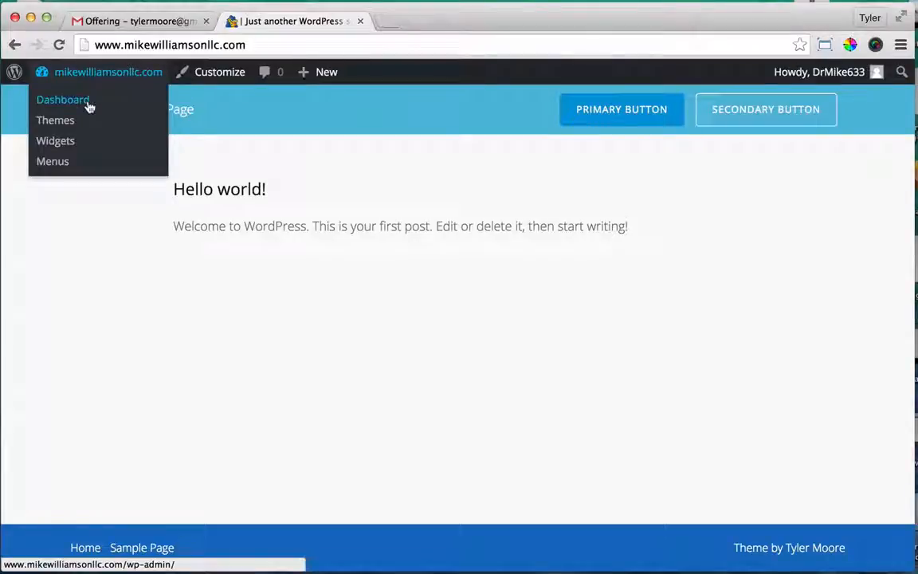
{"action": "left_click", "coordinate": [89, 103]}
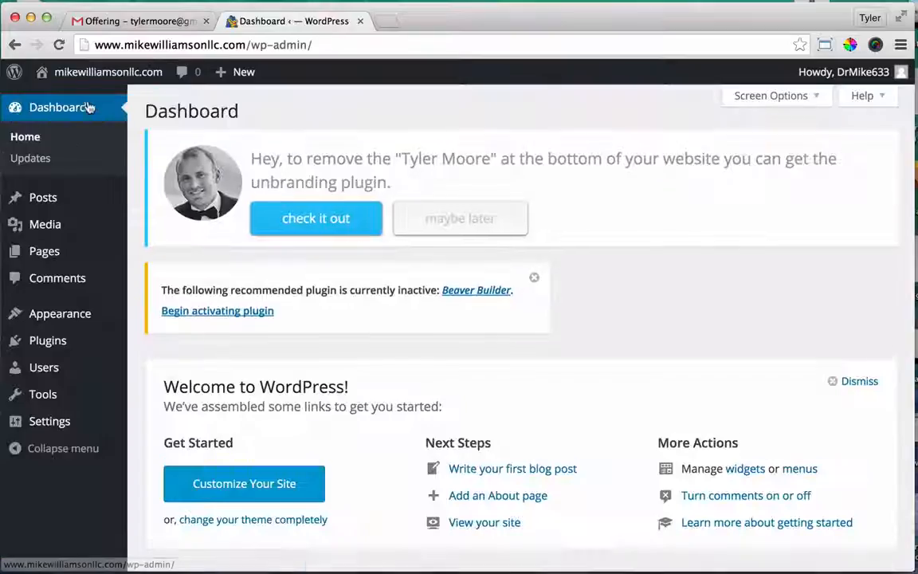
- Publish a Full Width Page titled 'Home' and activate the Beaver Builder plugin
{"action": "left_click", "coordinate": [61, 255]}
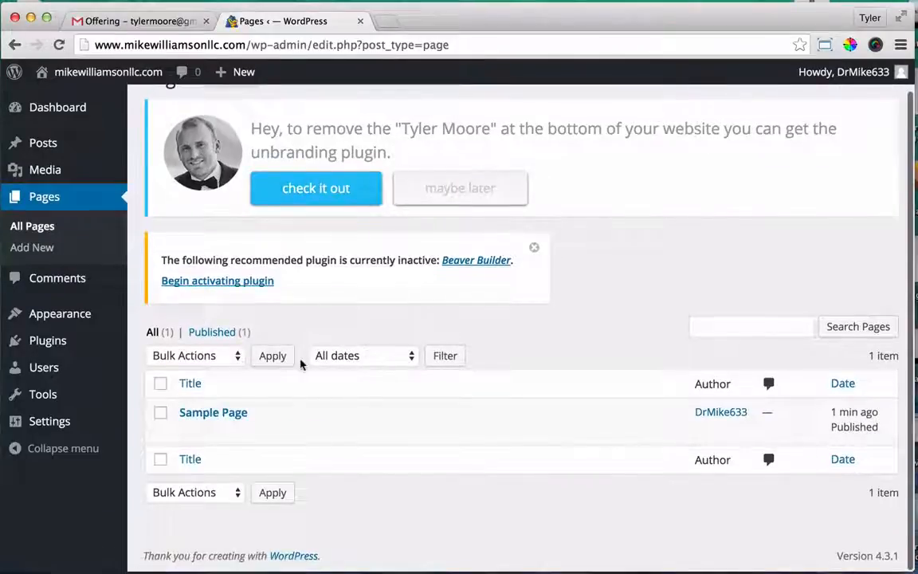
{"action": "scroll", "coordinate": [301, 314], "scroll_direction": "up", "scroll_amount": 1}
{"action": "left_click", "coordinate": [239, 112]}
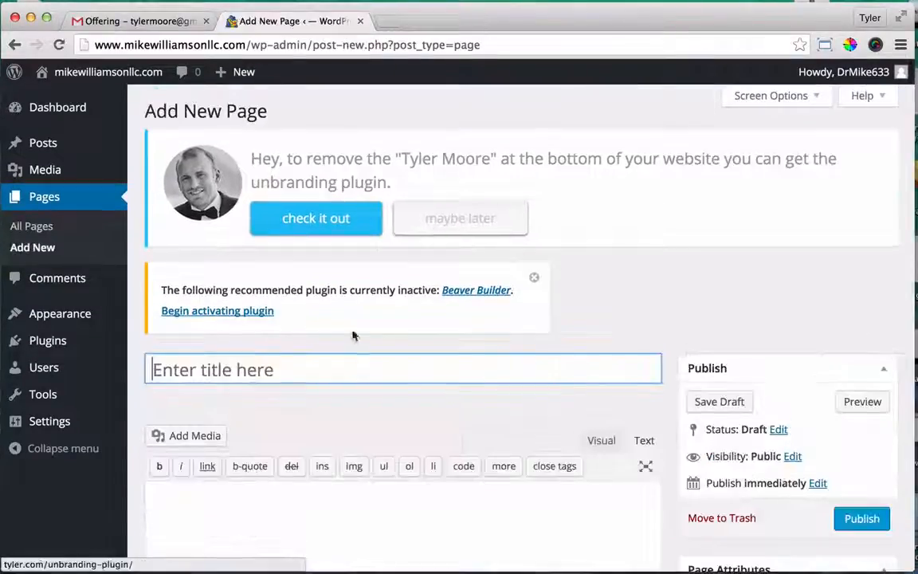
{"action": "type", "text": "Home"}
{"action": "scroll", "coordinate": [746, 377], "scroll_direction": "down", "scroll_amount": 3}
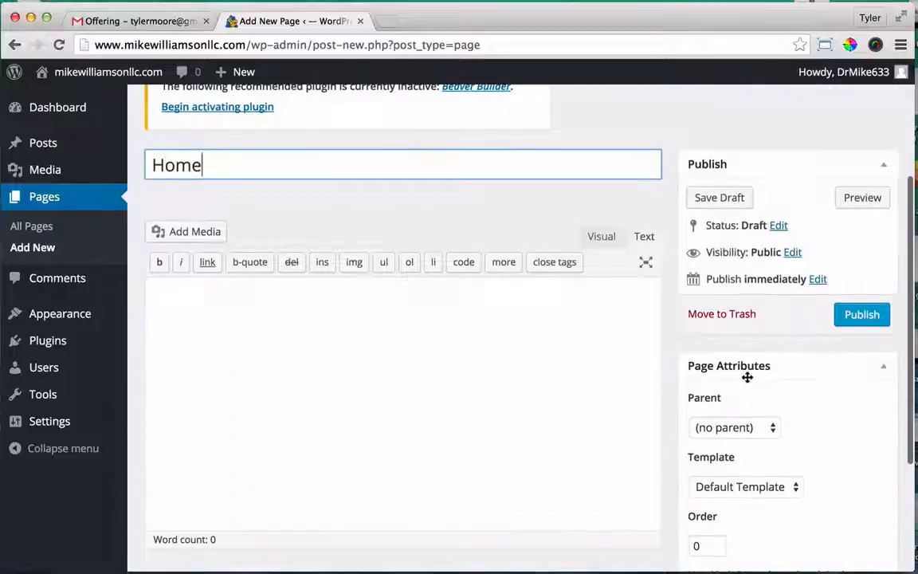
{"action": "left_click", "coordinate": [741, 488]}
{"action": "left_click", "coordinate": [737, 499]}
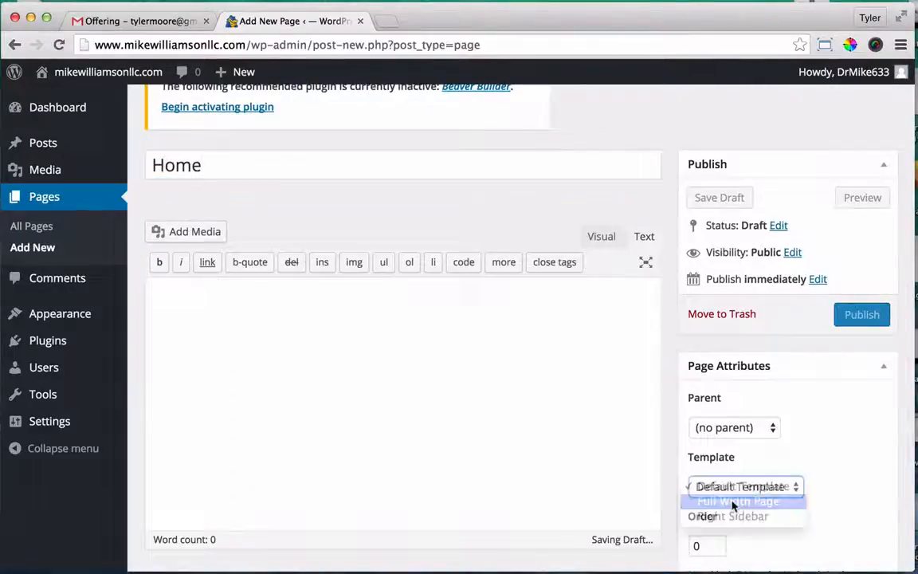
{"action": "left_click", "coordinate": [864, 312]}
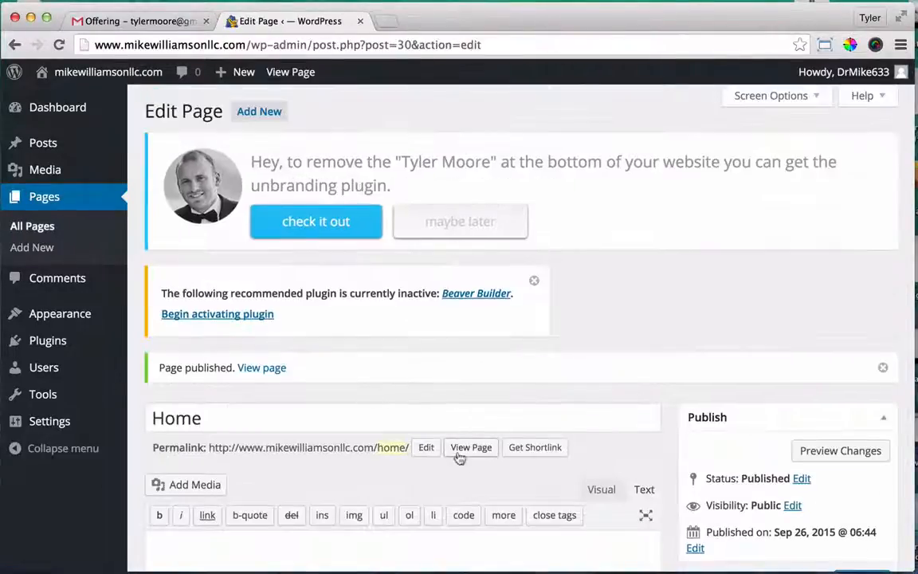
{"action": "left_click", "coordinate": [216, 316]}
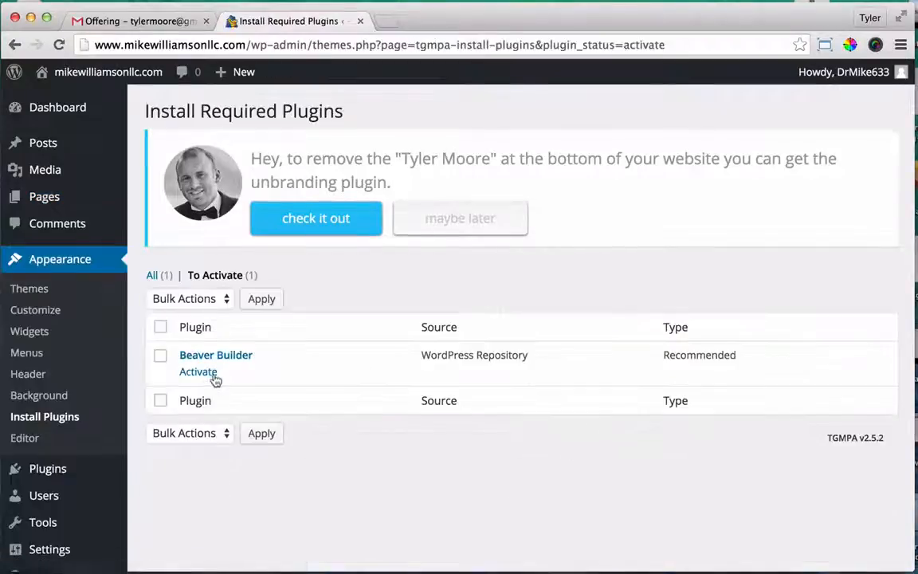
{"action": "left_click", "coordinate": [205, 375]}
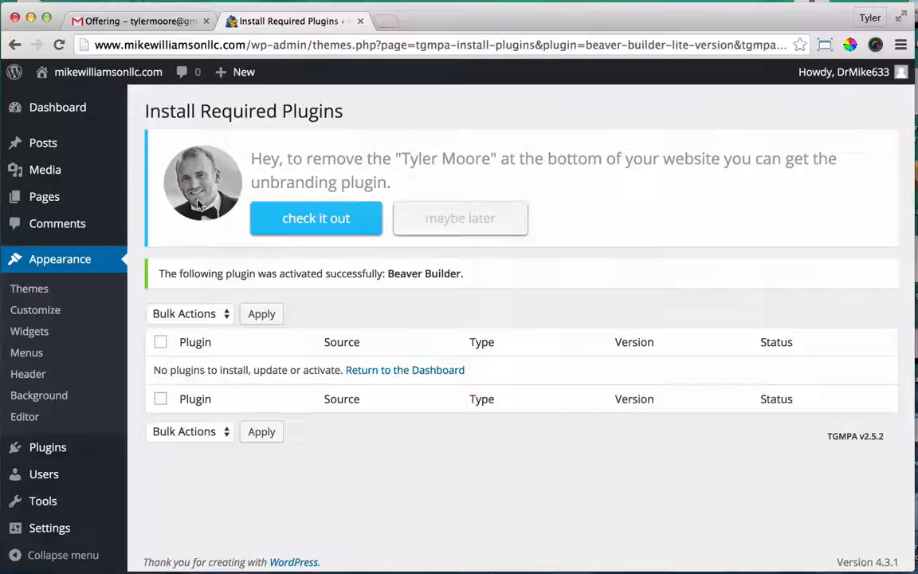
- Go from the Dashboard to the live site and open the Customizer
{"action": "left_click", "coordinate": [90, 100]}
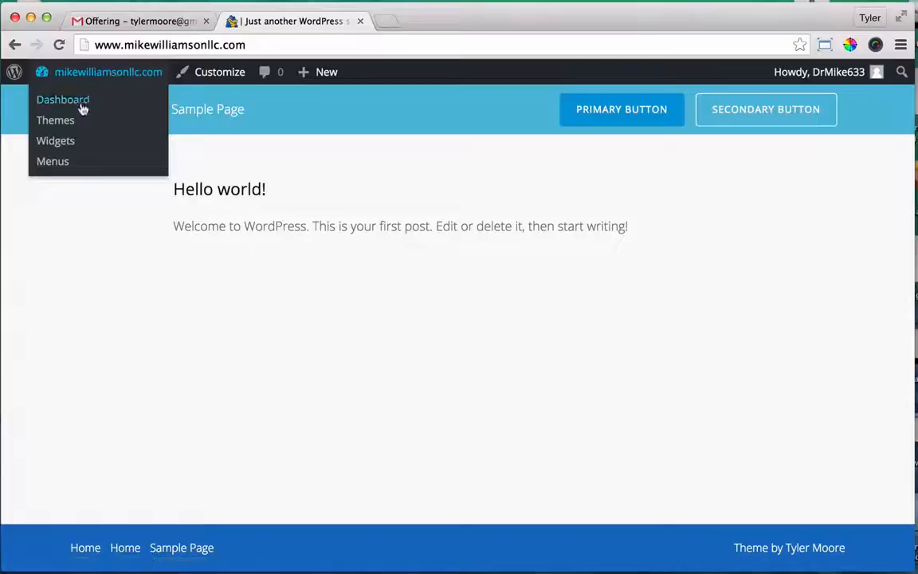
{"action": "left_click", "coordinate": [80, 101]}
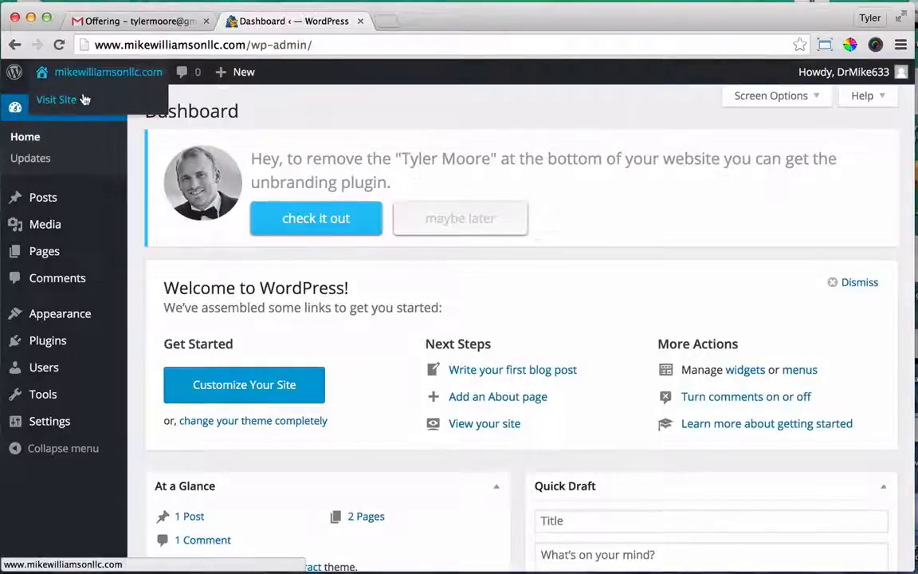
{"action": "left_click", "coordinate": [77, 97]}
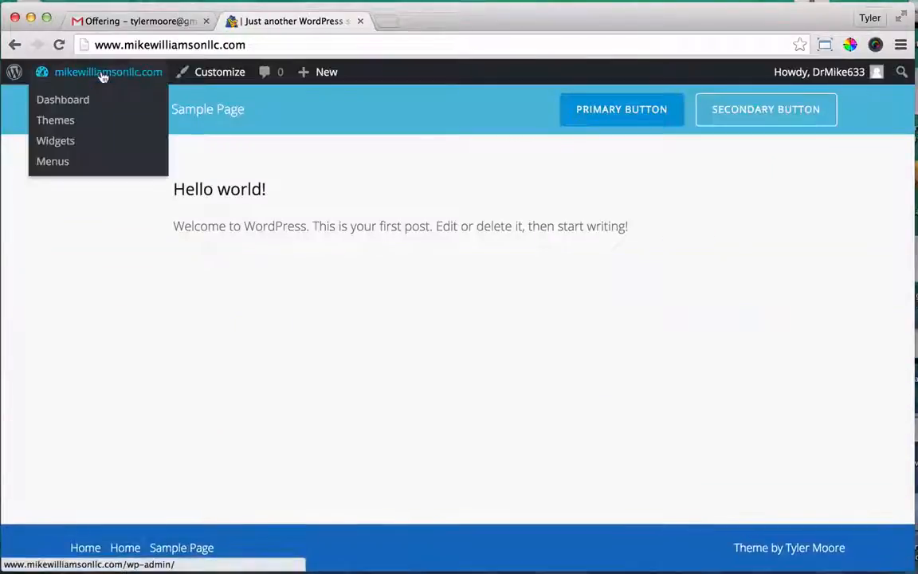
{"action": "left_click", "coordinate": [204, 84]}
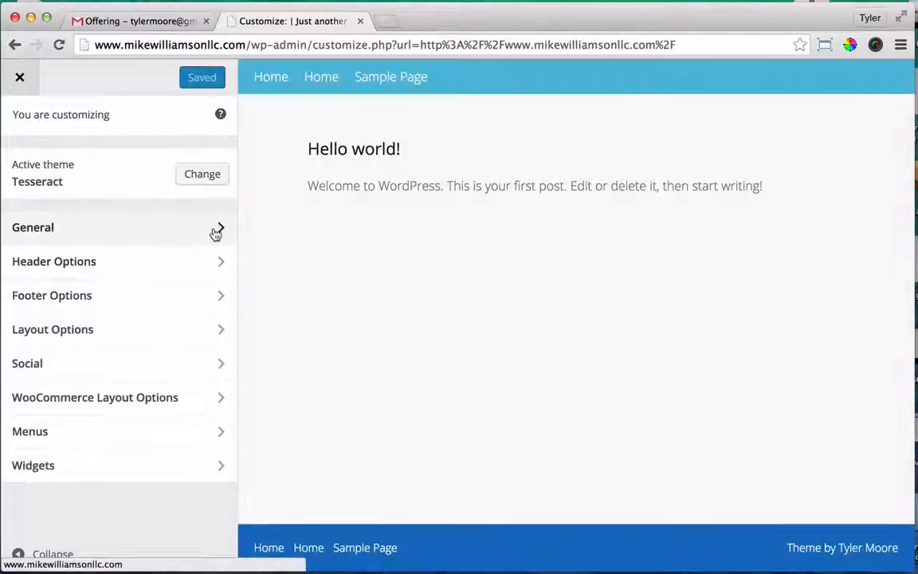
- Set a static front page showing Home, save and publish, and exit the Customizer
{"action": "left_click", "coordinate": [217, 230]}
{"action": "left_click", "coordinate": [211, 241]}
{"action": "left_click", "coordinate": [70, 255]}
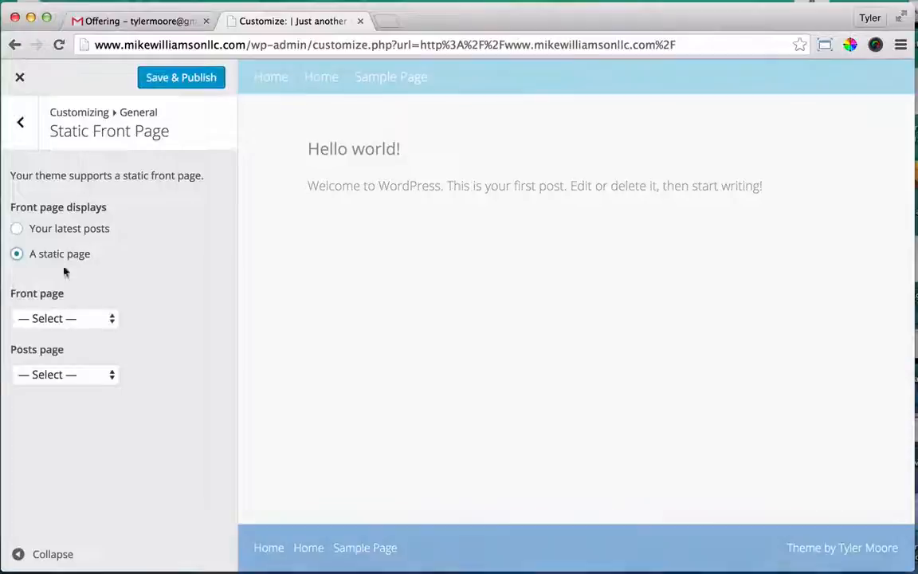
{"action": "left_click", "coordinate": [80, 320]}
{"action": "left_click", "coordinate": [80, 333]}
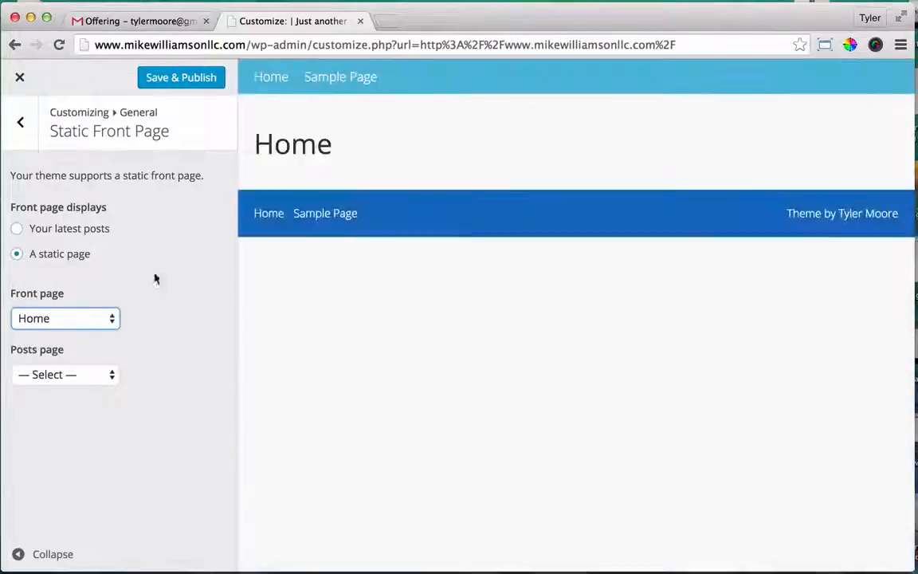
{"action": "left_click", "coordinate": [194, 81]}
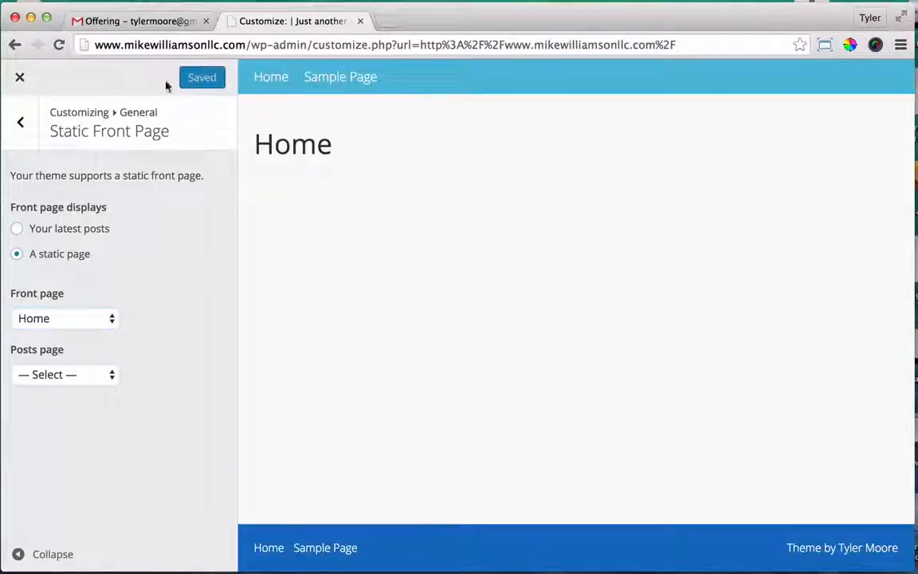
{"action": "left_click", "coordinate": [24, 78]}
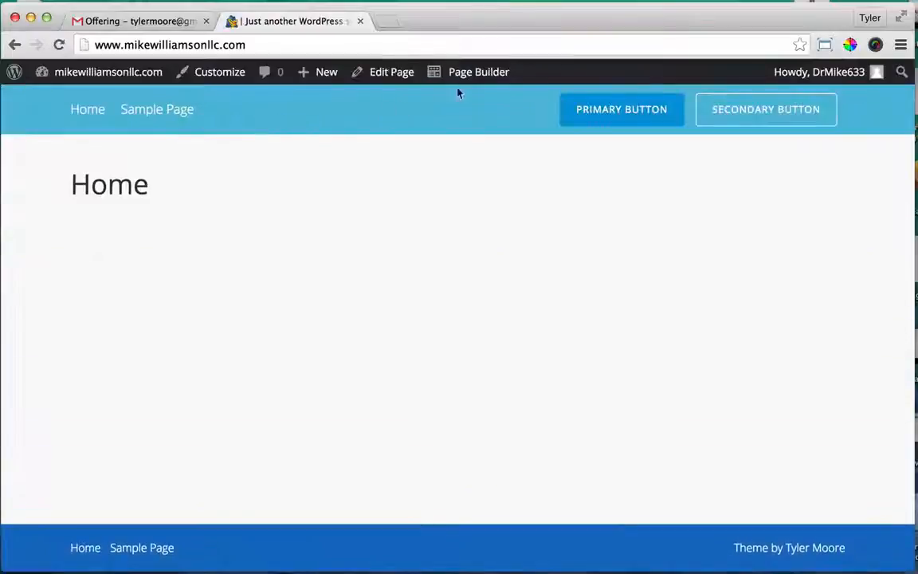
- Open the Home page in the page builder and decline the introductory tour
{"action": "left_click", "coordinate": [471, 74]}
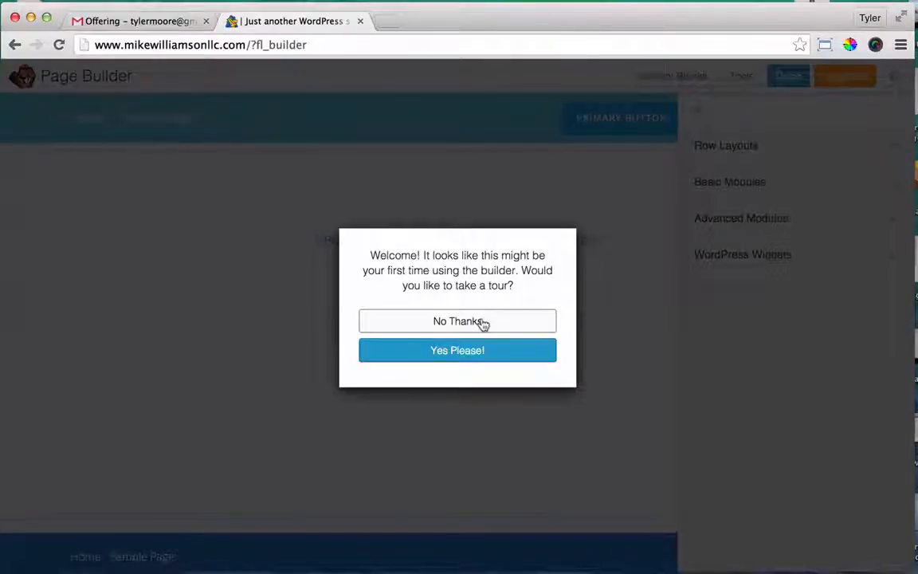
{"action": "left_click", "coordinate": [482, 323]}
{"action": "left_click", "coordinate": [769, 164]}
{"action": "left_click", "coordinate": [770, 164]}
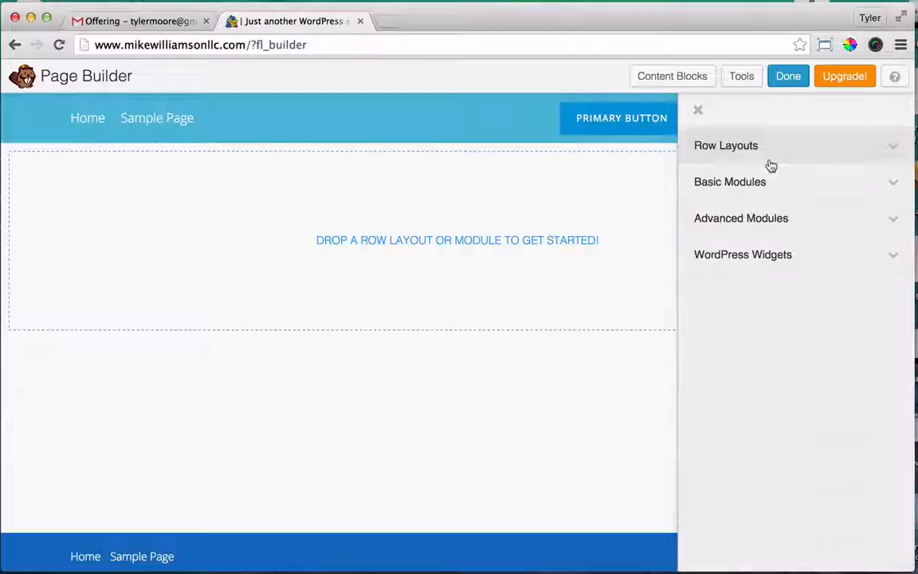
- Insert the Simple Hero content block and publish the page changes
{"action": "left_click", "coordinate": [671, 78]}
{"action": "scroll", "coordinate": [524, 311], "scroll_direction": "down", "scroll_amount": 3}
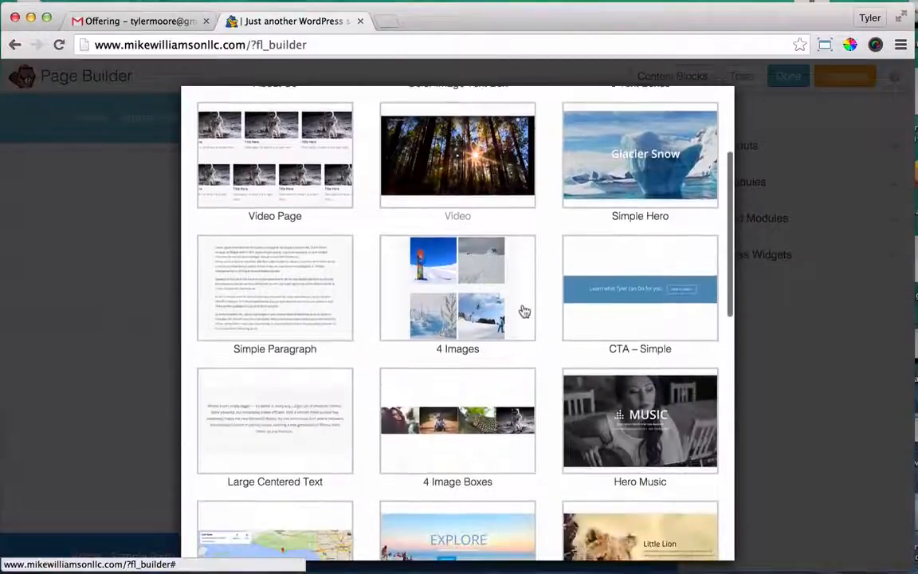
{"action": "scroll", "coordinate": [524, 311], "scroll_direction": "down", "scroll_amount": 5}
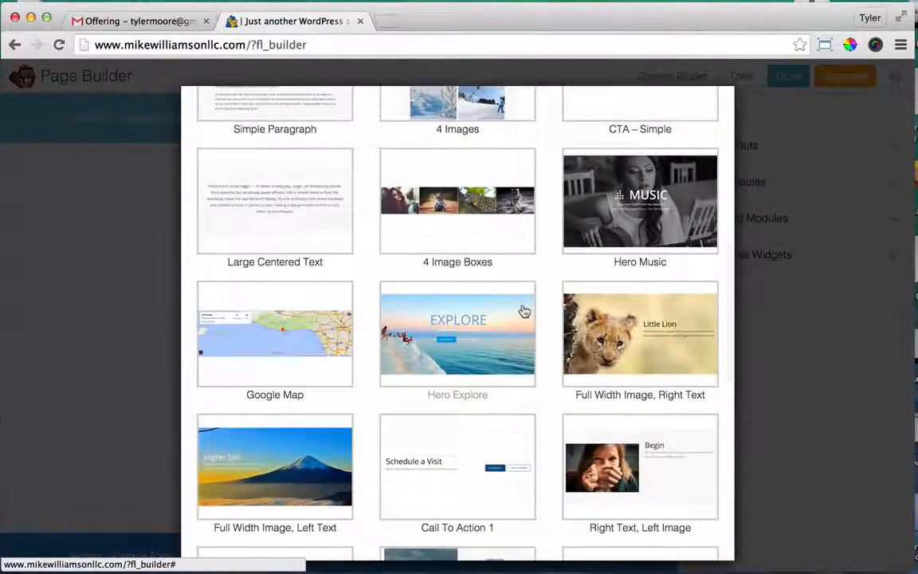
{"action": "scroll", "coordinate": [524, 311], "scroll_direction": "down", "scroll_amount": 3}
{"action": "scroll", "coordinate": [524, 311], "scroll_direction": "up", "scroll_amount": 4}
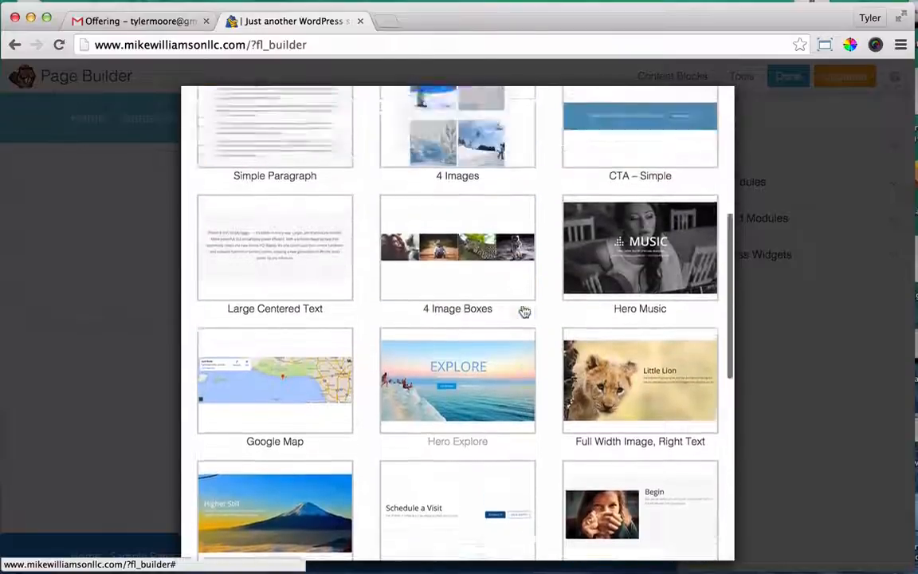
{"action": "scroll", "coordinate": [524, 310], "scroll_direction": "up", "scroll_amount": 6}
{"action": "left_click", "coordinate": [617, 297]}
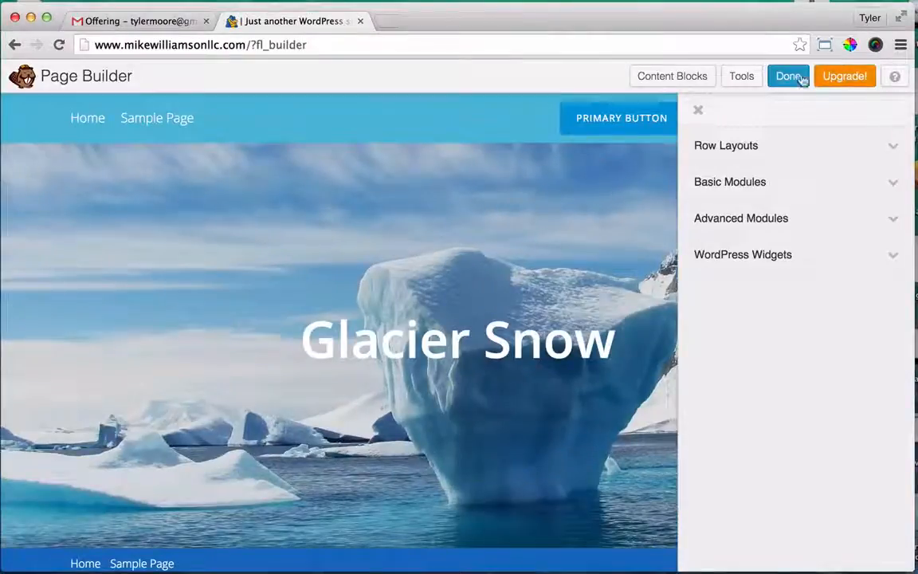
{"action": "left_click", "coordinate": [793, 78]}
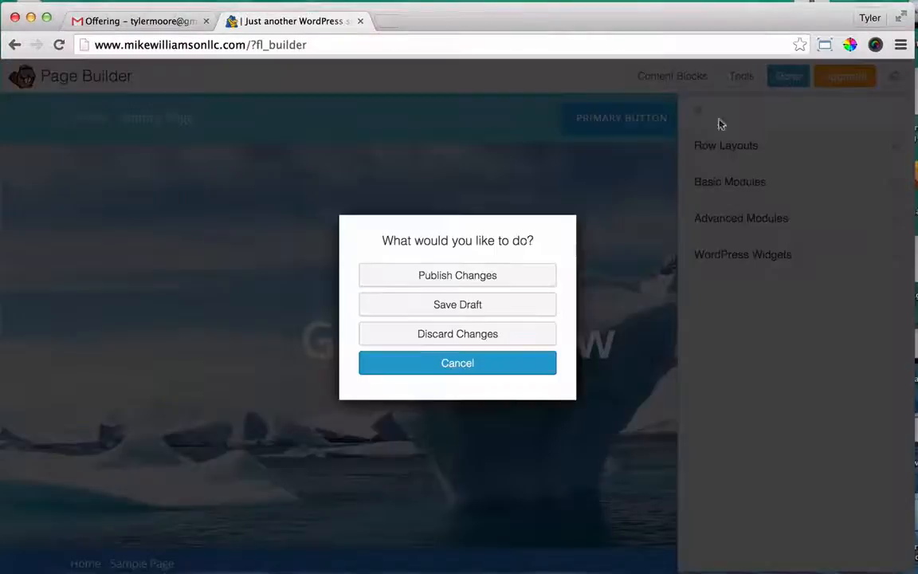
{"action": "left_click", "coordinate": [472, 275]}
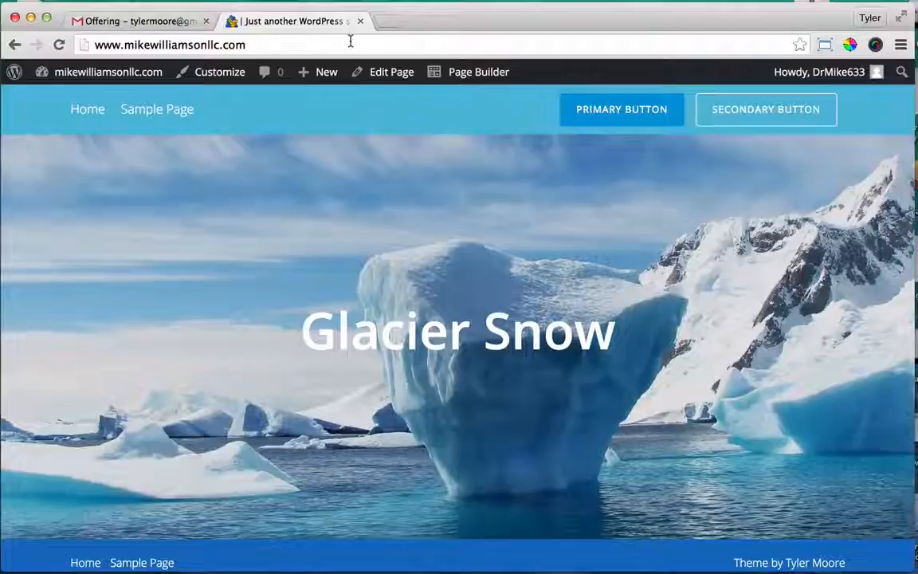
{"action": "scroll", "coordinate": [384, 272], "scroll_direction": "down", "scroll_amount": 1}
{"action": "scroll", "coordinate": [384, 271], "scroll_direction": "up", "scroll_amount": 2}
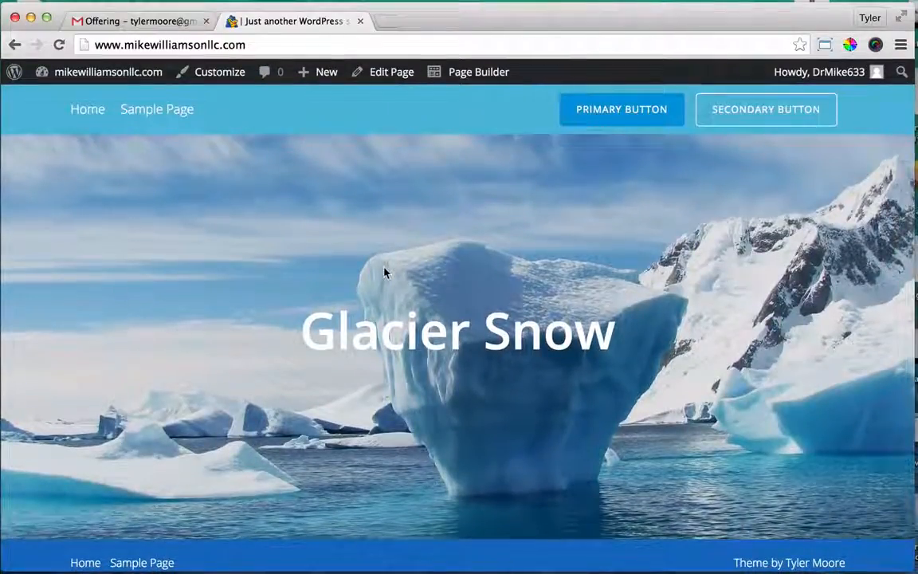
{"action": "left_click", "coordinate": [85, 113]}
{"action": "scroll", "coordinate": [286, 128], "scroll_direction": "down", "scroll_amount": 1}
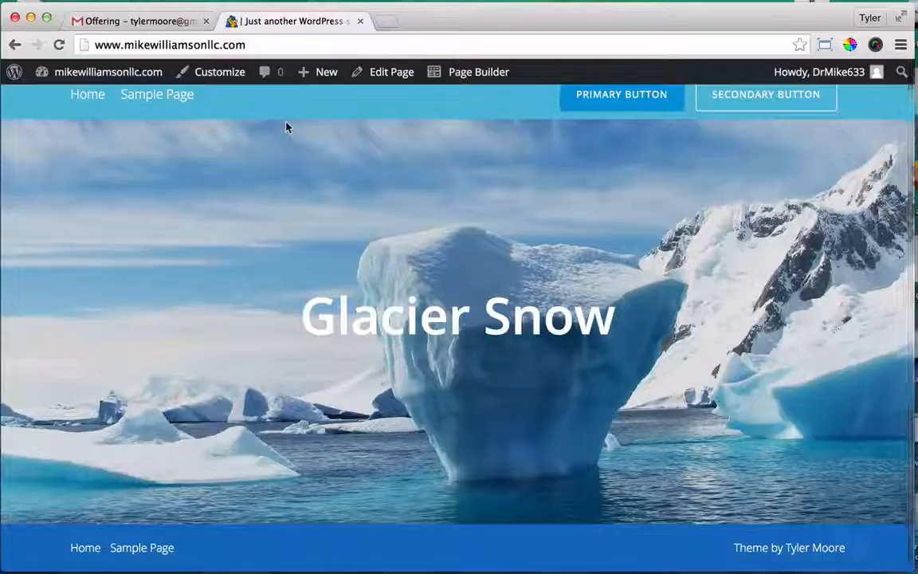
{"action": "scroll", "coordinate": [287, 127], "scroll_direction": "up", "scroll_amount": 1}
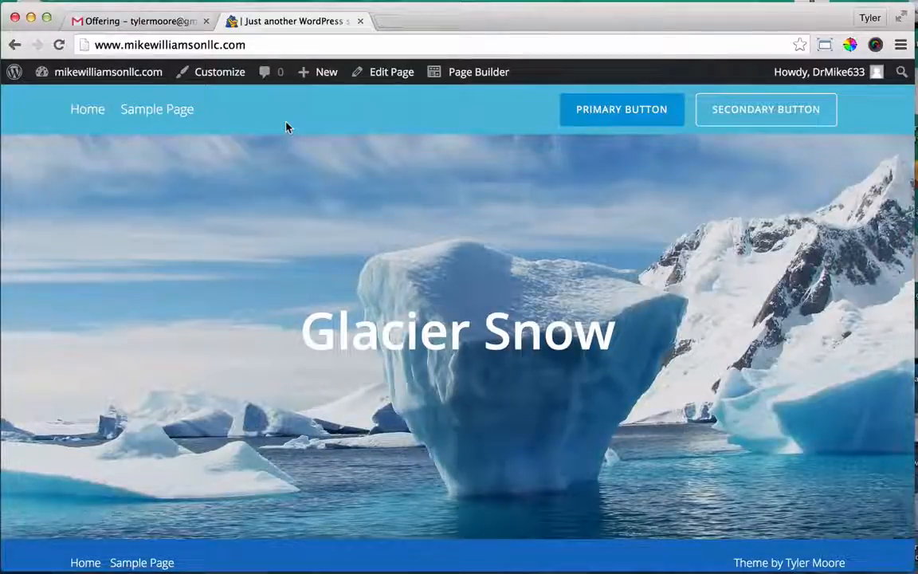
{"action": "left_click", "coordinate": [273, 47]}
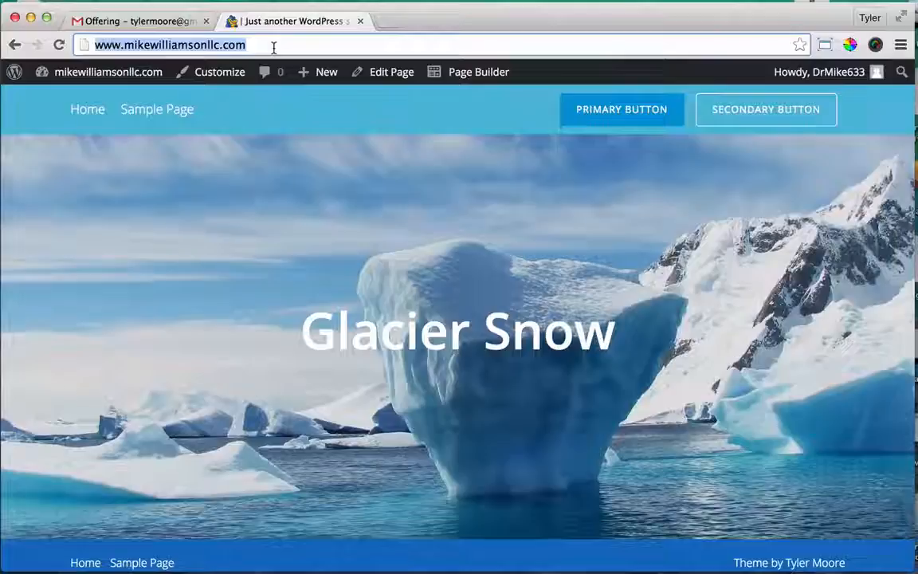
{"action": "left_click", "coordinate": [423, 335]}
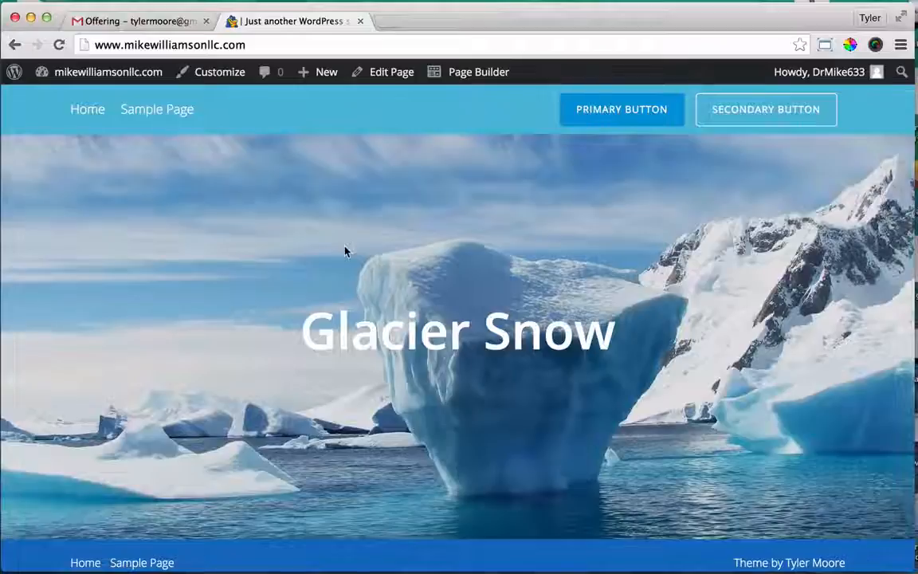
{"action": "scroll", "coordinate": [345, 251], "scroll_direction": "down", "scroll_amount": 2}
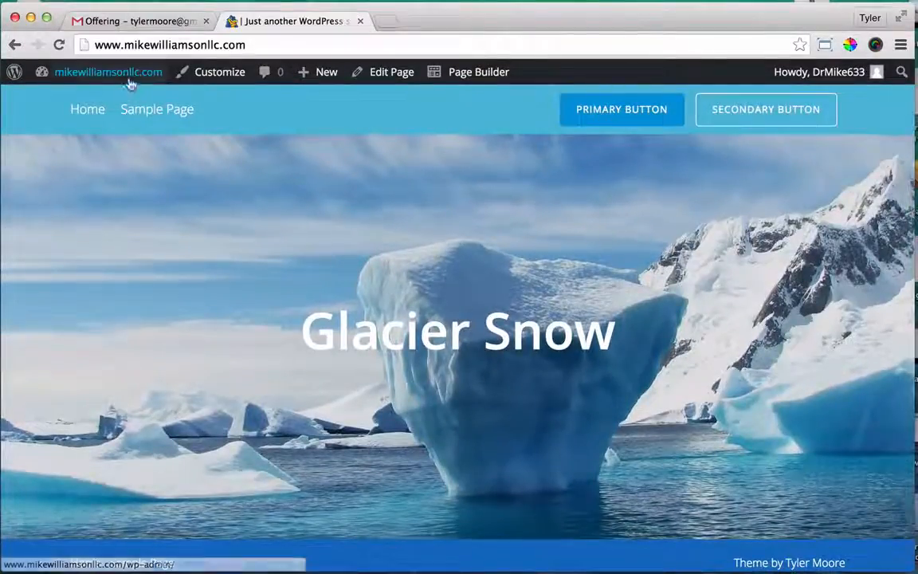
{"action": "double_click", "coordinate": [414, 330]}
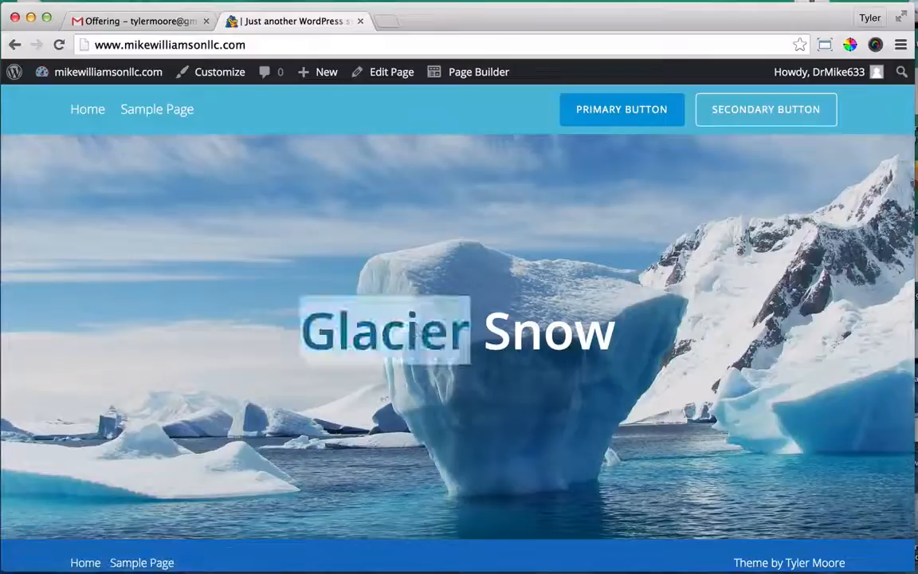
{"action": "double_click", "coordinate": [545, 343]}
{"action": "triple_click", "coordinate": [545, 343]}
{"action": "left_click", "coordinate": [545, 342]}
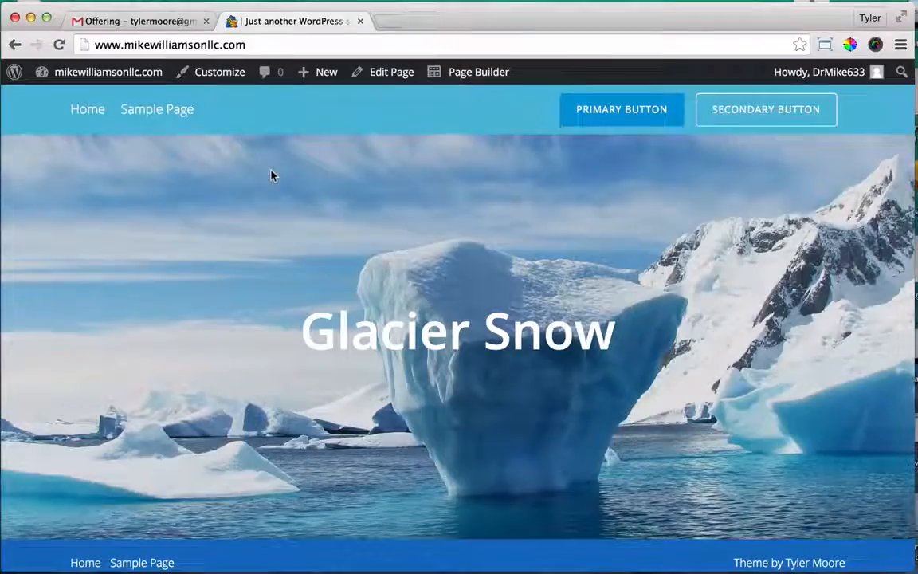
{"action": "triple_click", "coordinate": [395, 334]}
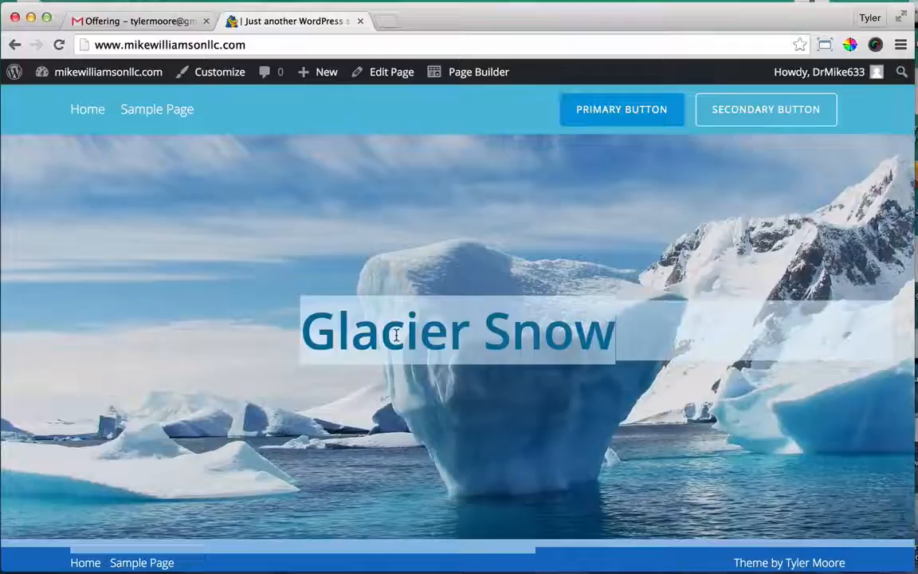
{"action": "left_click", "coordinate": [314, 327]}
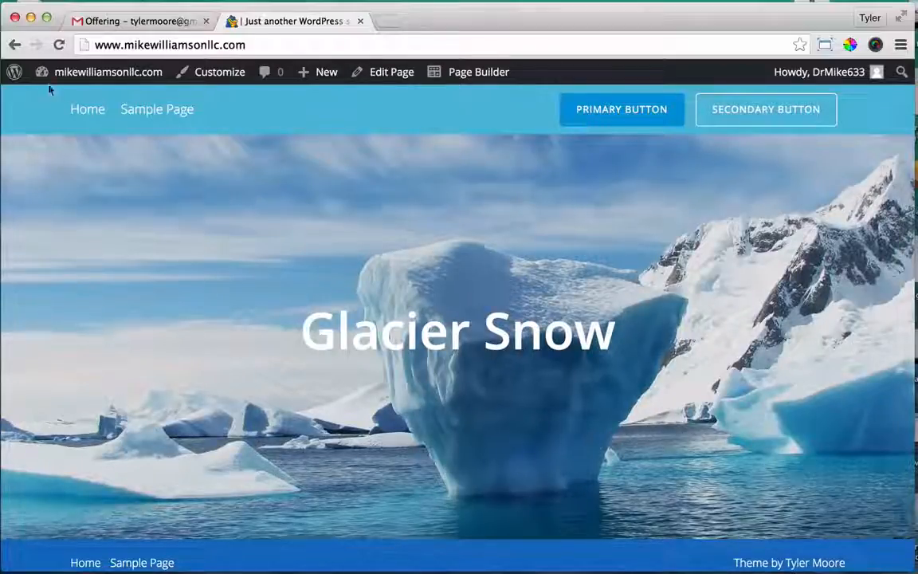
{"action": "mouse_move", "coordinate": [84, 76]}
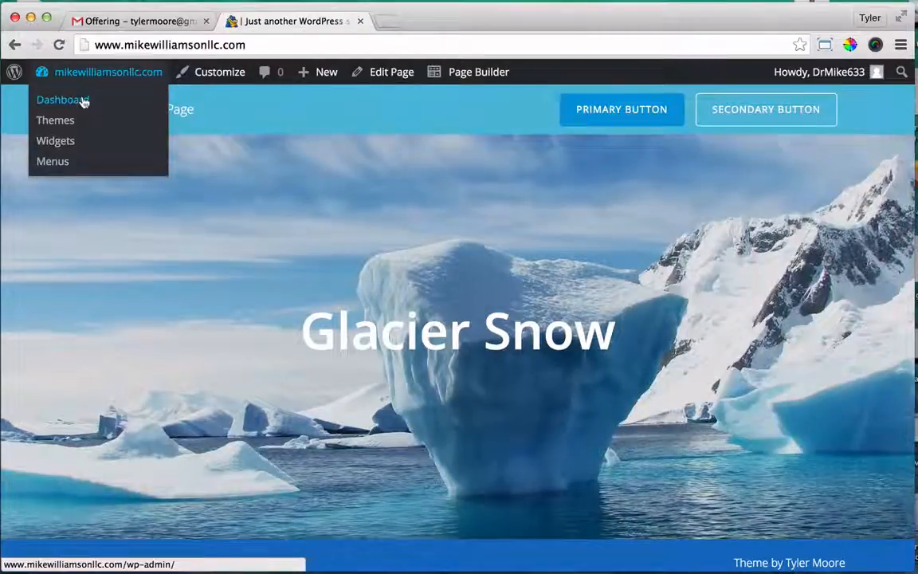
- Publish a Full Width Page titled 'About' and open it in the page builder
{"action": "left_click", "coordinate": [85, 102]}
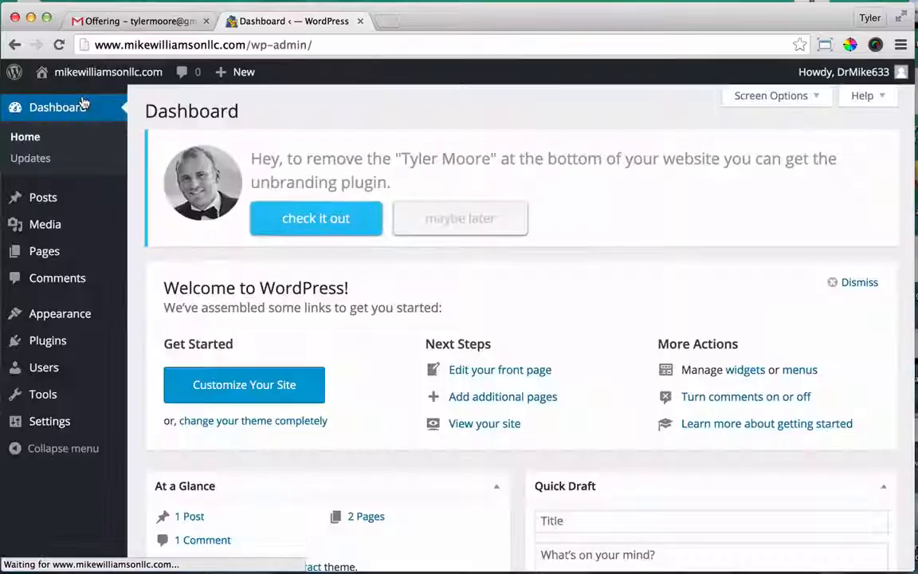
{"action": "left_click", "coordinate": [61, 260]}
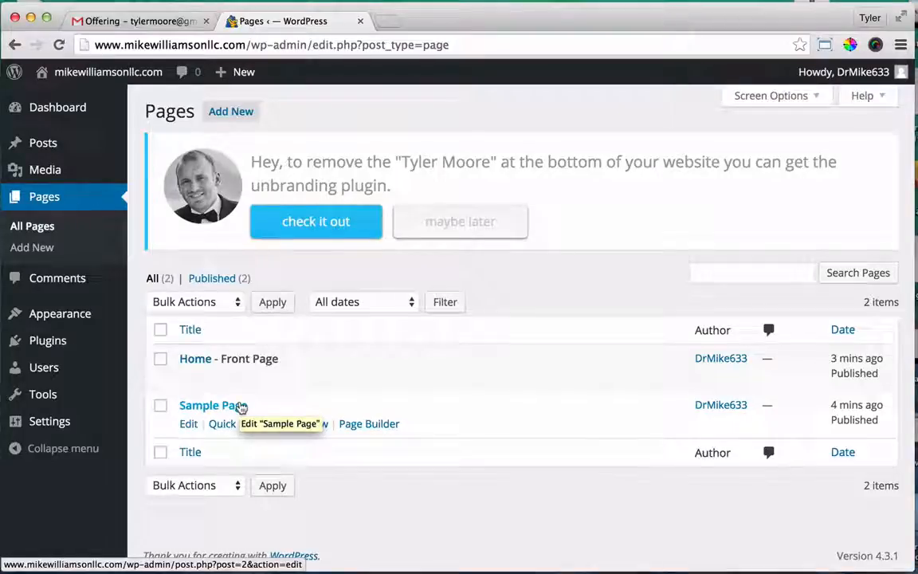
{"action": "left_click", "coordinate": [229, 117]}
{"action": "type", "text": "About"}
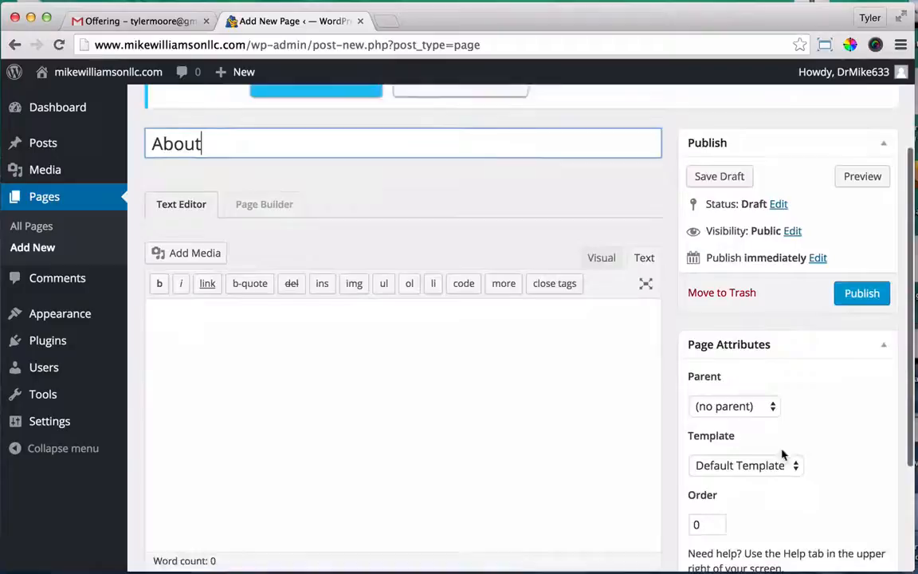
{"action": "scroll", "coordinate": [782, 454], "scroll_direction": "down", "scroll_amount": 1}
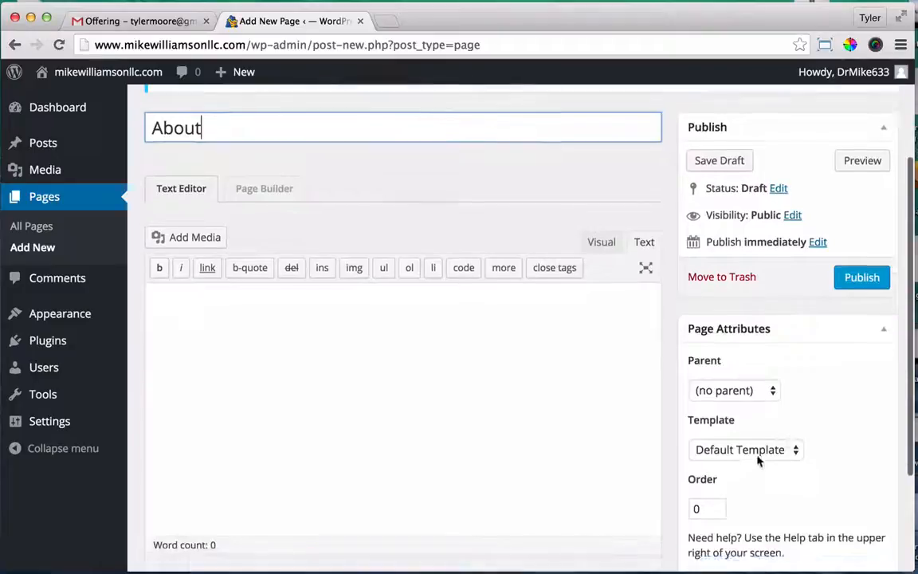
{"action": "left_click", "coordinate": [757, 458]}
{"action": "left_click", "coordinate": [737, 463]}
{"action": "left_click", "coordinate": [873, 282]}
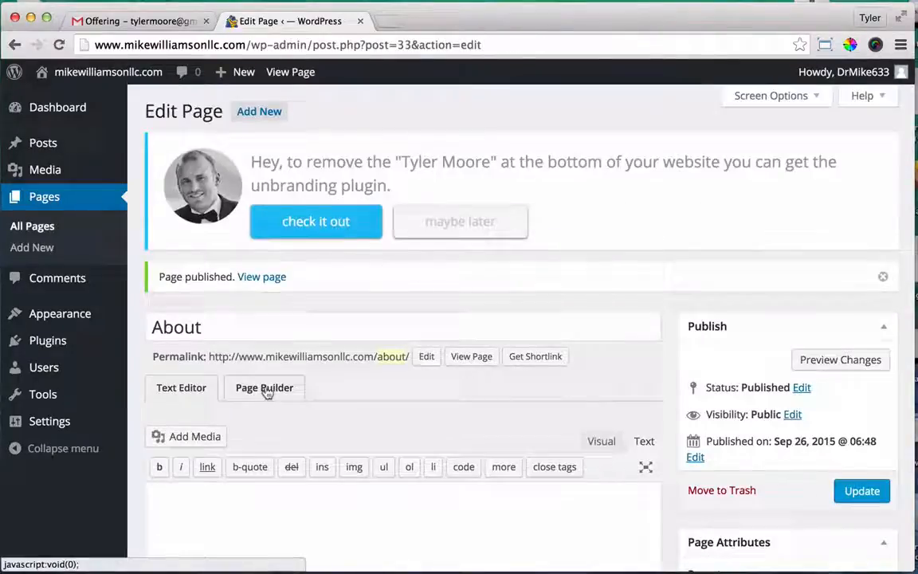
{"action": "left_click", "coordinate": [266, 389]}
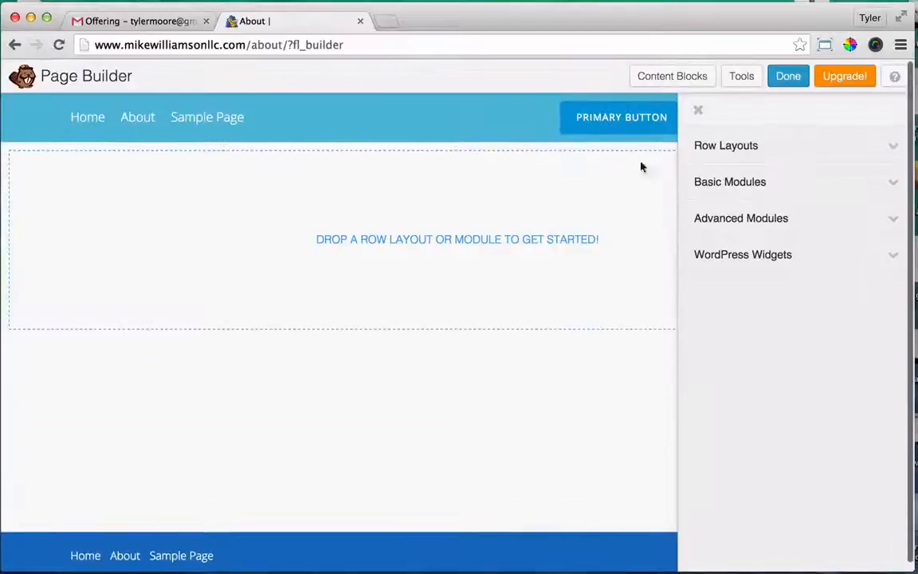
- Insert the About Us layout template and publish the page changes live
{"action": "left_click", "coordinate": [693, 83]}
{"action": "scroll", "coordinate": [658, 327], "scroll_direction": "down", "scroll_amount": 5}
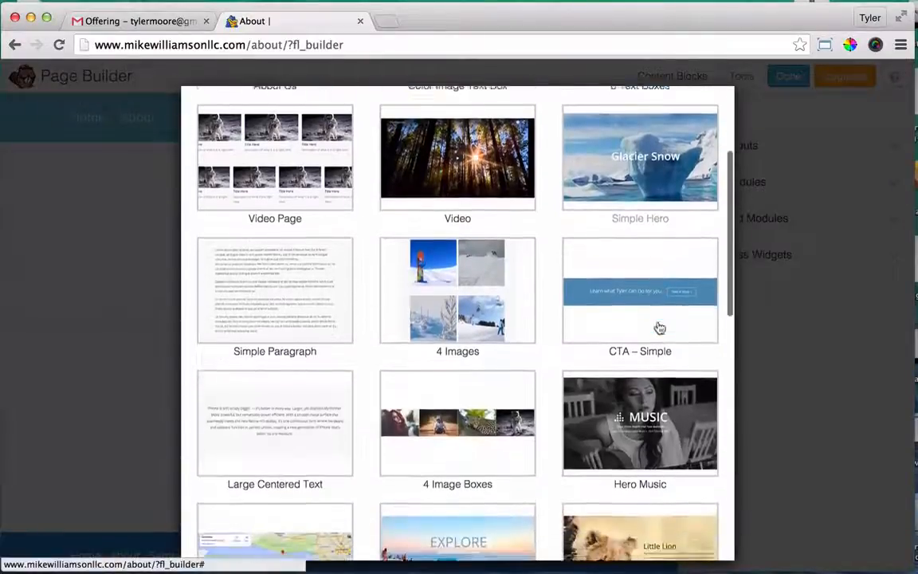
{"action": "scroll", "coordinate": [657, 328], "scroll_direction": "down", "scroll_amount": 10}
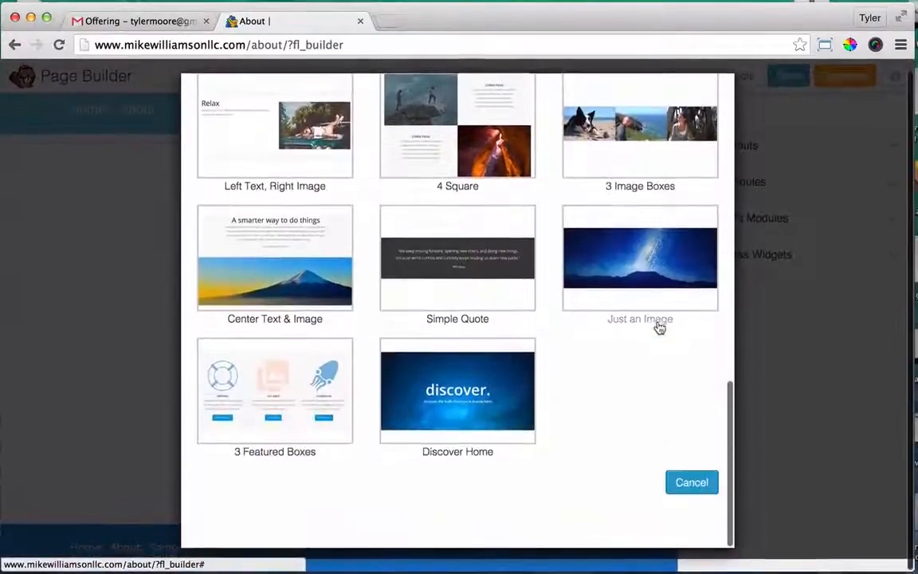
{"action": "scroll", "coordinate": [657, 327], "scroll_direction": "up", "scroll_amount": 15}
{"action": "left_click", "coordinate": [318, 217]}
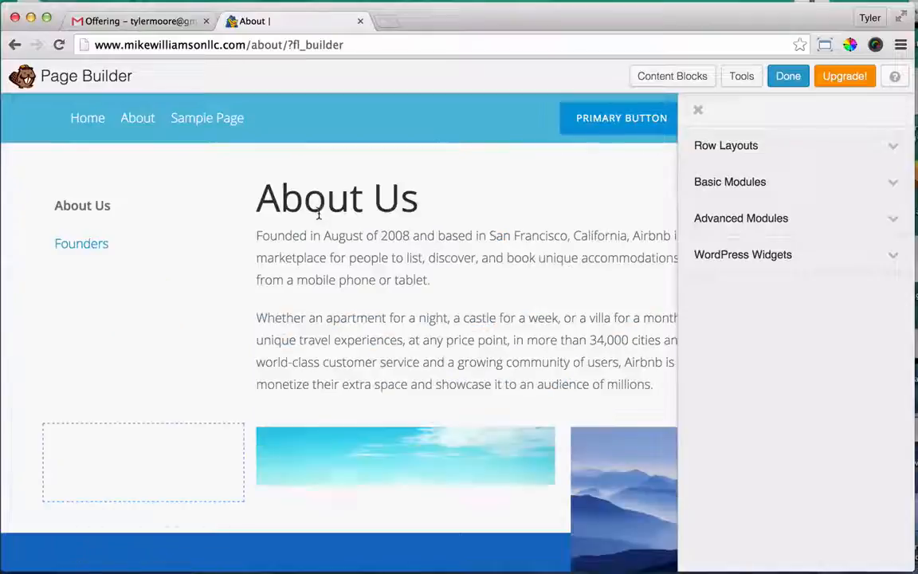
{"action": "mouse_move", "coordinate": [563, 244]}
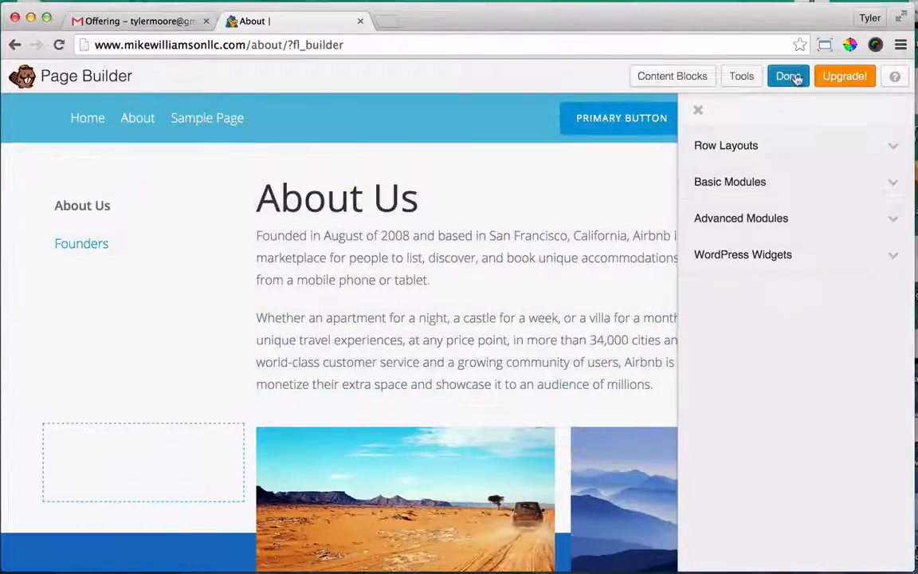
{"action": "left_click", "coordinate": [787, 75]}
{"action": "left_click", "coordinate": [470, 285]}
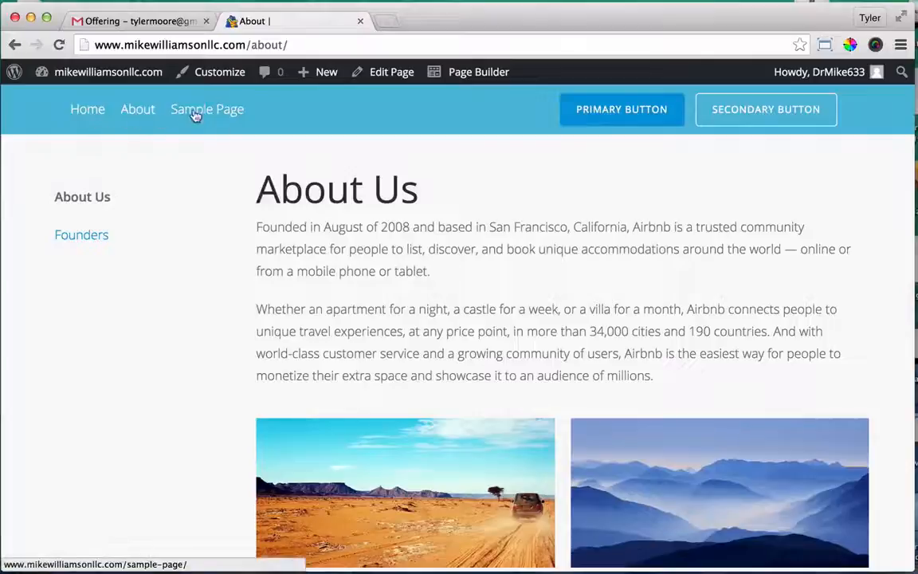
- Start a new page from the admin bar's New menu
{"action": "mouse_move", "coordinate": [123, 76]}
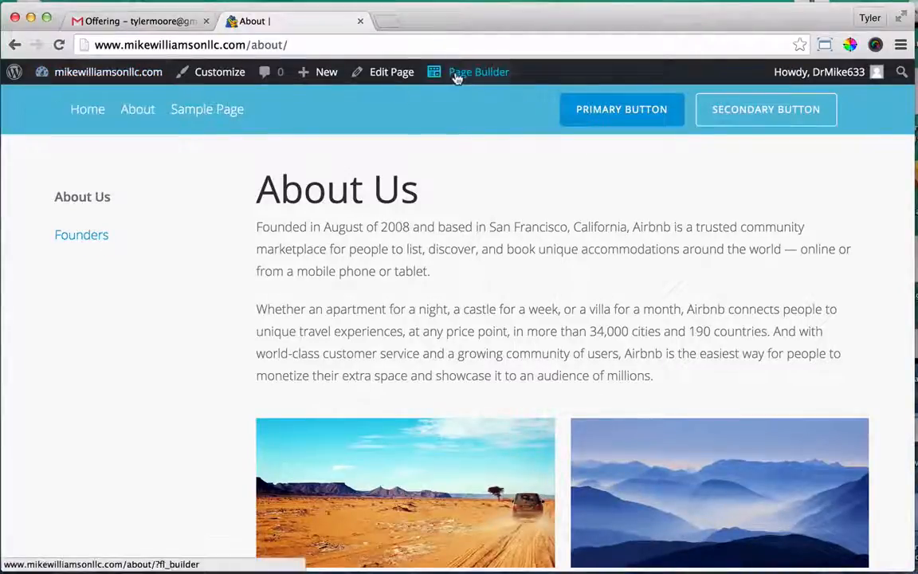
{"action": "mouse_move", "coordinate": [334, 80]}
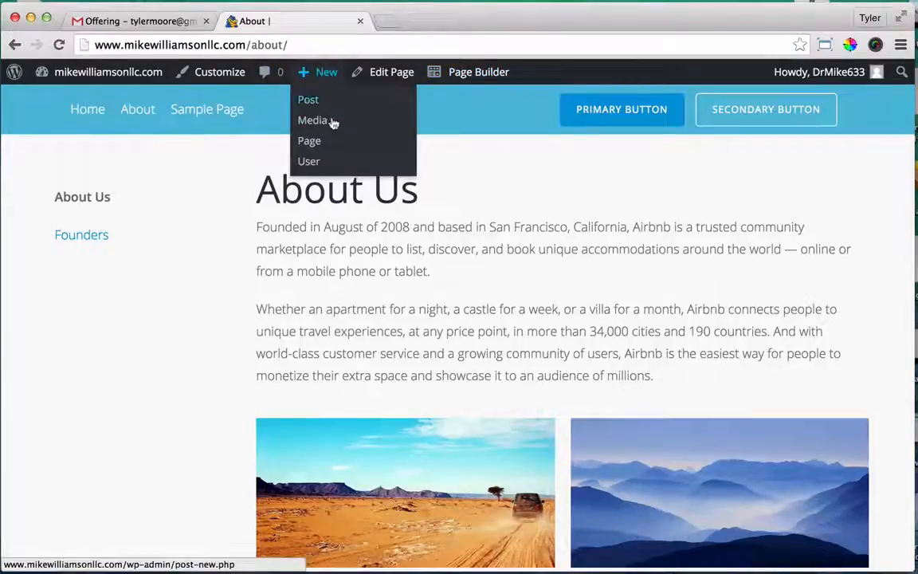
{"action": "left_click", "coordinate": [311, 141]}
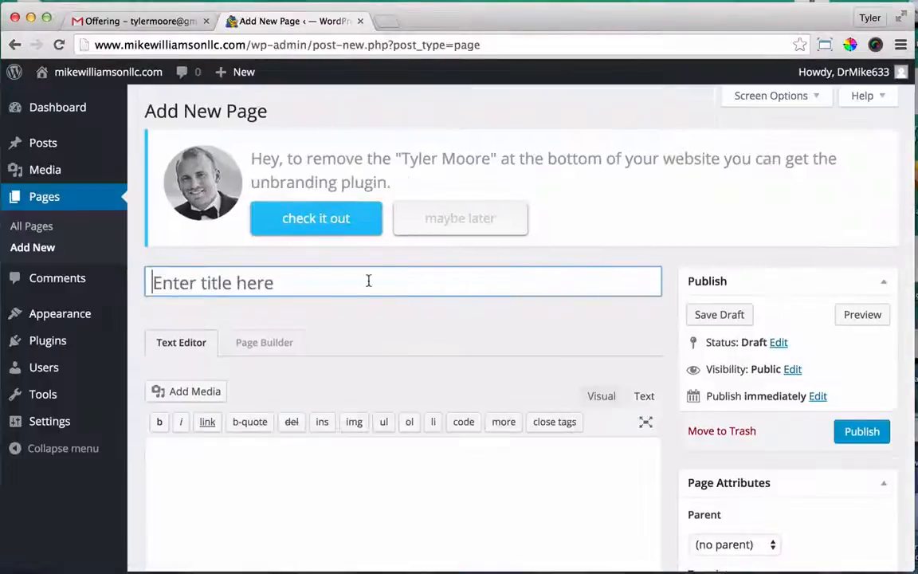
- Publish the page titled 'Blog', then switch its template to Full Width Page and update
{"action": "type", "text": "Blog"}
{"action": "left_click", "coordinate": [863, 435]}
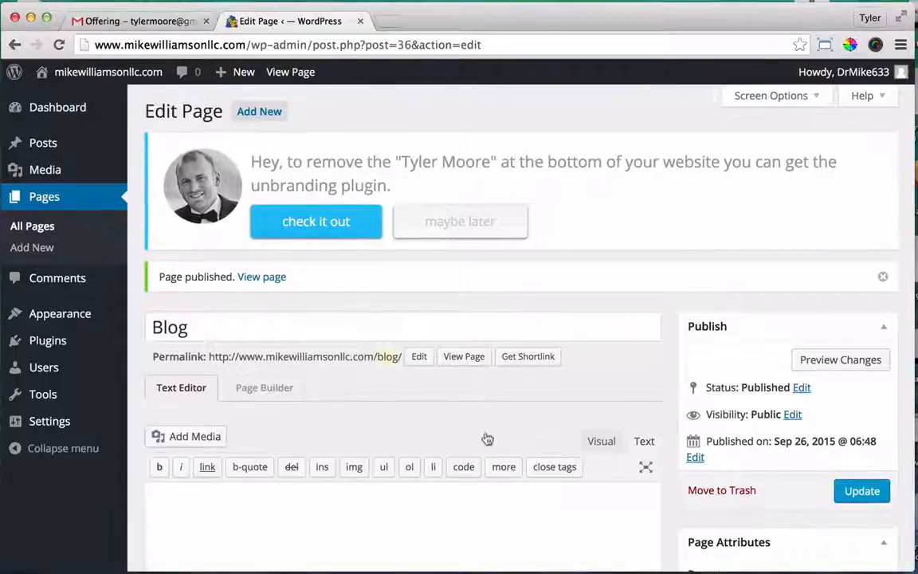
{"action": "scroll", "coordinate": [307, 418], "scroll_direction": "down", "scroll_amount": 5}
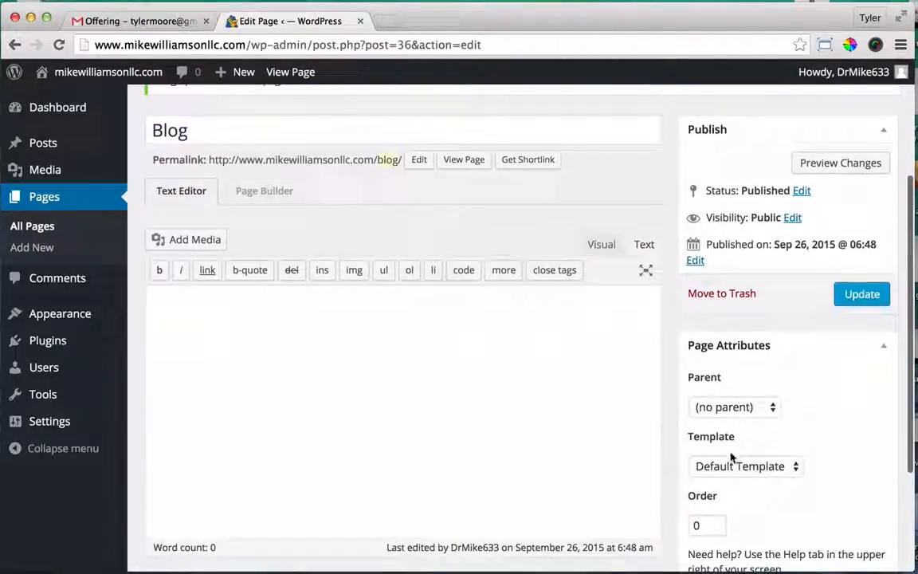
{"action": "left_click", "coordinate": [730, 466]}
{"action": "left_click", "coordinate": [705, 480]}
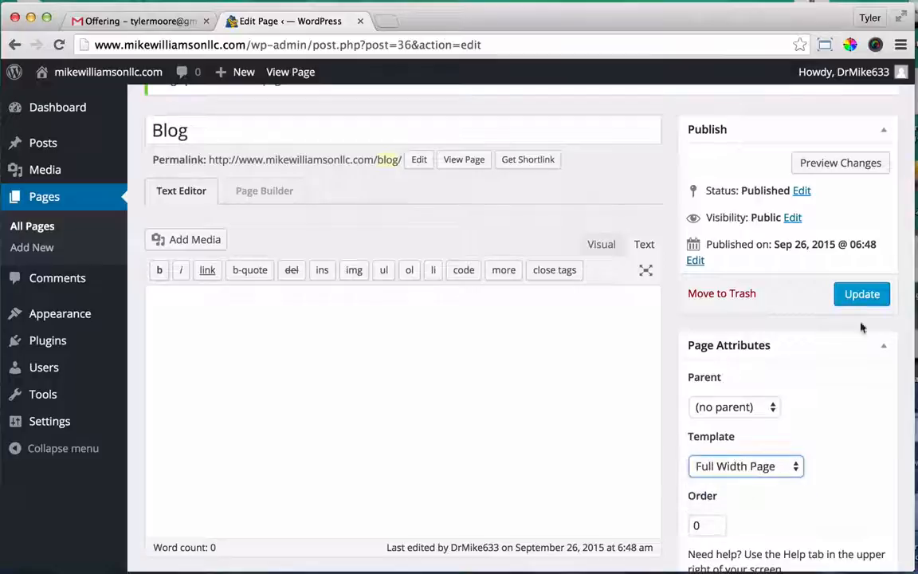
{"action": "left_click", "coordinate": [869, 295]}
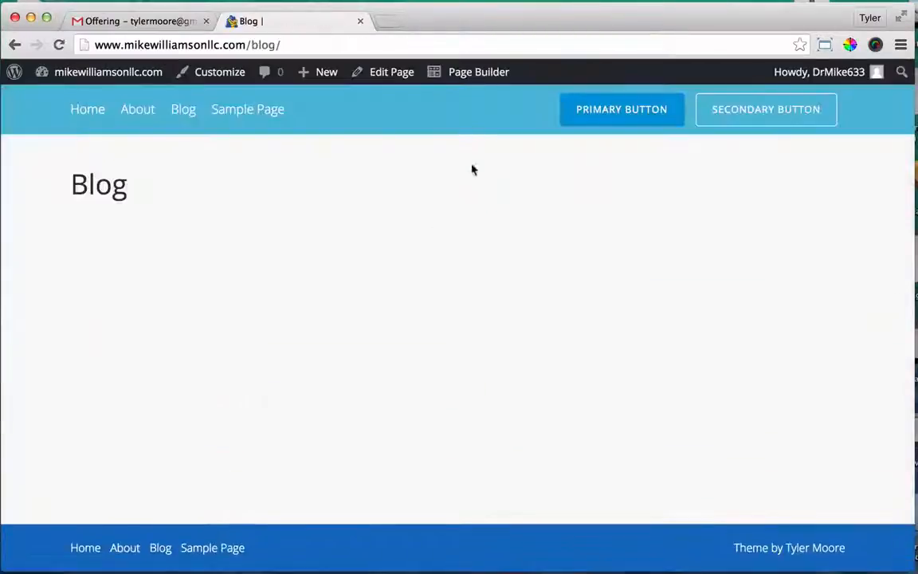
- Add a Blog module from Advanced Modules to the Blog page, keeping Compact post display, and save it
{"action": "left_click", "coordinate": [481, 78]}
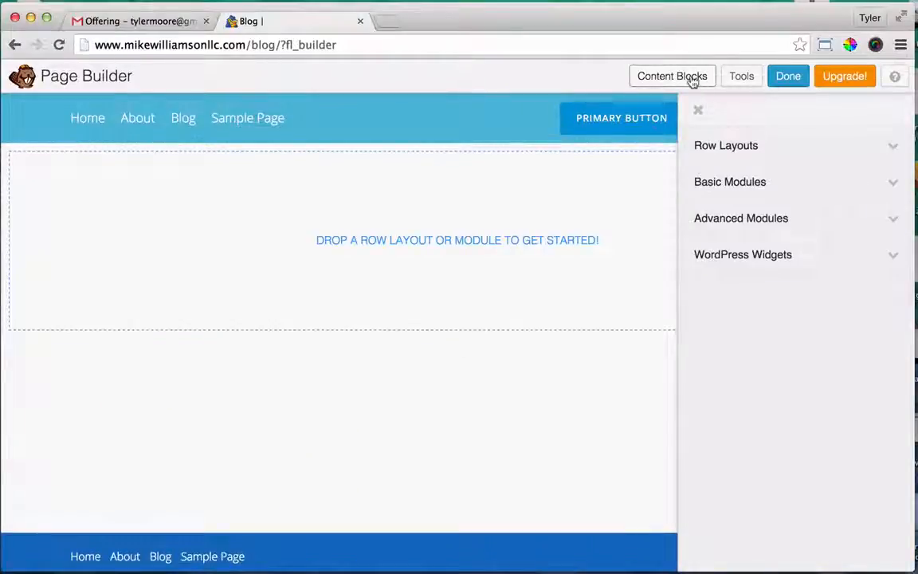
{"action": "left_click", "coordinate": [828, 219]}
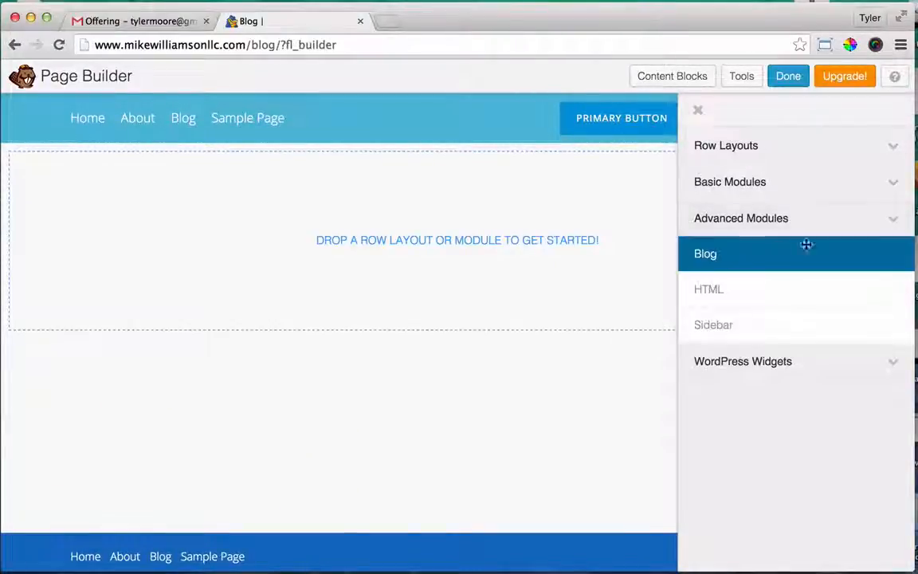
{"action": "left_click_drag", "start_coordinate": [729, 256], "coordinate": [474, 227]}
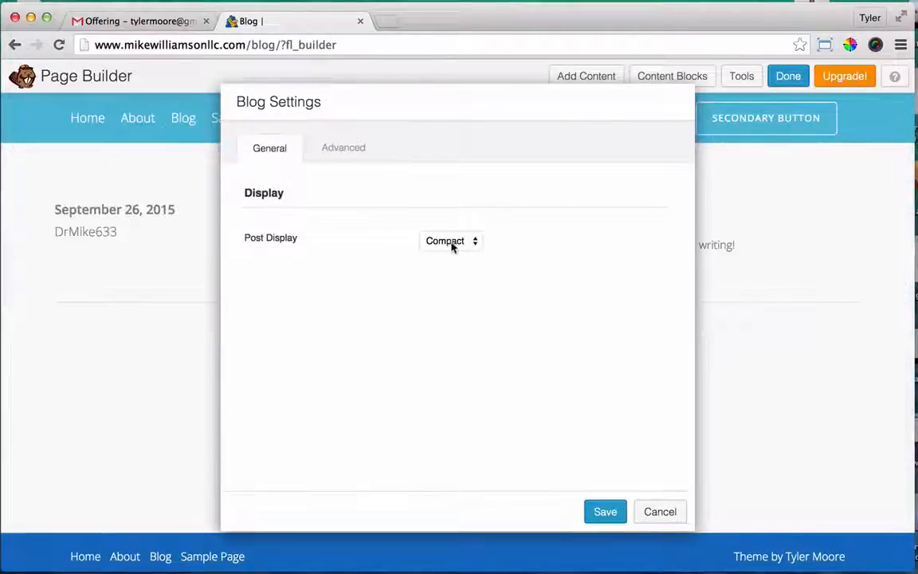
{"action": "left_click_drag", "start_coordinate": [494, 139], "coordinate": [514, 158]}
{"action": "left_click", "coordinate": [490, 223]}
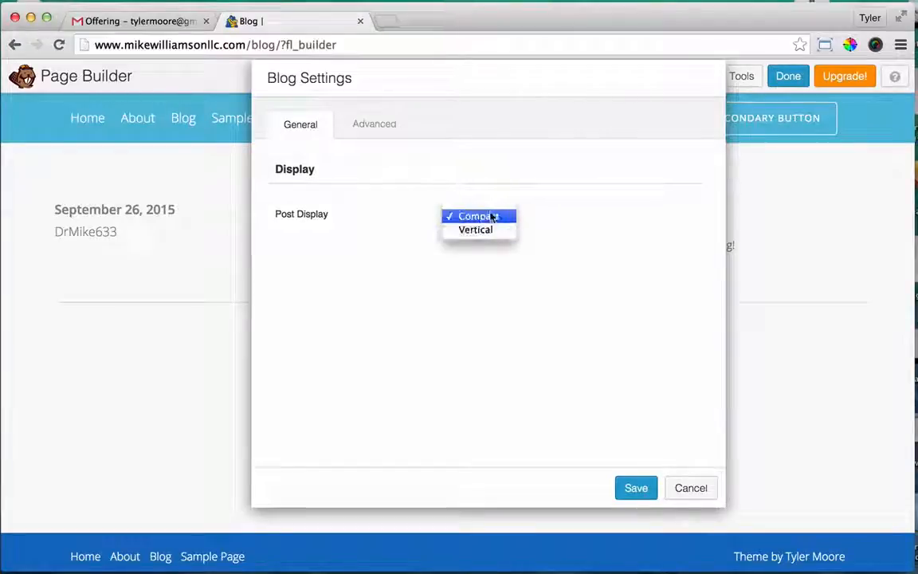
{"action": "left_click", "coordinate": [492, 216]}
{"action": "left_click", "coordinate": [637, 490]}
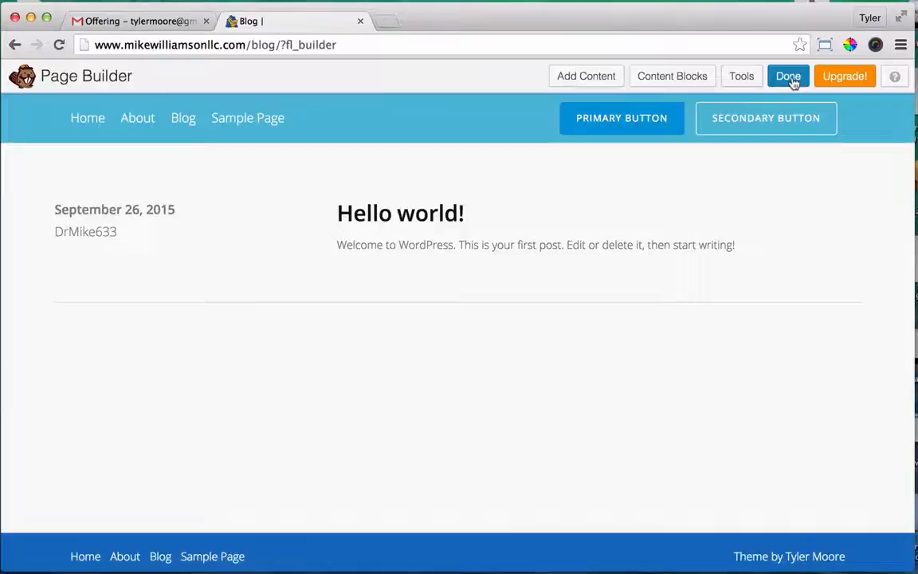
- Publish the Blog page changes and return to the homepage
{"action": "left_click", "coordinate": [788, 76]}
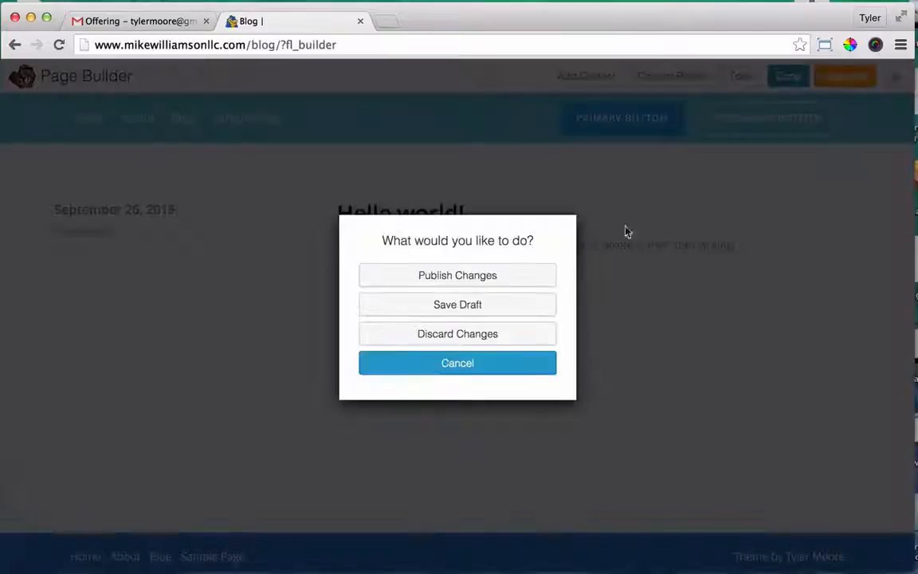
{"action": "left_click", "coordinate": [485, 275]}
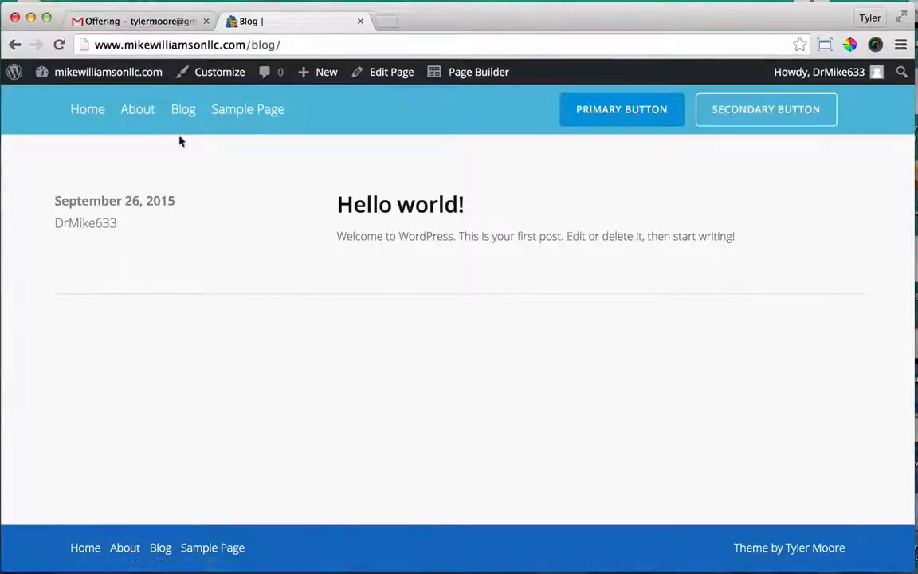
{"action": "left_click", "coordinate": [91, 111]}
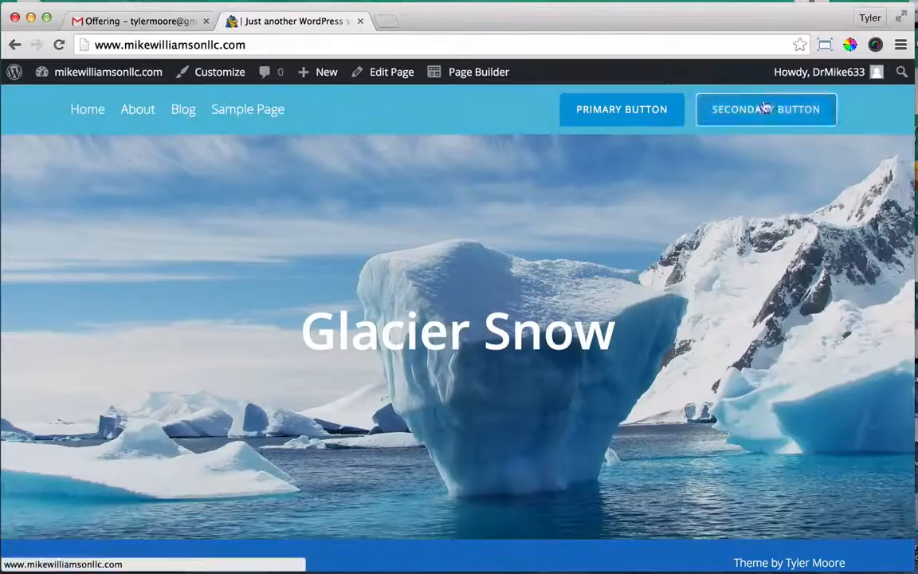
- Add the Hero Explore content block template to the homepage in Page Builder
{"action": "left_click", "coordinate": [484, 75]}
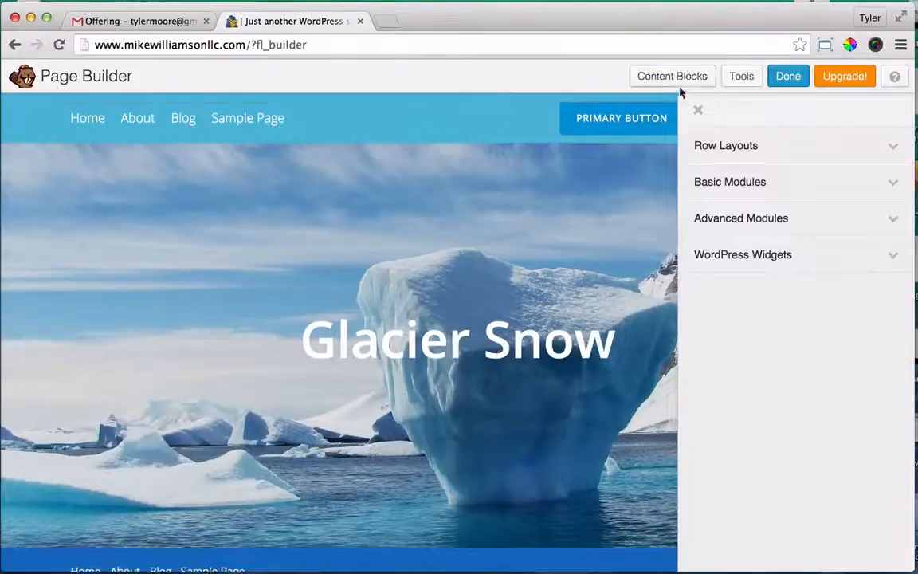
{"action": "left_click", "coordinate": [673, 76]}
{"action": "scroll", "coordinate": [597, 315], "scroll_direction": "down", "scroll_amount": 4}
{"action": "scroll", "coordinate": [597, 314], "scroll_direction": "down", "scroll_amount": 4}
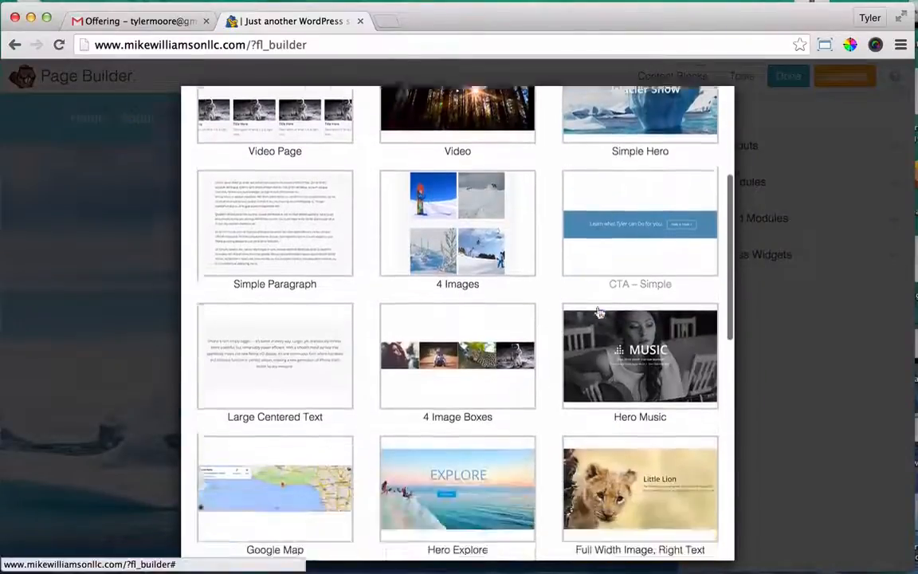
{"action": "scroll", "coordinate": [598, 313], "scroll_direction": "up", "scroll_amount": 2}
{"action": "scroll", "coordinate": [598, 313], "scroll_direction": "down", "scroll_amount": 3}
{"action": "scroll", "coordinate": [599, 312], "scroll_direction": "down", "scroll_amount": 6}
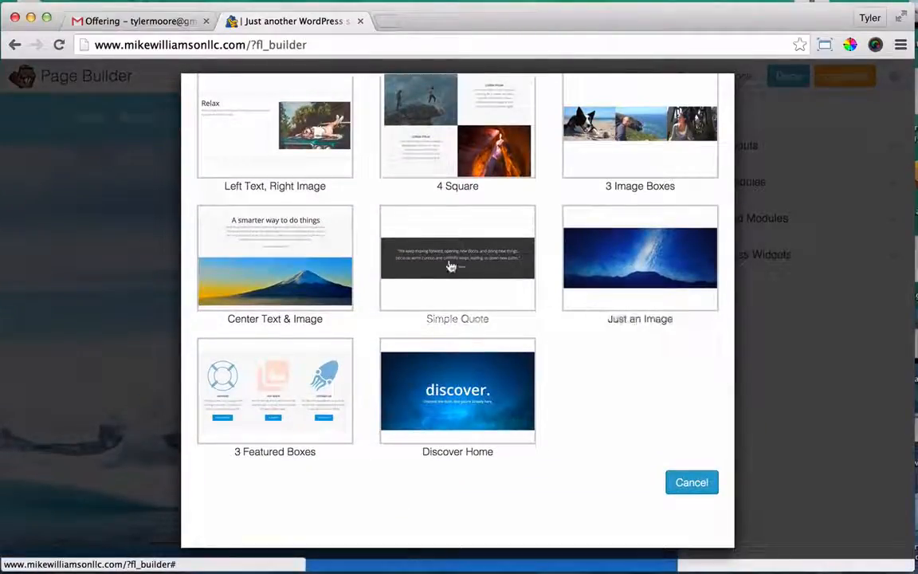
{"action": "scroll", "coordinate": [462, 265], "scroll_direction": "up", "scroll_amount": 5}
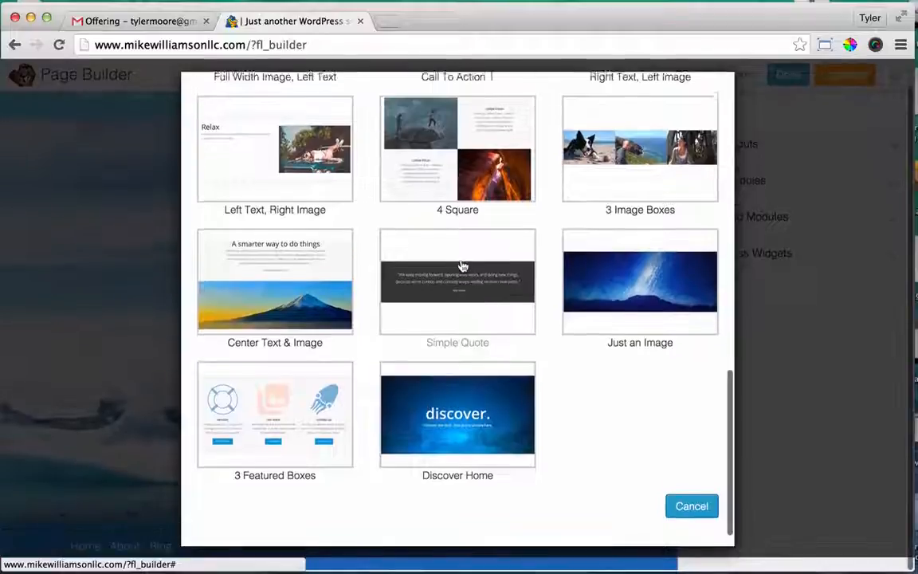
{"action": "scroll", "coordinate": [462, 266], "scroll_direction": "up", "scroll_amount": 3}
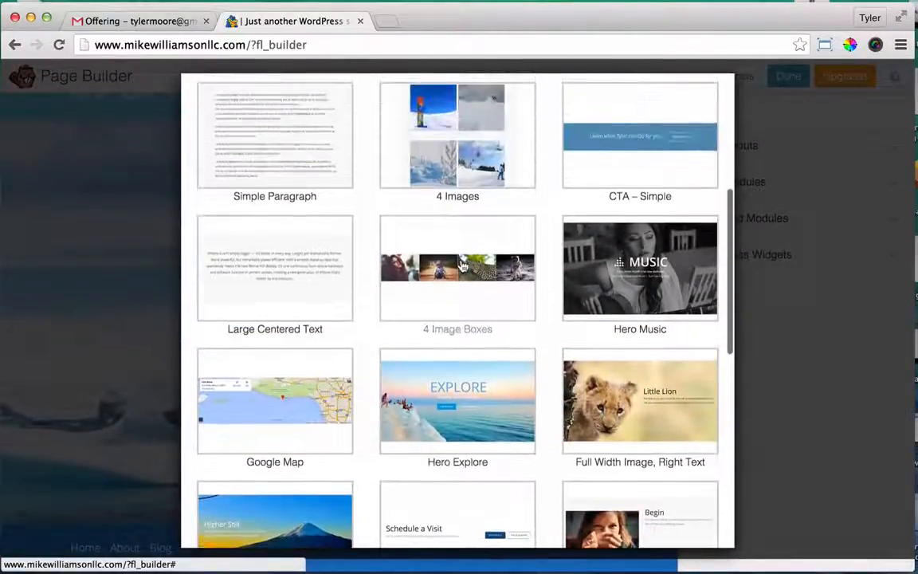
{"action": "scroll", "coordinate": [463, 265], "scroll_direction": "up", "scroll_amount": 2}
{"action": "scroll", "coordinate": [462, 266], "scroll_direction": "up", "scroll_amount": 1}
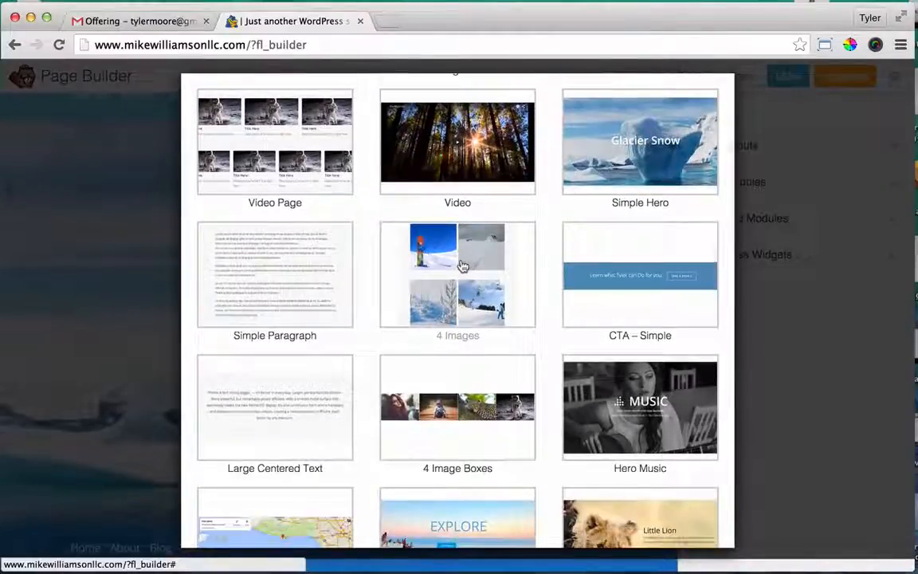
{"action": "scroll", "coordinate": [462, 266], "scroll_direction": "down", "scroll_amount": 4}
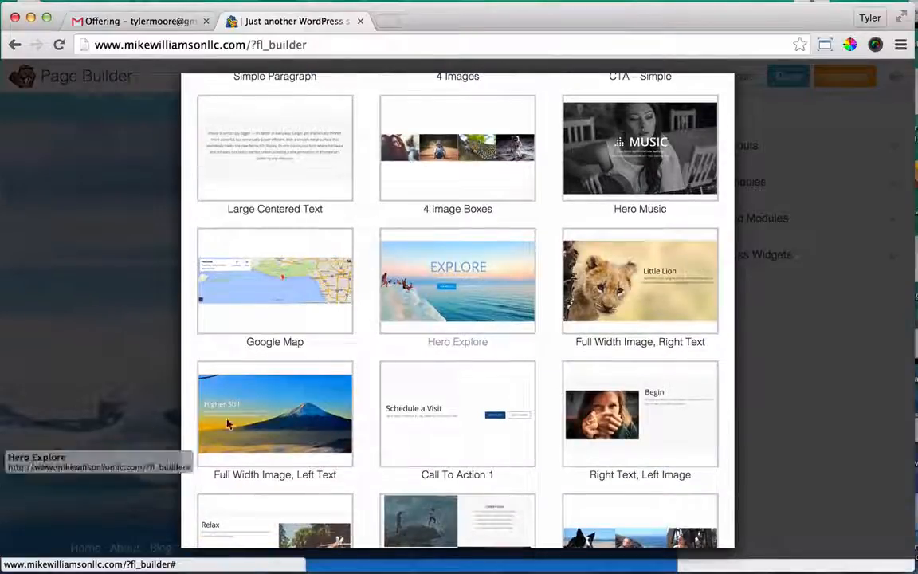
{"action": "left_click", "coordinate": [473, 307]}
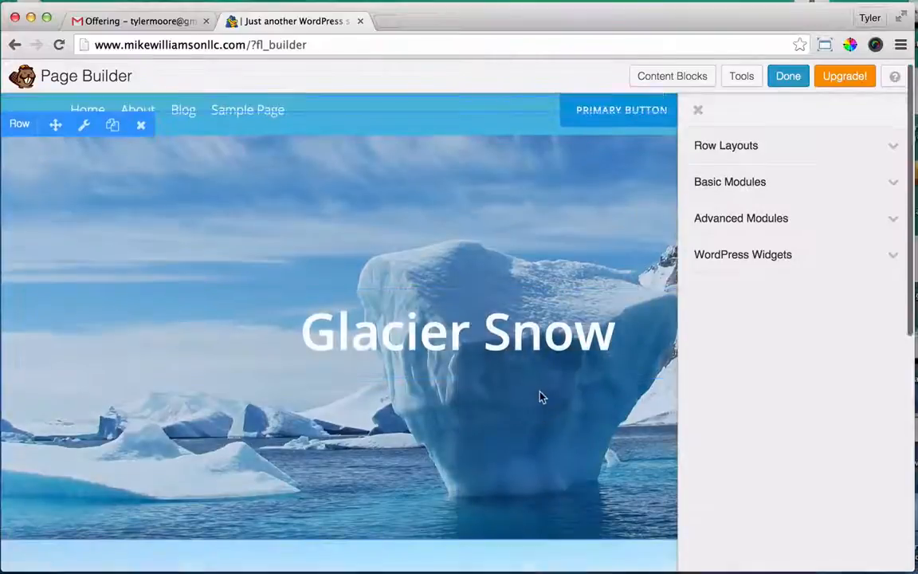
- Delete the Glacier Snow hero row and publish the homepage changes
{"action": "left_click", "coordinate": [141, 132]}
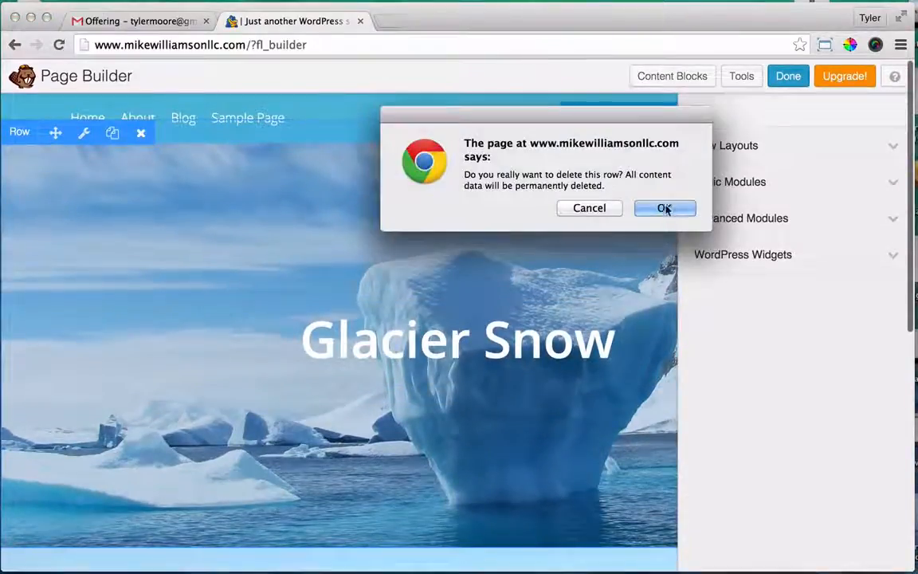
{"action": "left_click", "coordinate": [665, 208]}
{"action": "scroll", "coordinate": [354, 184], "scroll_direction": "down", "scroll_amount": 1}
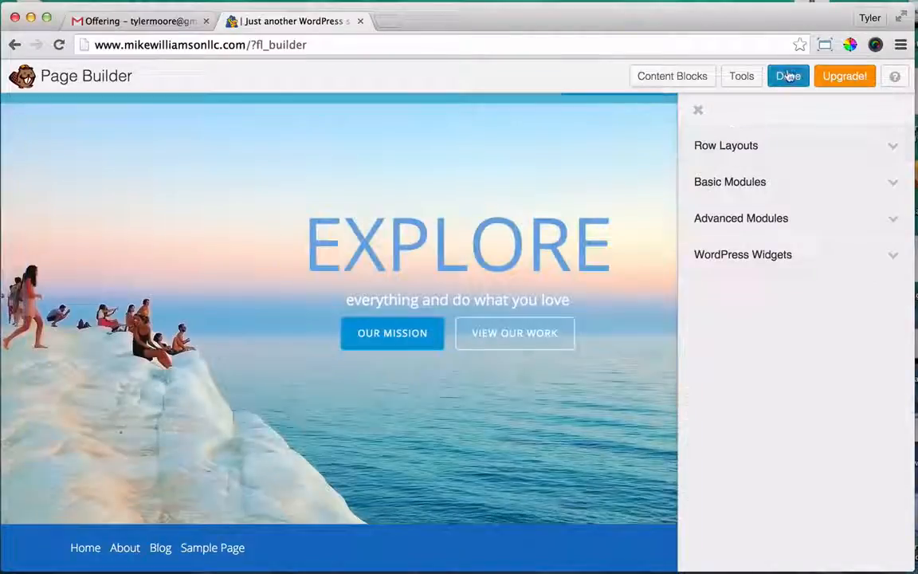
{"action": "left_click", "coordinate": [788, 76]}
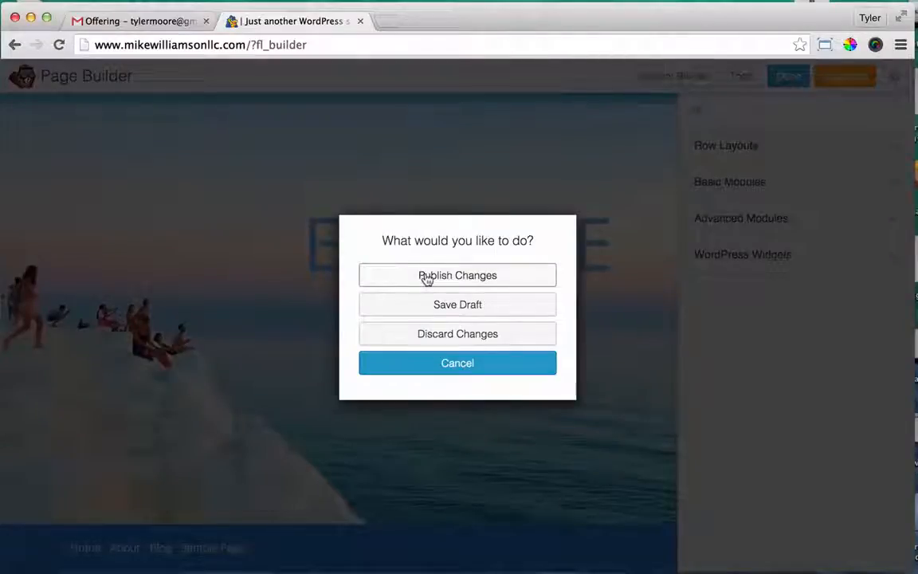
{"action": "left_click", "coordinate": [427, 276]}
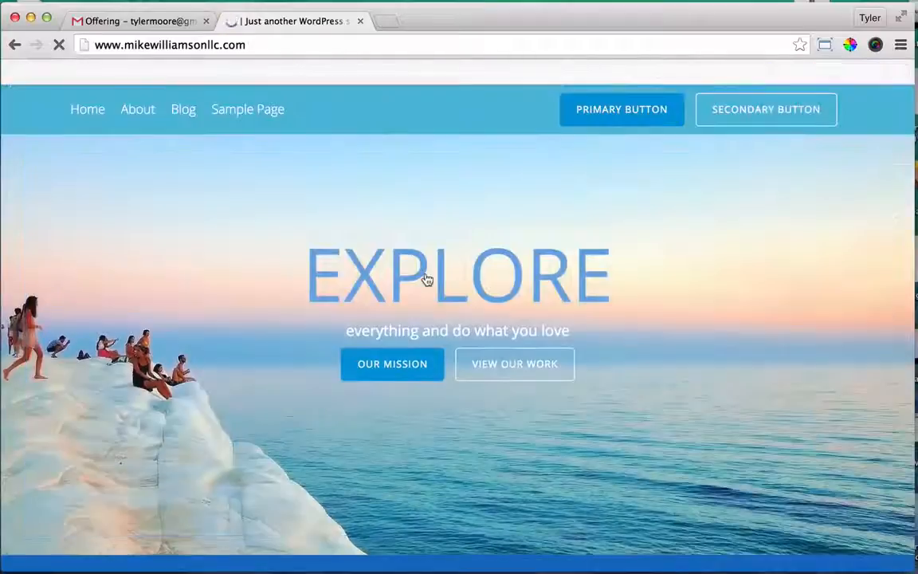
{"action": "scroll", "coordinate": [427, 279], "scroll_direction": "down", "scroll_amount": 1}
{"action": "scroll", "coordinate": [427, 279], "scroll_direction": "up", "scroll_amount": 1}
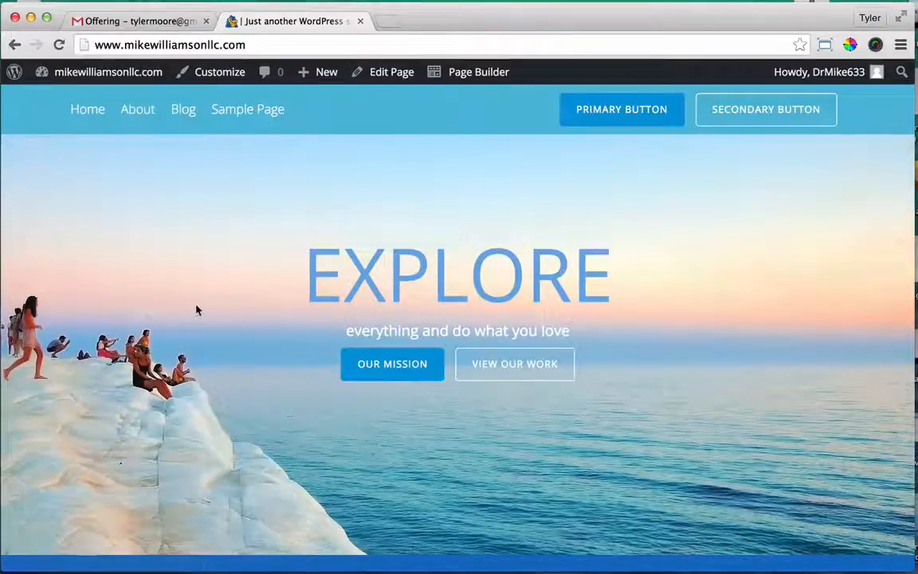
{"action": "scroll", "coordinate": [198, 312], "scroll_direction": "down", "scroll_amount": 2}
{"action": "scroll", "coordinate": [199, 312], "scroll_direction": "up", "scroll_amount": 2}
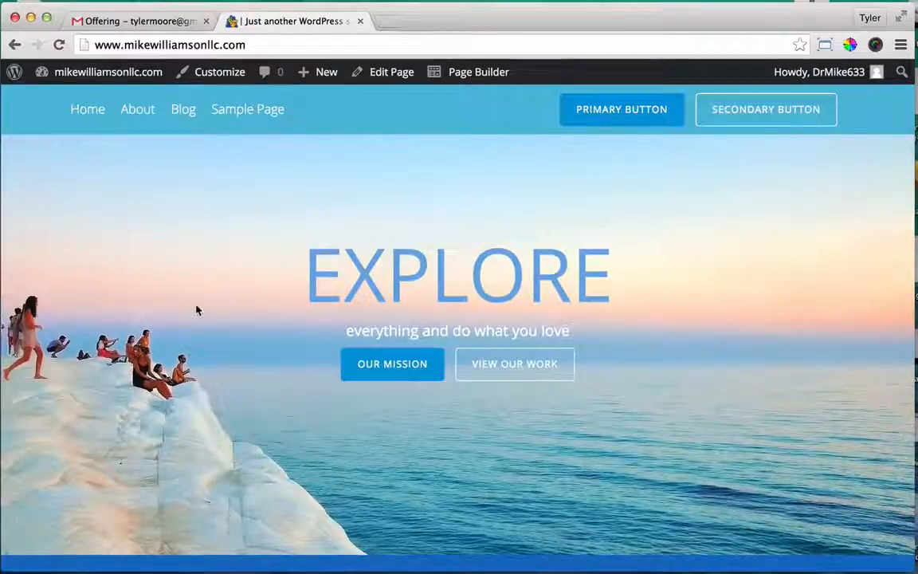
{"action": "left_click", "coordinate": [240, 46]}
{"action": "left_click", "coordinate": [261, 46]}
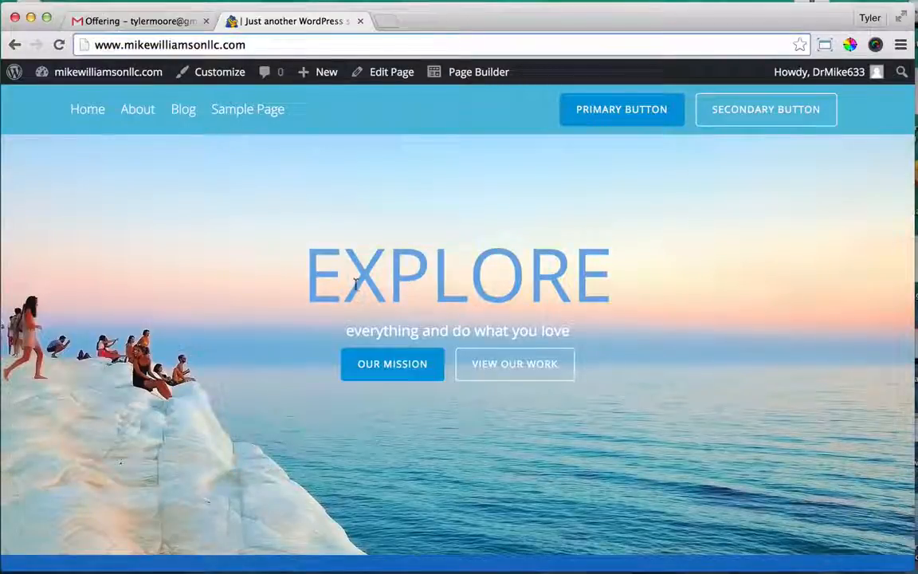
{"action": "left_click_drag", "start_coordinate": [288, 246], "coordinate": [514, 251]}
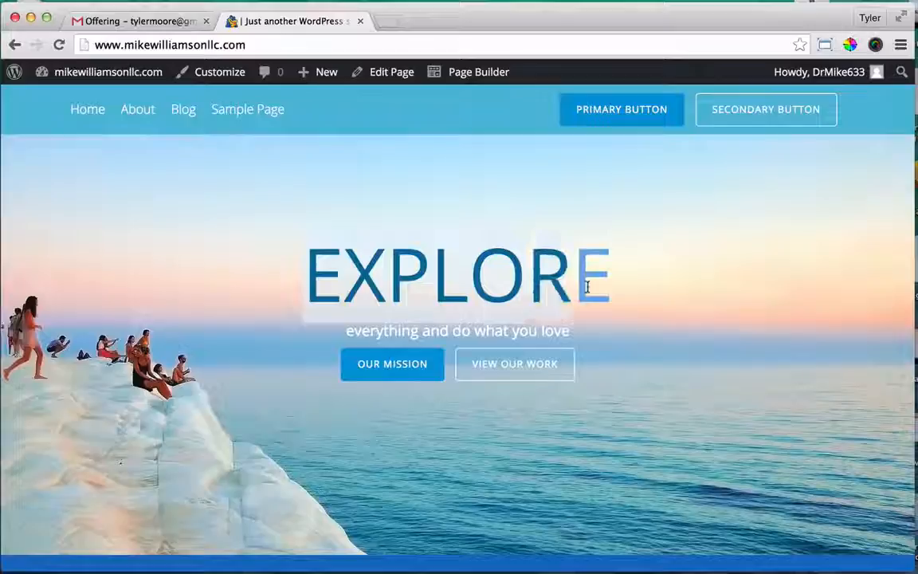
{"action": "left_click", "coordinate": [438, 320]}
{"action": "left_click_drag", "start_coordinate": [370, 332], "coordinate": [562, 332]}
{"action": "left_click", "coordinate": [561, 332]}
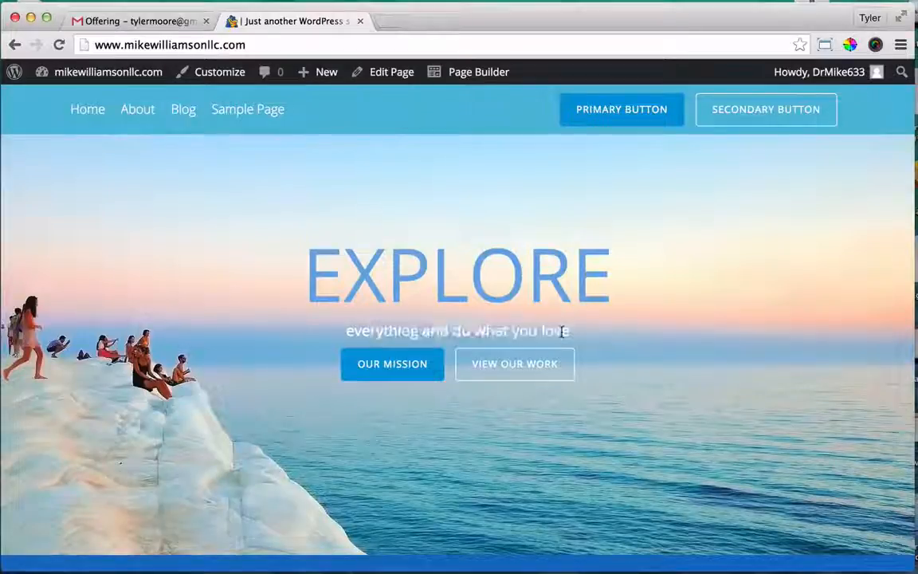
{"action": "scroll", "coordinate": [563, 337], "scroll_direction": "down", "scroll_amount": 1}
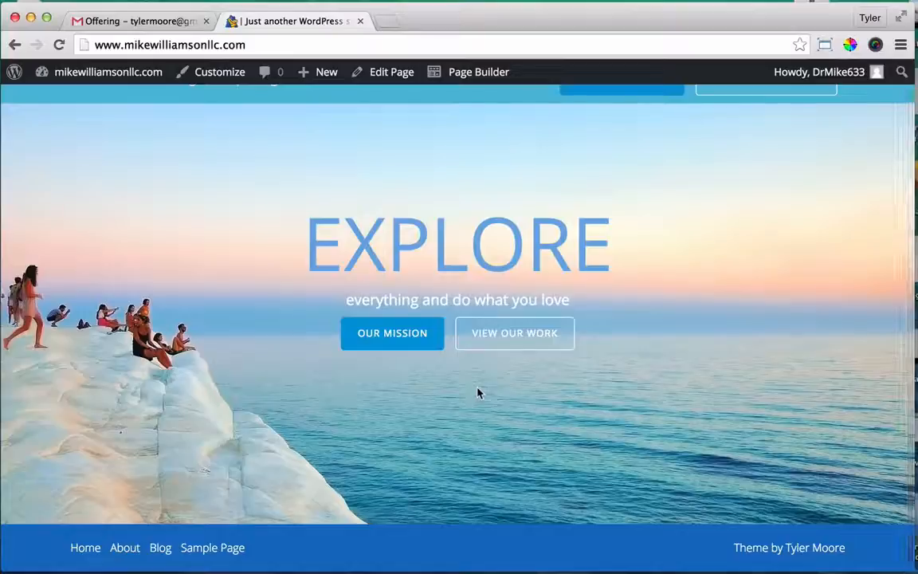
{"action": "scroll", "coordinate": [475, 390], "scroll_direction": "up", "scroll_amount": 2}
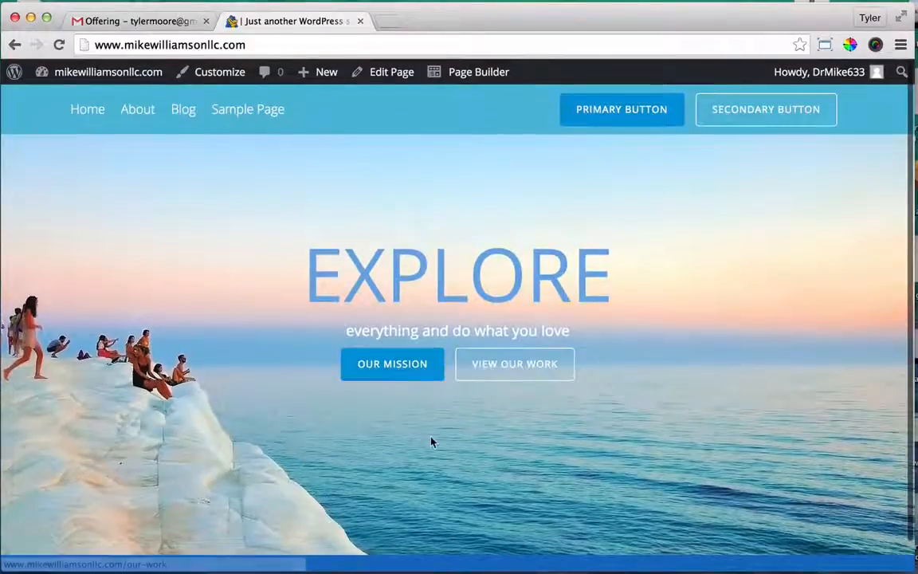
{"action": "scroll", "coordinate": [431, 442], "scroll_direction": "down", "scroll_amount": 2}
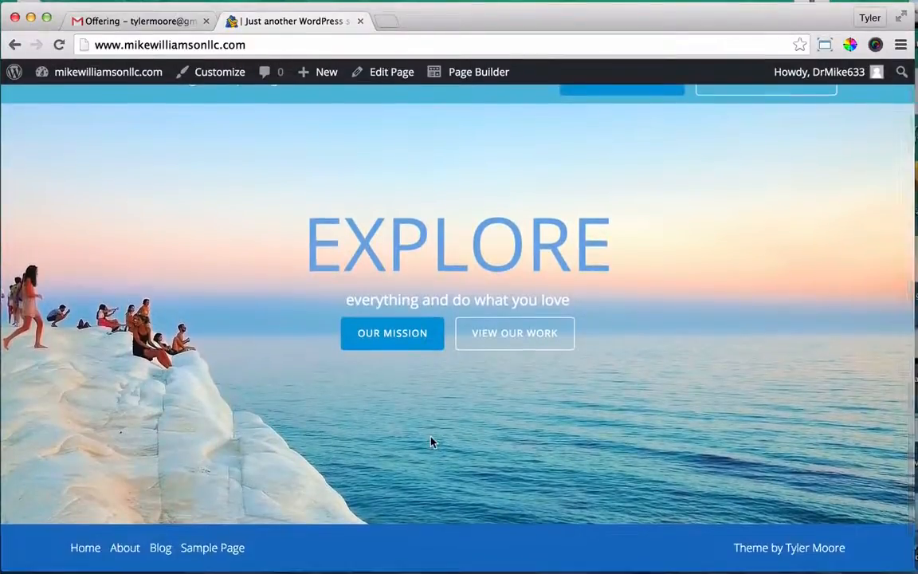
{"action": "scroll", "coordinate": [431, 442], "scroll_direction": "up", "scroll_amount": 2}
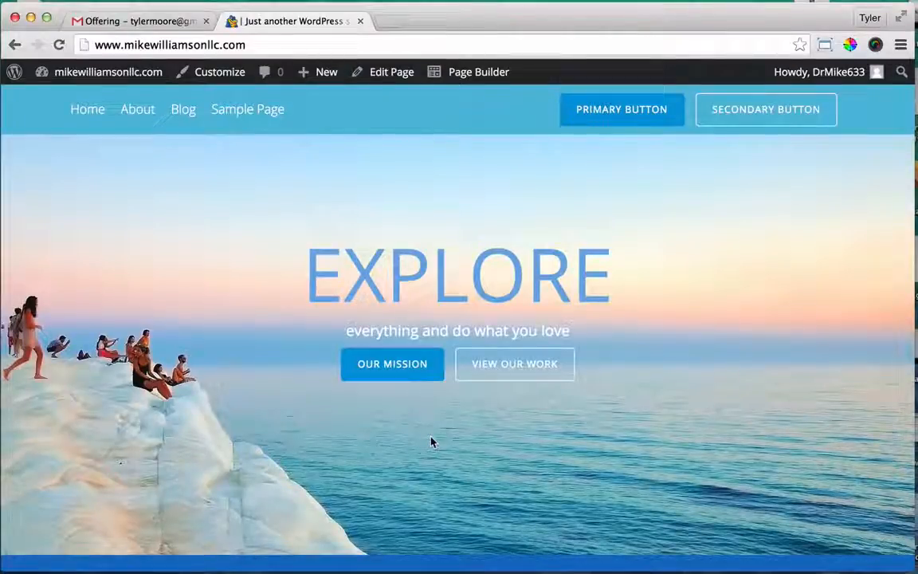
- Open the About page in Page Builder and delete the Founders text module and its empty column
{"action": "left_click", "coordinate": [138, 112]}
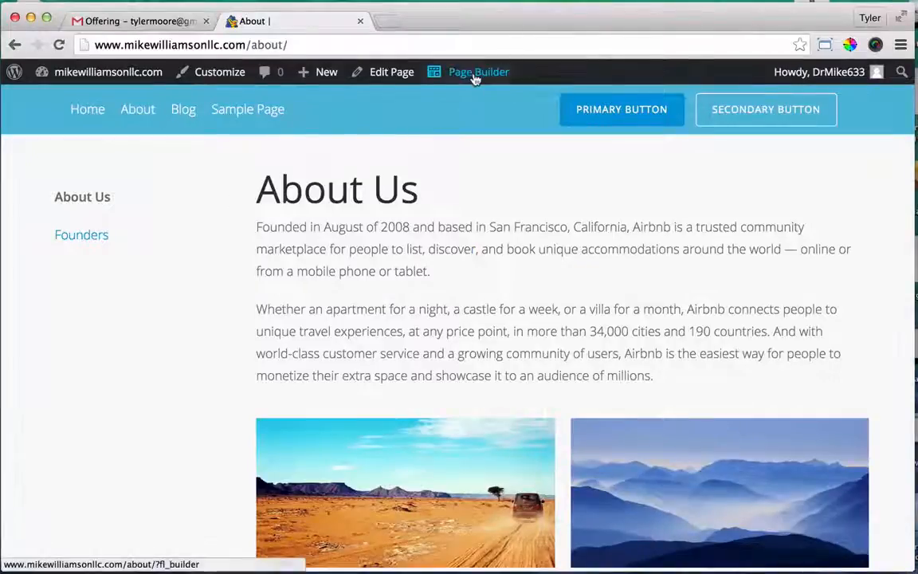
{"action": "left_click", "coordinate": [475, 72]}
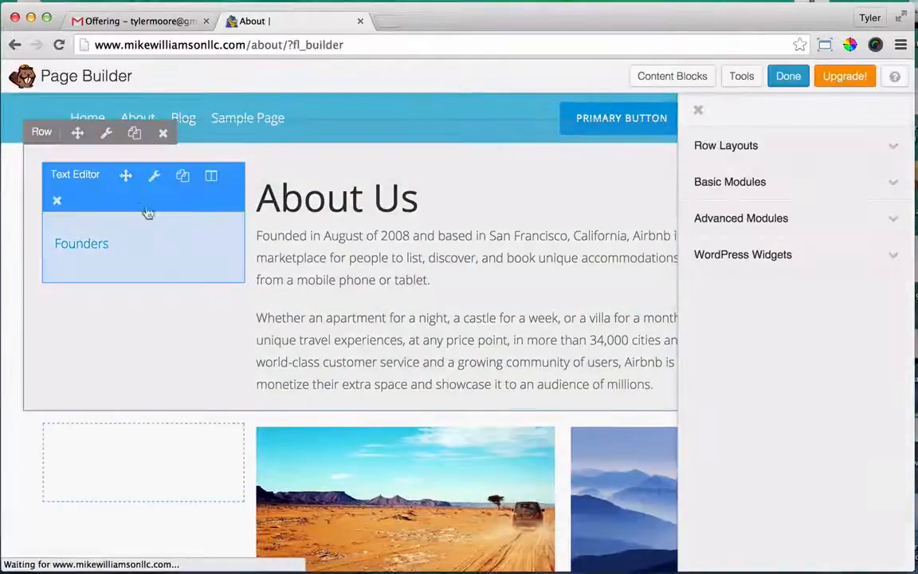
{"action": "left_click", "coordinate": [57, 200]}
{"action": "left_click", "coordinate": [646, 209]}
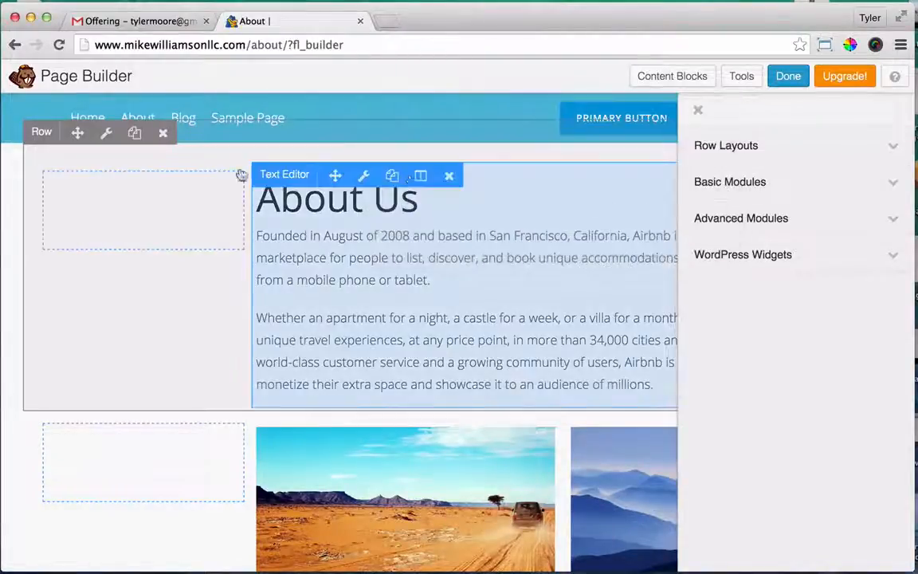
{"action": "left_click", "coordinate": [141, 184]}
- Remove the empty columns beside the desert photo, the Fuji photo and the lower paragraph
{"action": "scroll", "coordinate": [532, 286], "scroll_direction": "down", "scroll_amount": 5}
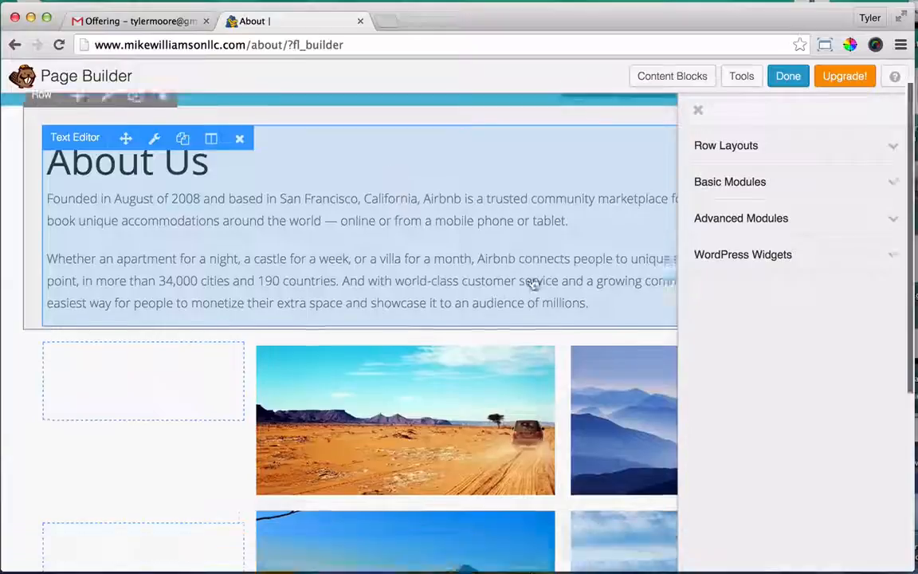
{"action": "scroll", "coordinate": [532, 283], "scroll_direction": "up", "scroll_amount": 5}
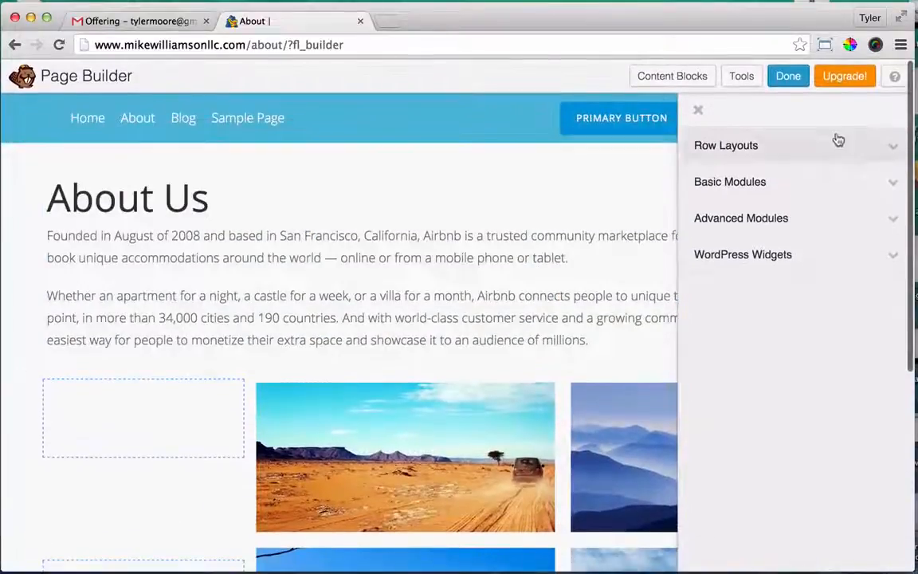
{"action": "left_click", "coordinate": [791, 79]}
{"action": "left_click", "coordinate": [462, 367]}
{"action": "scroll", "coordinate": [462, 367], "scroll_direction": "down", "scroll_amount": 3}
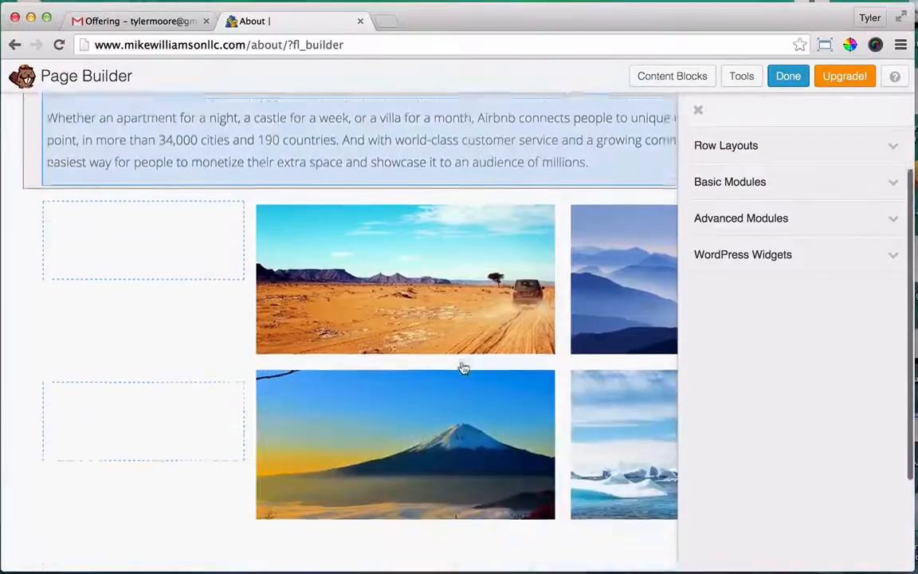
{"action": "left_click", "coordinate": [141, 180]}
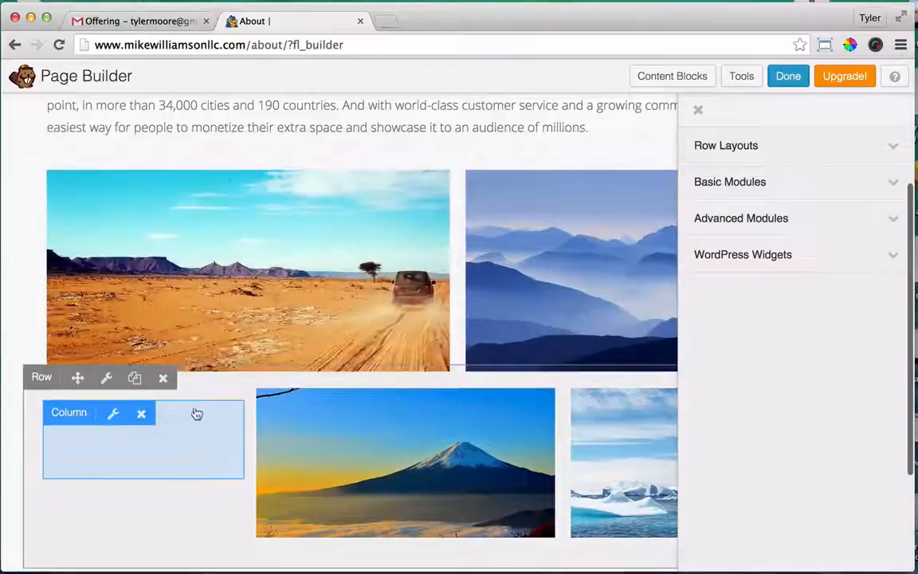
{"action": "left_click", "coordinate": [141, 413]}
{"action": "scroll", "coordinate": [285, 285], "scroll_direction": "down", "scroll_amount": 3}
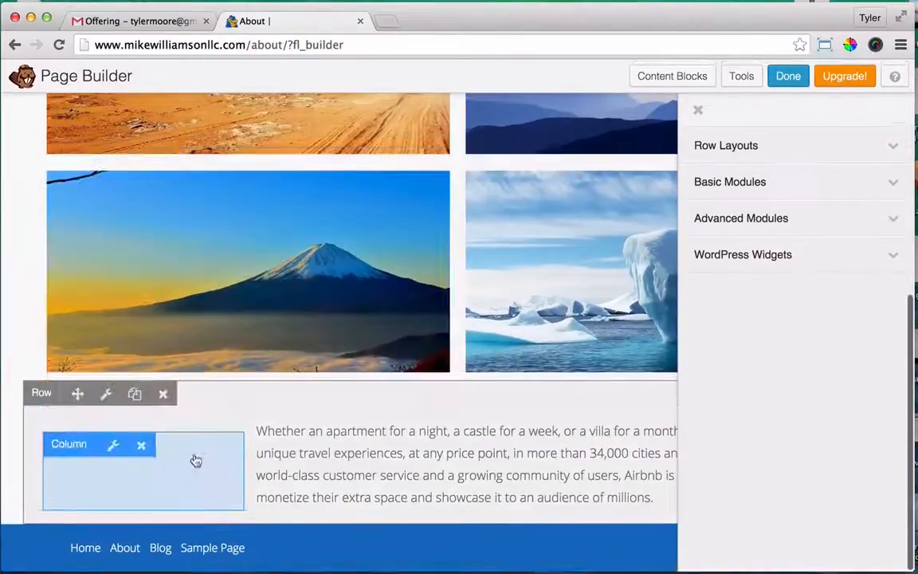
{"action": "left_click", "coordinate": [144, 451]}
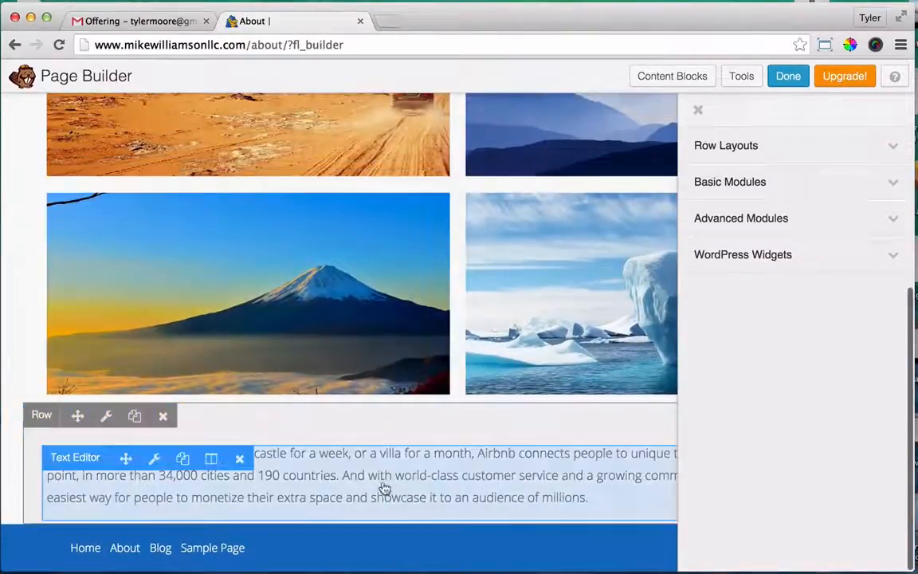
- Set a 30 px bottom margin on the lower About paragraph's Text Editor module and bring up the publish options
{"action": "left_click", "coordinate": [155, 464]}
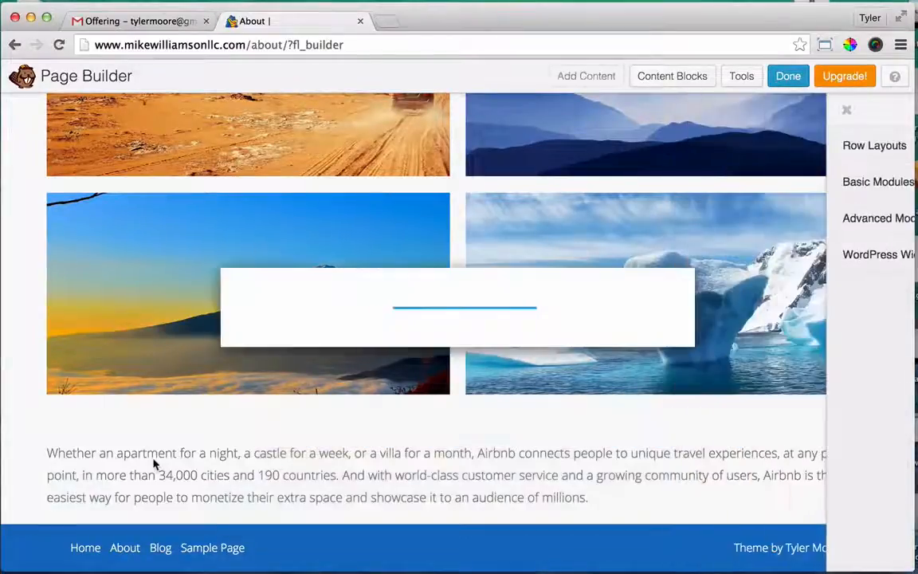
{"action": "left_click", "coordinate": [354, 150]}
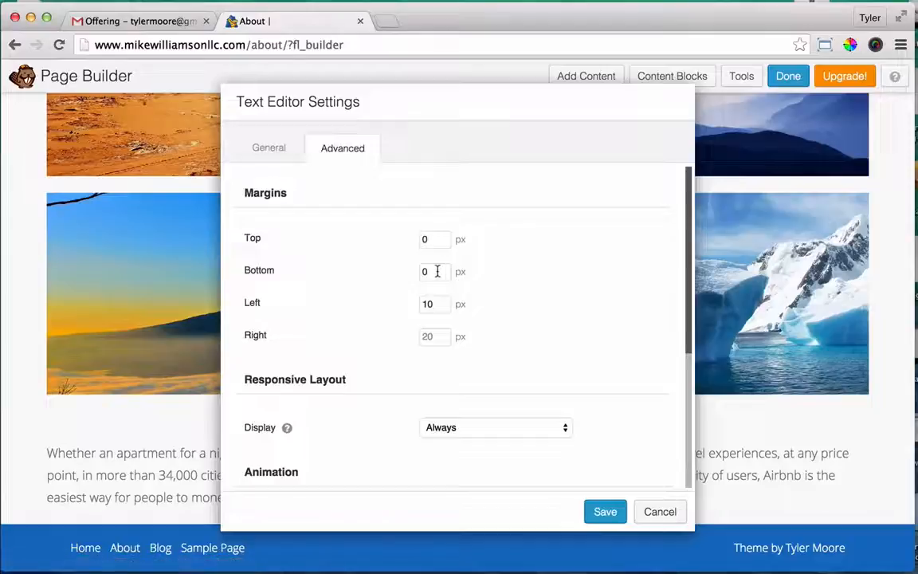
{"action": "key", "text": "BackSpace"}
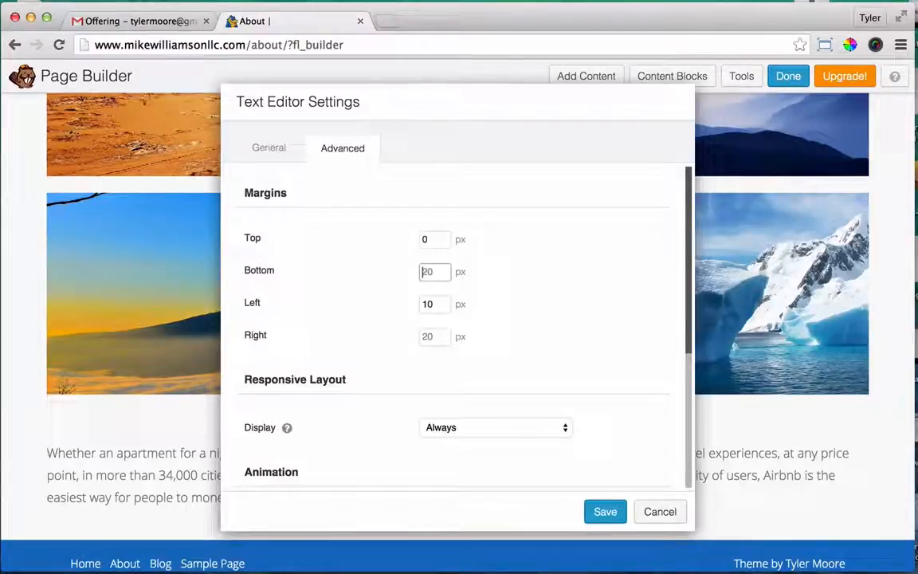
{"action": "type", "text": "30"}
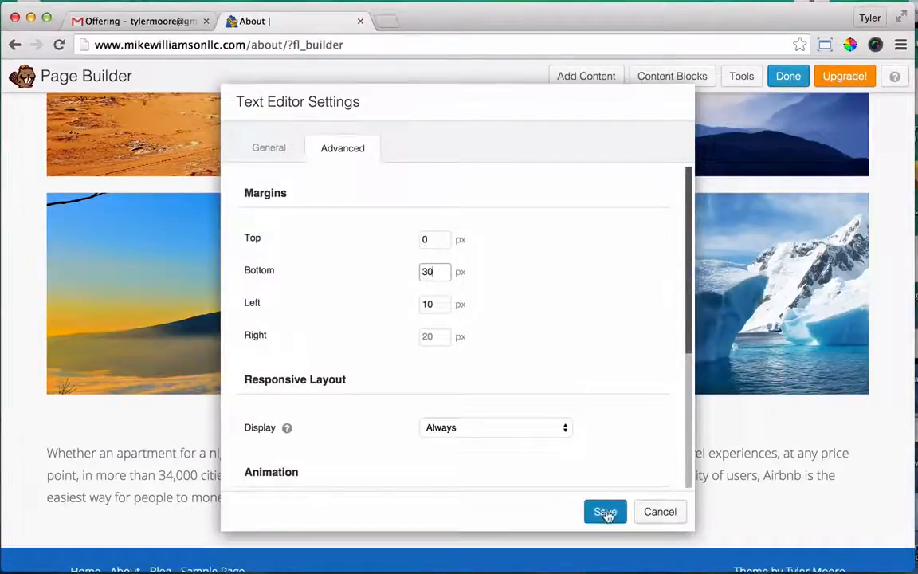
{"action": "left_click", "coordinate": [606, 512]}
{"action": "left_click", "coordinate": [792, 78]}
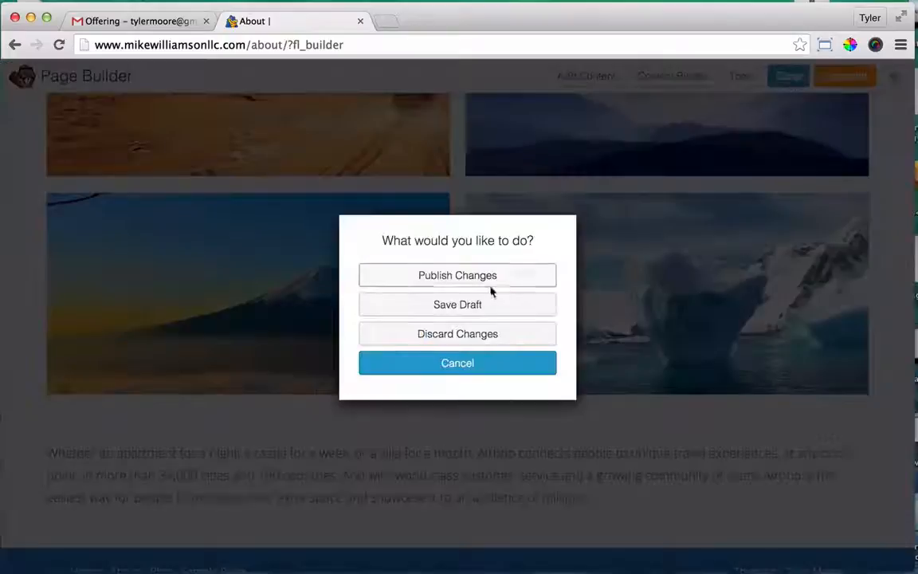
- Publish the About page changes, review it live, then go to the Blog page showing Hello world!
{"action": "left_click", "coordinate": [499, 277]}
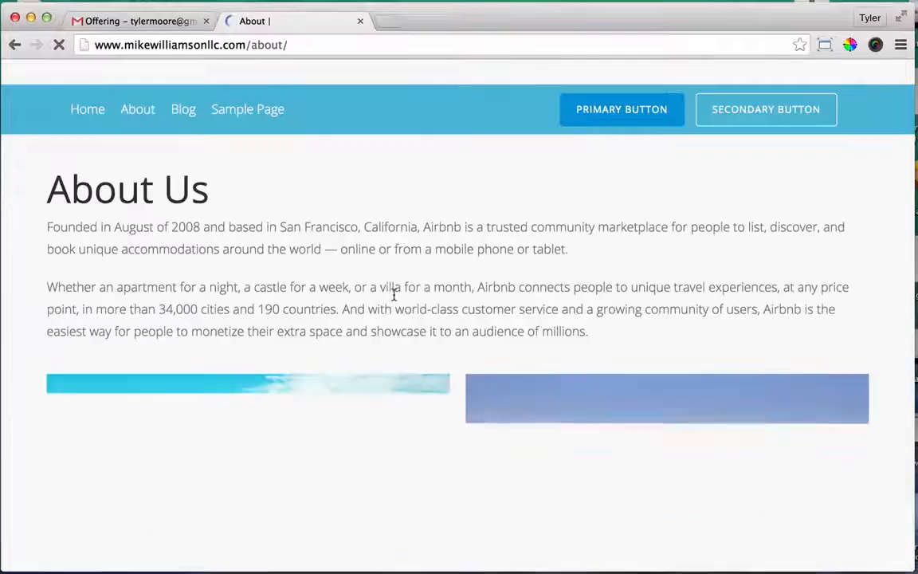
{"action": "scroll", "coordinate": [394, 299], "scroll_direction": "down", "scroll_amount": 10}
{"action": "scroll", "coordinate": [394, 299], "scroll_direction": "up", "scroll_amount": 10}
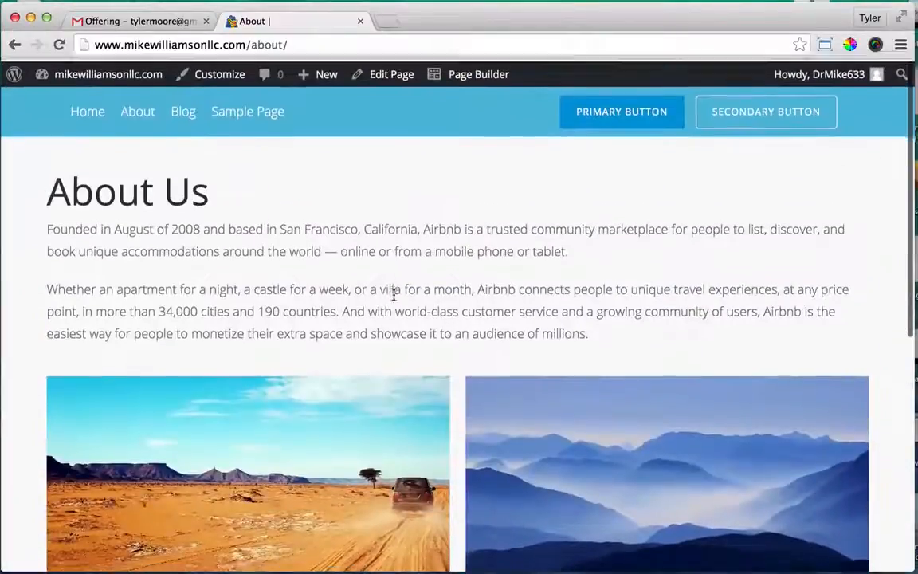
{"action": "left_click", "coordinate": [189, 117]}
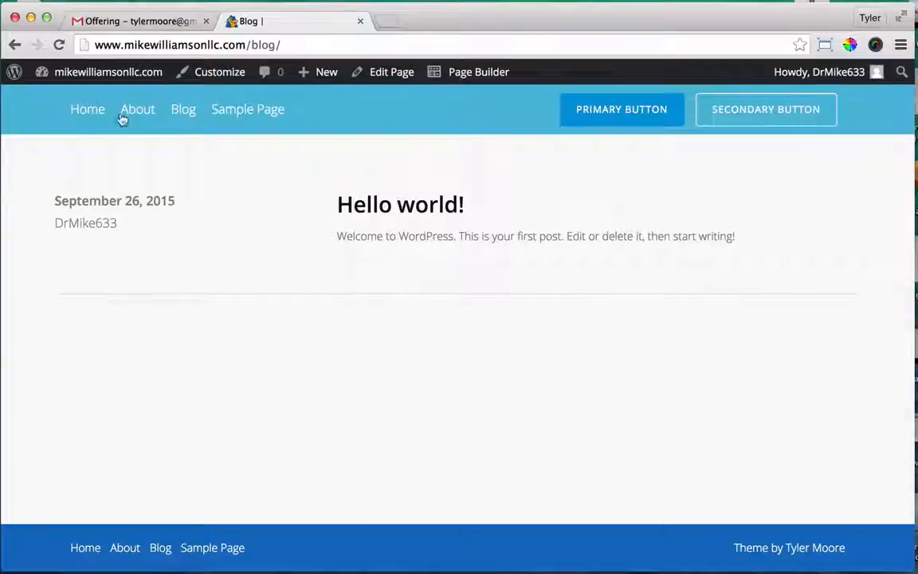
- Go from the dashboard to the Plugins > Add New screen
{"action": "mouse_move", "coordinate": [107, 68]}
{"action": "left_click", "coordinate": [88, 101]}
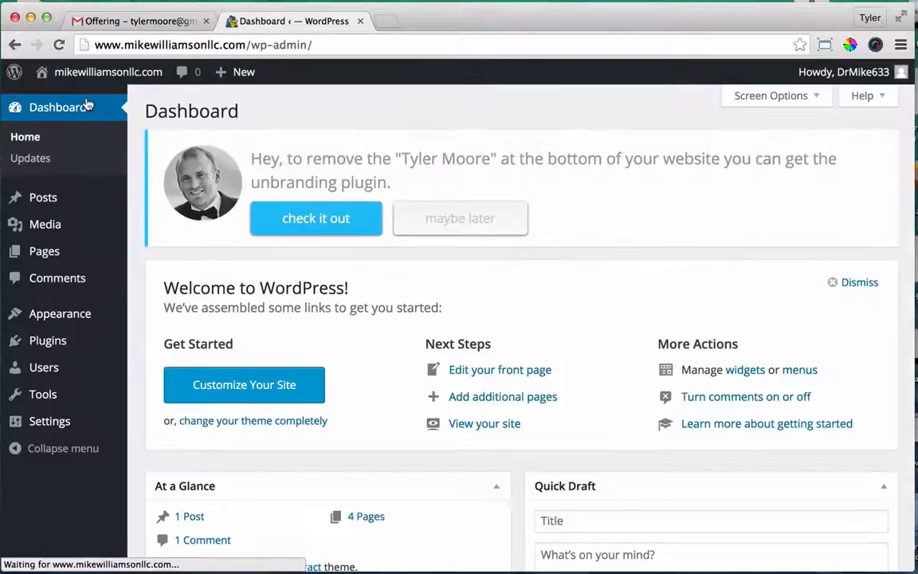
{"action": "left_click", "coordinate": [69, 340]}
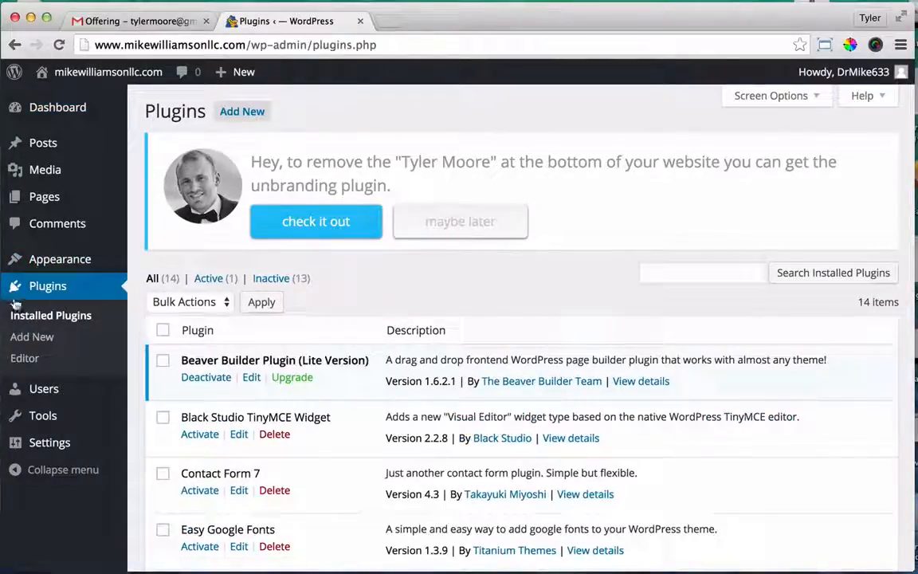
{"action": "left_click", "coordinate": [243, 117]}
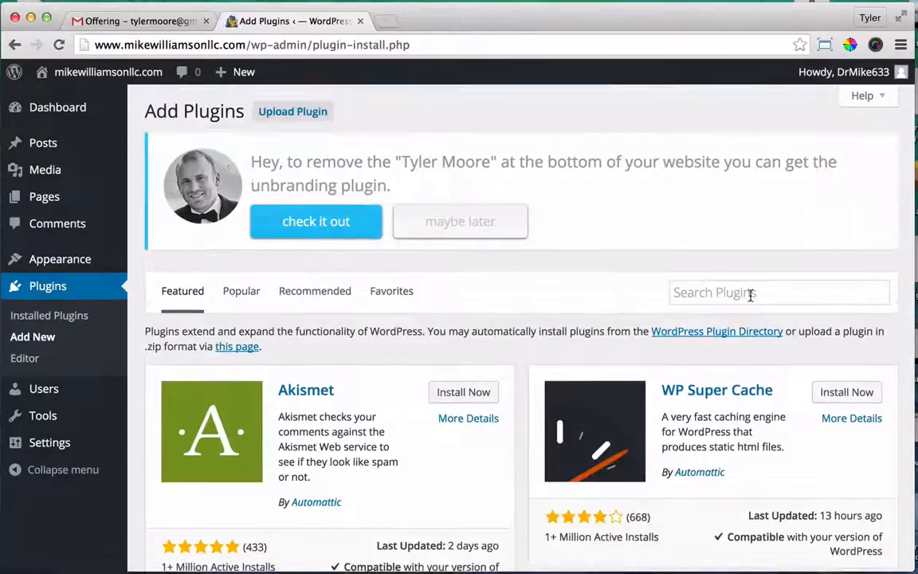
- Search for 'woocommerce' and install the WooCommerce plugin
{"action": "left_click", "coordinate": [750, 293]}
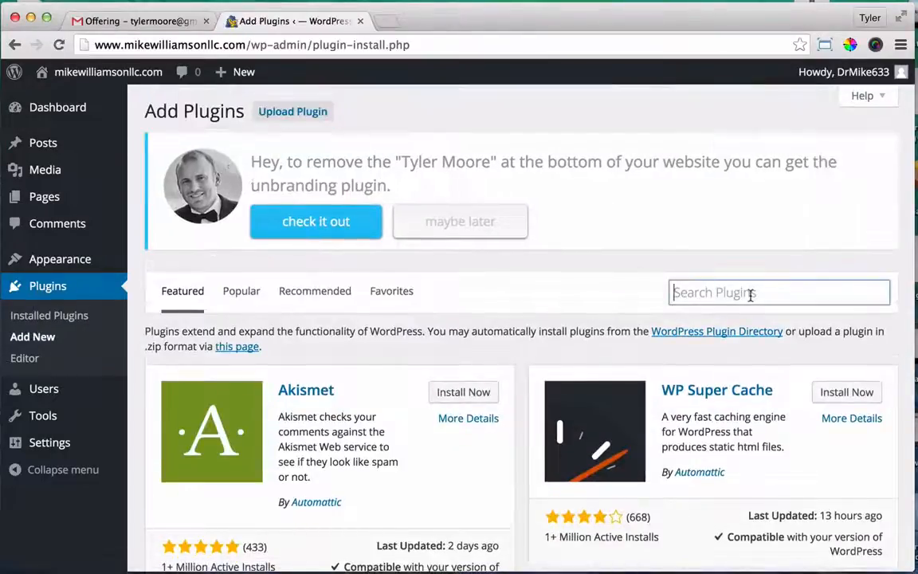
{"action": "type", "text": "wooc"}
{"action": "key", "text": "Return"}
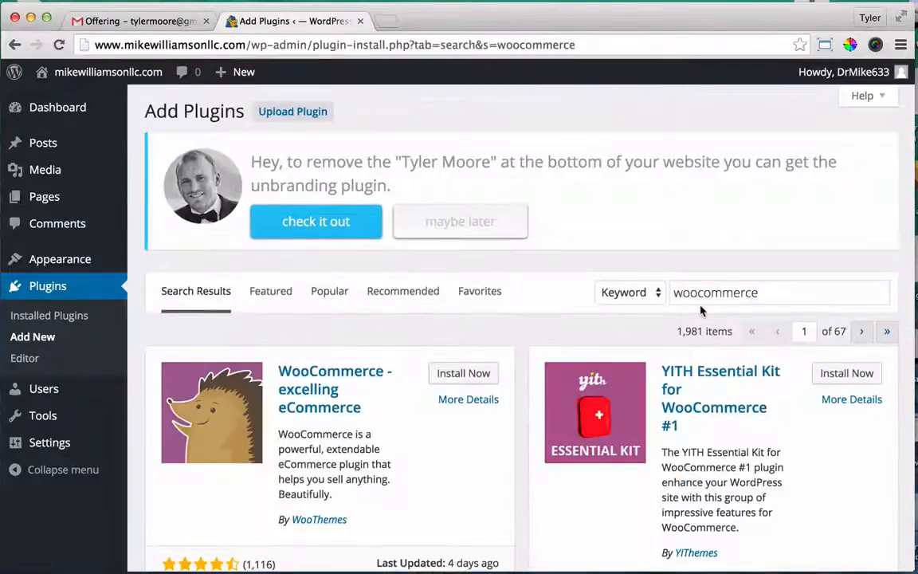
{"action": "scroll", "coordinate": [557, 287], "scroll_direction": "down", "scroll_amount": 2}
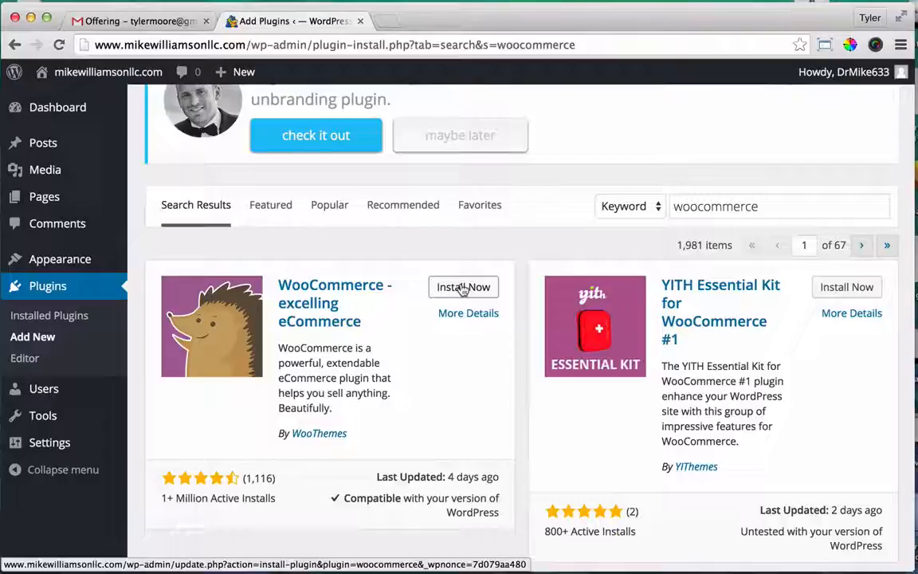
{"action": "left_click", "coordinate": [462, 288]}
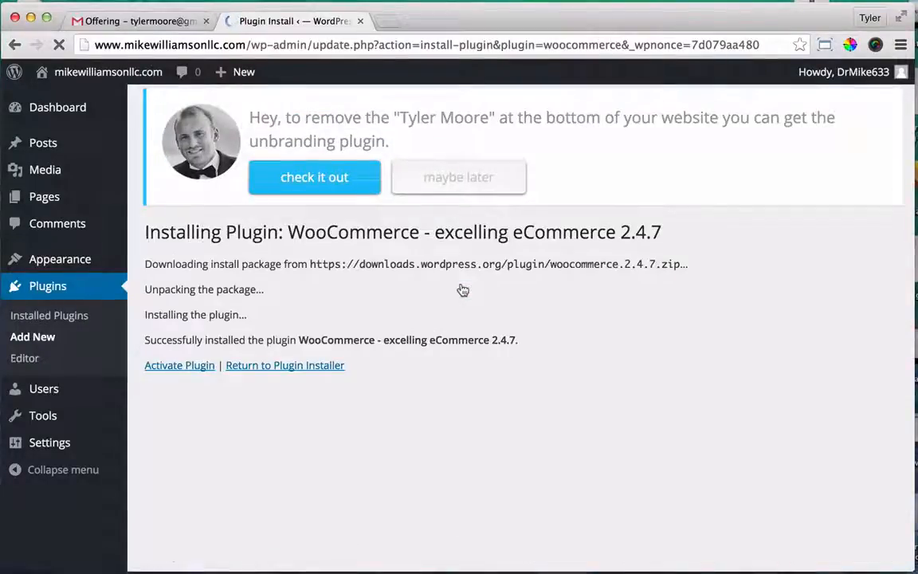
- Activate WooCommerce, start its setup wizard with Let's Go!, and accept the default store pages
{"action": "left_click", "coordinate": [181, 369]}
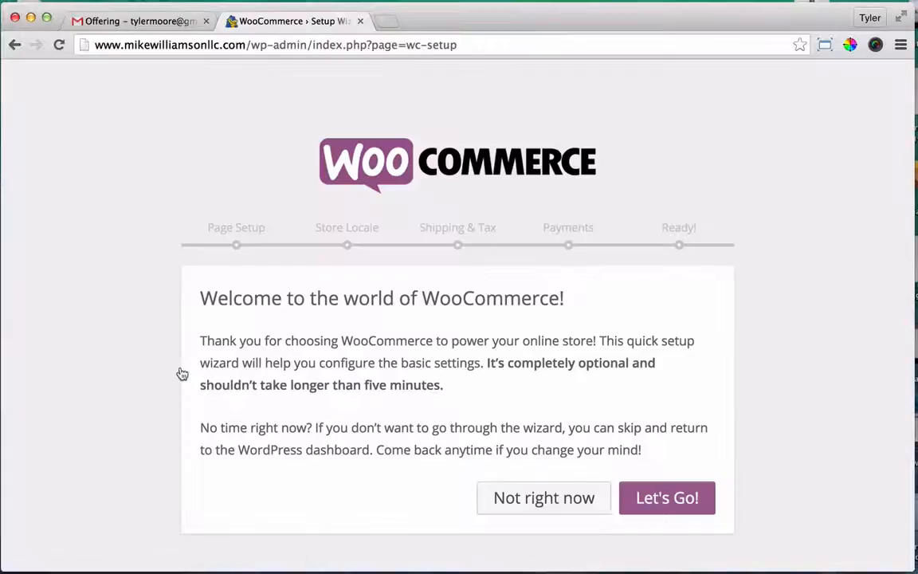
{"action": "left_click", "coordinate": [671, 499]}
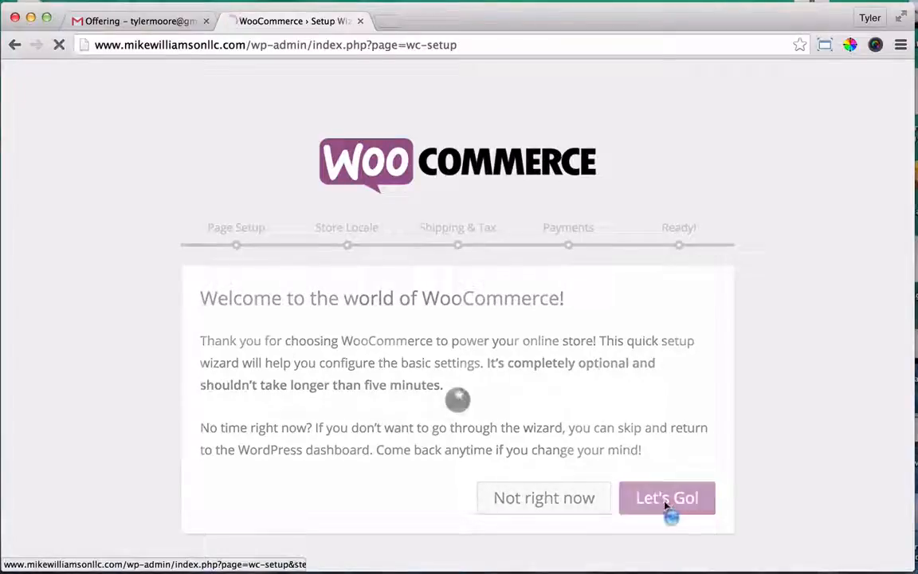
{"action": "scroll", "coordinate": [669, 508], "scroll_direction": "down", "scroll_amount": 3}
{"action": "scroll", "coordinate": [670, 508], "scroll_direction": "down", "scroll_amount": 1}
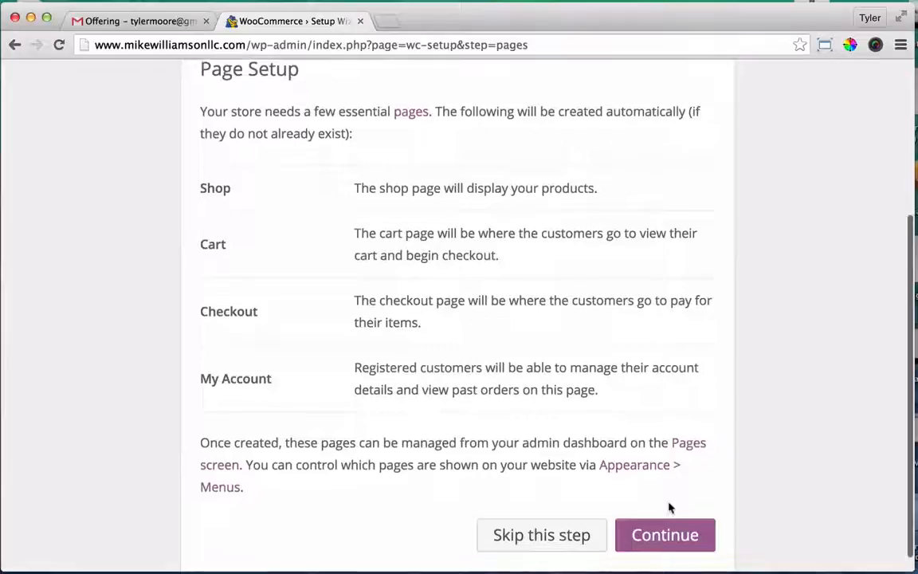
{"action": "left_click", "coordinate": [671, 538]}
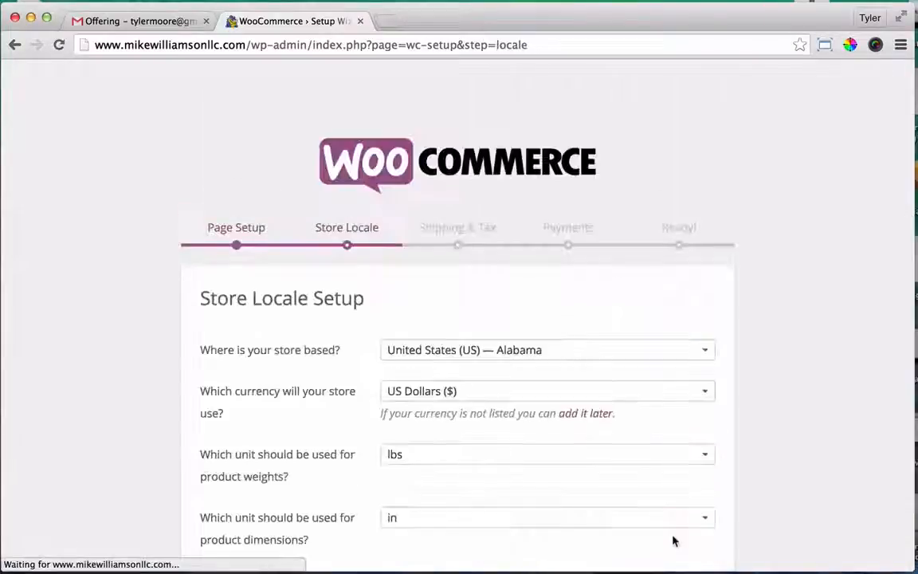
{"action": "scroll", "coordinate": [641, 387], "scroll_direction": "down", "scroll_amount": 2}
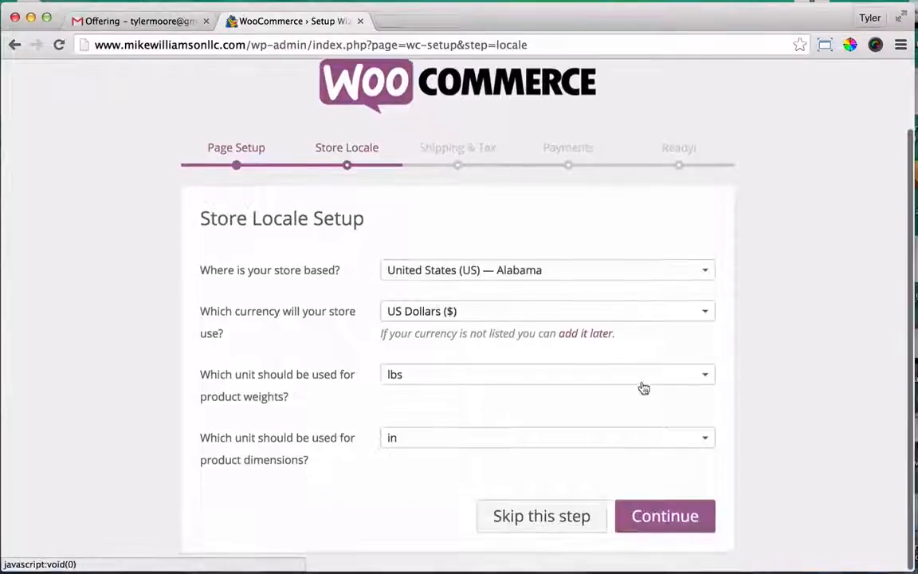
- Search 'united' in the store location list, choose United States (US) — Oregon, and continue
{"action": "left_click", "coordinate": [562, 275]}
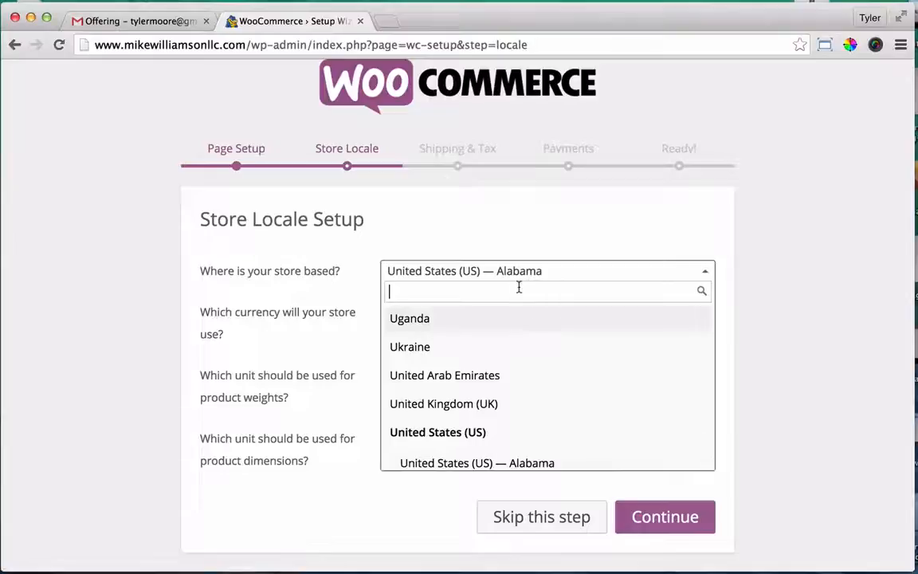
{"action": "scroll", "coordinate": [555, 385], "scroll_direction": "down", "scroll_amount": 5}
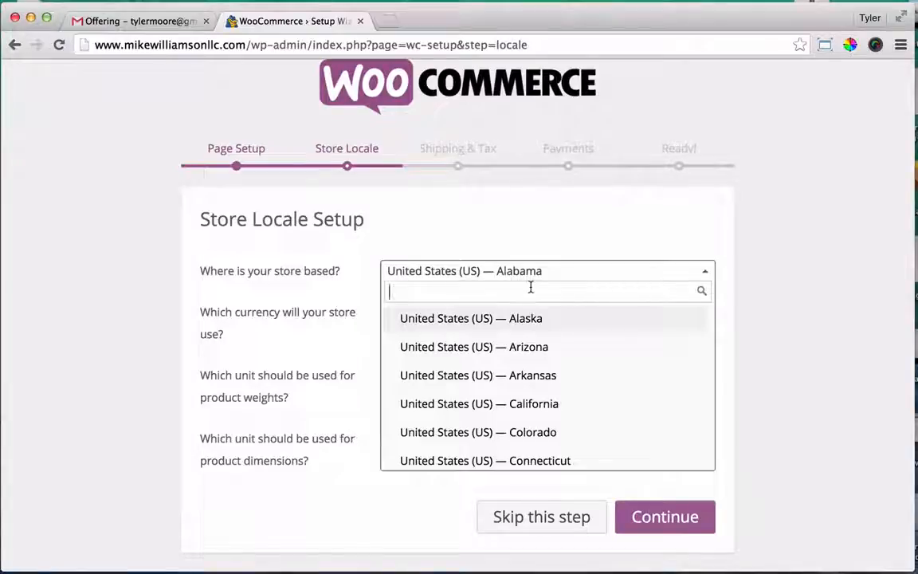
{"action": "type", "text": "or"}
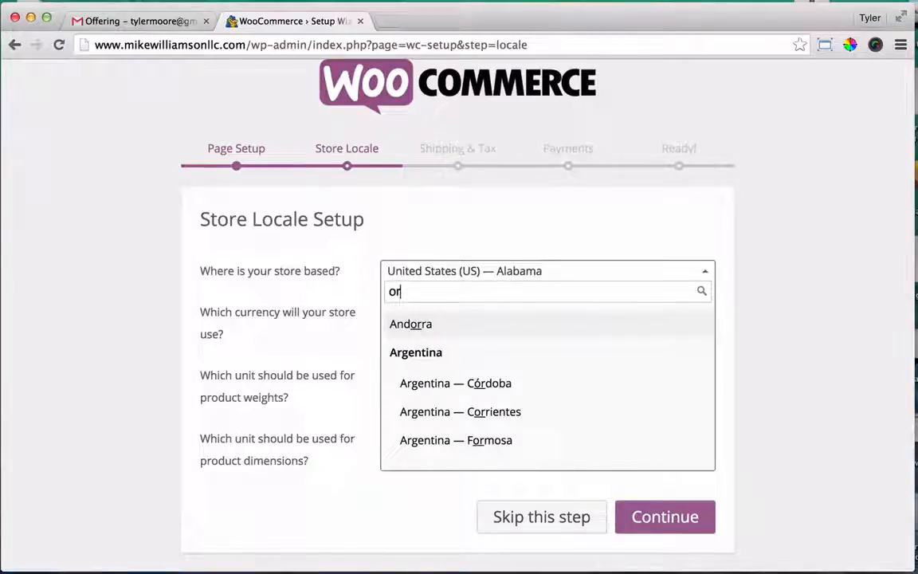
{"action": "key", "text": "BackSpace"}
{"action": "key", "text": "BackSpace"}
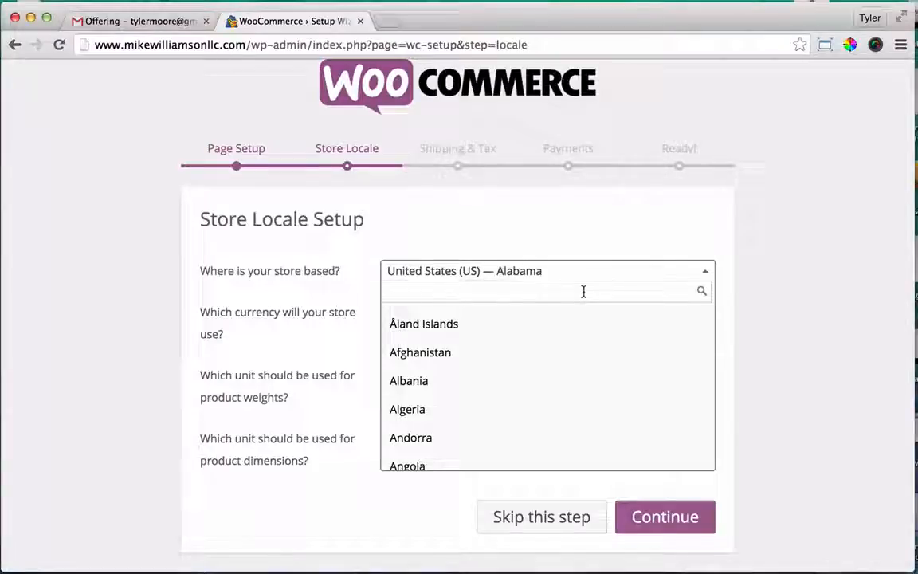
{"action": "scroll", "coordinate": [587, 419], "scroll_direction": "down", "scroll_amount": 8}
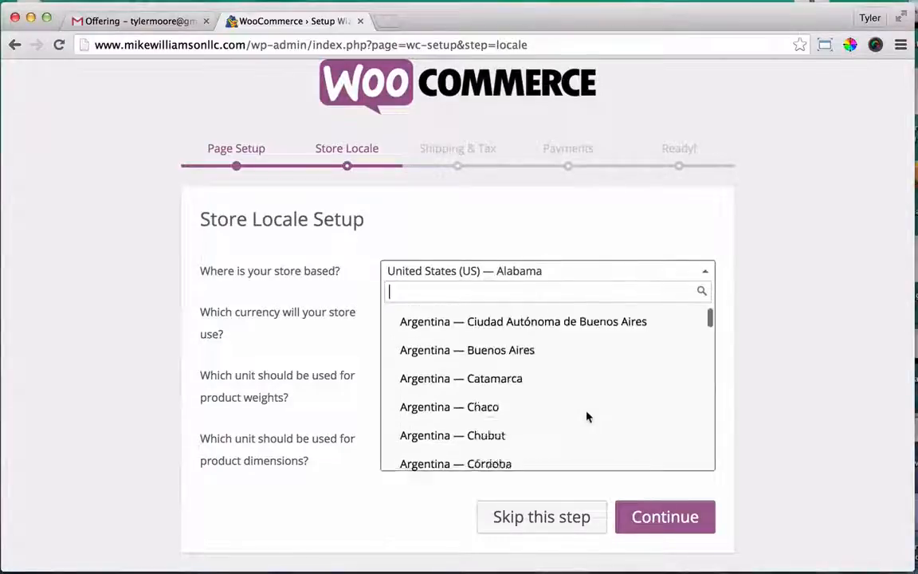
{"action": "scroll", "coordinate": [586, 419], "scroll_direction": "up", "scroll_amount": 8}
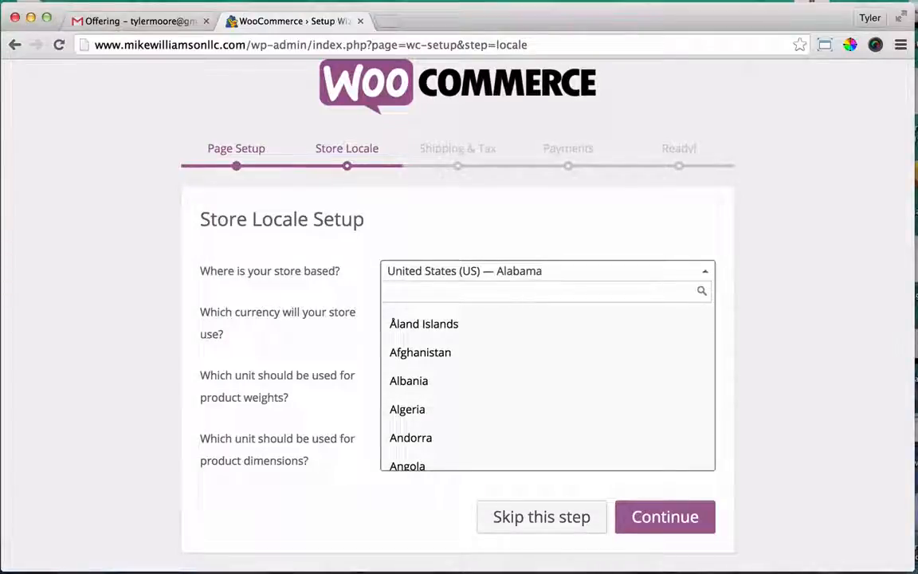
{"action": "type", "text": "un"}
{"action": "type", "text": "ited"}
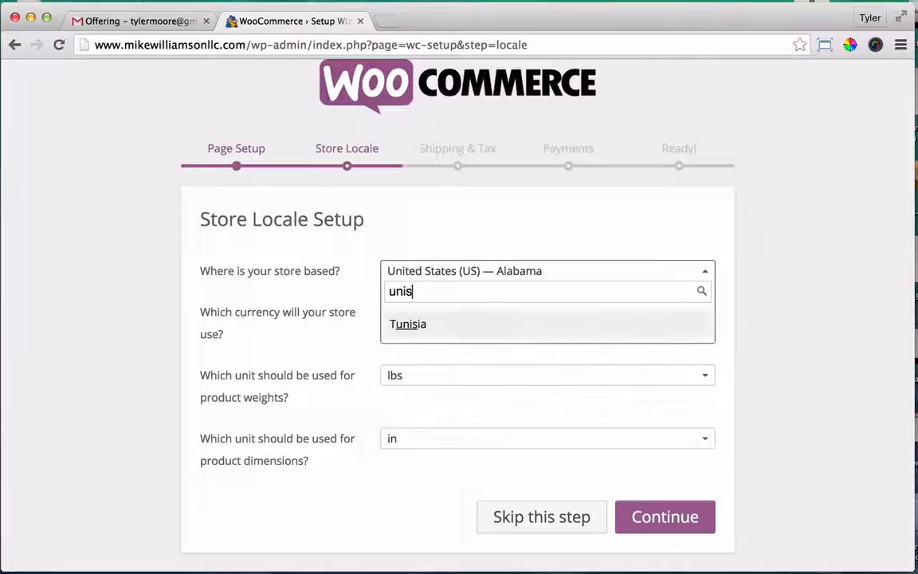
{"action": "scroll", "coordinate": [613, 373], "scroll_direction": "down", "scroll_amount": 5}
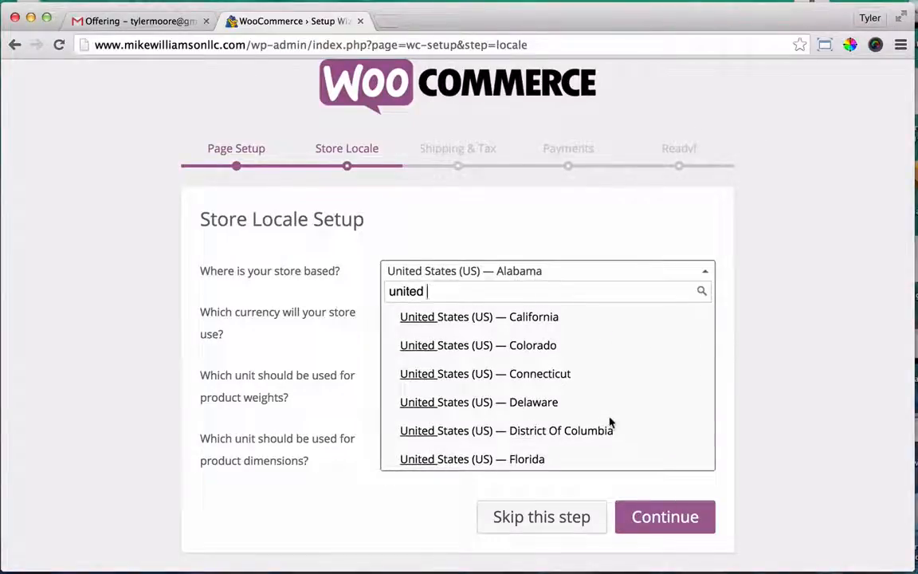
{"action": "scroll", "coordinate": [611, 423], "scroll_direction": "down", "scroll_amount": 3}
{"action": "scroll", "coordinate": [611, 423], "scroll_direction": "down", "scroll_amount": 8}
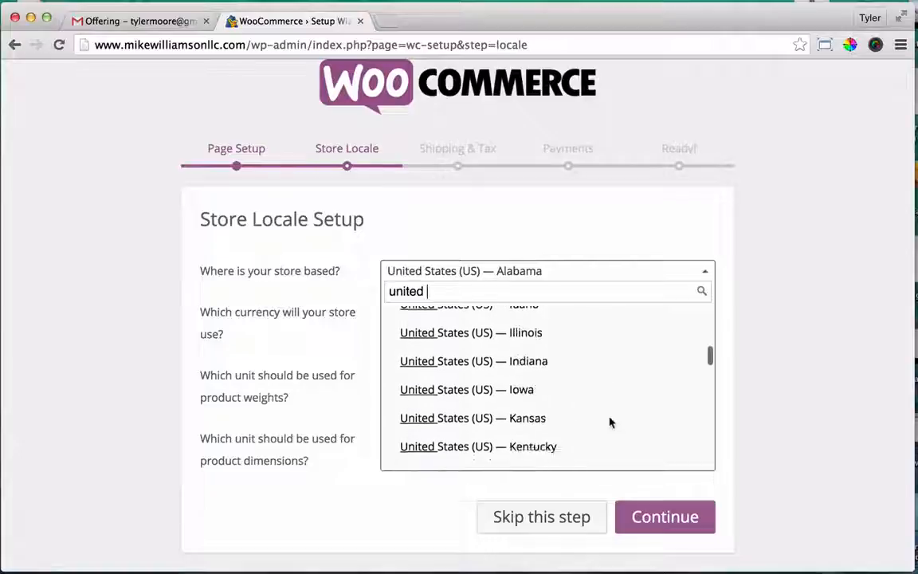
{"action": "scroll", "coordinate": [611, 423], "scroll_direction": "down", "scroll_amount": 8}
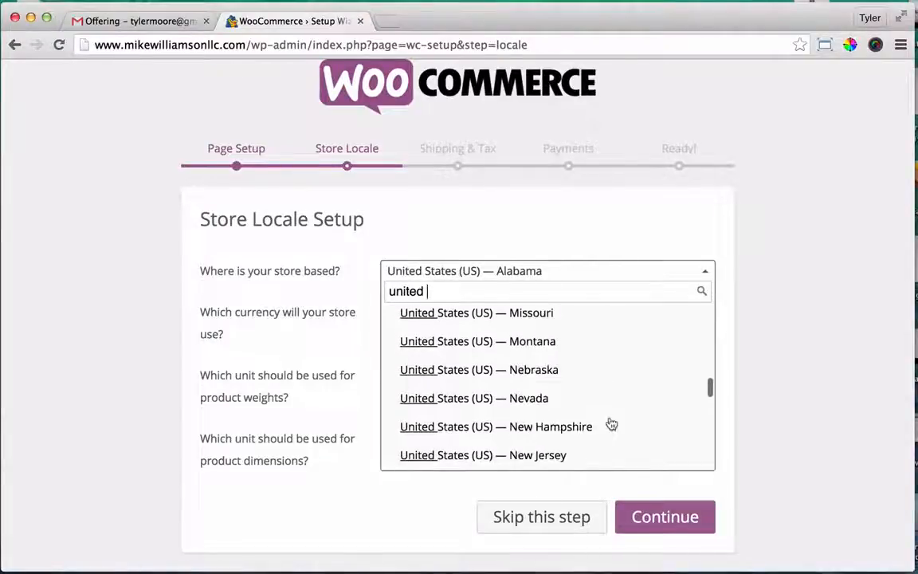
{"action": "scroll", "coordinate": [611, 423], "scroll_direction": "down", "scroll_amount": 2}
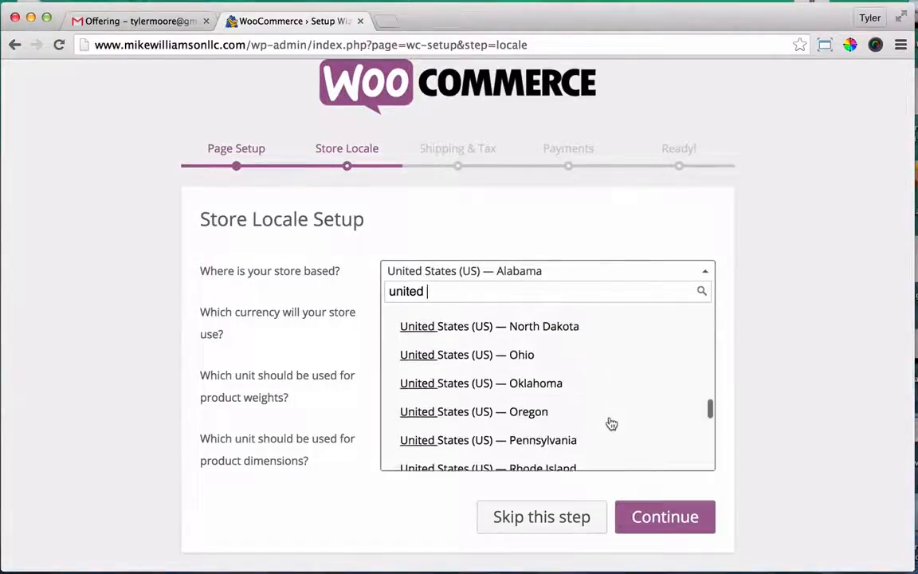
{"action": "left_click", "coordinate": [610, 417]}
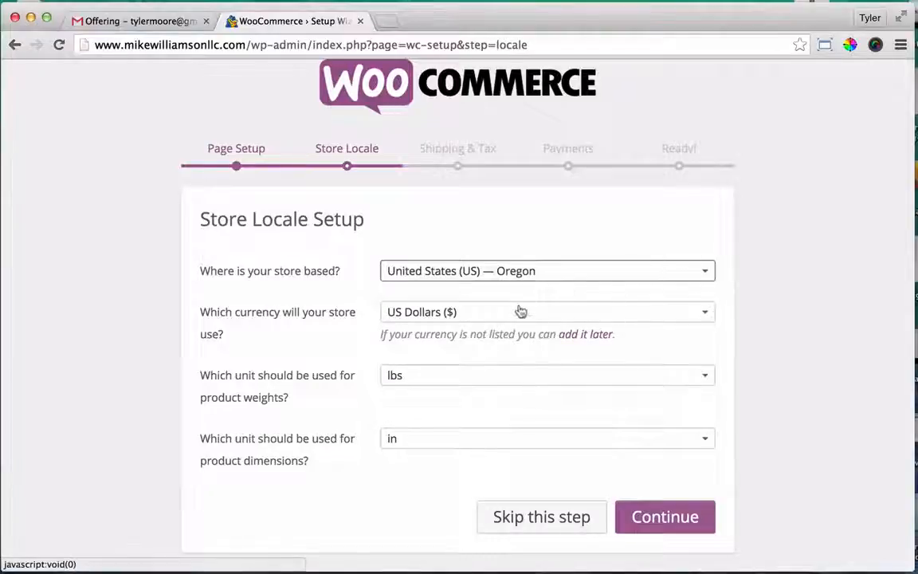
{"action": "left_click", "coordinate": [676, 519]}
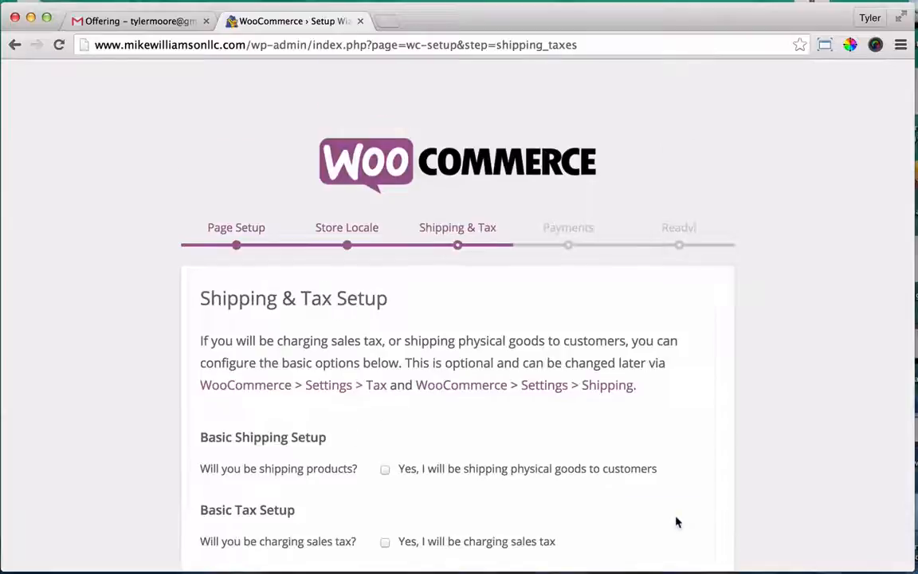
- Tick 'Yes, I will be shipping physical goods to customers', leave sales tax unchecked, and continue to Payments
{"action": "scroll", "coordinate": [625, 408], "scroll_direction": "down", "scroll_amount": 2}
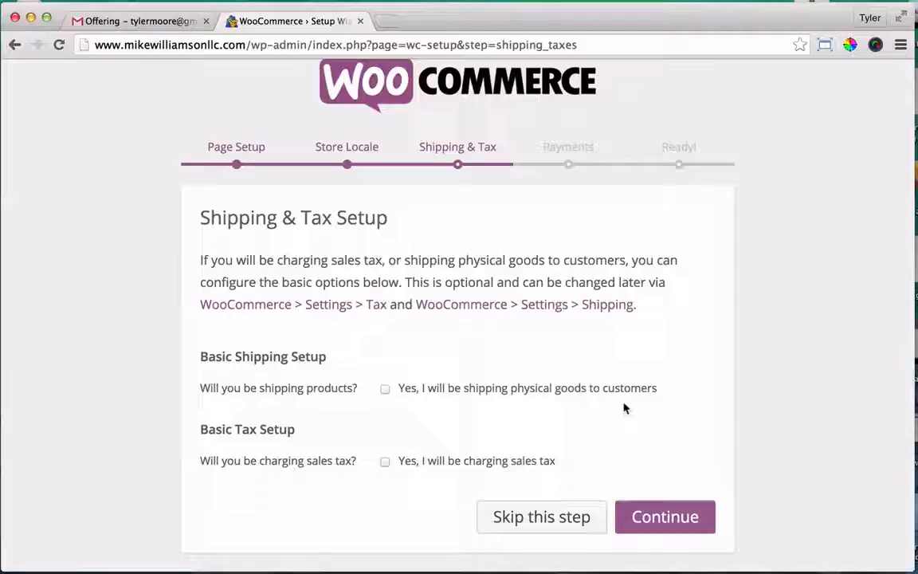
{"action": "left_click", "coordinate": [472, 392]}
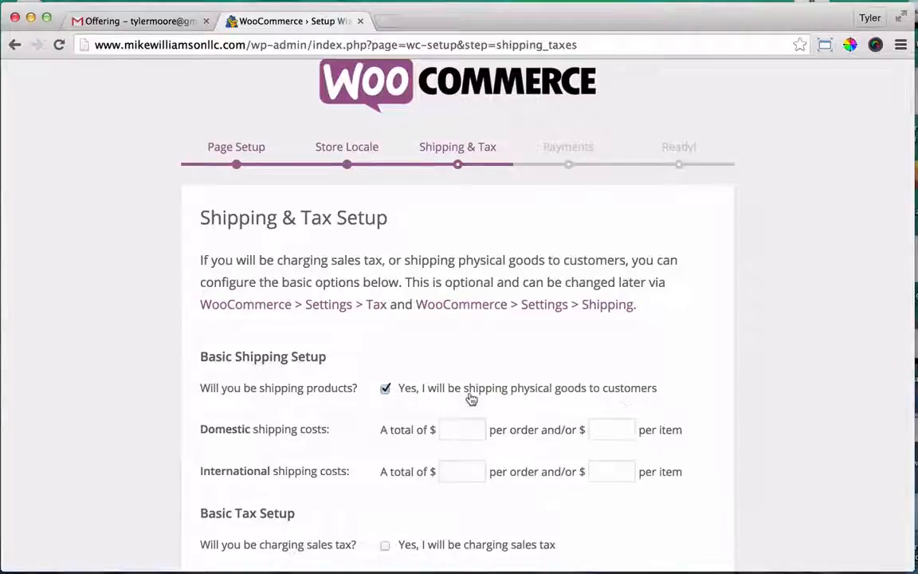
{"action": "scroll", "coordinate": [550, 416], "scroll_direction": "down", "scroll_amount": 3}
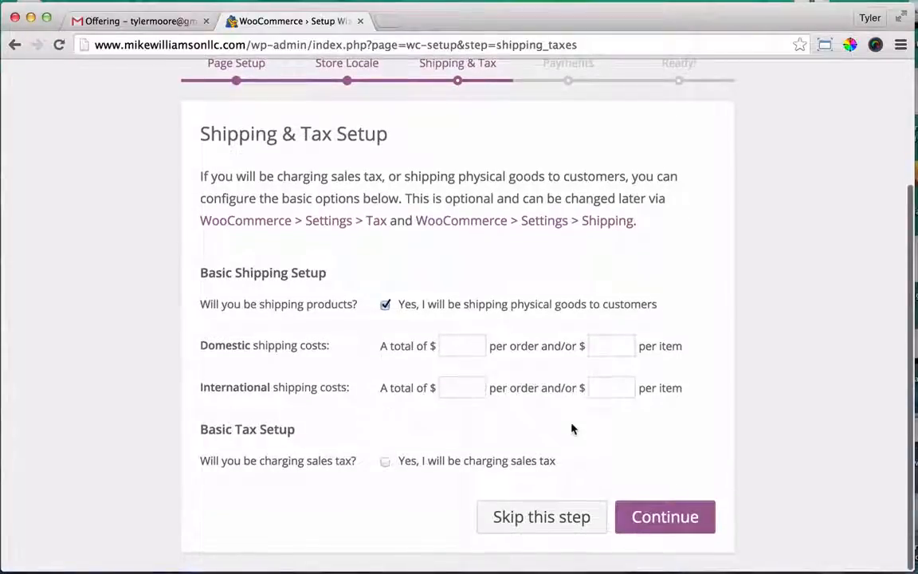
{"action": "left_click", "coordinate": [665, 520]}
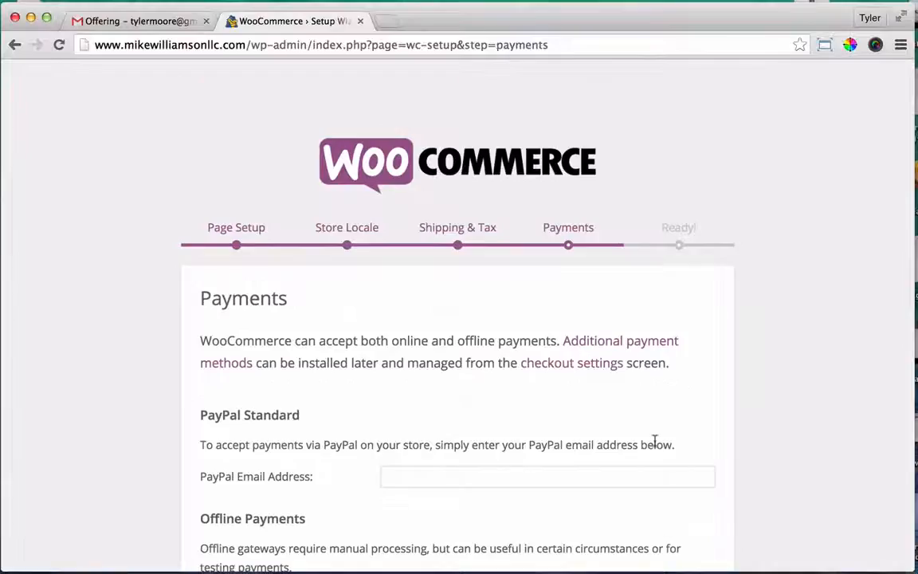
{"action": "scroll", "coordinate": [662, 403], "scroll_direction": "down", "scroll_amount": 5}
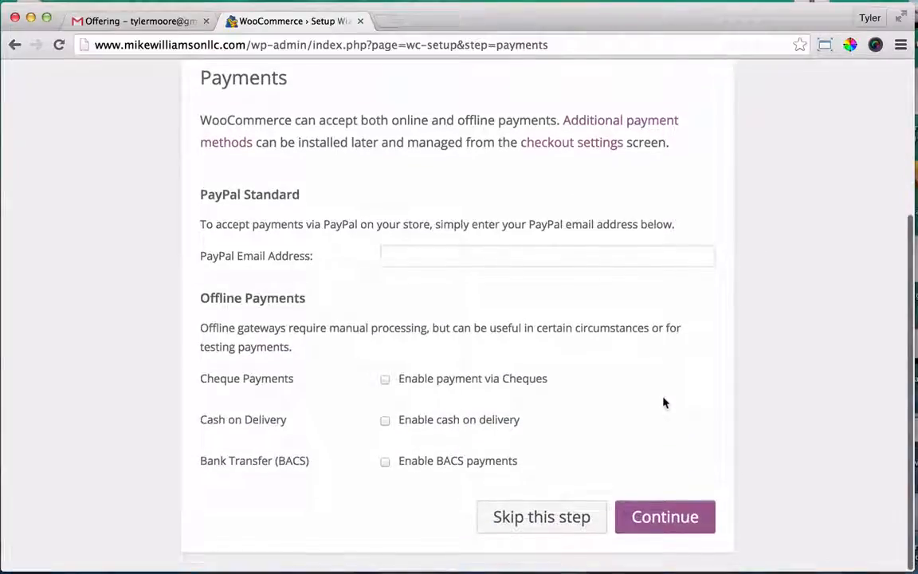
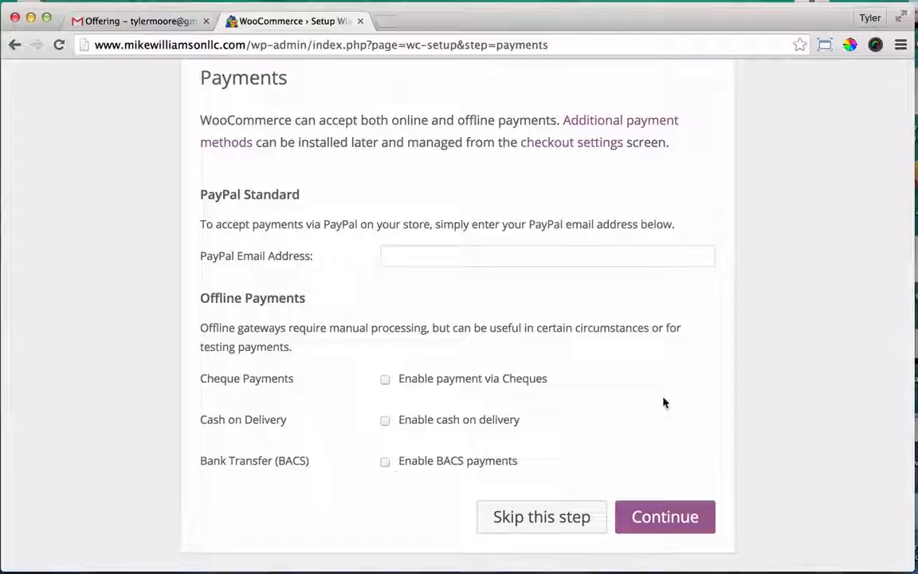
- Skip payment setup on the Payments step, landing on 'Your Store is Ready!'
{"action": "left_click", "coordinate": [564, 515]}
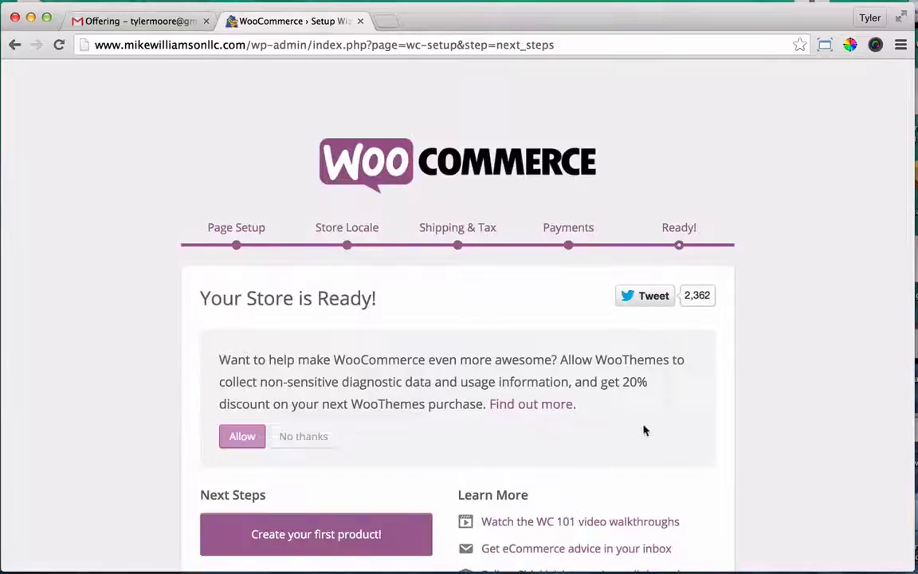
{"action": "scroll", "coordinate": [644, 428], "scroll_direction": "down", "scroll_amount": 3}
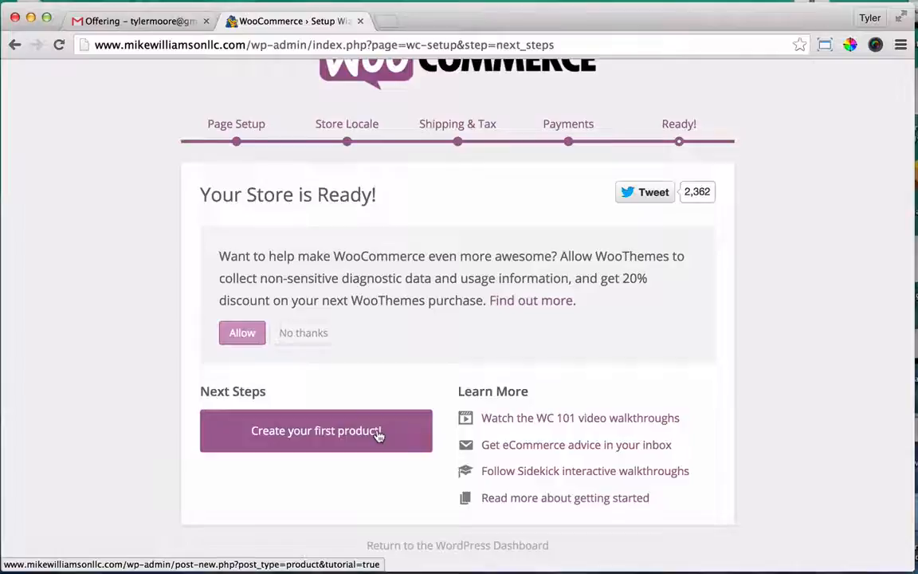
- Start the first product, dismiss the tips, and title it 'Test Product'
{"action": "left_click", "coordinate": [379, 434]}
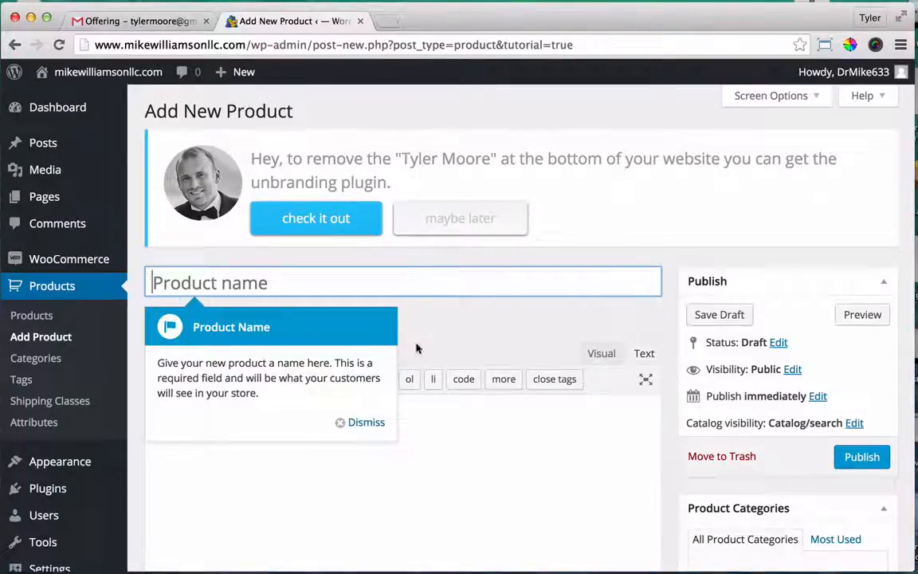
{"action": "left_click", "coordinate": [365, 424]}
{"action": "left_click", "coordinate": [498, 365]}
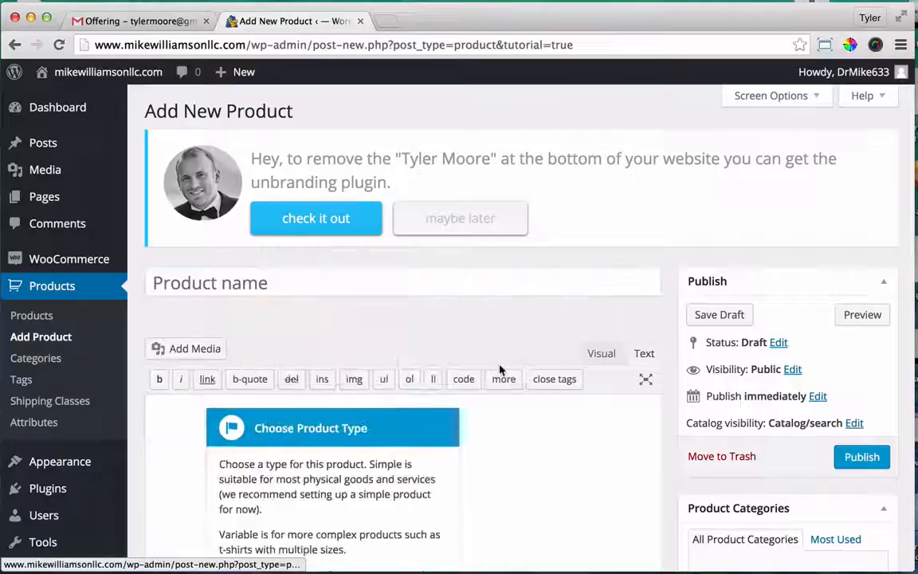
{"action": "left_click", "coordinate": [395, 283]}
{"action": "type", "text": "Test "}
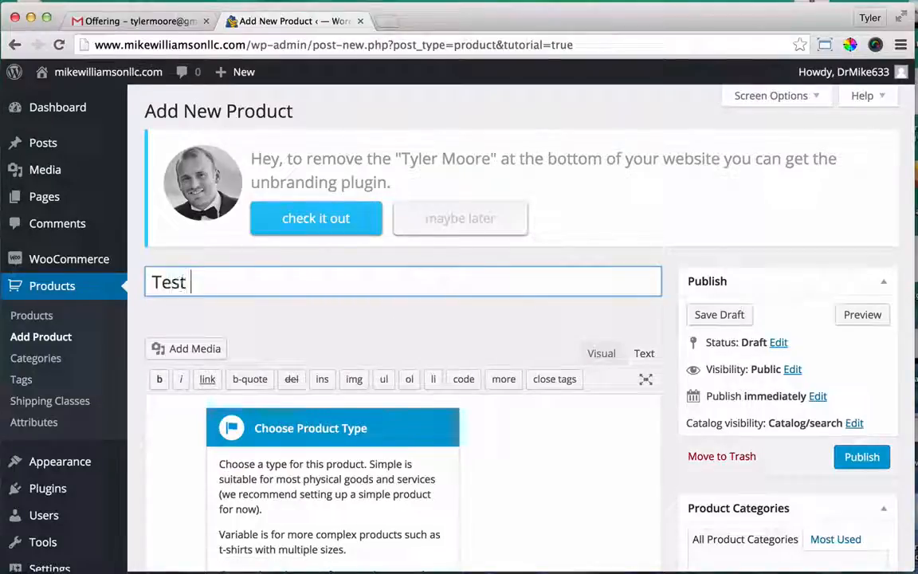
{"action": "type", "text": "Product"}
- Enter the product description 'This is a test product'
{"action": "left_click", "coordinate": [572, 478]}
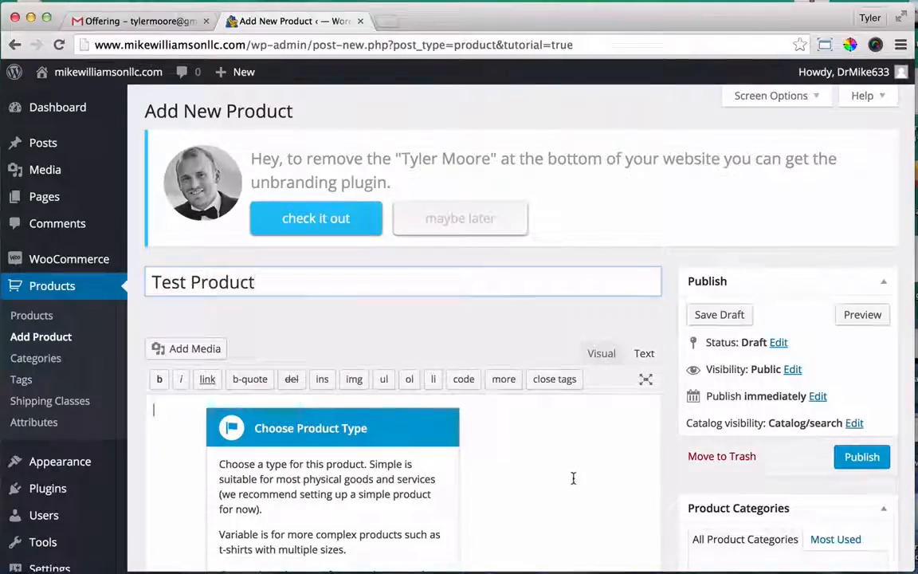
{"action": "scroll", "coordinate": [574, 477], "scroll_direction": "down", "scroll_amount": 5}
{"action": "left_click", "coordinate": [405, 423]}
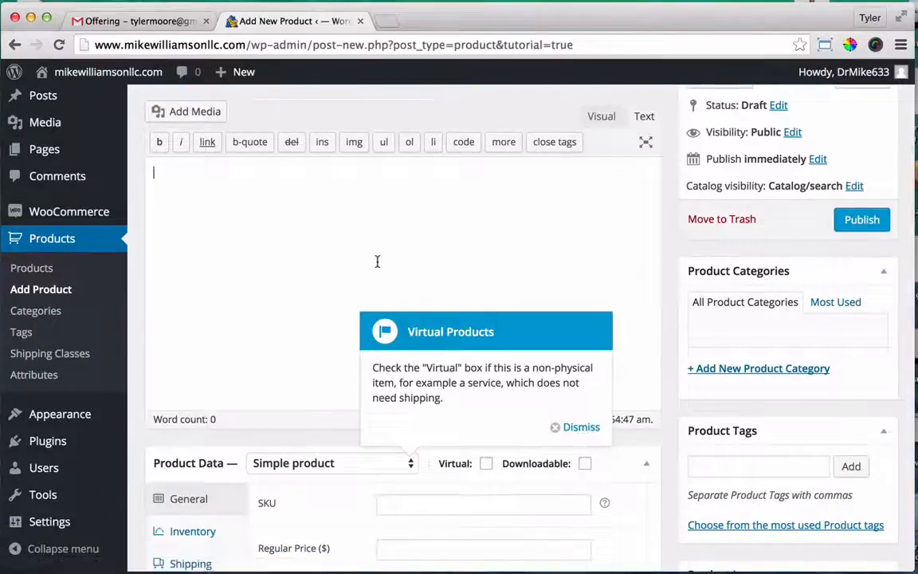
{"action": "scroll", "coordinate": [377, 261], "scroll_direction": "up", "scroll_amount": 5}
{"action": "type", "text": "This"}
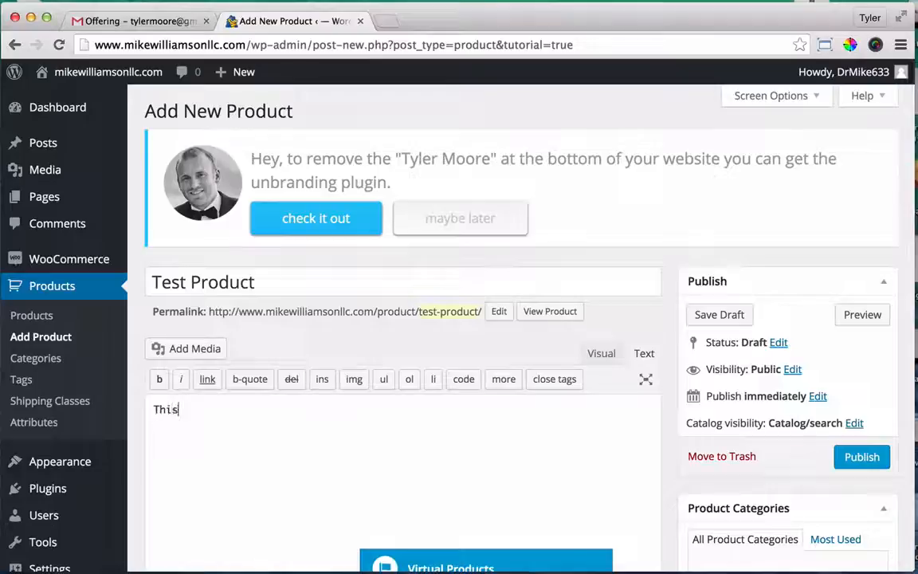
{"action": "type", "text": " is a test produc"}
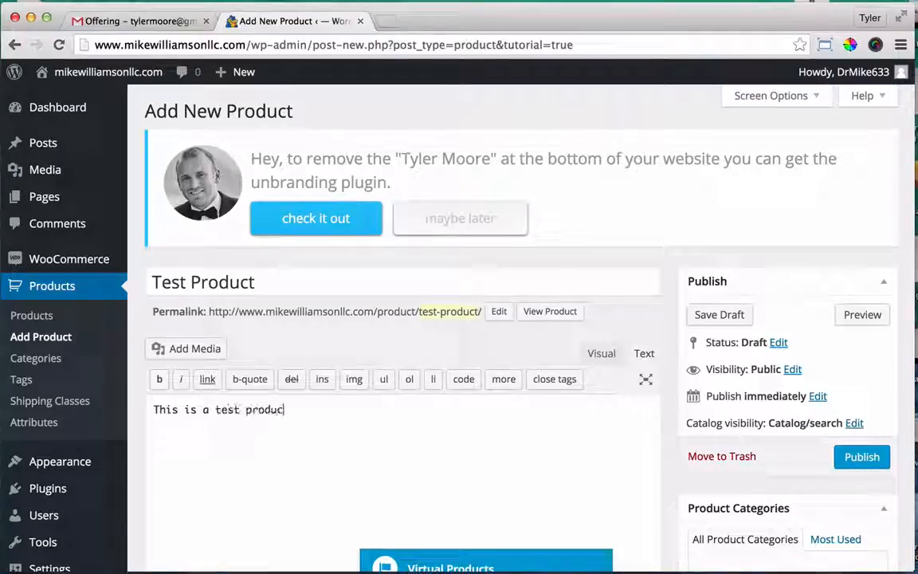
{"action": "type", "text": "t"}
{"action": "scroll", "coordinate": [662, 449], "scroll_direction": "down", "scroll_amount": 5}
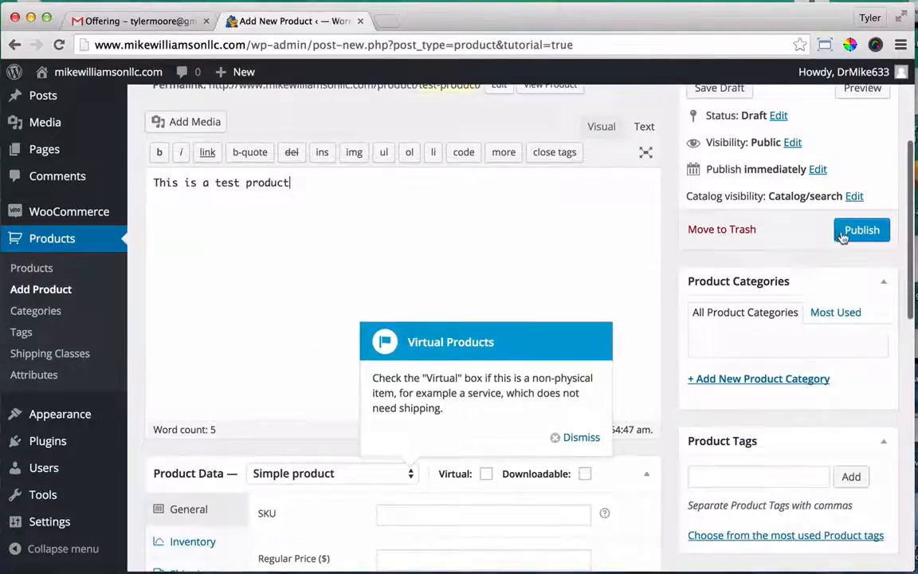
{"action": "scroll", "coordinate": [562, 272], "scroll_direction": "down", "scroll_amount": 4}
{"action": "scroll", "coordinate": [420, 409], "scroll_direction": "down", "scroll_amount": 3}
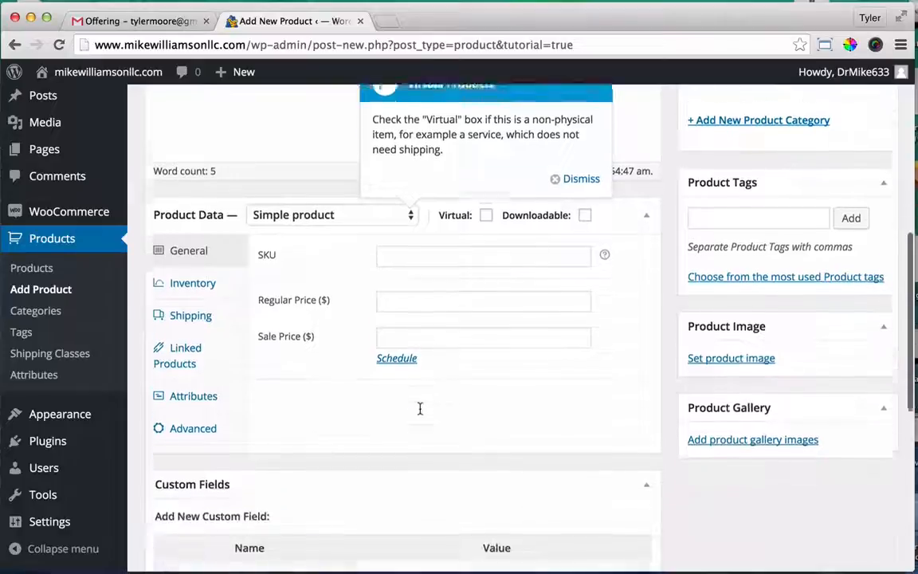
{"action": "scroll", "coordinate": [420, 412], "scroll_direction": "up", "scroll_amount": 3}
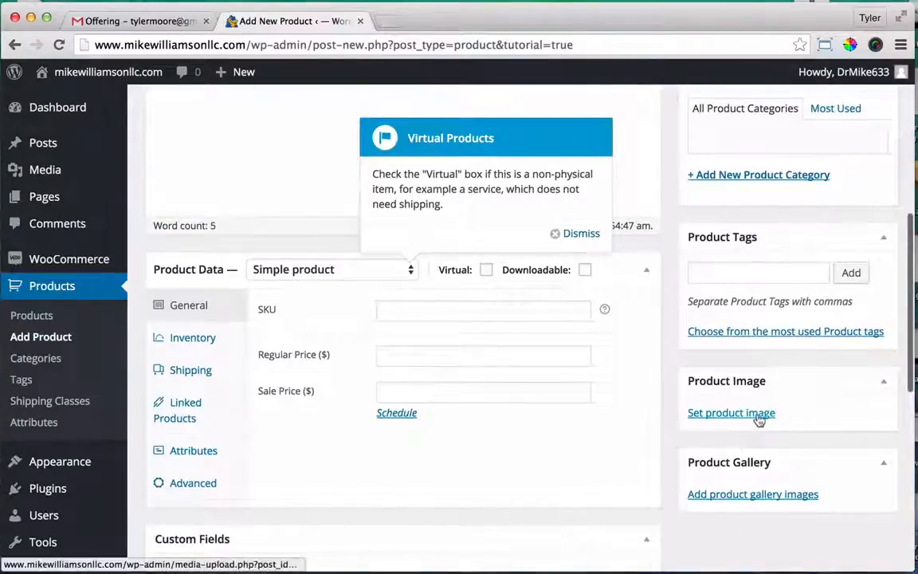
- Upload boy-746520_640.jpg from Projects/My Business/Images and set it as the product image
{"action": "left_click", "coordinate": [703, 414]}
{"action": "left_click", "coordinate": [75, 141]}
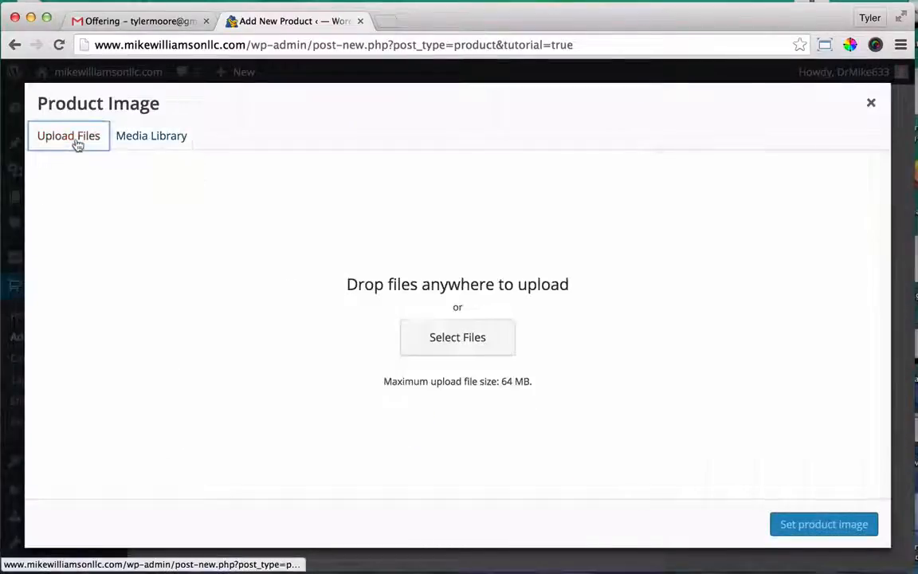
{"action": "left_click", "coordinate": [437, 335]}
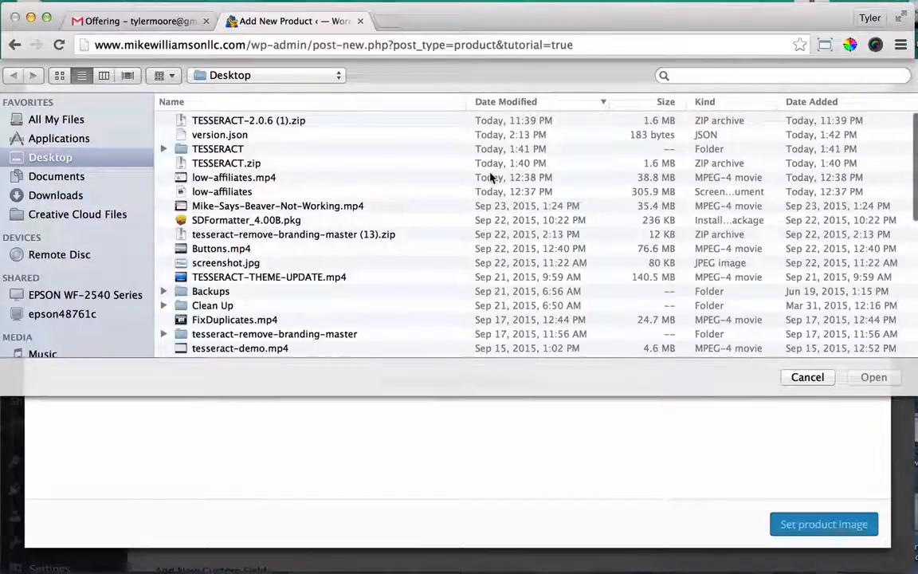
{"action": "scroll", "coordinate": [338, 247], "scroll_direction": "down", "scroll_amount": 10}
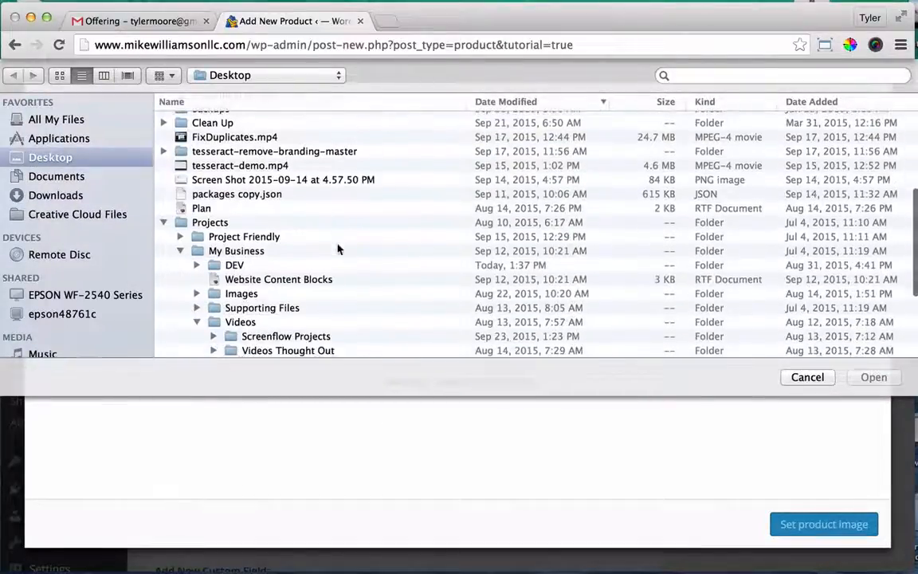
{"action": "scroll", "coordinate": [257, 260], "scroll_direction": "down", "scroll_amount": 2}
{"action": "left_click", "coordinate": [207, 239]}
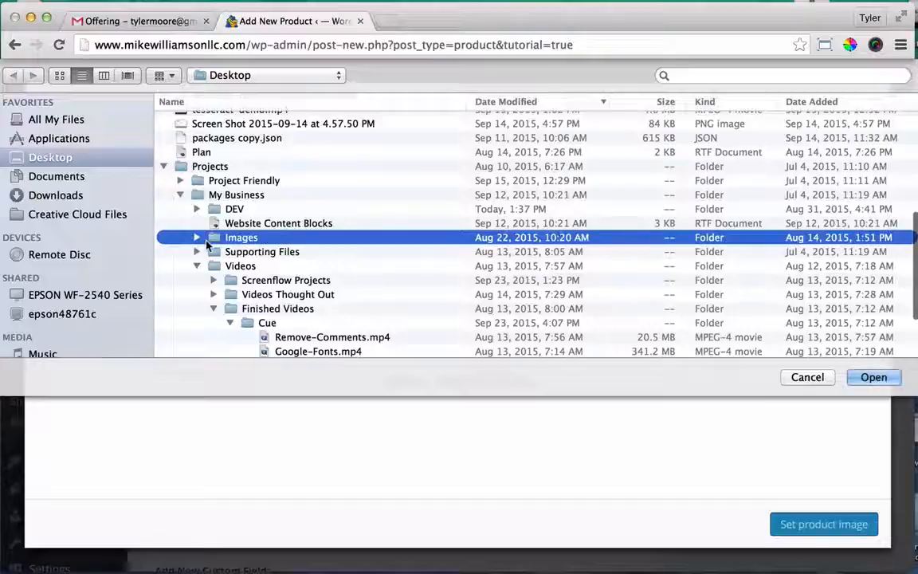
{"action": "left_click", "coordinate": [196, 239]}
{"action": "scroll", "coordinate": [396, 280], "scroll_direction": "down", "scroll_amount": 2}
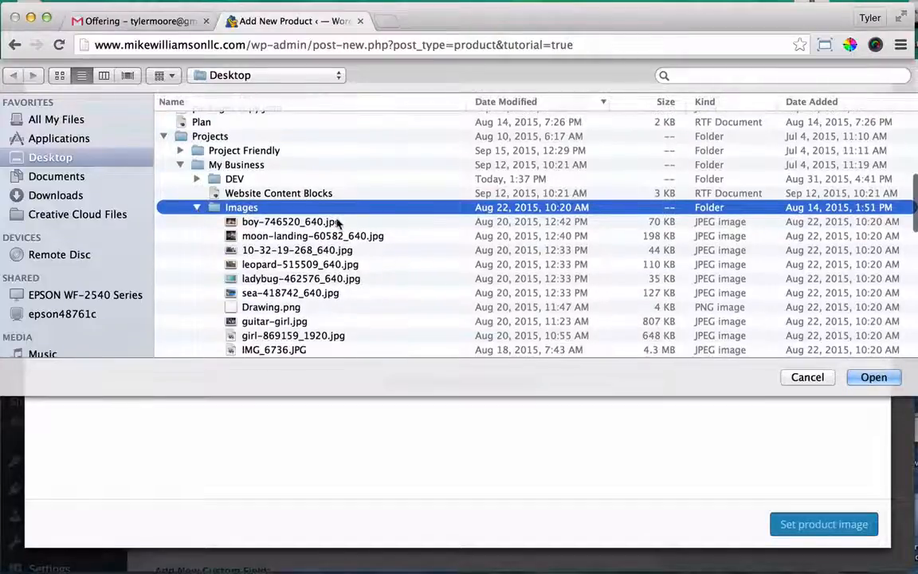
{"action": "left_click", "coordinate": [337, 223]}
{"action": "left_click", "coordinate": [873, 377]}
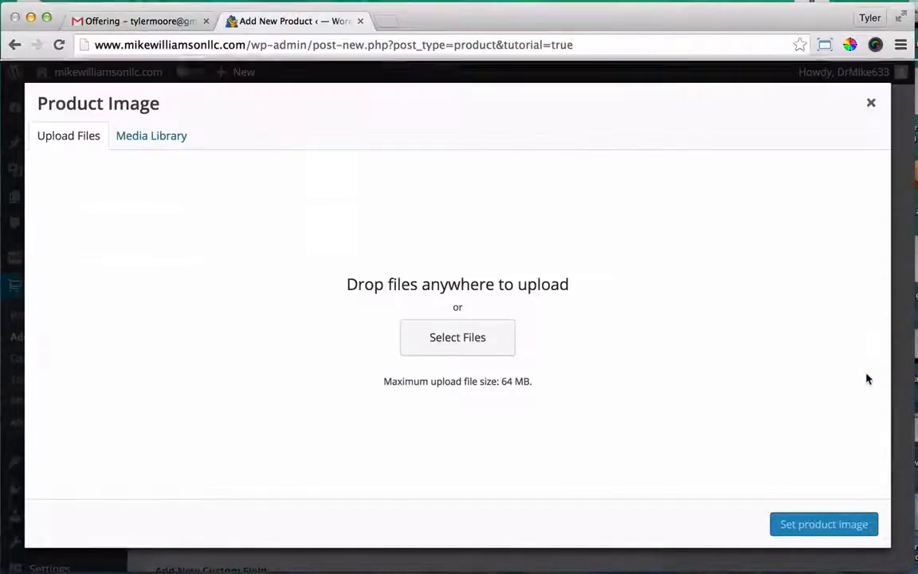
{"action": "left_click", "coordinate": [813, 526]}
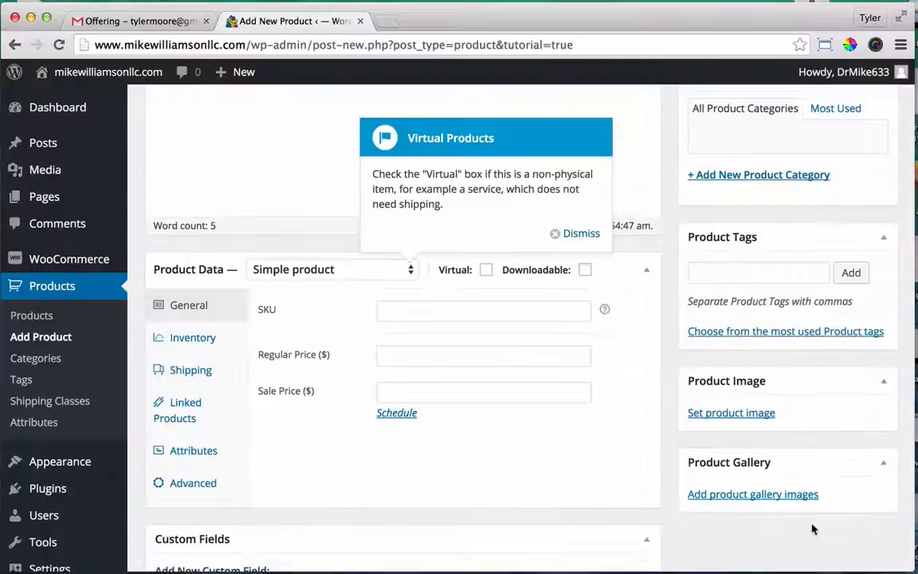
{"action": "scroll", "coordinate": [790, 369], "scroll_direction": "up", "scroll_amount": 10}
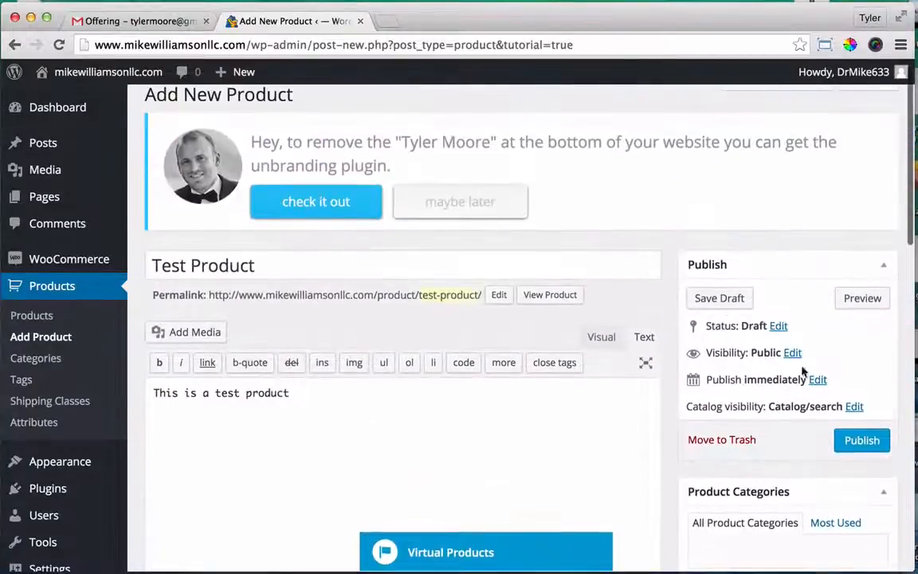
- Publish Test Product and confirm it appears with its photo on the Shop page
{"action": "left_click", "coordinate": [860, 443]}
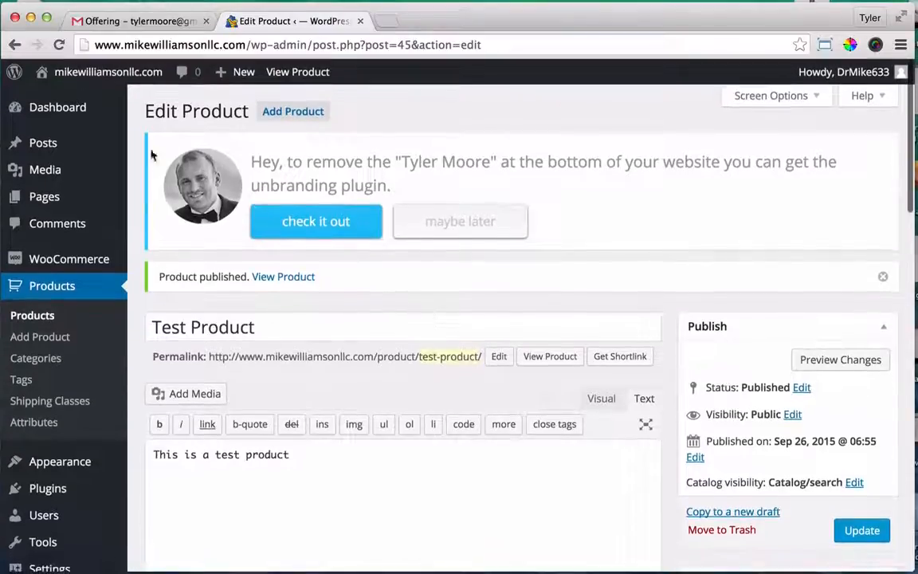
{"action": "mouse_move", "coordinate": [107, 72]}
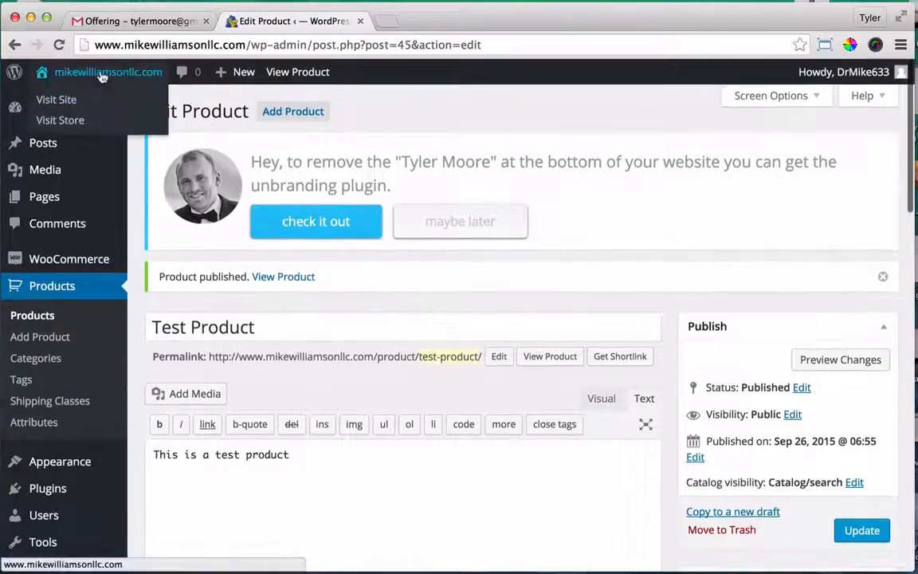
{"action": "left_click", "coordinate": [56, 100]}
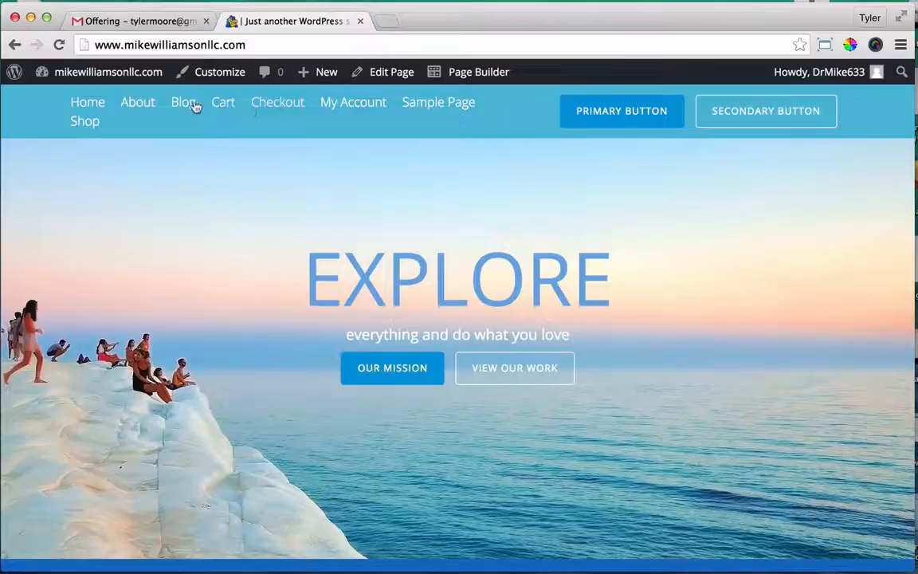
{"action": "left_click", "coordinate": [91, 134]}
{"action": "scroll", "coordinate": [387, 279], "scroll_direction": "down", "scroll_amount": 3}
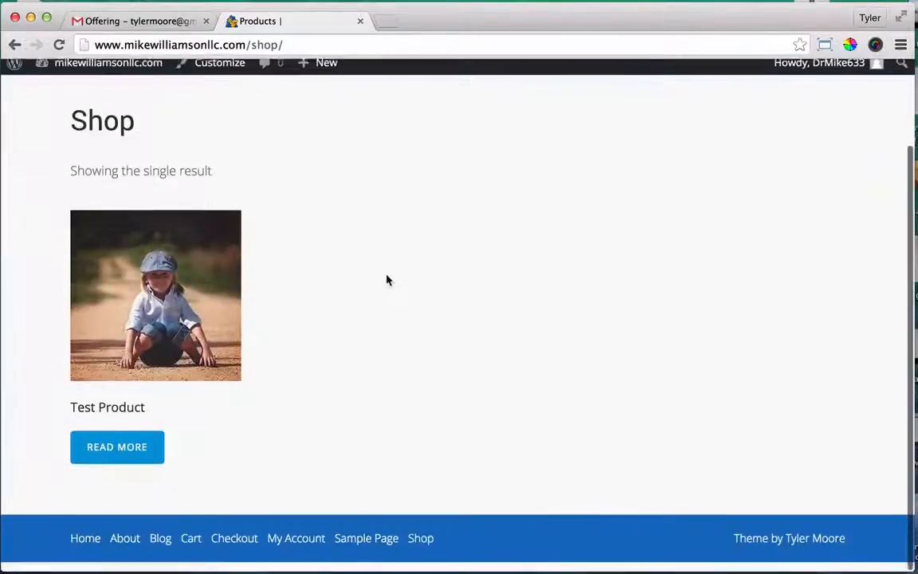
{"action": "scroll", "coordinate": [343, 267], "scroll_direction": "up", "scroll_amount": 3}
- Return to the admin Dashboard from the admin bar
{"action": "mouse_move", "coordinate": [82, 75]}
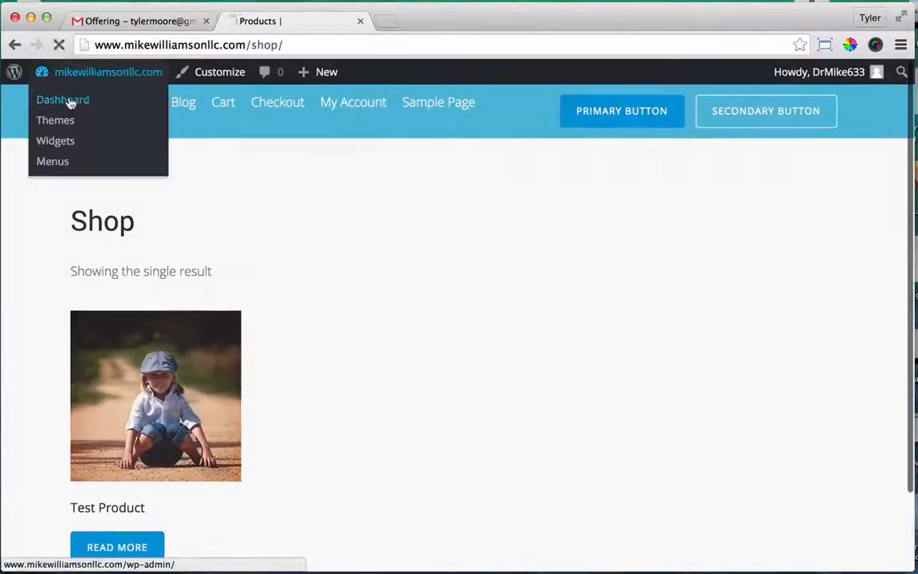
{"action": "left_click", "coordinate": [71, 102]}
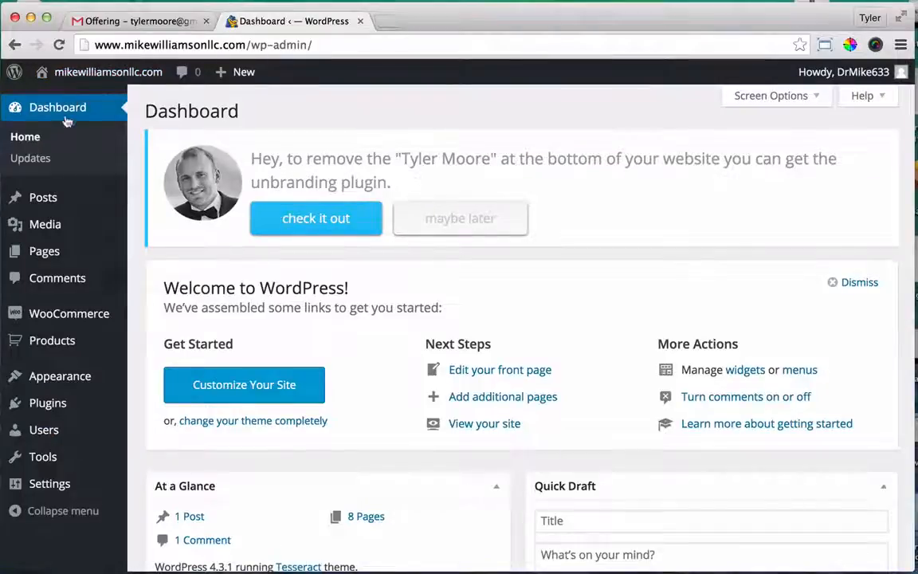
{"action": "mouse_move", "coordinate": [85, 380]}
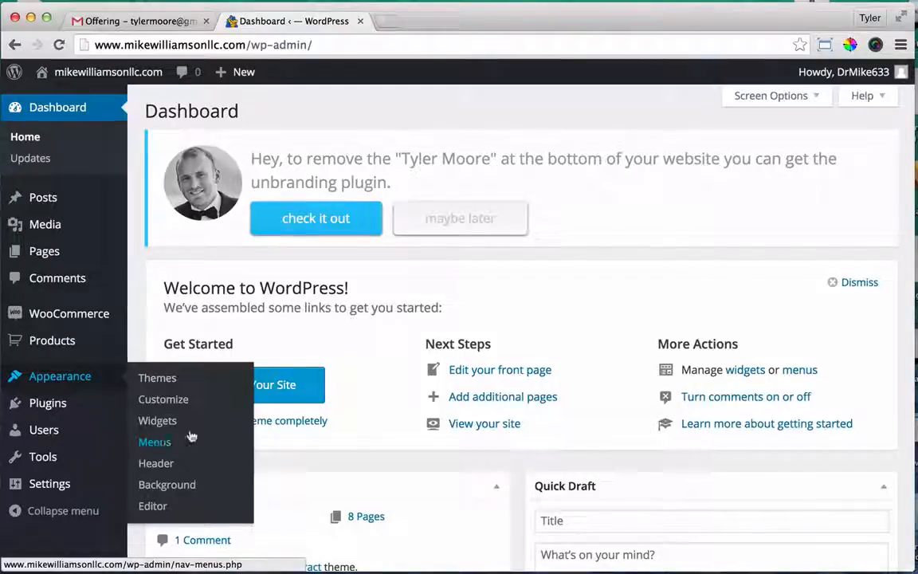
- Create a new navigation menu named 'Main'
{"action": "left_click", "coordinate": [162, 443]}
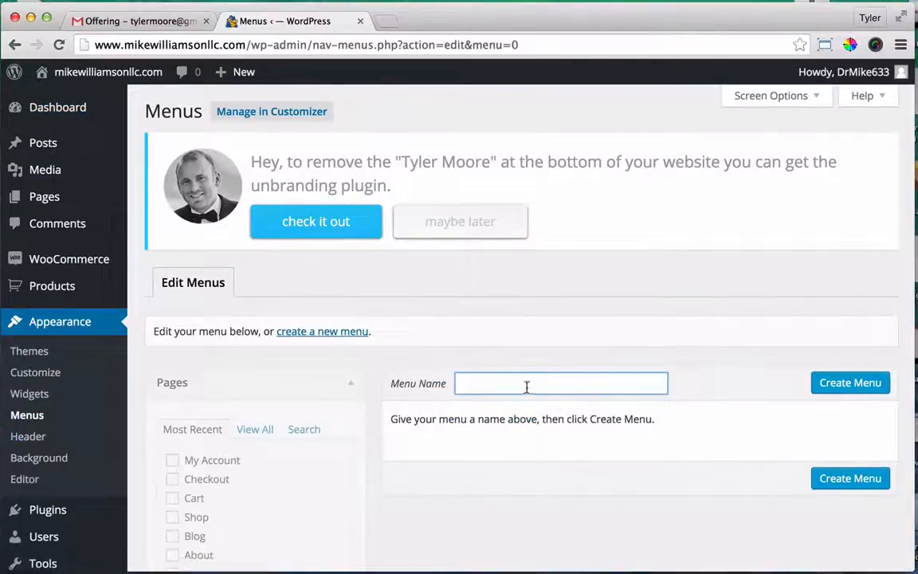
{"action": "type", "text": "Main"}
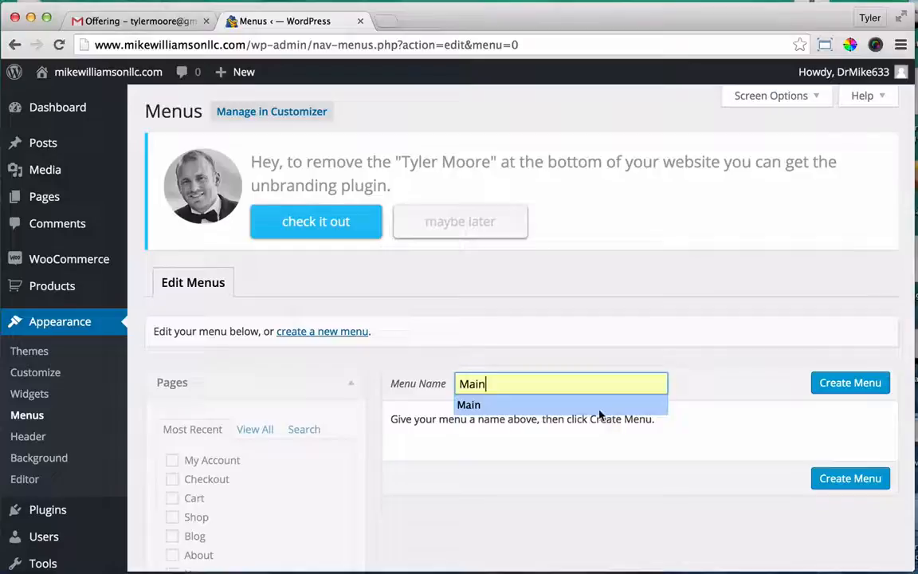
{"action": "left_click", "coordinate": [599, 408]}
{"action": "left_click", "coordinate": [863, 385]}
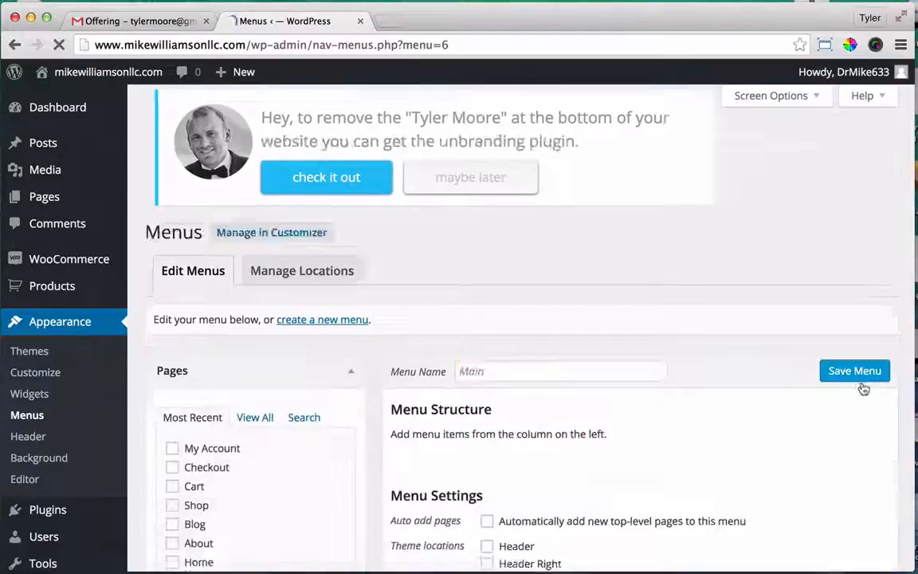
- Add Home, About, Blog and Shop to Main in that order and save it
{"action": "scroll", "coordinate": [659, 375], "scroll_direction": "down", "scroll_amount": 5}
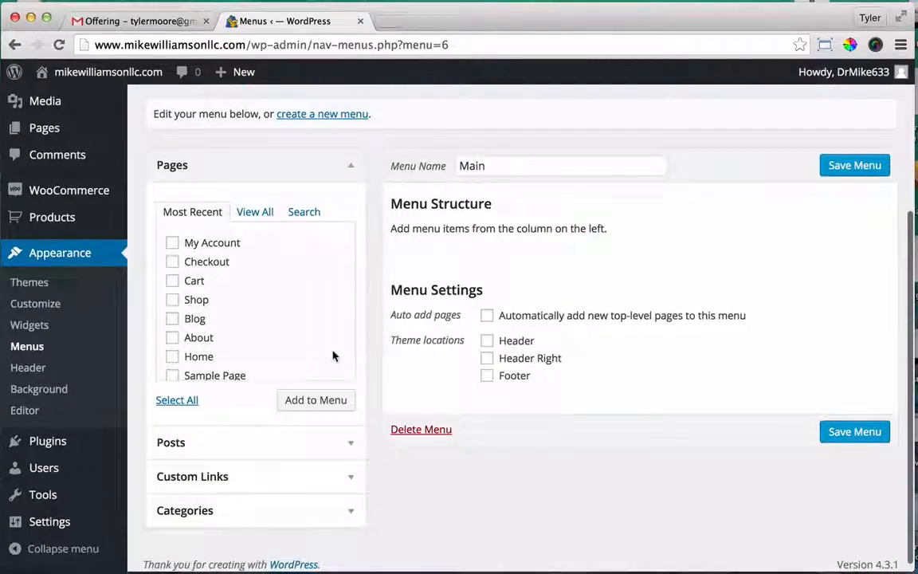
{"action": "scroll", "coordinate": [272, 333], "scroll_direction": "down", "scroll_amount": 2}
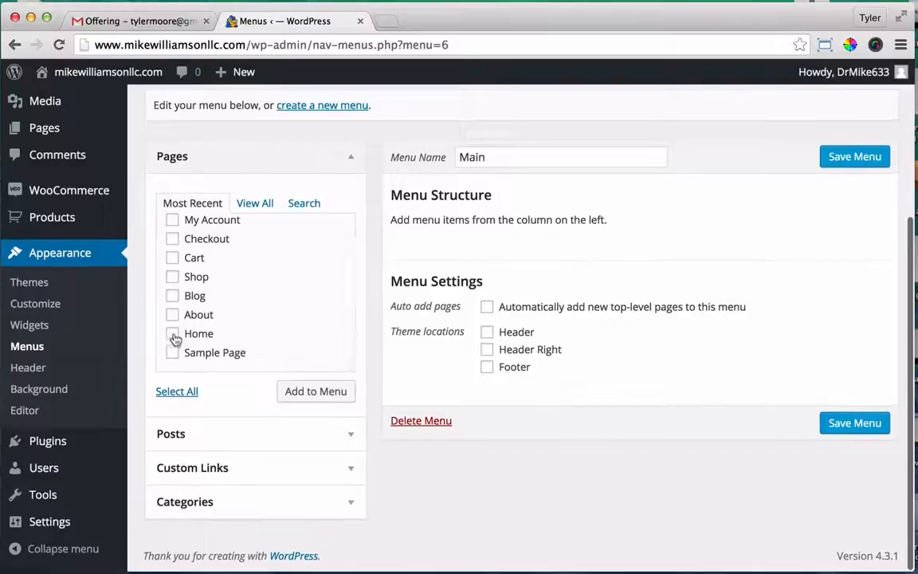
{"action": "left_click", "coordinate": [172, 334]}
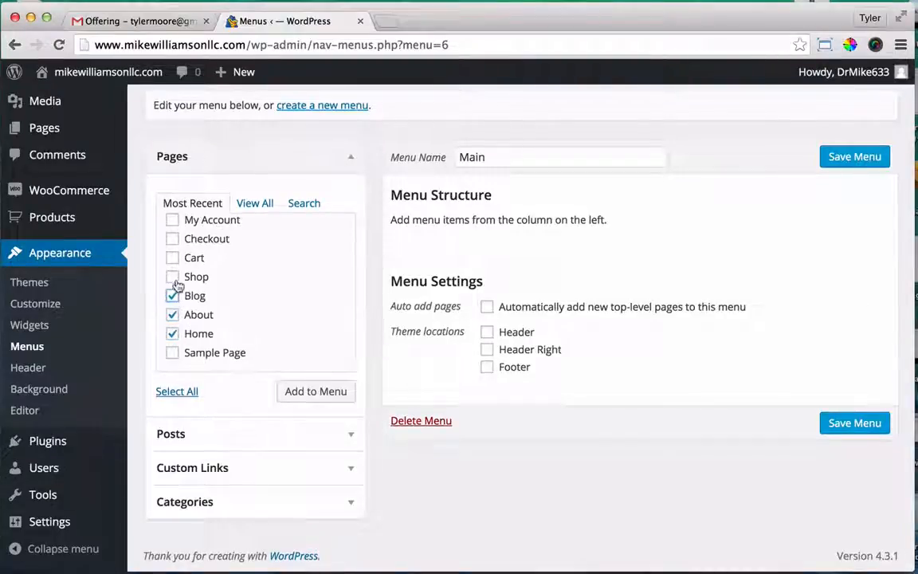
{"action": "left_click", "coordinate": [303, 399]}
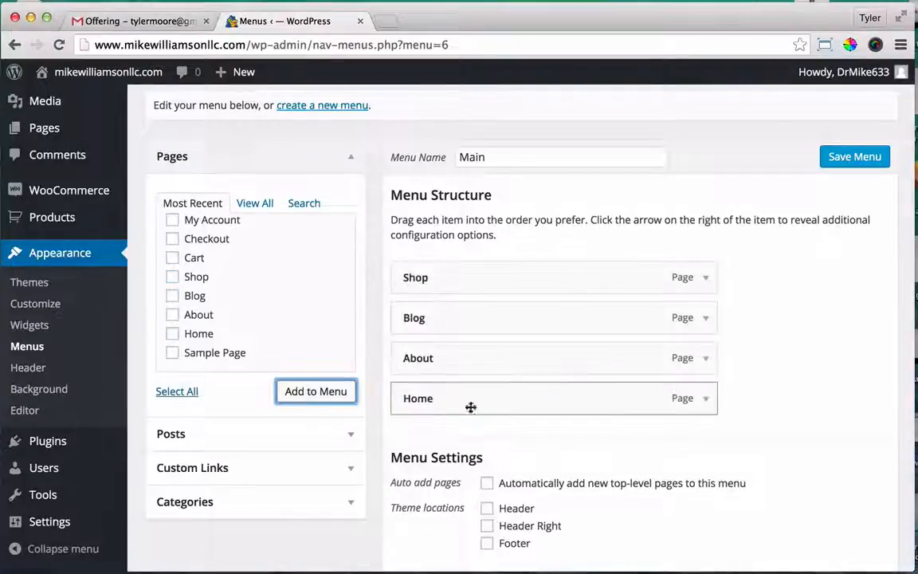
{"action": "left_click_drag", "start_coordinate": [469, 405], "coordinate": [443, 278]}
{"action": "left_click_drag", "start_coordinate": [431, 398], "coordinate": [424, 318]}
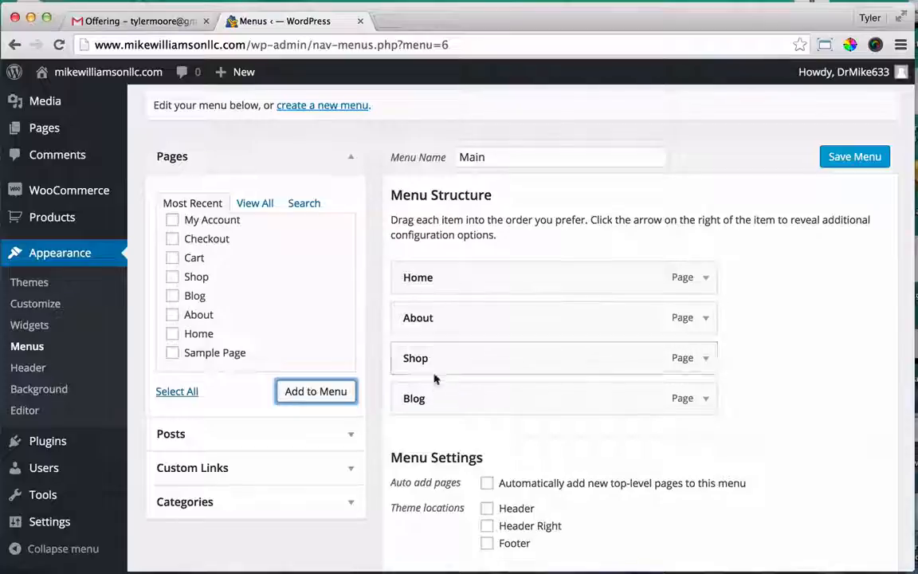
{"action": "left_click_drag", "start_coordinate": [431, 368], "coordinate": [430, 422]}
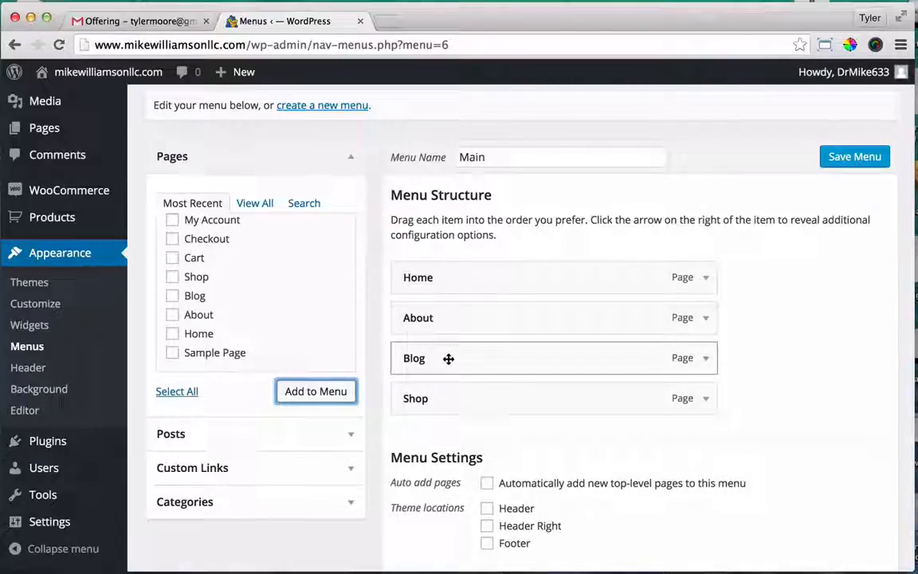
{"action": "left_click", "coordinate": [841, 159]}
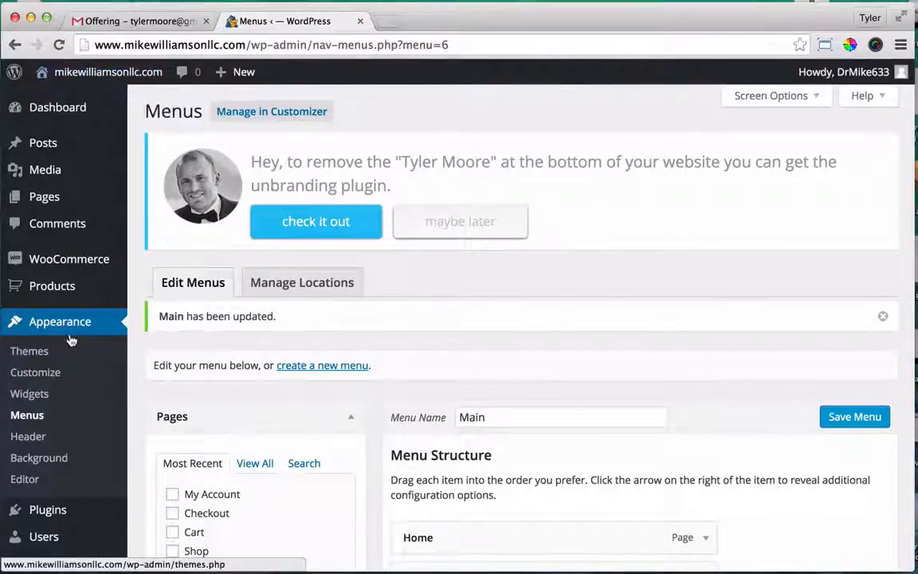
- Visit the live site and open the Customizer from the admin bar
{"action": "mouse_move", "coordinate": [90, 80]}
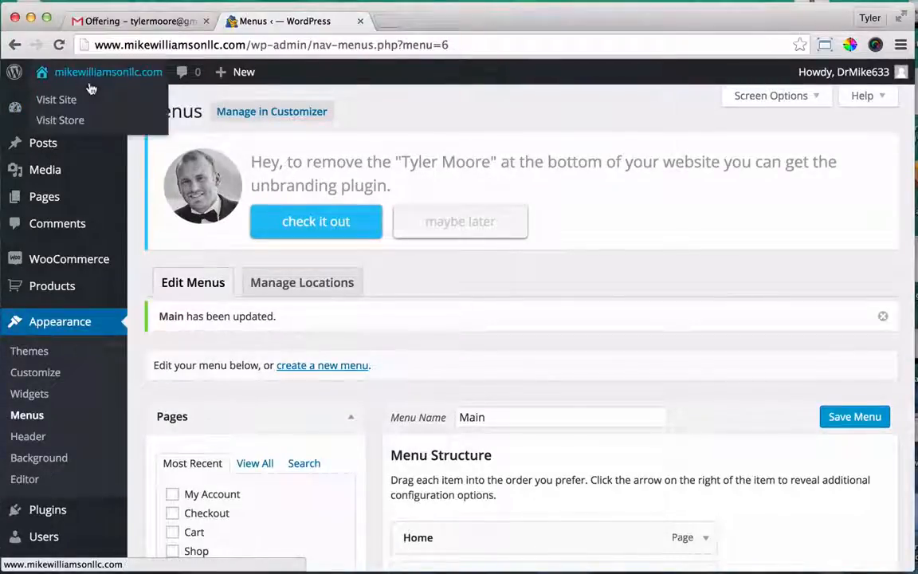
{"action": "left_click", "coordinate": [60, 97]}
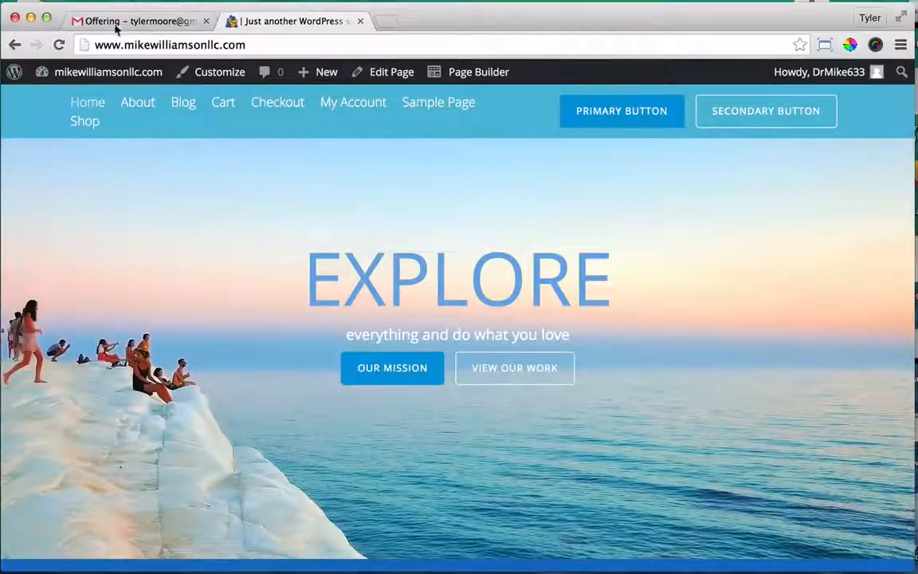
{"action": "mouse_move", "coordinate": [97, 78]}
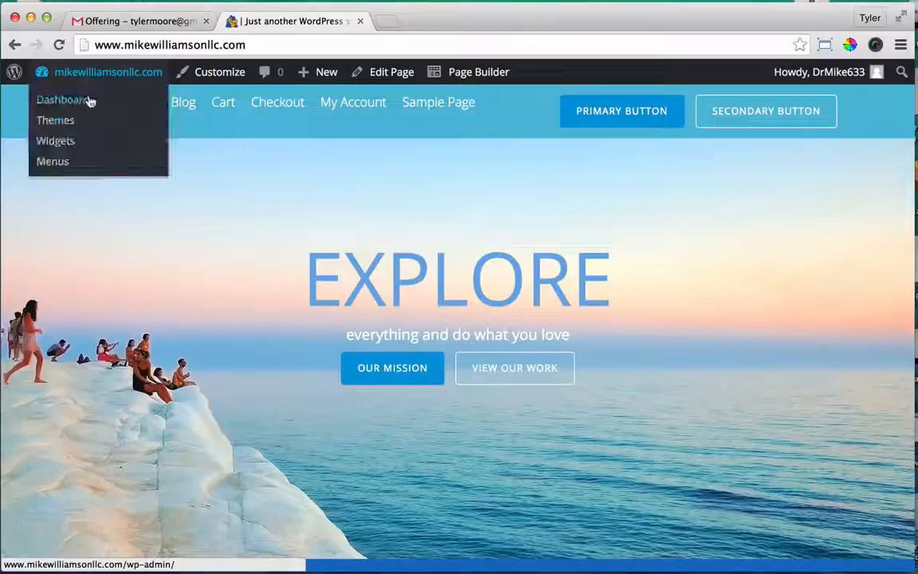
{"action": "left_click", "coordinate": [90, 101]}
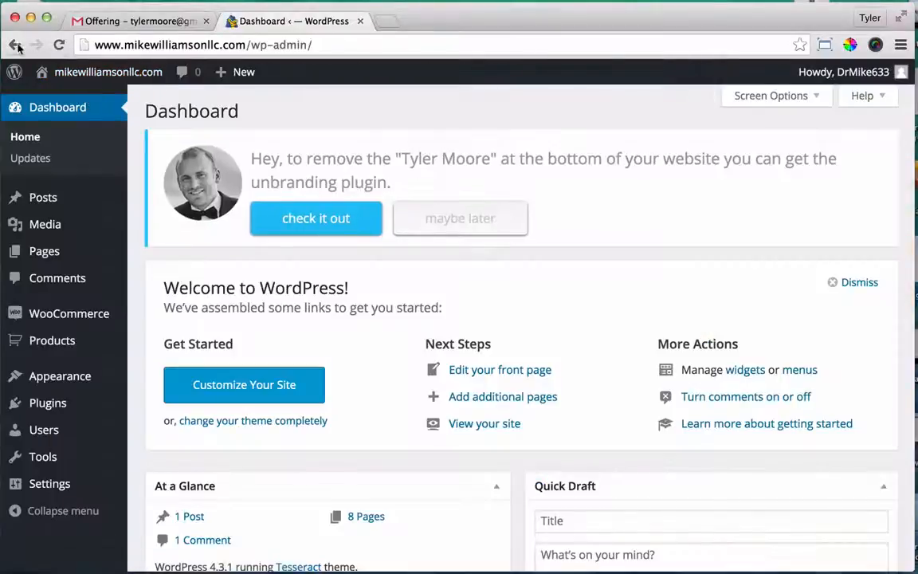
{"action": "left_click", "coordinate": [14, 45]}
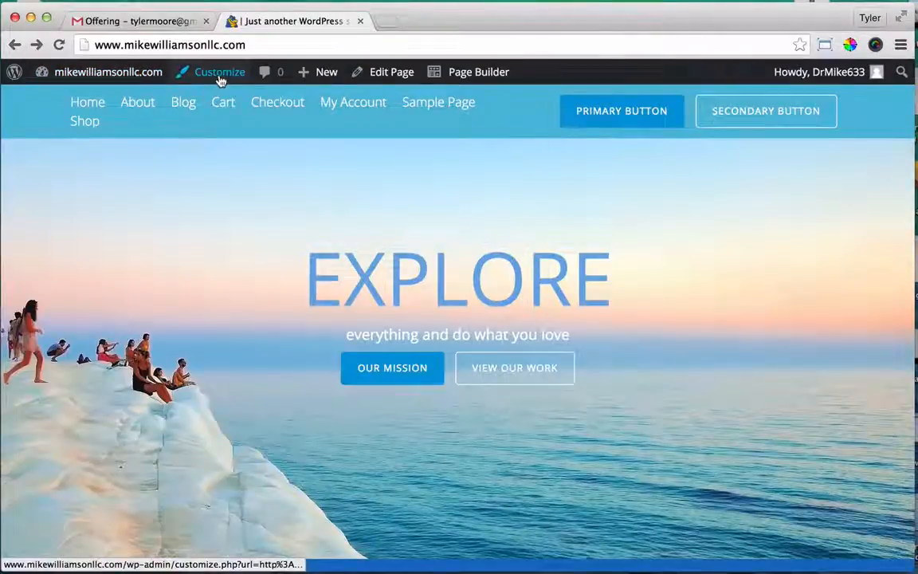
{"action": "left_click", "coordinate": [220, 81]}
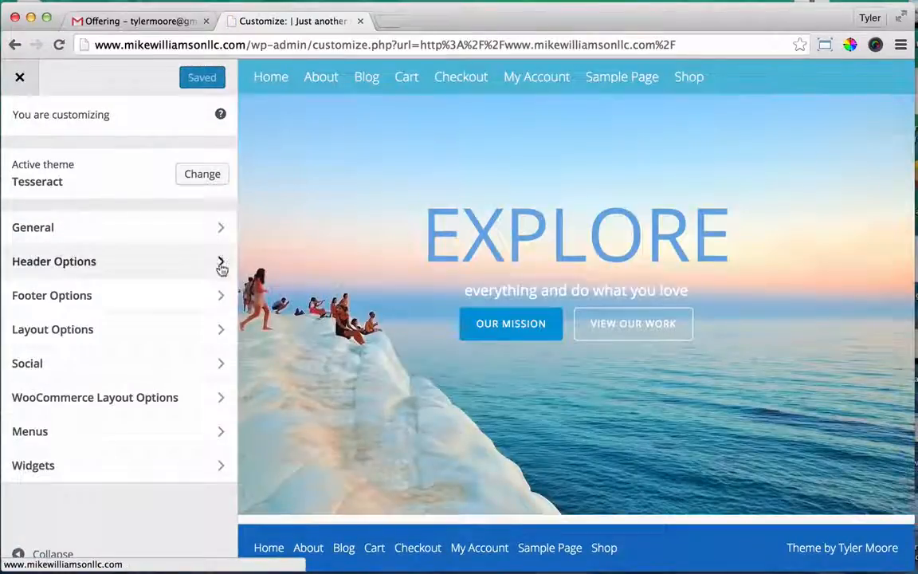
- Assign Main to the Header and Footer menu locations, leaving Header Right on — Select —
{"action": "left_click", "coordinate": [212, 432]}
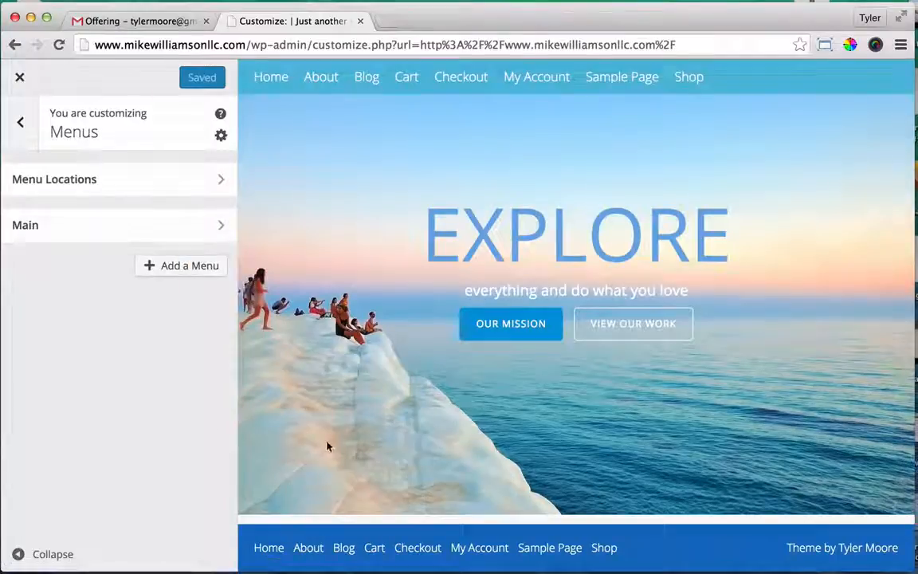
{"action": "left_click", "coordinate": [208, 190]}
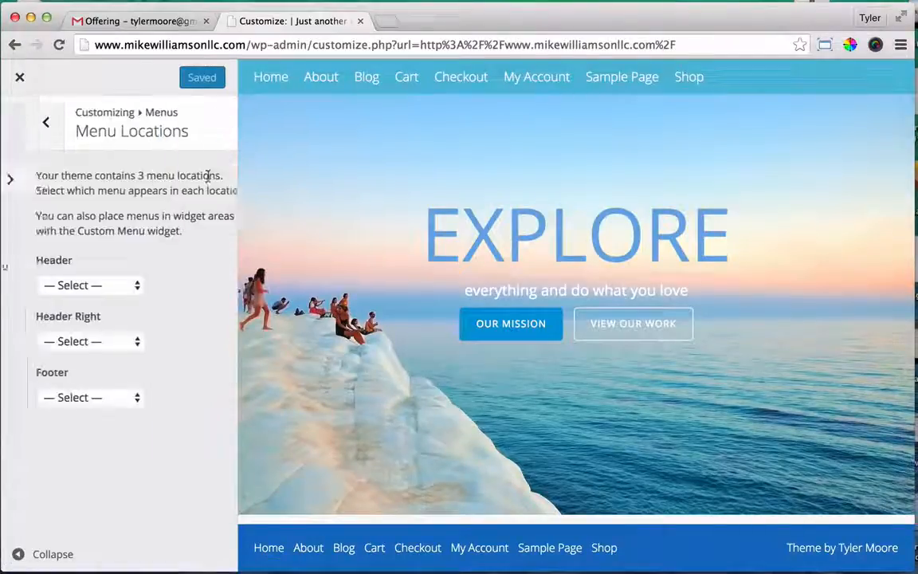
{"action": "left_click", "coordinate": [68, 284]}
{"action": "left_click", "coordinate": [73, 300]}
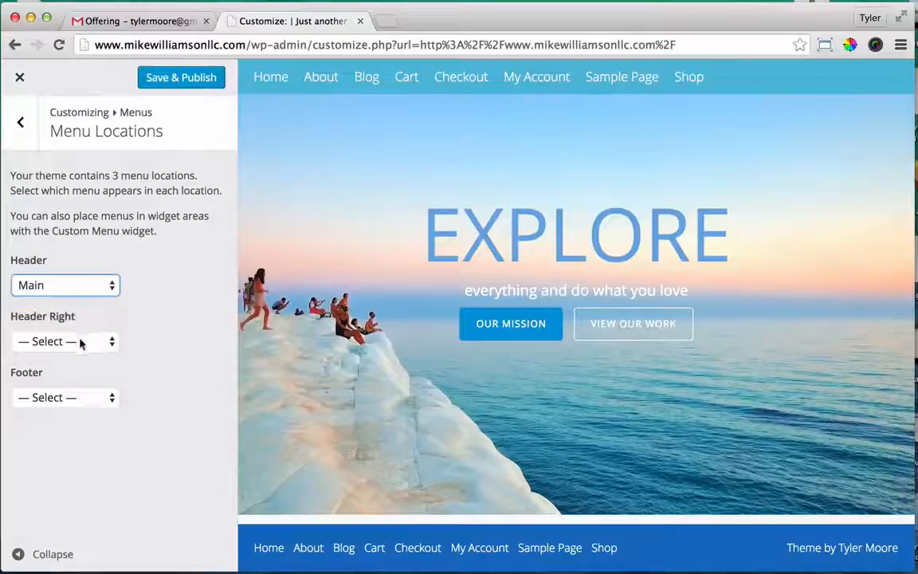
{"action": "left_click", "coordinate": [80, 341]}
{"action": "left_click", "coordinate": [70, 357]}
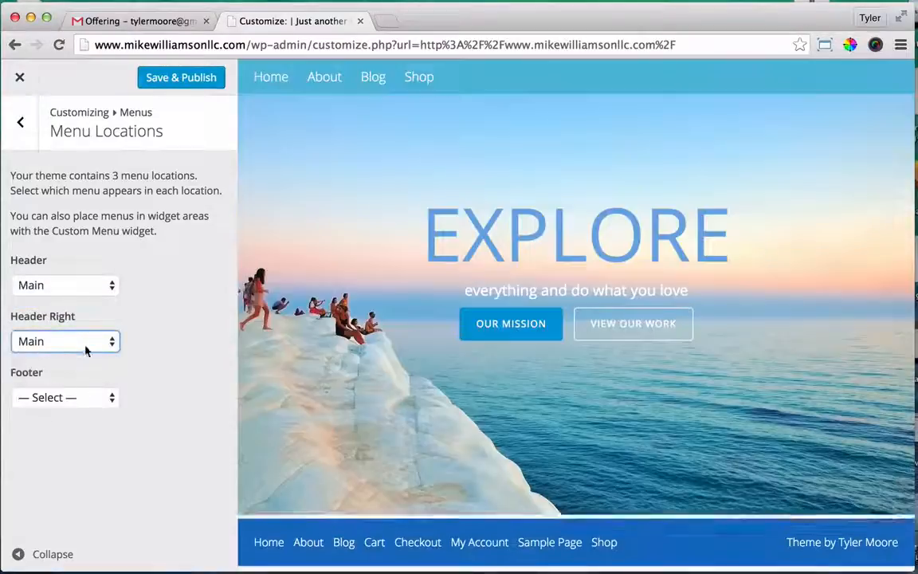
{"action": "left_click", "coordinate": [86, 343]}
{"action": "left_click", "coordinate": [82, 327]}
{"action": "left_click", "coordinate": [79, 398]}
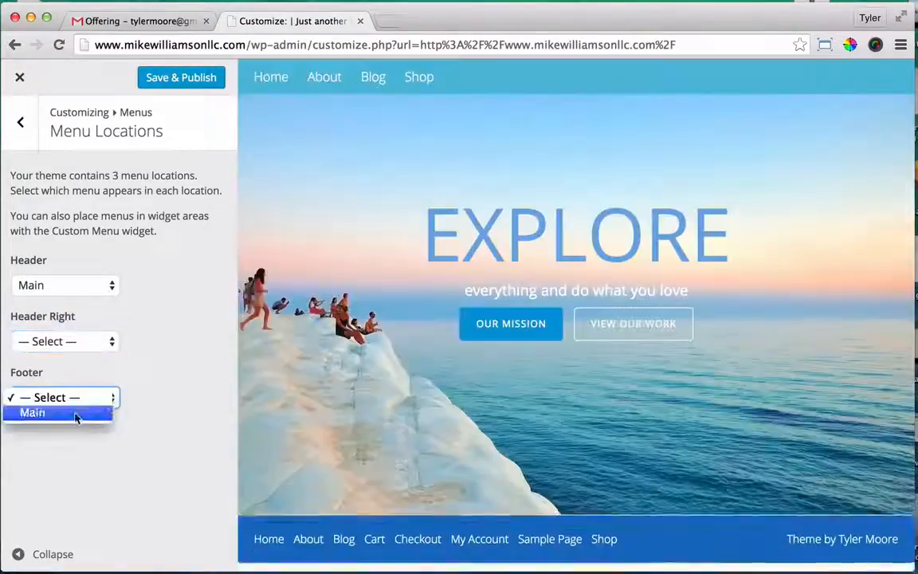
{"action": "left_click", "coordinate": [76, 412]}
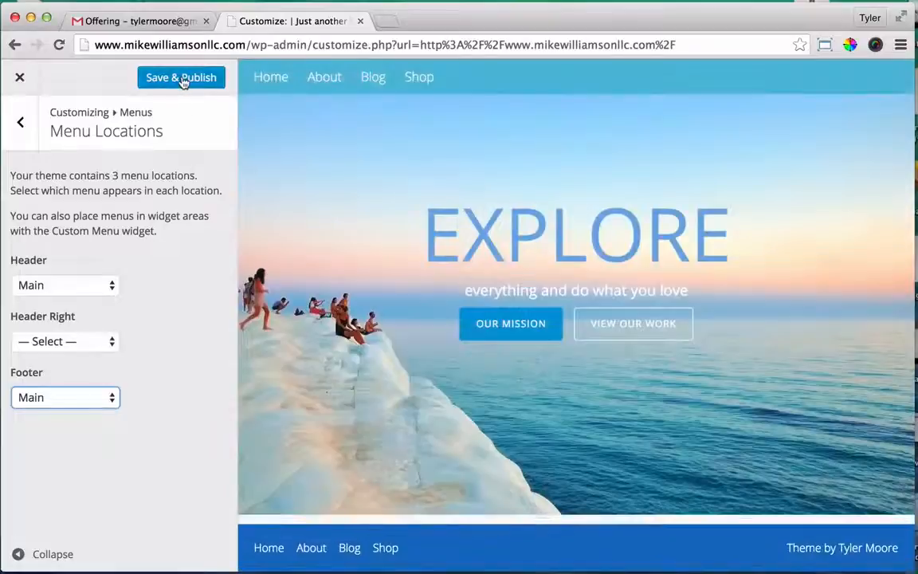
{"action": "left_click", "coordinate": [24, 121]}
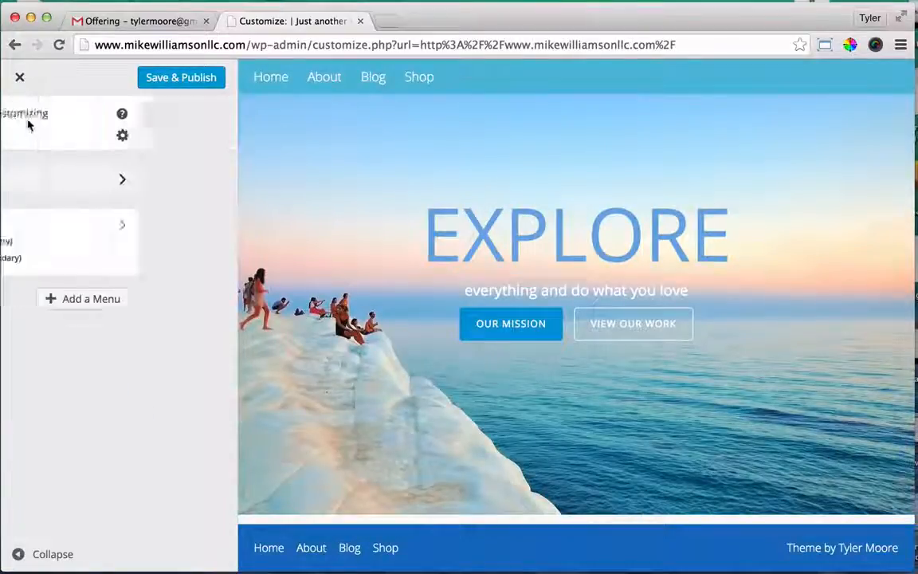
- Review the Header Options panels, enabling buttons in the header's right block
{"action": "left_click", "coordinate": [24, 120]}
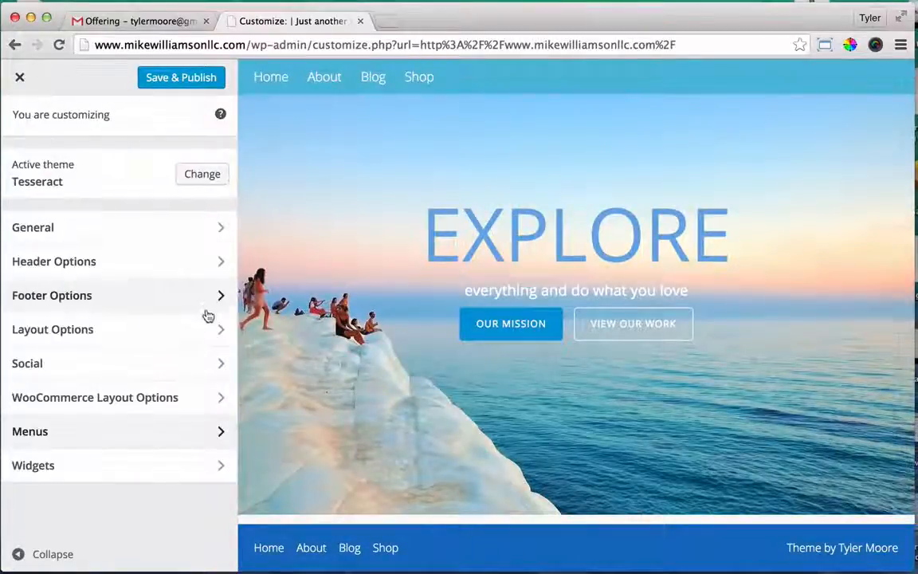
{"action": "left_click", "coordinate": [205, 266]}
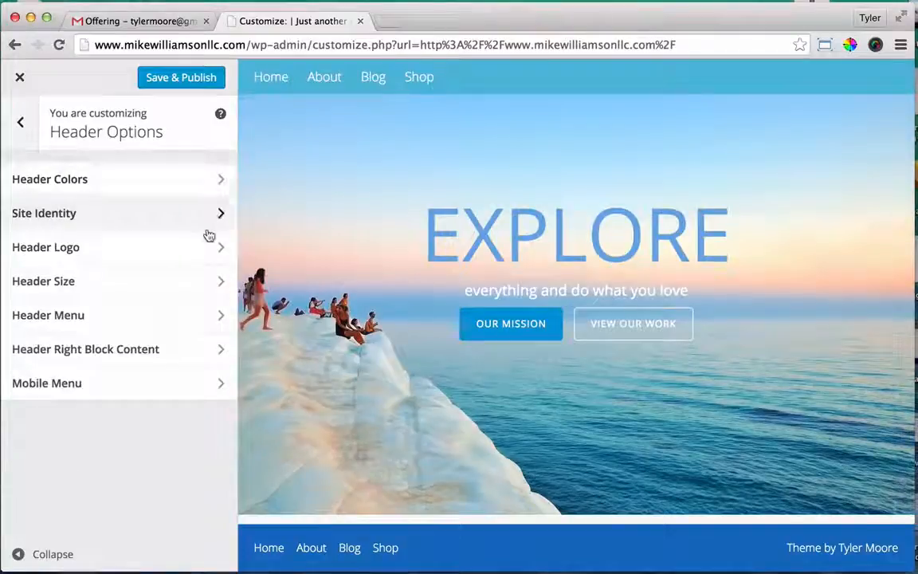
{"action": "left_click", "coordinate": [209, 344]}
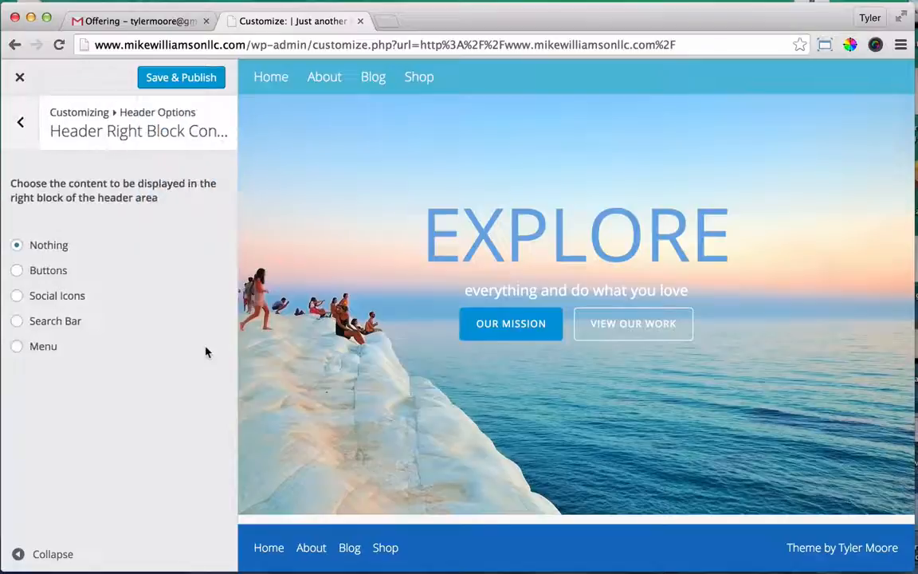
{"action": "left_click", "coordinate": [16, 272]}
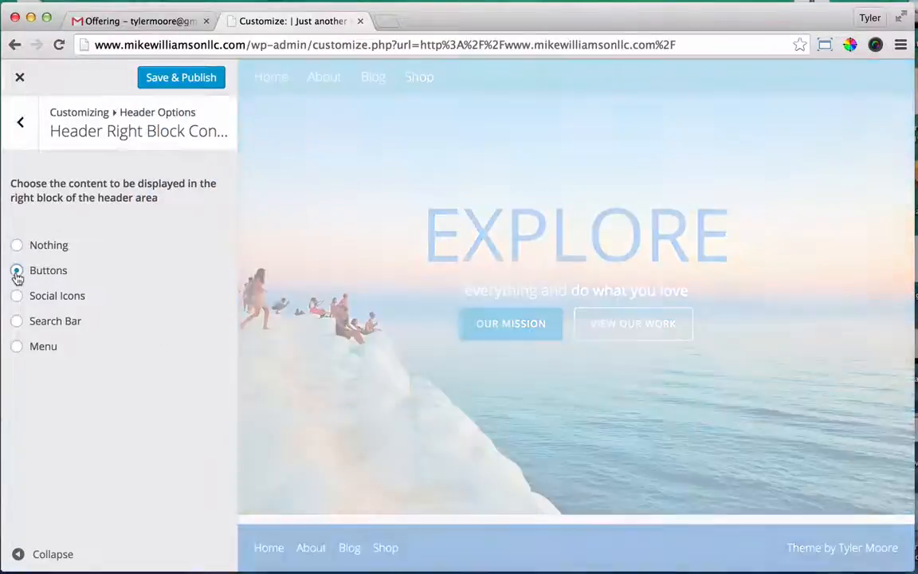
{"action": "left_click", "coordinate": [26, 134]}
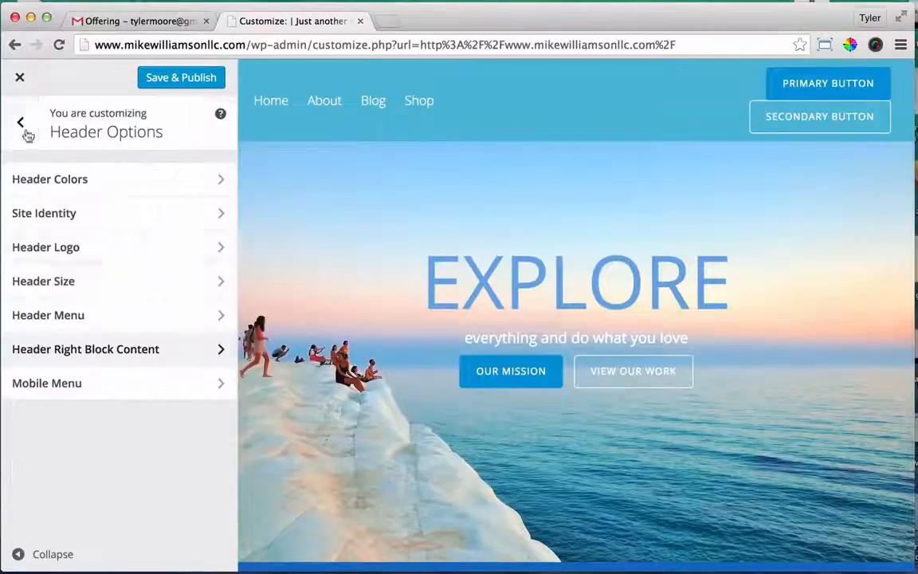
{"action": "left_click", "coordinate": [183, 391]}
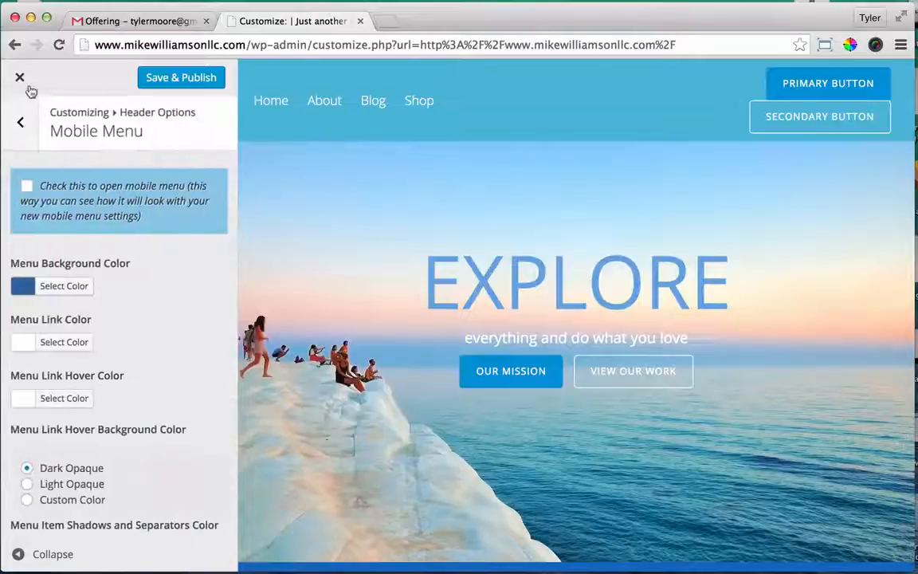
{"action": "left_click", "coordinate": [20, 122]}
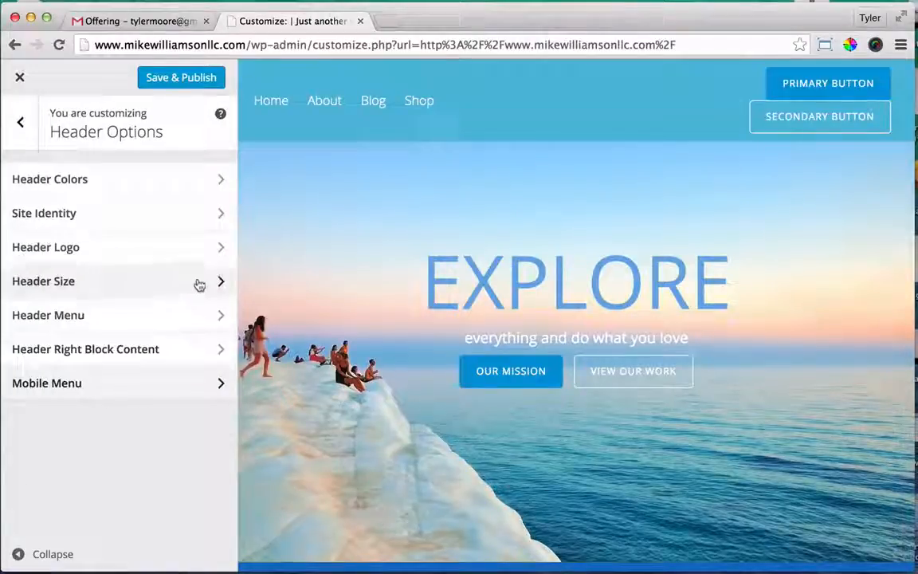
{"action": "left_click", "coordinate": [200, 217]}
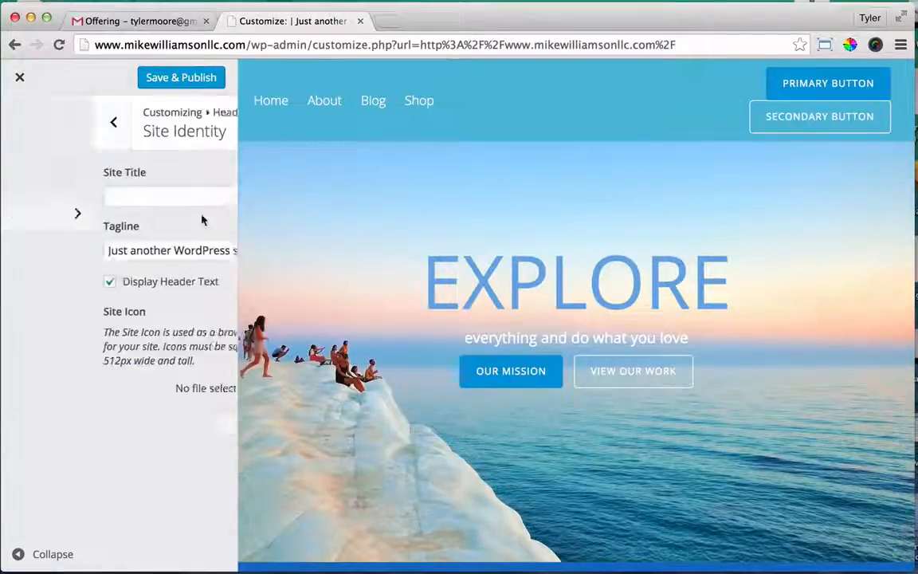
{"action": "left_click", "coordinate": [20, 121]}
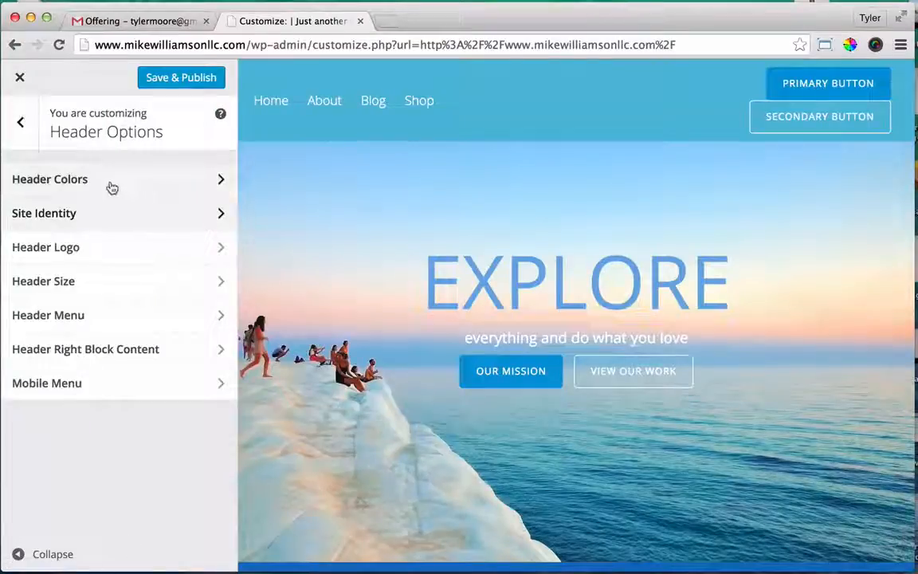
{"action": "left_click", "coordinate": [21, 122]}
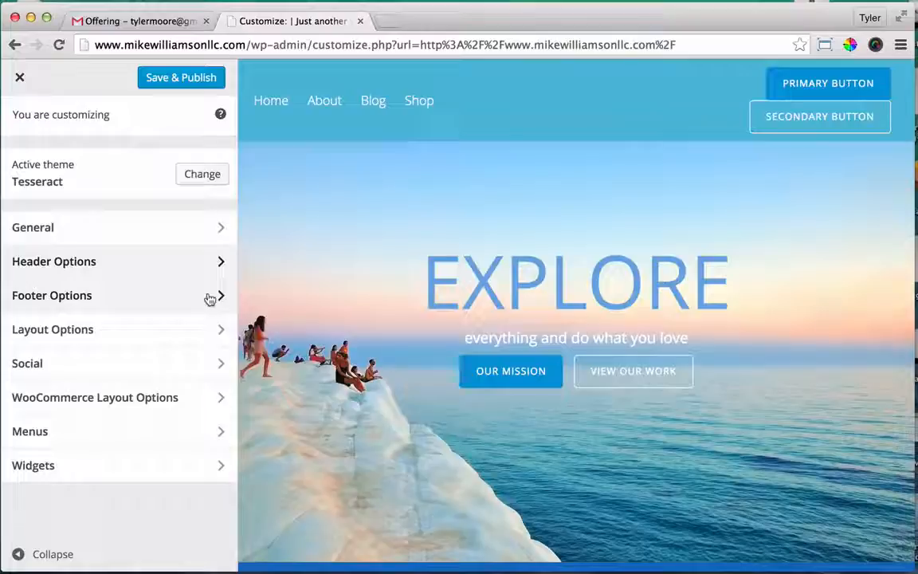
- Look over Footer Options > Footer Content, then Save & Publish the customizations
{"action": "left_click", "coordinate": [209, 299]}
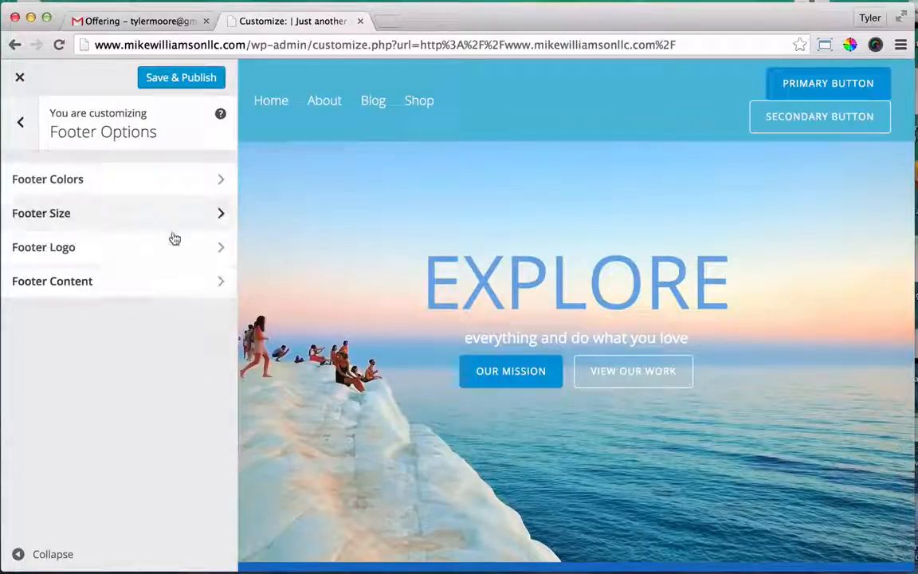
{"action": "left_click", "coordinate": [184, 287]}
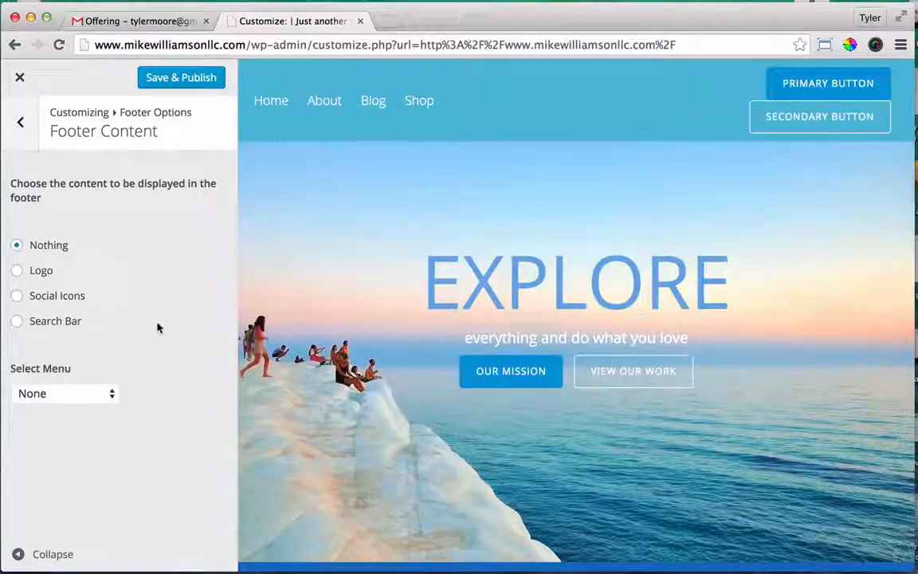
{"action": "left_click", "coordinate": [21, 122]}
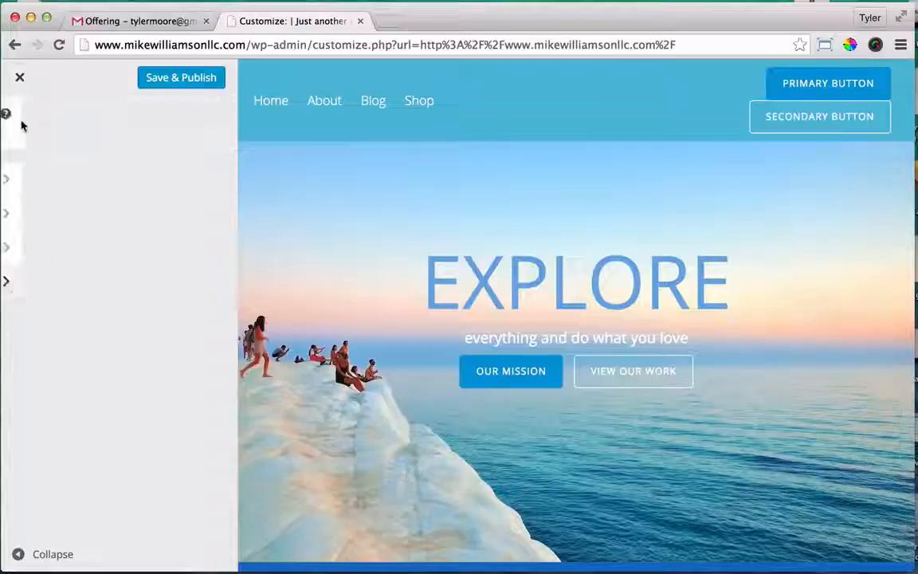
{"action": "left_click", "coordinate": [177, 79]}
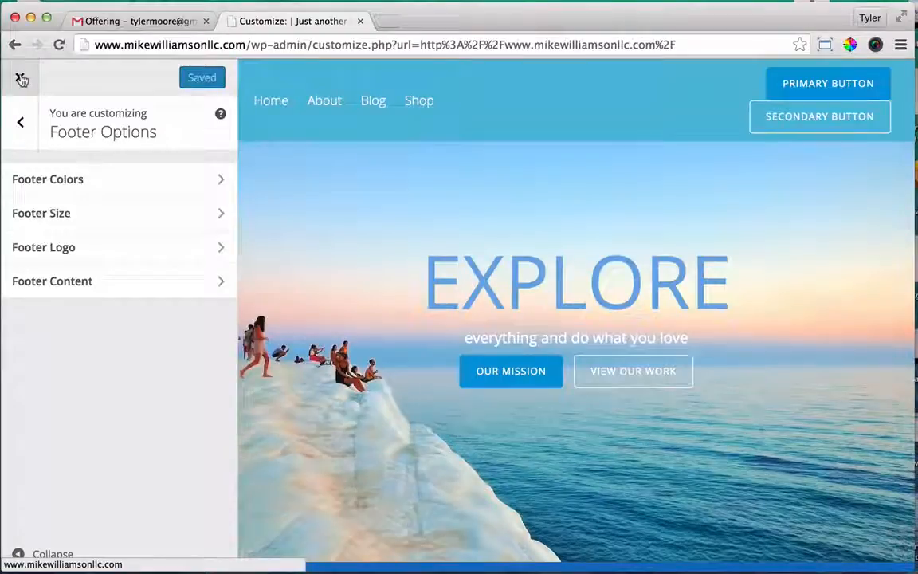
- Close the Customizer, reopen it, and look through the Header Options settings
{"action": "left_click", "coordinate": [21, 79]}
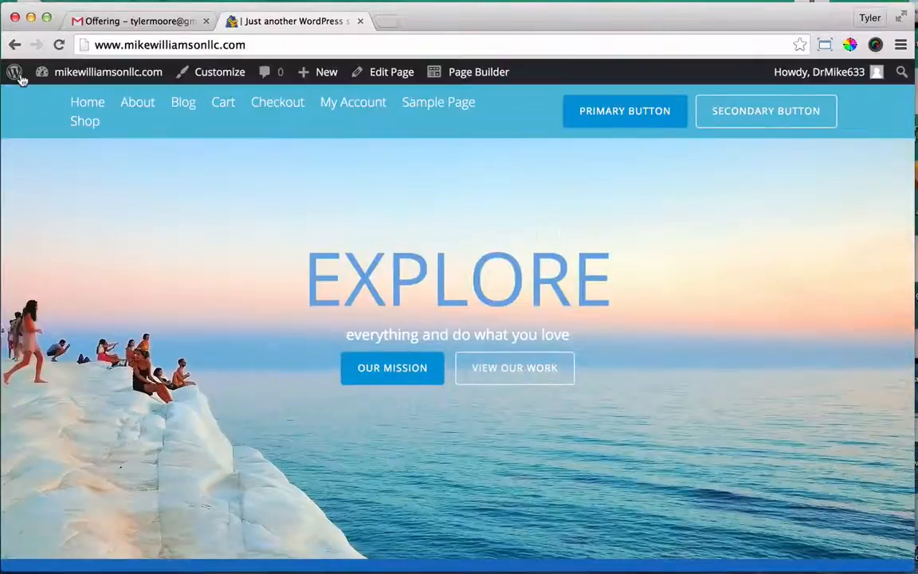
{"action": "mouse_move", "coordinate": [125, 78]}
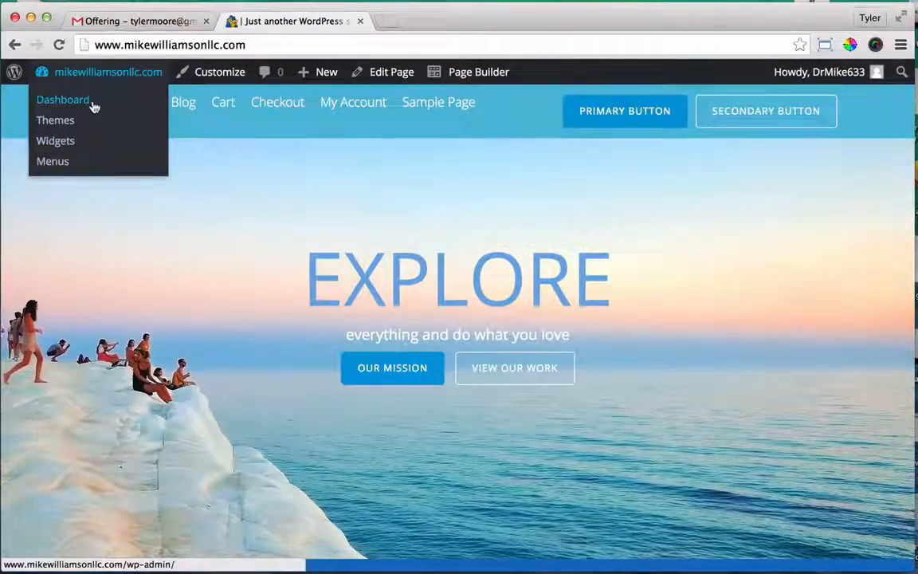
{"action": "scroll", "coordinate": [183, 252], "scroll_direction": "down", "scroll_amount": 3}
{"action": "scroll", "coordinate": [182, 252], "scroll_direction": "up", "scroll_amount": 3}
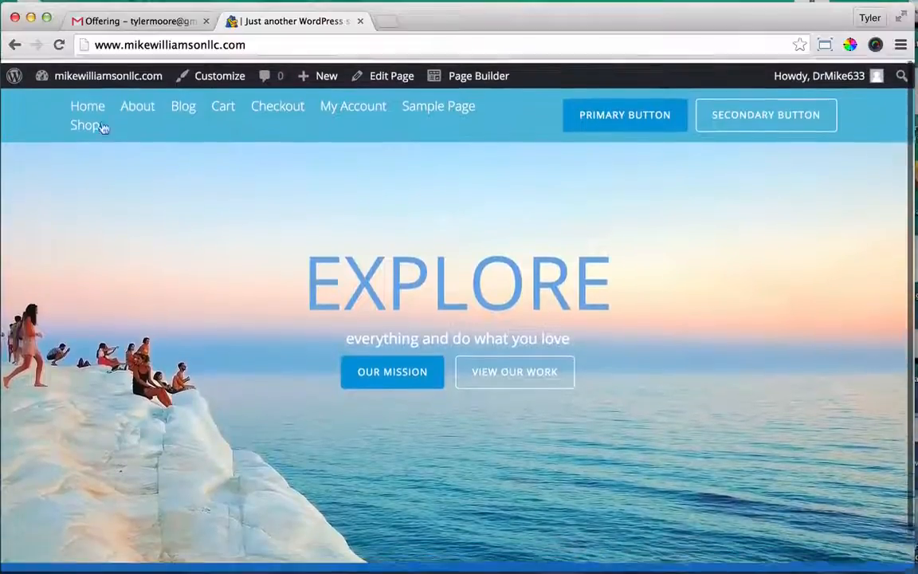
{"action": "left_click", "coordinate": [212, 73]}
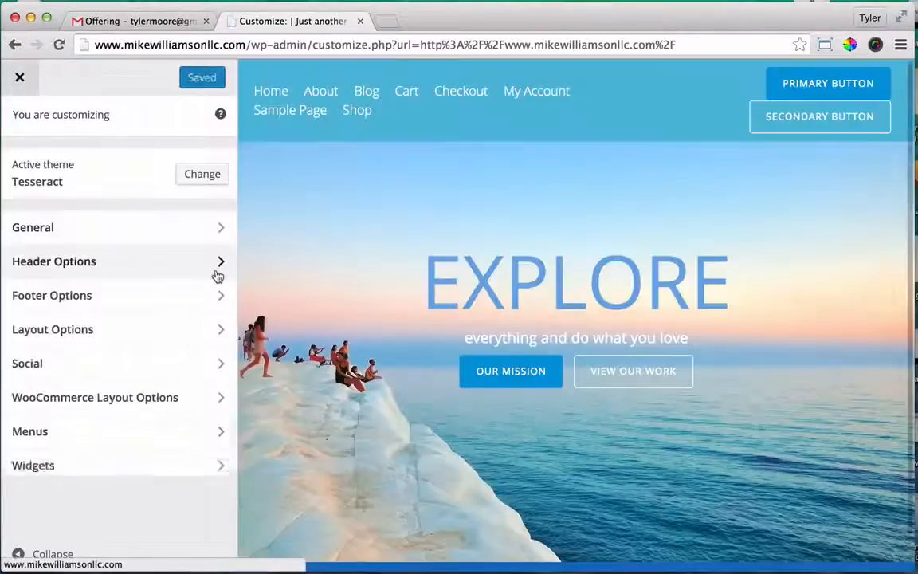
{"action": "left_click", "coordinate": [212, 263]}
{"action": "left_click", "coordinate": [187, 383]}
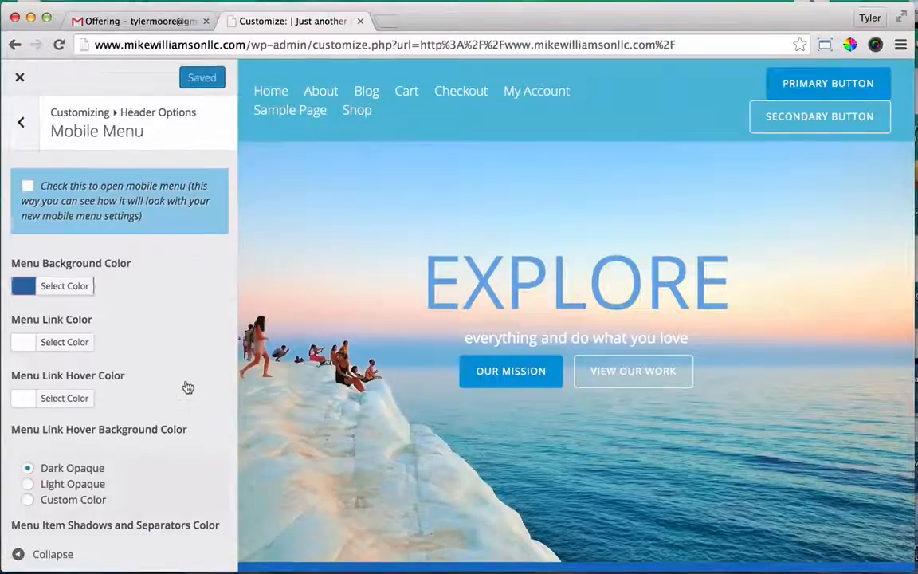
{"action": "left_click", "coordinate": [20, 124]}
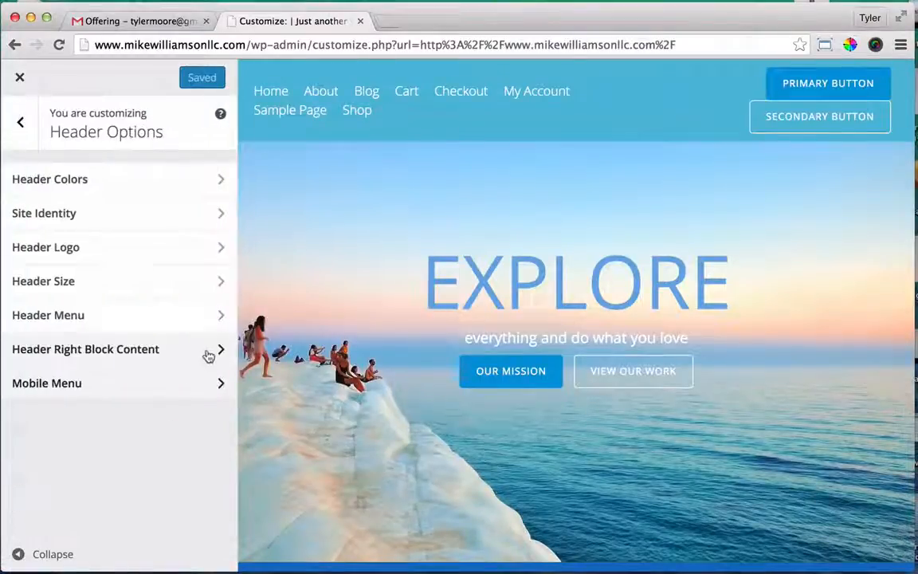
- Set Header Menu to Main, Save & Publish, and reload the live site
{"action": "left_click", "coordinate": [205, 316]}
{"action": "left_click", "coordinate": [102, 203]}
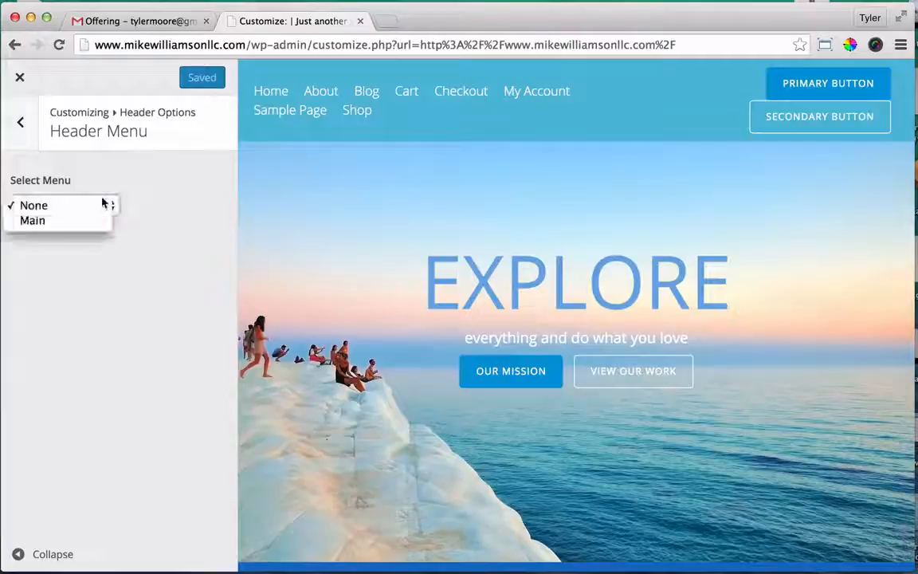
{"action": "left_click", "coordinate": [89, 220]}
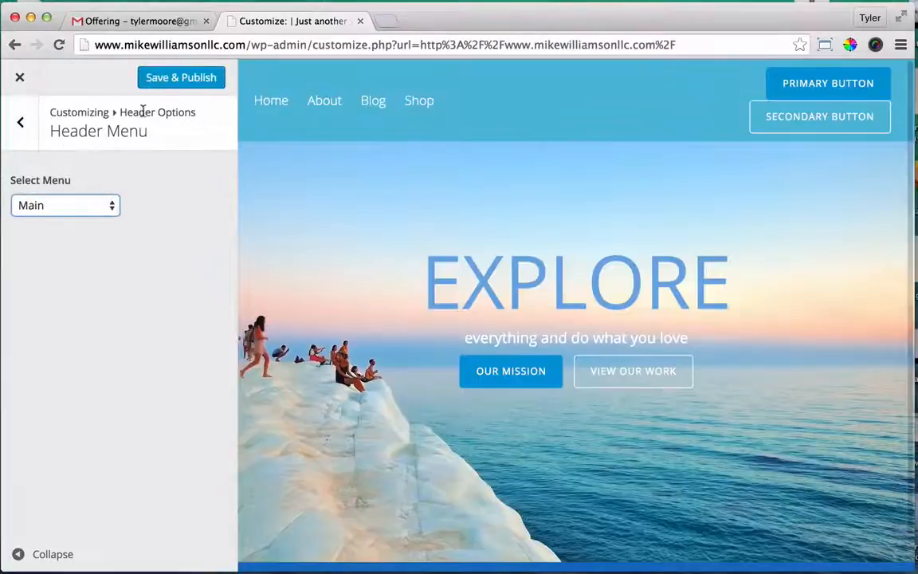
{"action": "left_click", "coordinate": [187, 81]}
{"action": "left_click", "coordinate": [21, 79]}
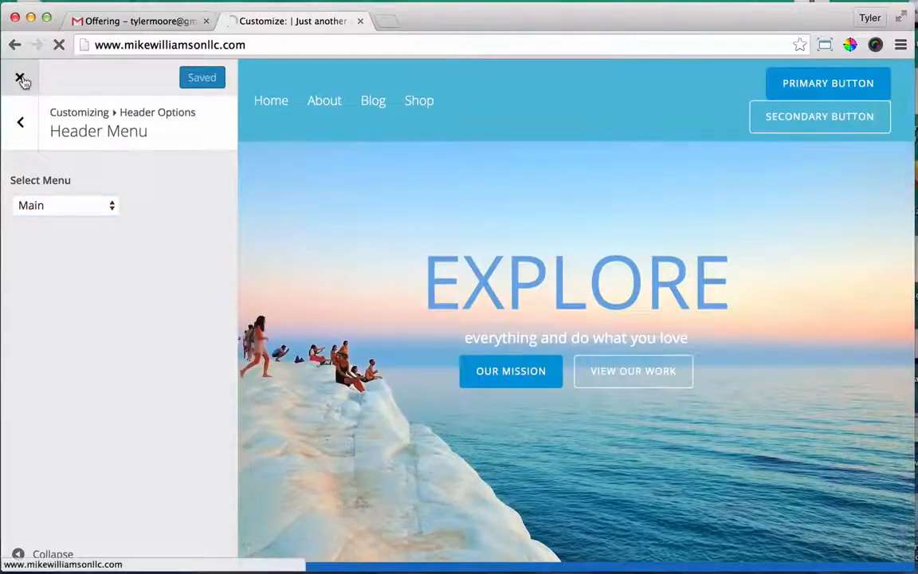
{"action": "left_click", "coordinate": [57, 44]}
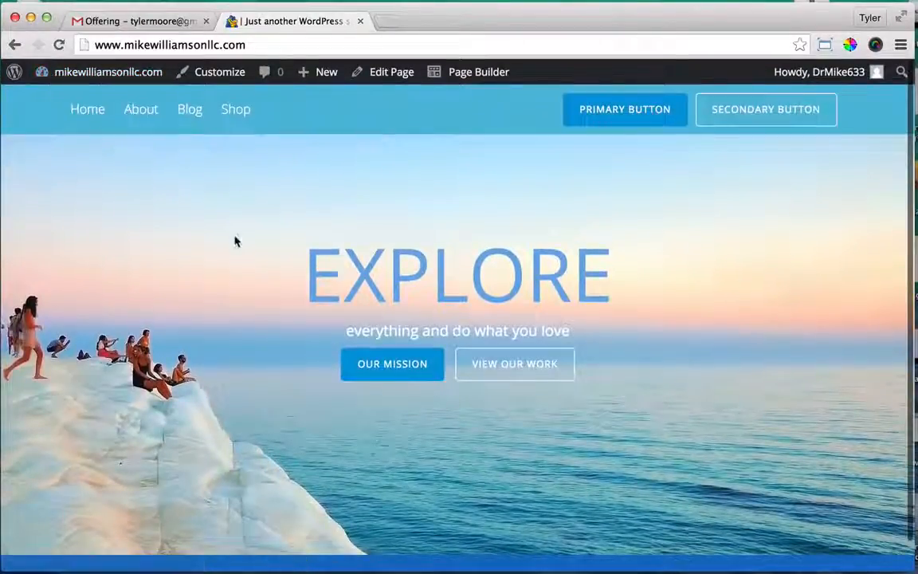
{"action": "scroll", "coordinate": [418, 295], "scroll_direction": "down", "scroll_amount": 2}
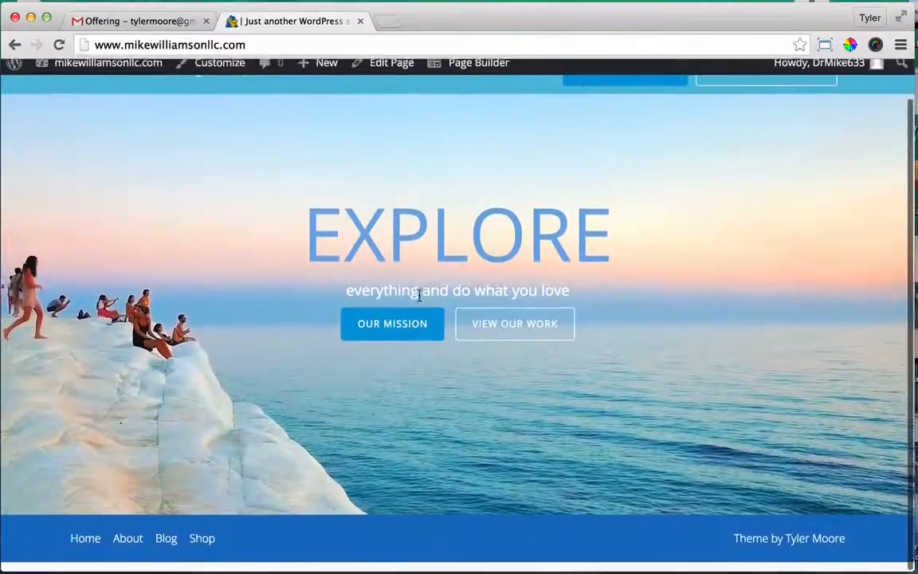
{"action": "scroll", "coordinate": [420, 293], "scroll_direction": "up", "scroll_amount": 2}
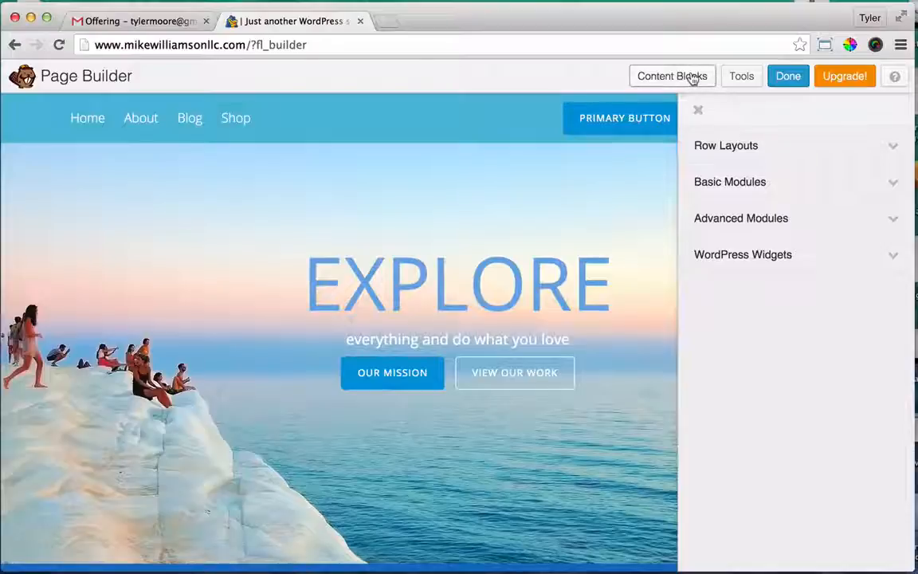
{"action": "left_click", "coordinate": [692, 77]}
{"action": "scroll", "coordinate": [635, 322], "scroll_direction": "down", "scroll_amount": 3}
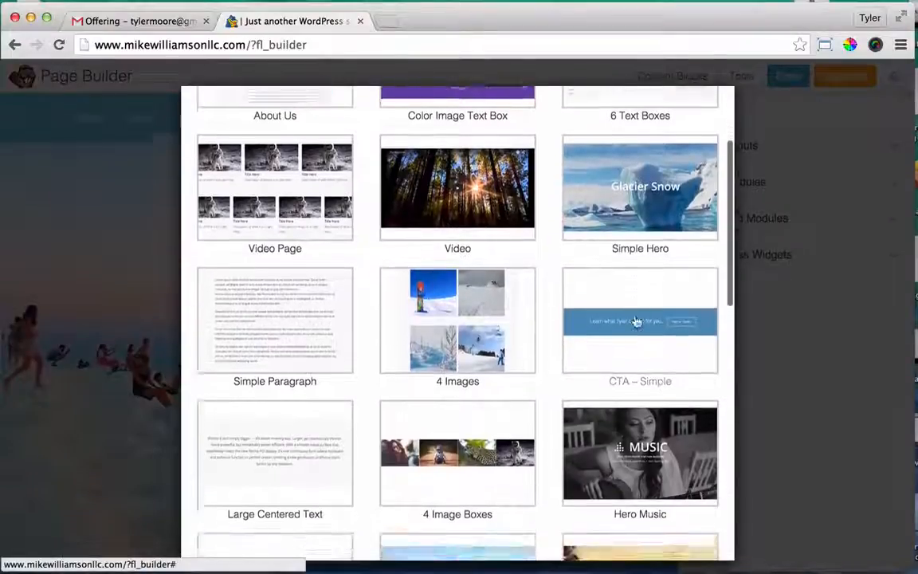
{"action": "scroll", "coordinate": [635, 322], "scroll_direction": "down", "scroll_amount": 10}
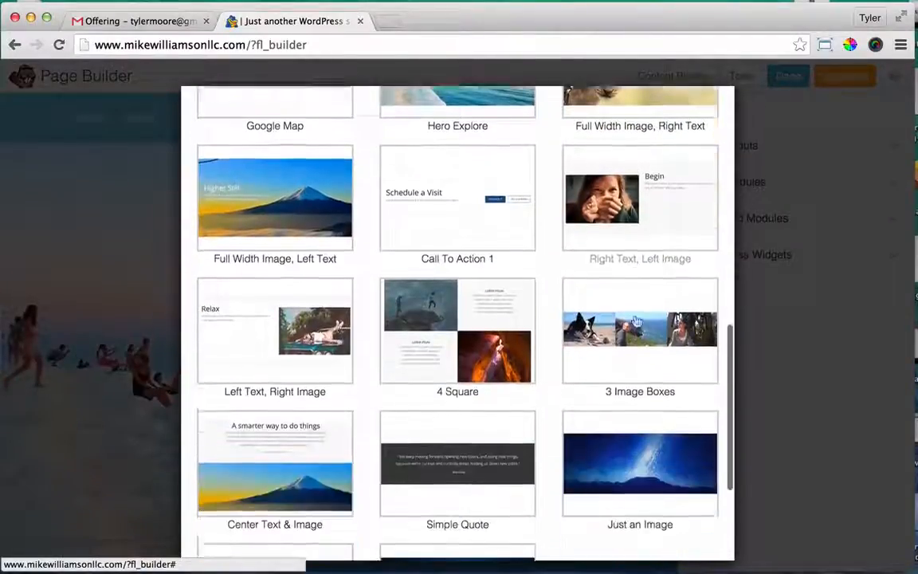
{"action": "scroll", "coordinate": [636, 322], "scroll_direction": "down", "scroll_amount": 4}
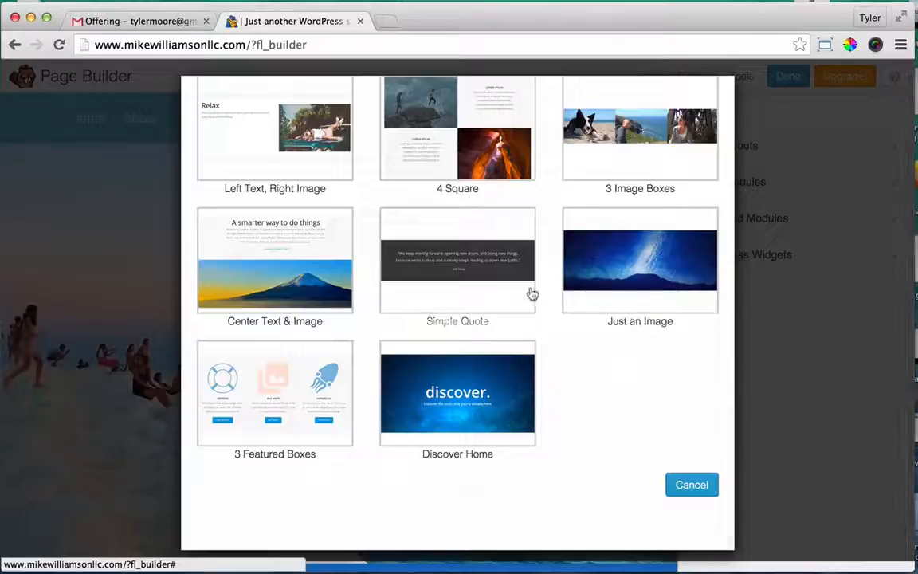
{"action": "scroll", "coordinate": [534, 294], "scroll_direction": "up", "scroll_amount": 7}
{"action": "scroll", "coordinate": [538, 291], "scroll_direction": "up", "scroll_amount": 6}
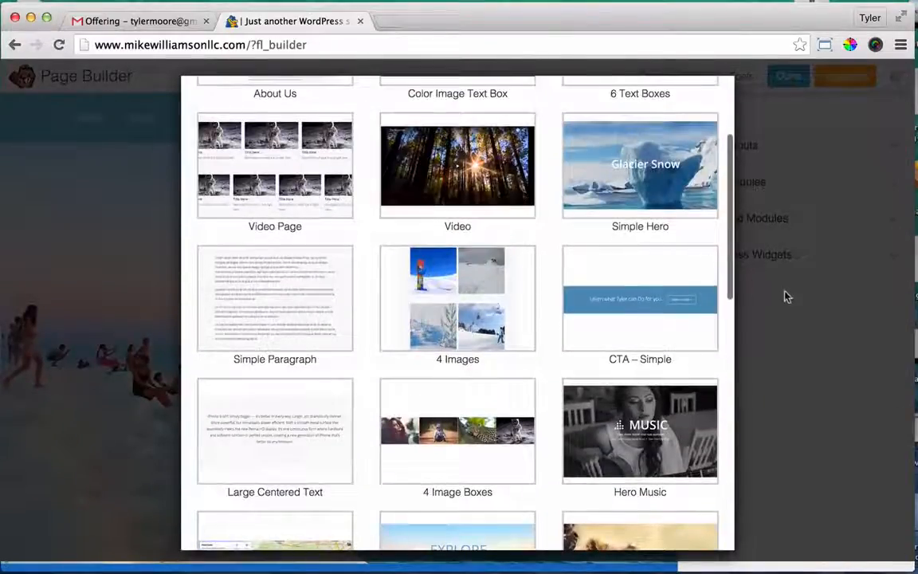
{"action": "scroll", "coordinate": [670, 291], "scroll_direction": "up", "scroll_amount": 5}
{"action": "left_click", "coordinate": [691, 115]}
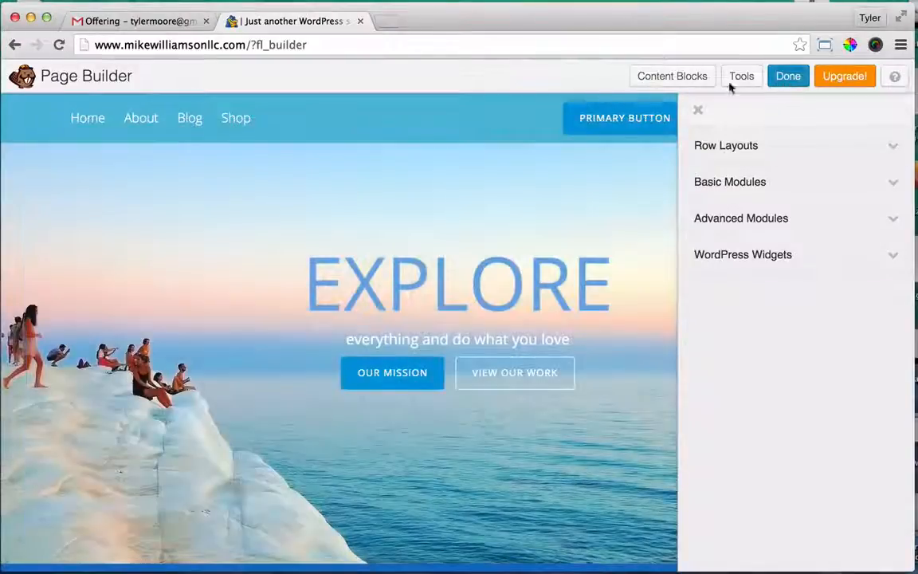
{"action": "left_click", "coordinate": [785, 76]}
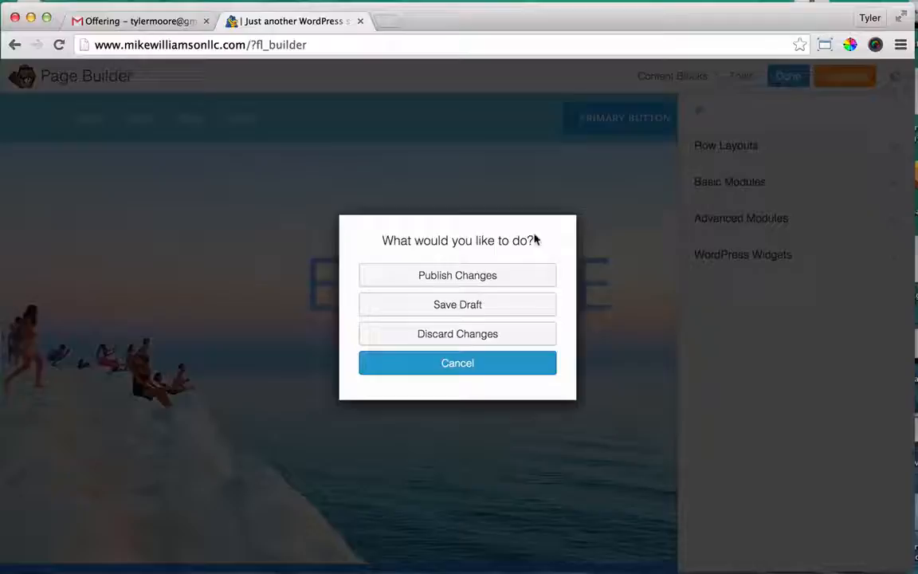
{"action": "left_click", "coordinate": [485, 276]}
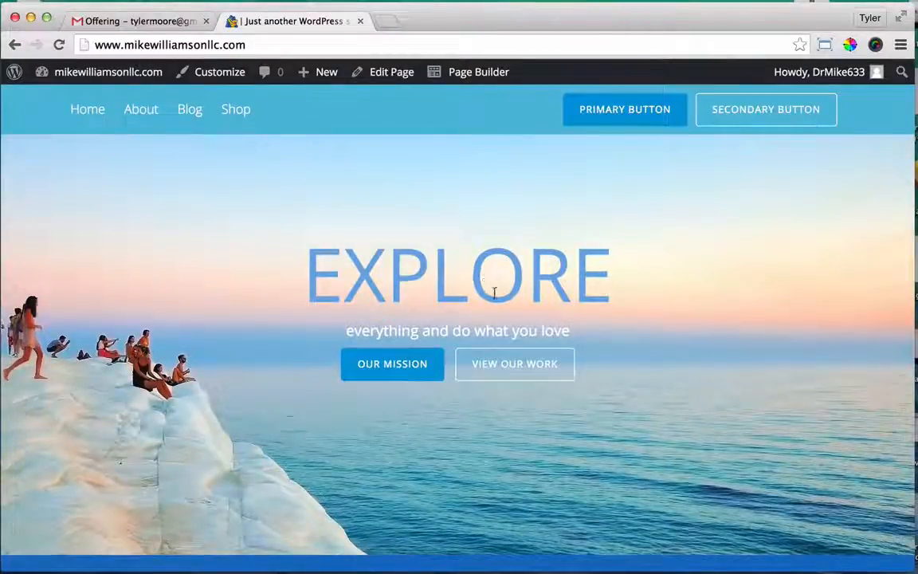
- Tick 'Display Cart in header' under WooCommerce Layout Options, publish, and reload the live site
{"action": "mouse_move", "coordinate": [167, 72]}
{"action": "left_click", "coordinate": [213, 71]}
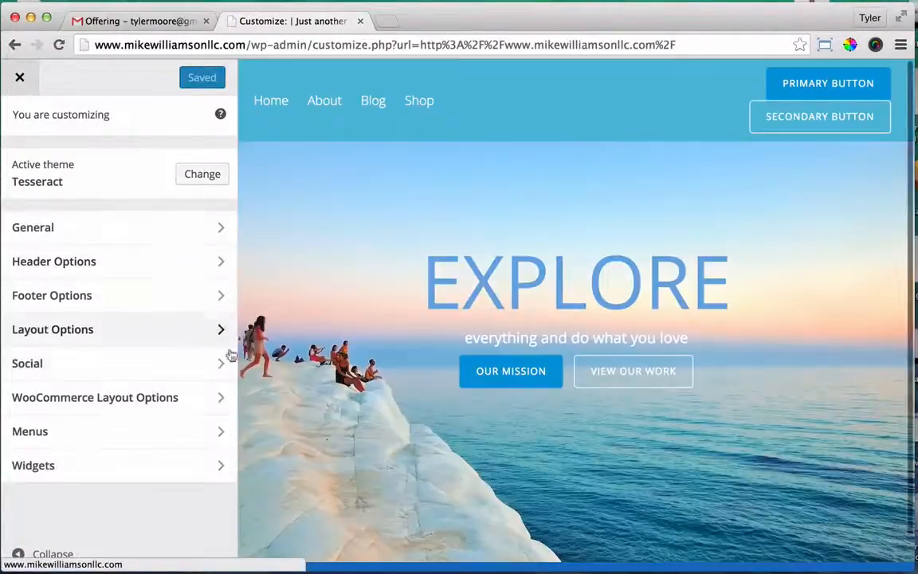
{"action": "left_click", "coordinate": [203, 405]}
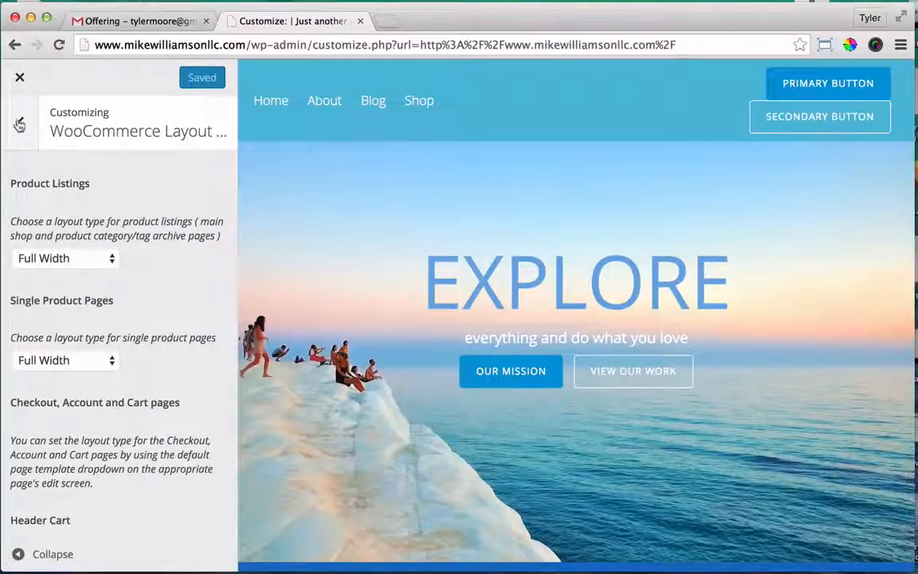
{"action": "scroll", "coordinate": [117, 348], "scroll_direction": "down", "scroll_amount": 2}
{"action": "left_click", "coordinate": [16, 507]}
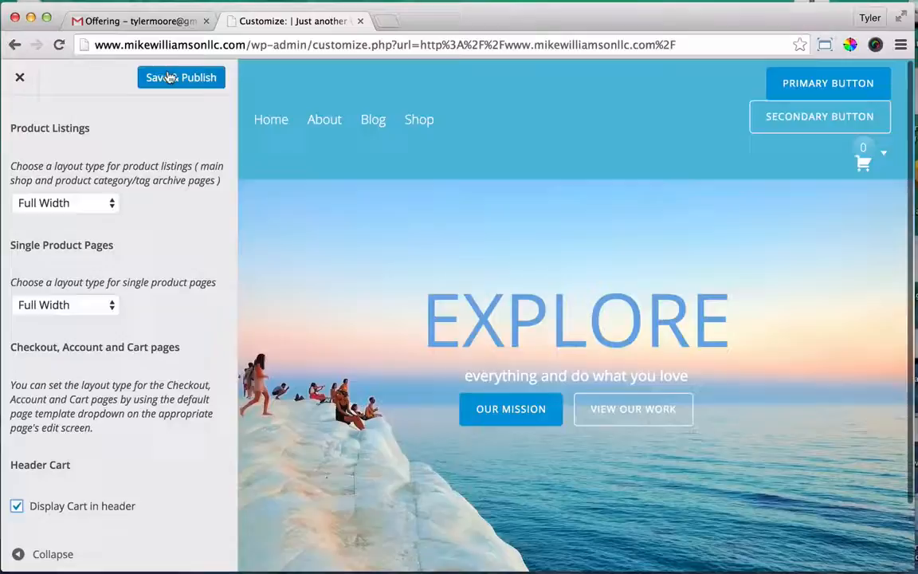
{"action": "left_click", "coordinate": [169, 77]}
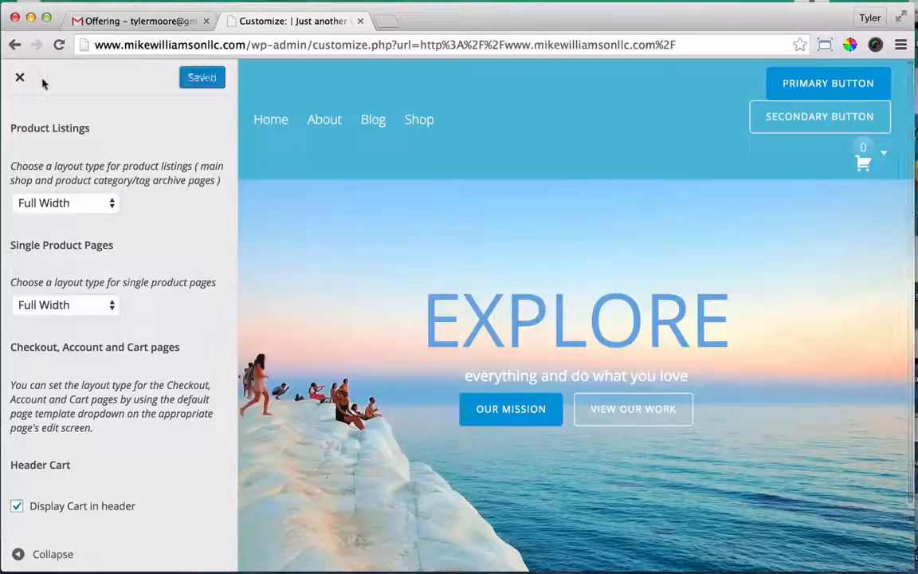
{"action": "left_click", "coordinate": [20, 78]}
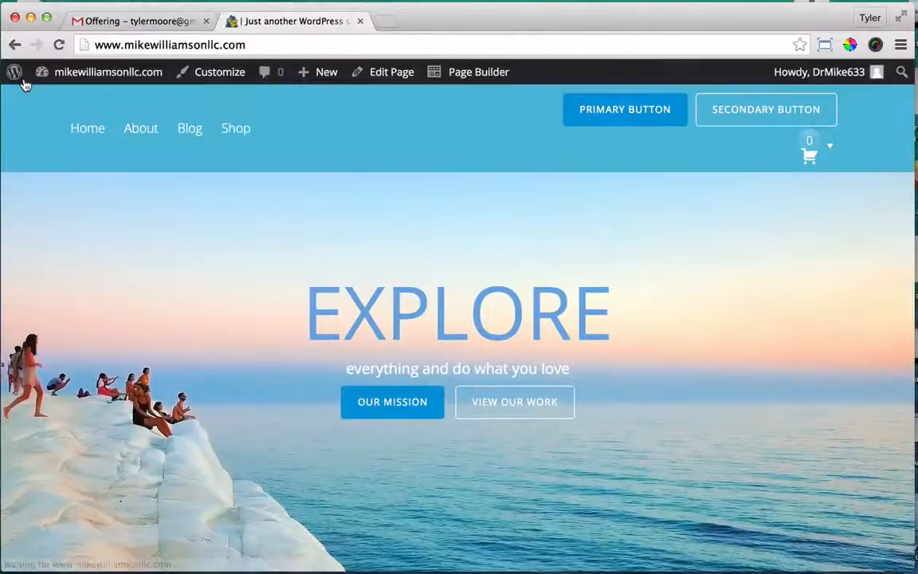
{"action": "left_click", "coordinate": [61, 46]}
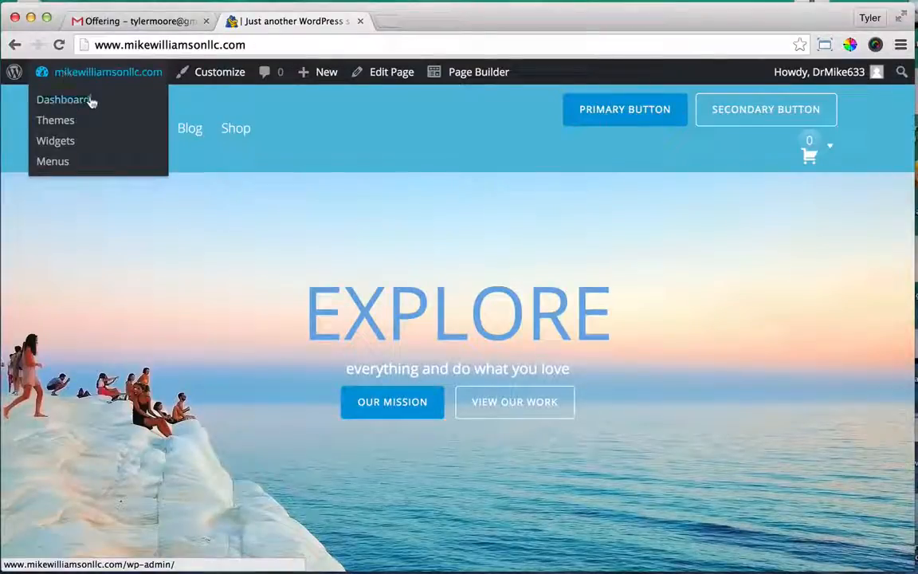
{"action": "left_click", "coordinate": [212, 74]}
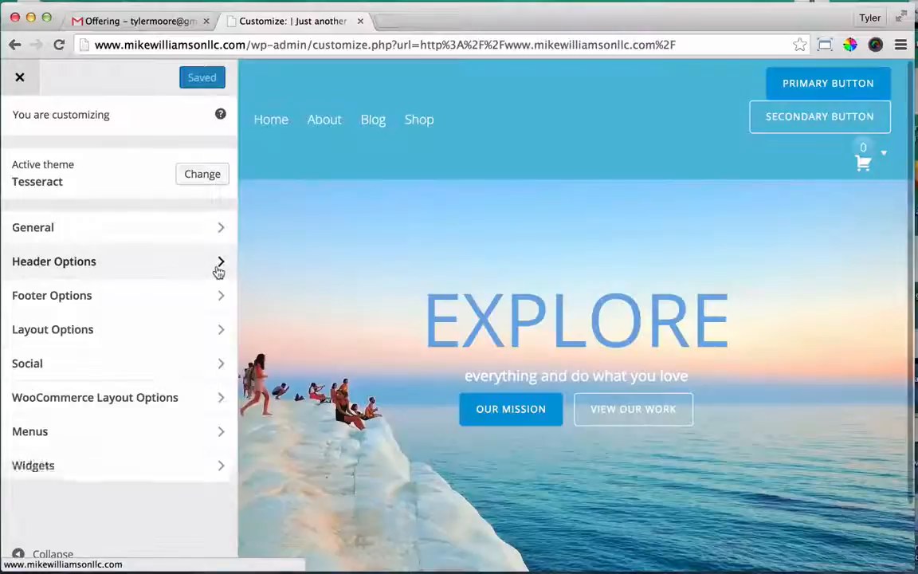
- Lower the Header Size 'Header Blocks Width Proportion' slider, publish, and close the Customizer
{"action": "left_click", "coordinate": [217, 269]}
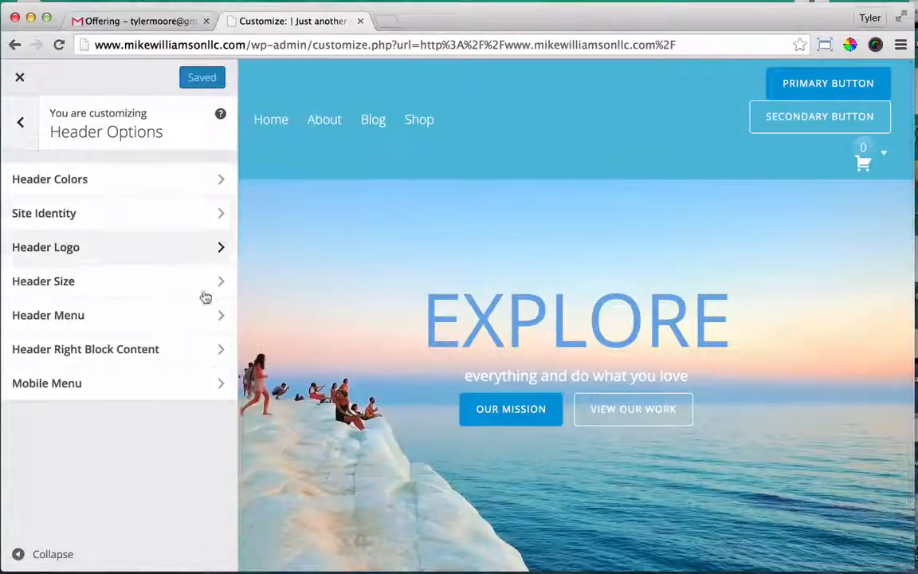
{"action": "left_click", "coordinate": [184, 354]}
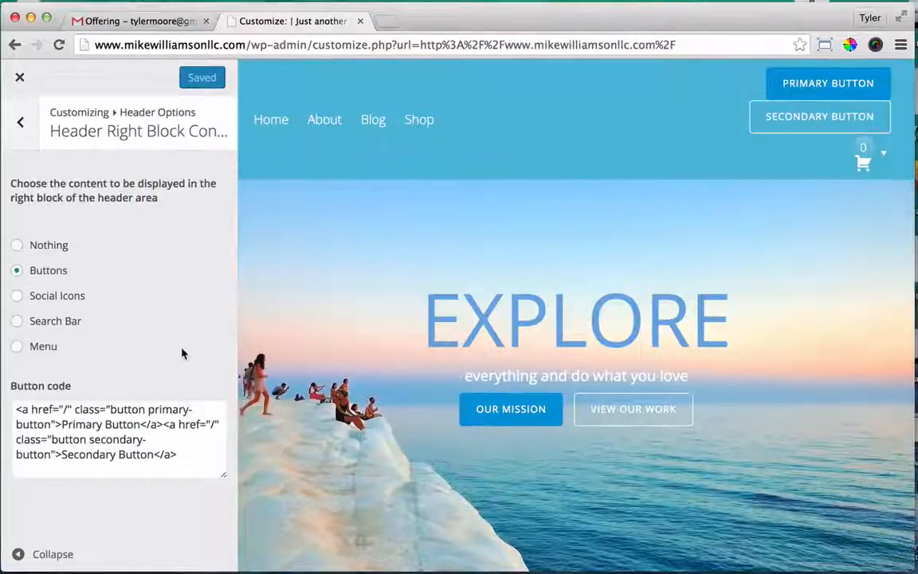
{"action": "left_click", "coordinate": [22, 125]}
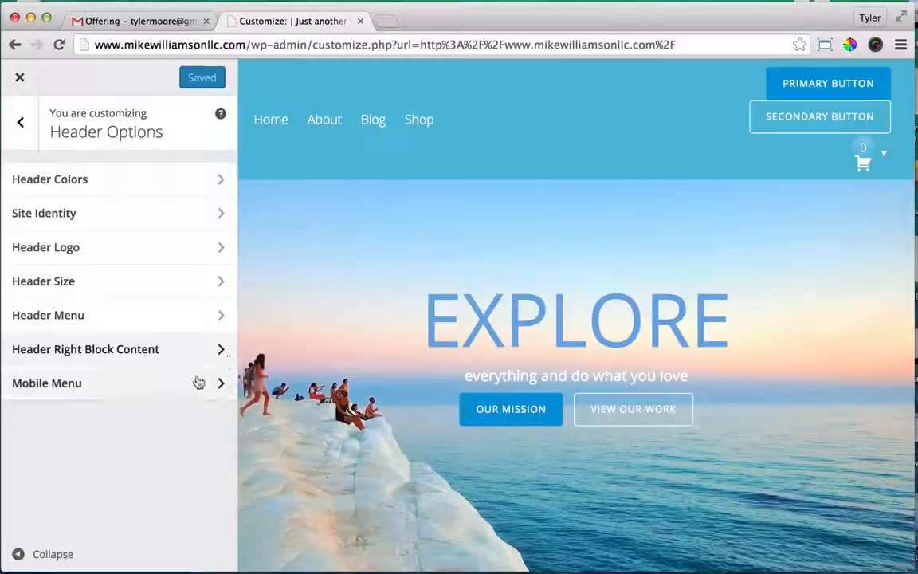
{"action": "left_click", "coordinate": [216, 320]}
{"action": "left_click", "coordinate": [22, 124]}
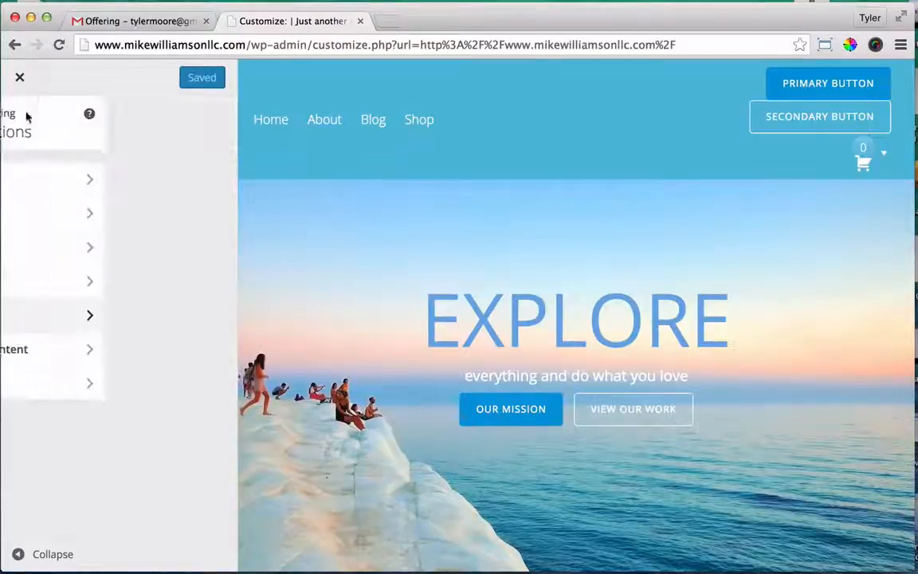
{"action": "left_click", "coordinate": [216, 279]}
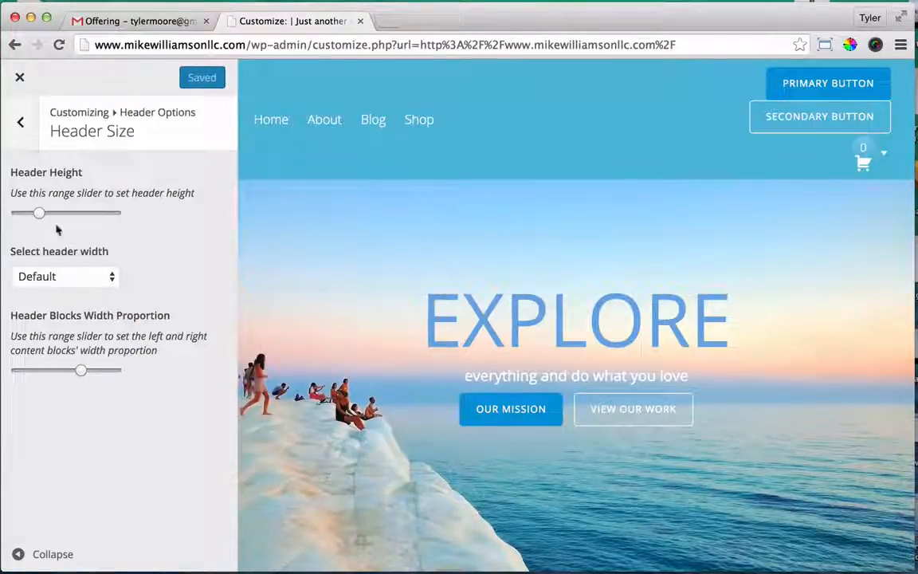
{"action": "left_click_drag", "start_coordinate": [83, 369], "coordinate": [69, 371]}
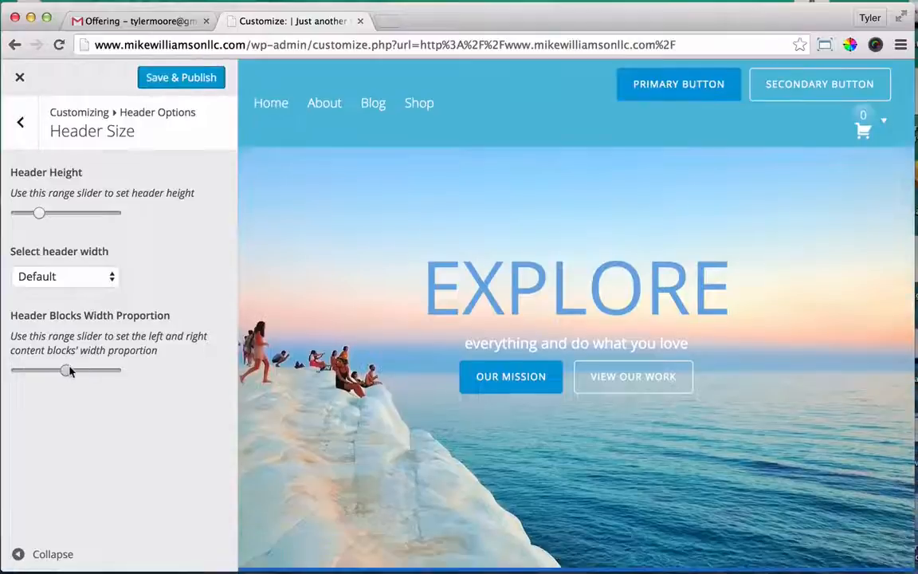
{"action": "left_click", "coordinate": [196, 83]}
{"action": "left_click", "coordinate": [21, 77]}
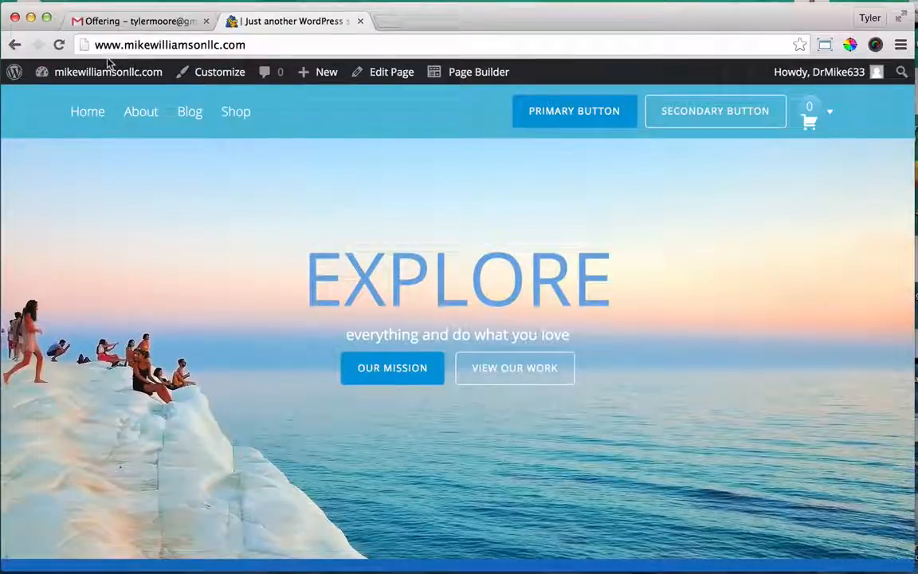
- Glance at the email tab, then return to the WordPress site's home page
{"action": "mouse_move", "coordinate": [134, 81]}
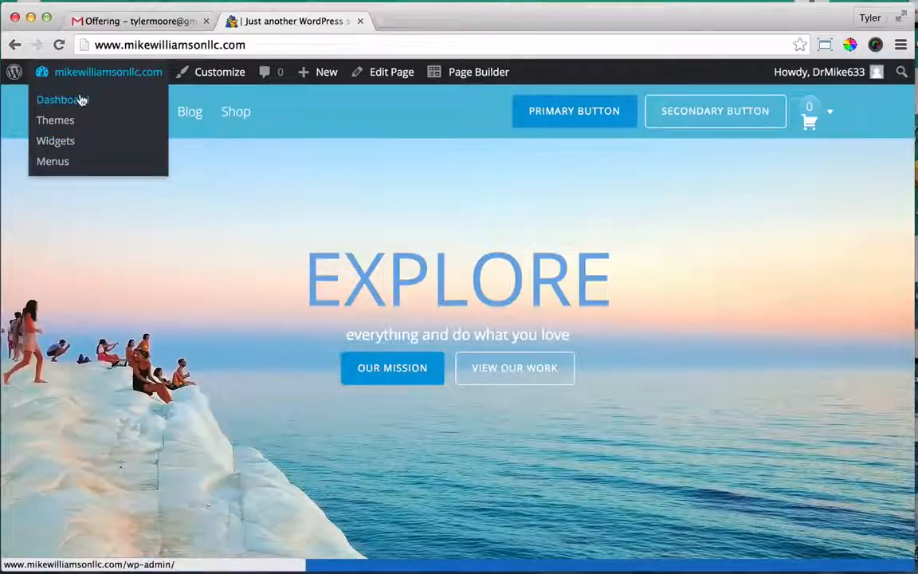
{"action": "left_click", "coordinate": [172, 23]}
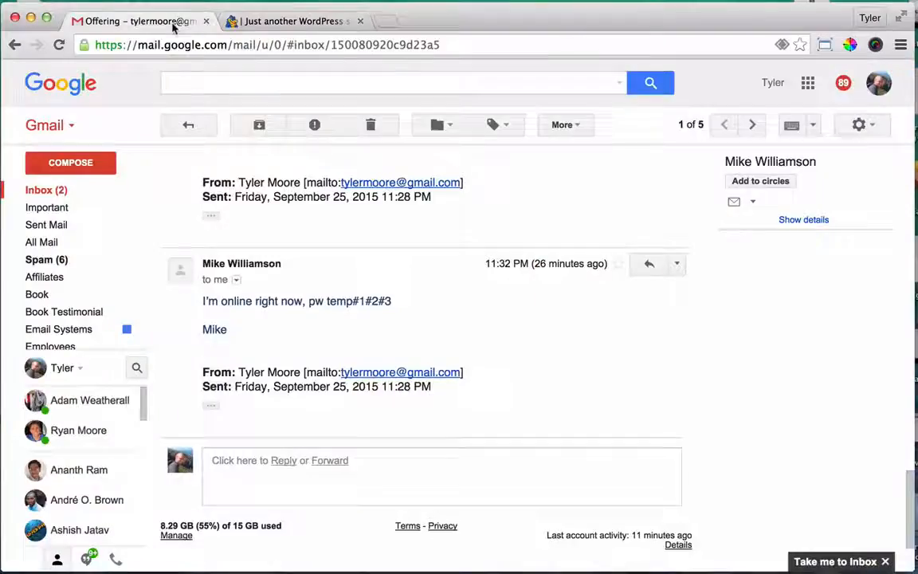
{"action": "left_click", "coordinate": [281, 22]}
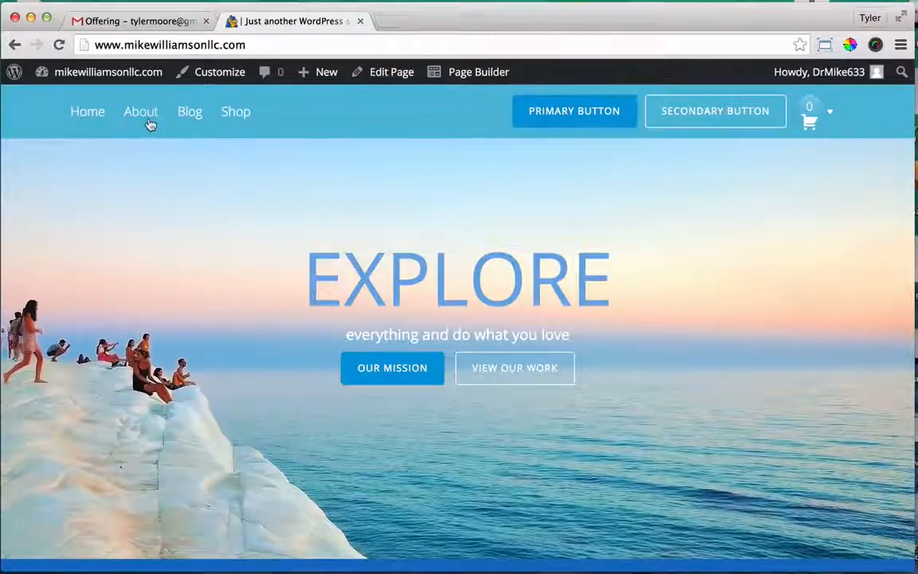
{"action": "scroll", "coordinate": [306, 229], "scroll_direction": "down", "scroll_amount": 1}
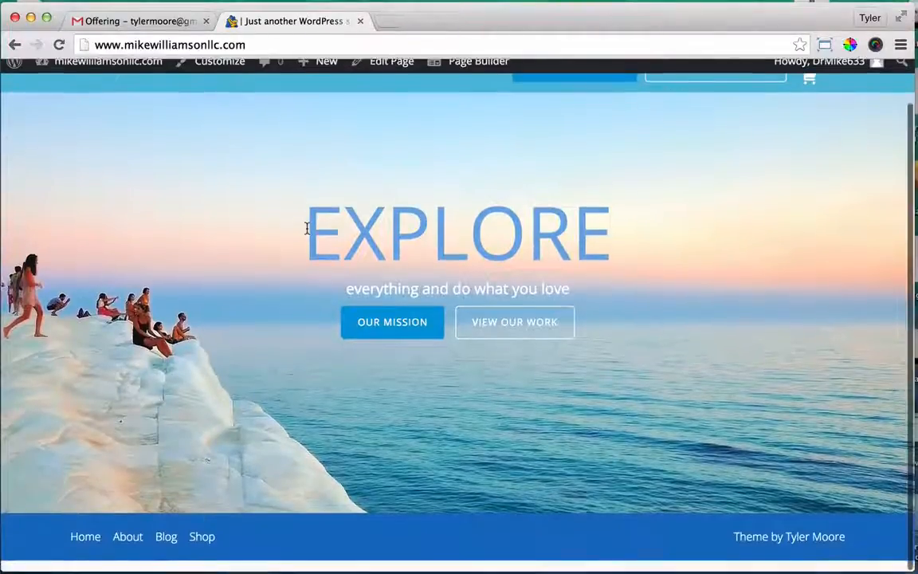
{"action": "scroll", "coordinate": [306, 229], "scroll_direction": "up", "scroll_amount": 1}
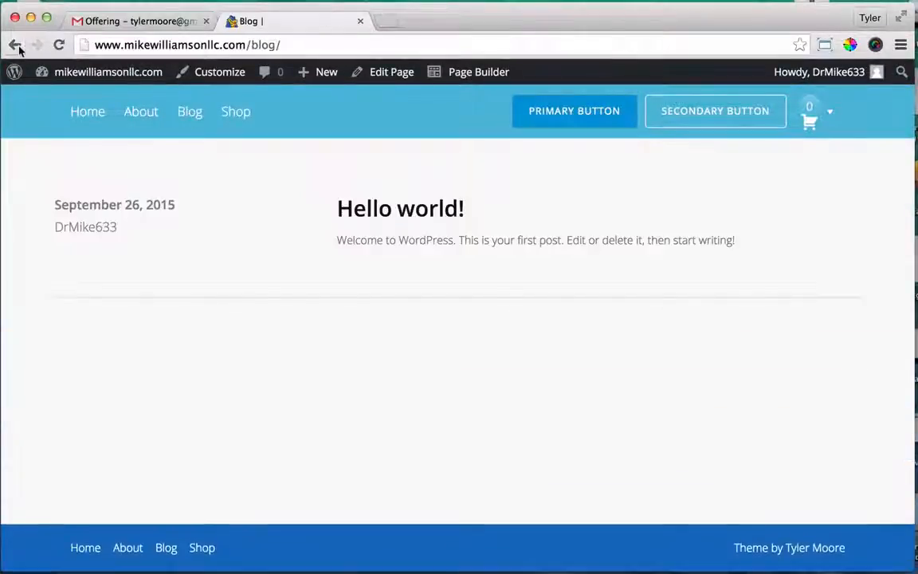
{"action": "left_click", "coordinate": [14, 45]}
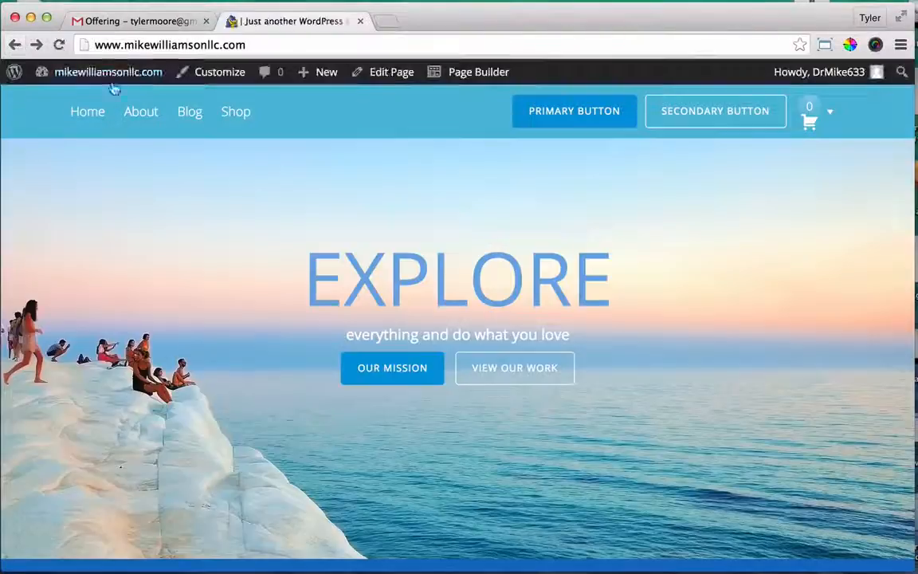
- Open the admin Dashboard from the site-name menu and head to Posts
{"action": "mouse_move", "coordinate": [92, 82]}
{"action": "left_click", "coordinate": [83, 100]}
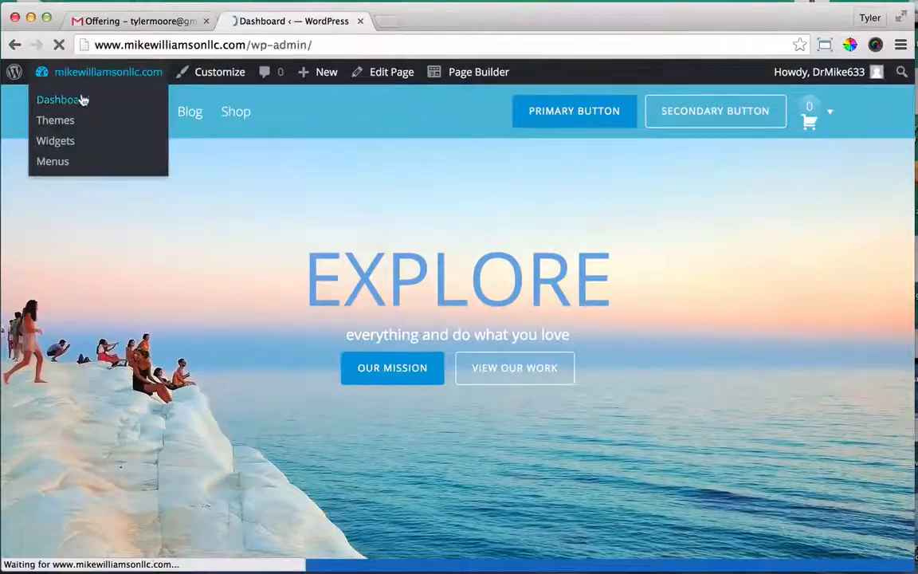
{"action": "mouse_move", "coordinate": [67, 258]}
{"action": "mouse_move", "coordinate": [72, 205]}
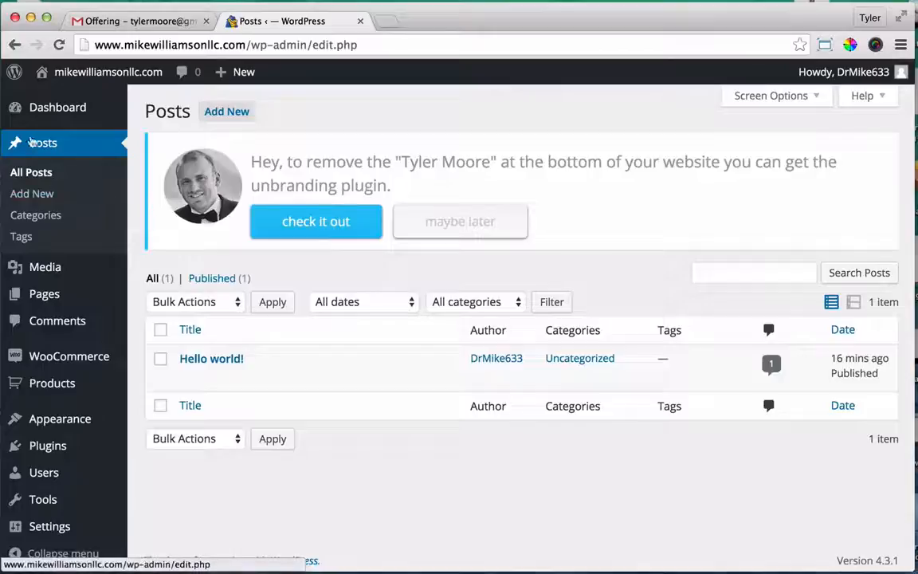
- Start a new post 'This is blog content' with body 'hell this is the blog content'
{"action": "left_click", "coordinate": [229, 112]}
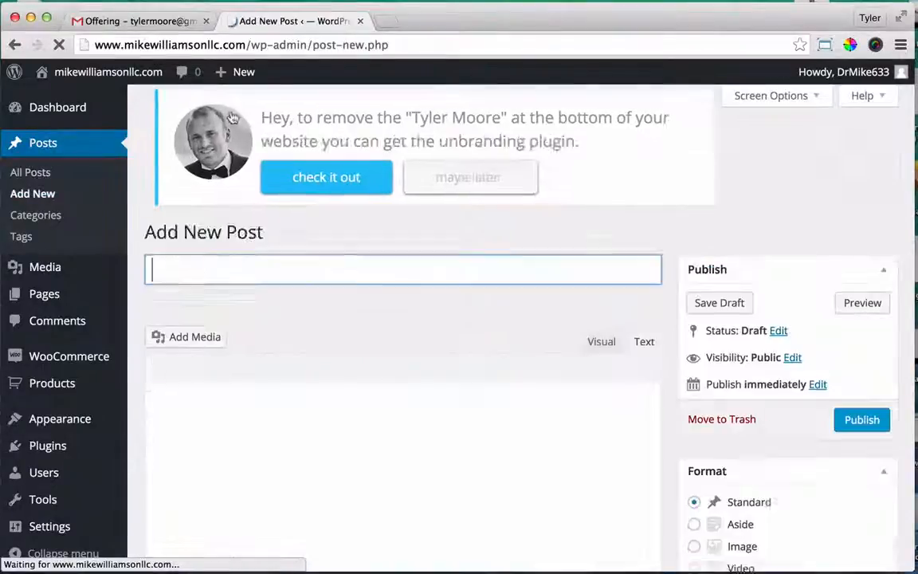
{"action": "type", "text": "Thi"}
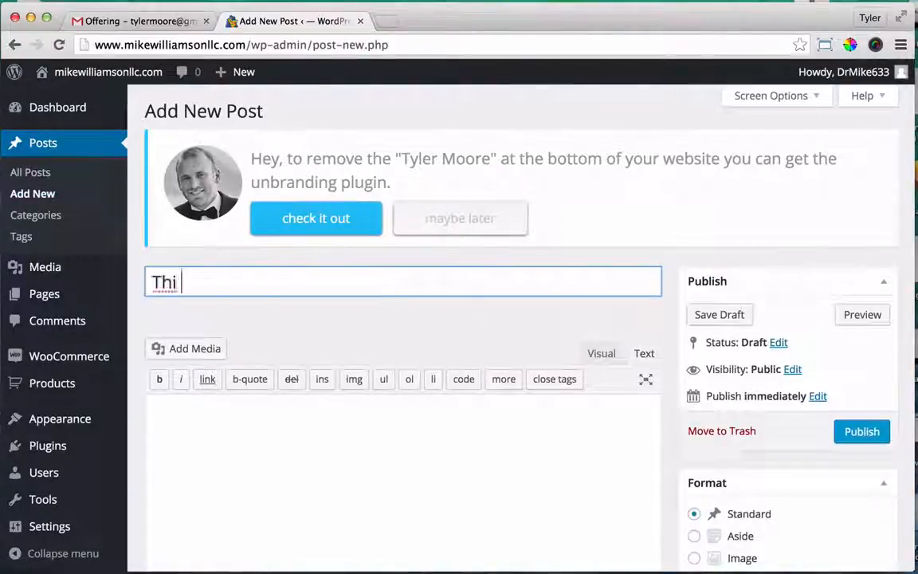
{"action": "type", "text": "s is blog content"}
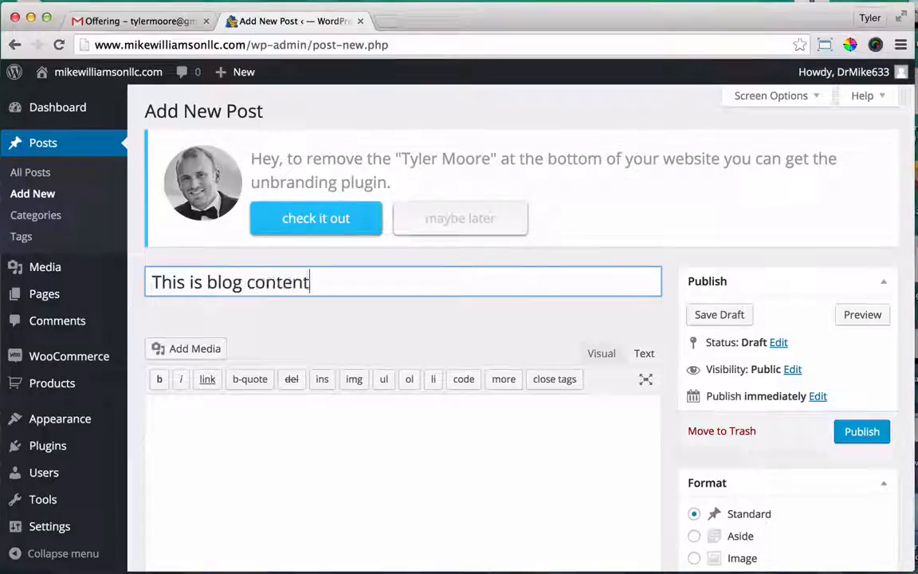
{"action": "left_click", "coordinate": [520, 494]}
{"action": "type", "text": "hell"}
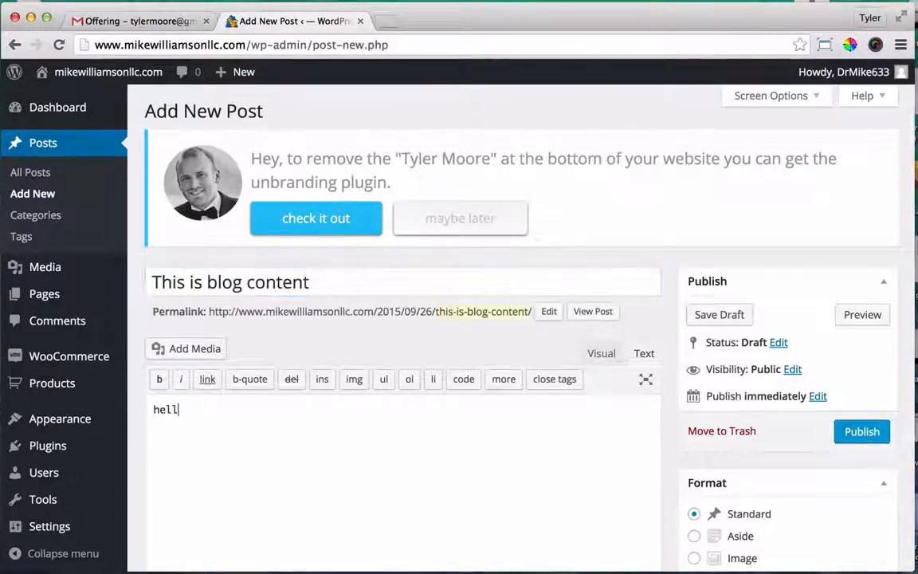
{"action": "type", "text": " this is the "}
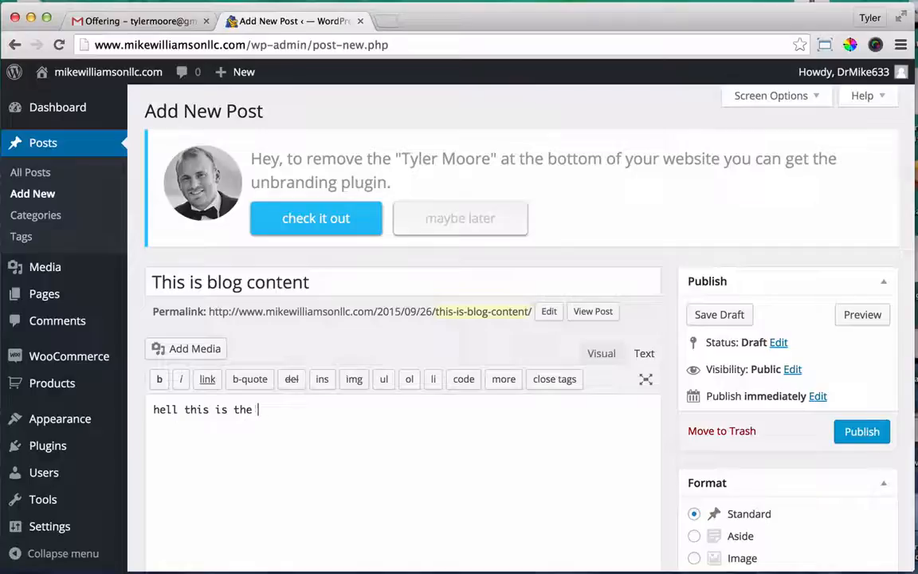
{"action": "type", "text": "llog contne"}
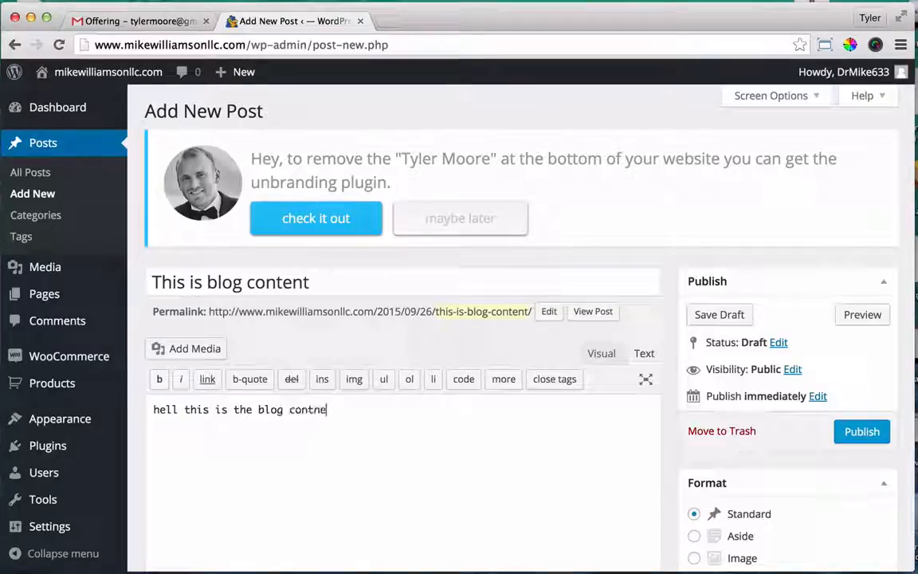
{"action": "key", "text": "BackSpace"}
{"action": "key", "text": "BackSpace"}
{"action": "type", "text": "ent"}
- Upload girl-869159_1920.jpg as the featured image and publish the post
{"action": "scroll", "coordinate": [835, 510], "scroll_direction": "down", "scroll_amount": 10}
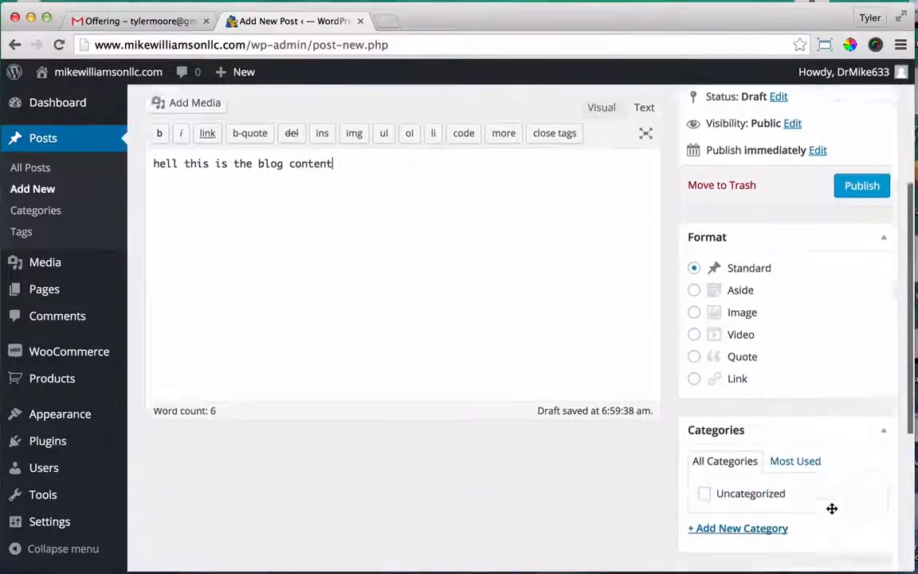
{"action": "scroll", "coordinate": [827, 428], "scroll_direction": "down", "scroll_amount": 1}
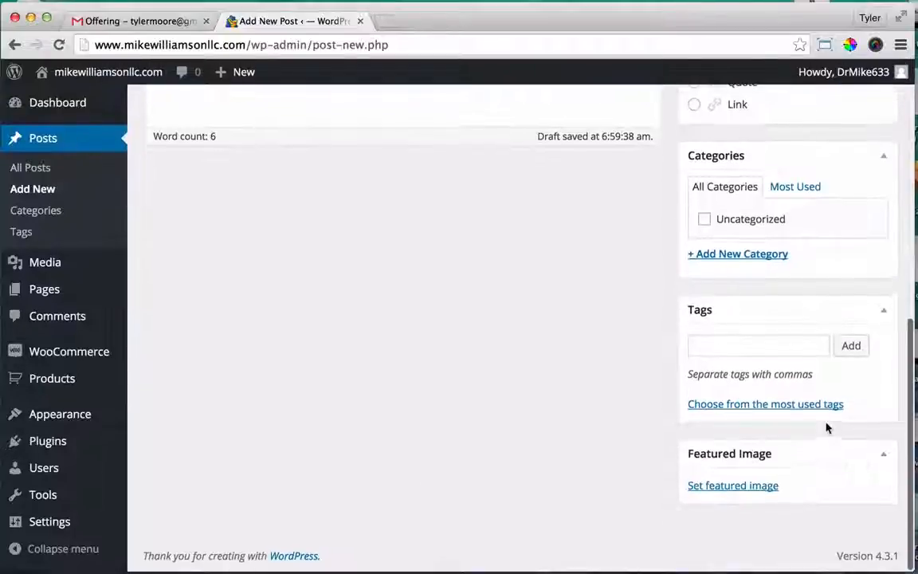
{"action": "left_click", "coordinate": [733, 485]}
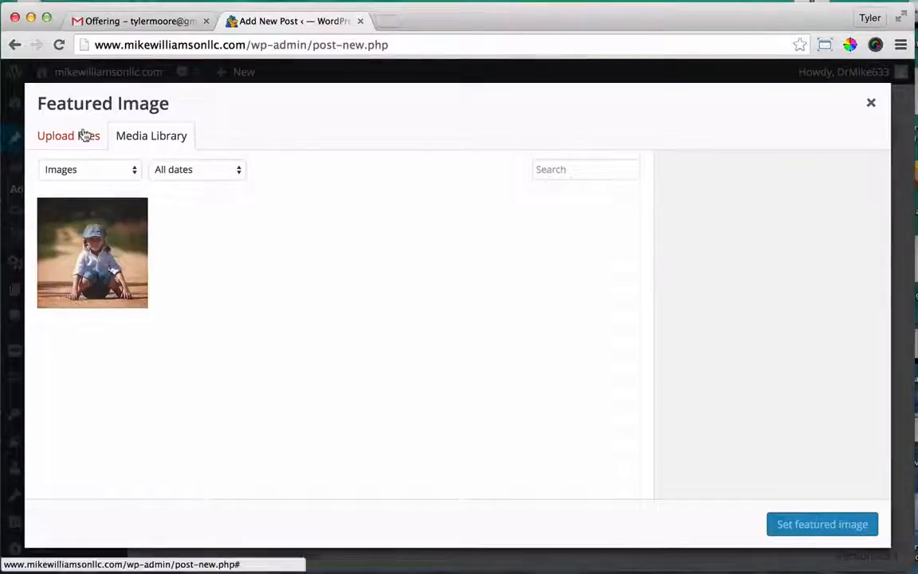
{"action": "left_click", "coordinate": [84, 135]}
{"action": "left_click", "coordinate": [463, 341]}
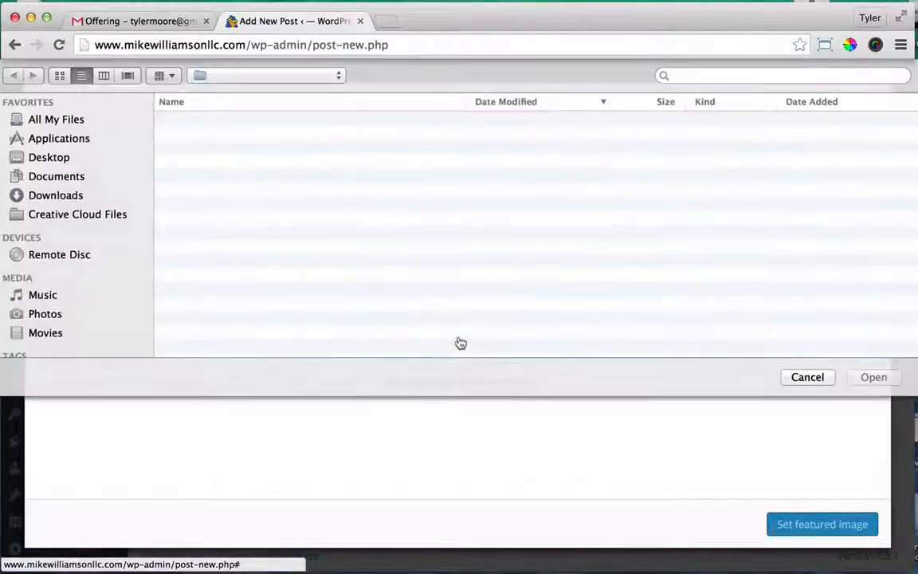
{"action": "left_click", "coordinate": [323, 137]}
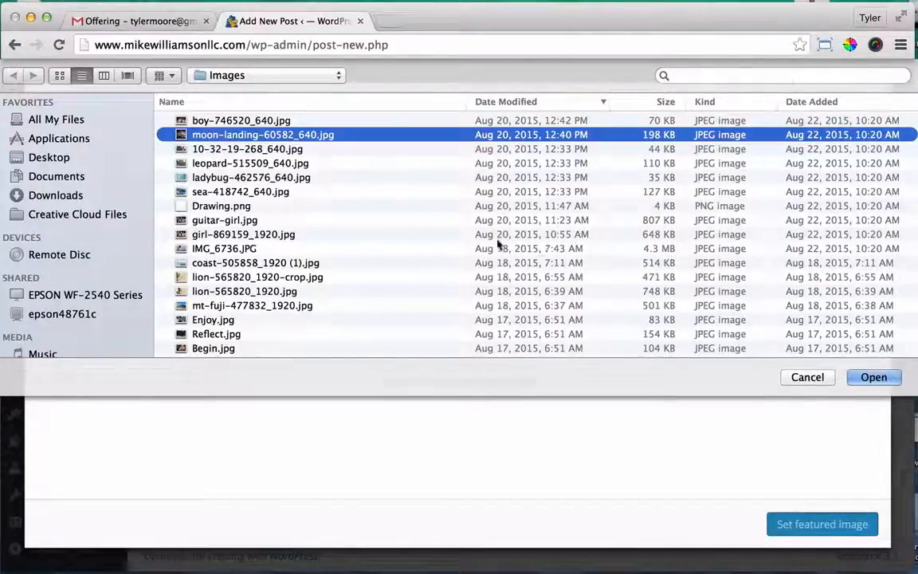
{"action": "left_click", "coordinate": [465, 234]}
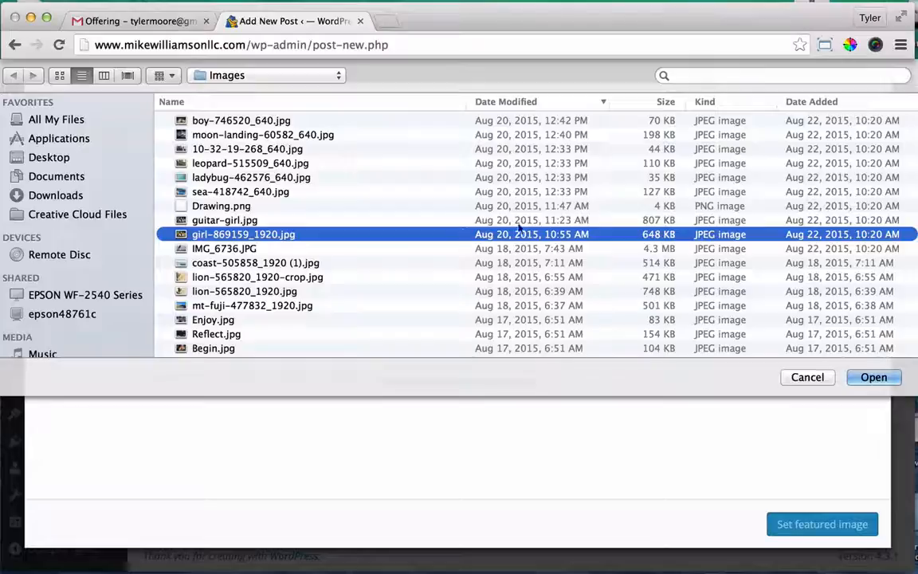
{"action": "left_click", "coordinate": [888, 377]}
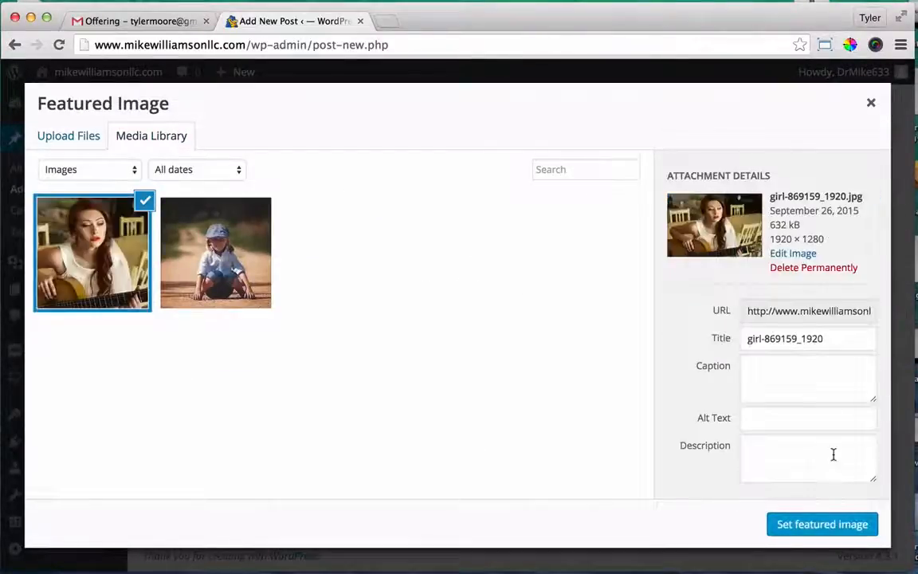
{"action": "left_click", "coordinate": [819, 526]}
{"action": "scroll", "coordinate": [768, 290], "scroll_direction": "up", "scroll_amount": 10}
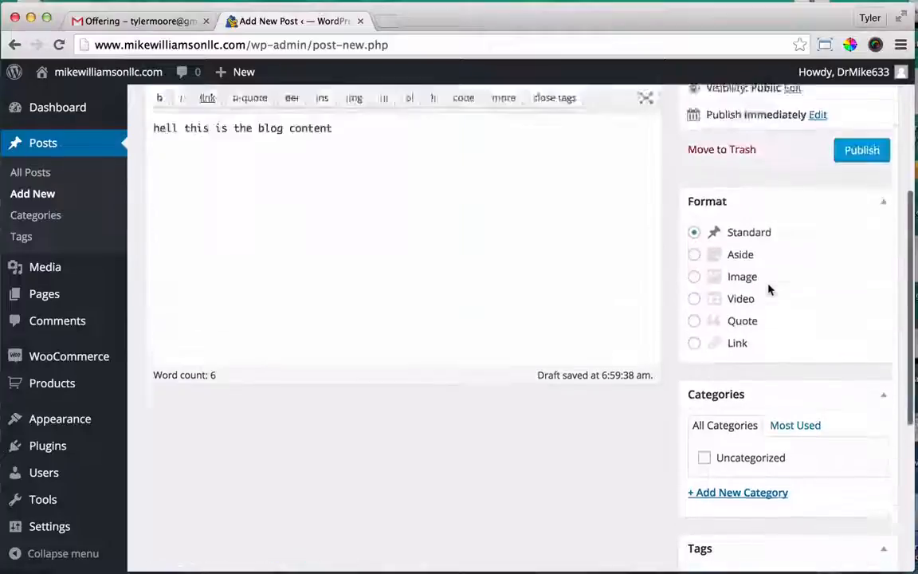
{"action": "left_click", "coordinate": [857, 319]}
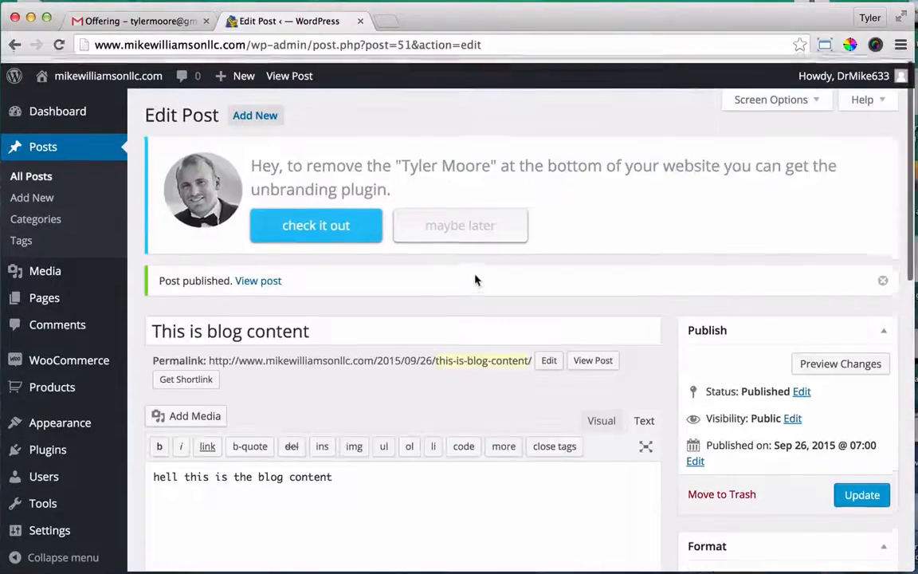
- Visit the live site's Blog page, listing 'This is blog content' above 'Hello world!'
{"action": "mouse_move", "coordinate": [104, 72]}
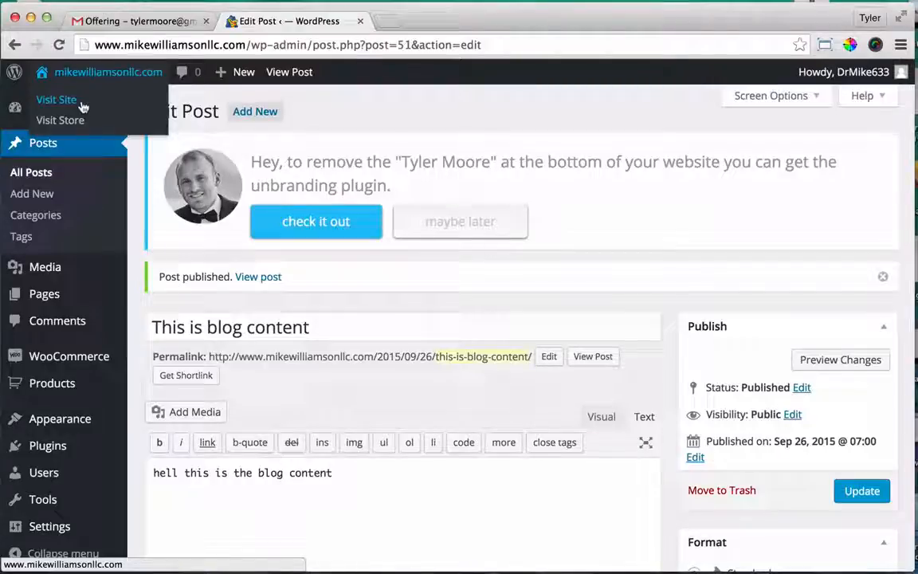
{"action": "left_click", "coordinate": [82, 106]}
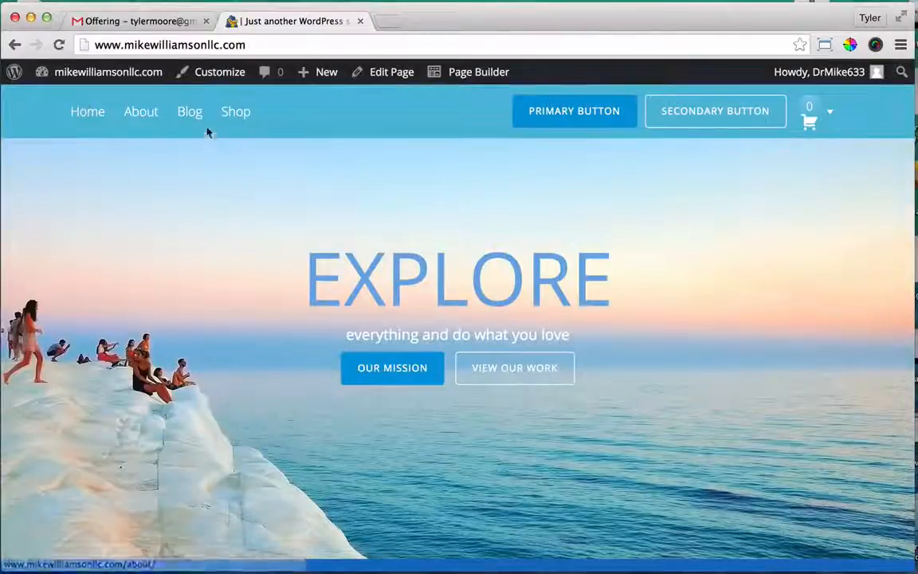
{"action": "left_click", "coordinate": [191, 114]}
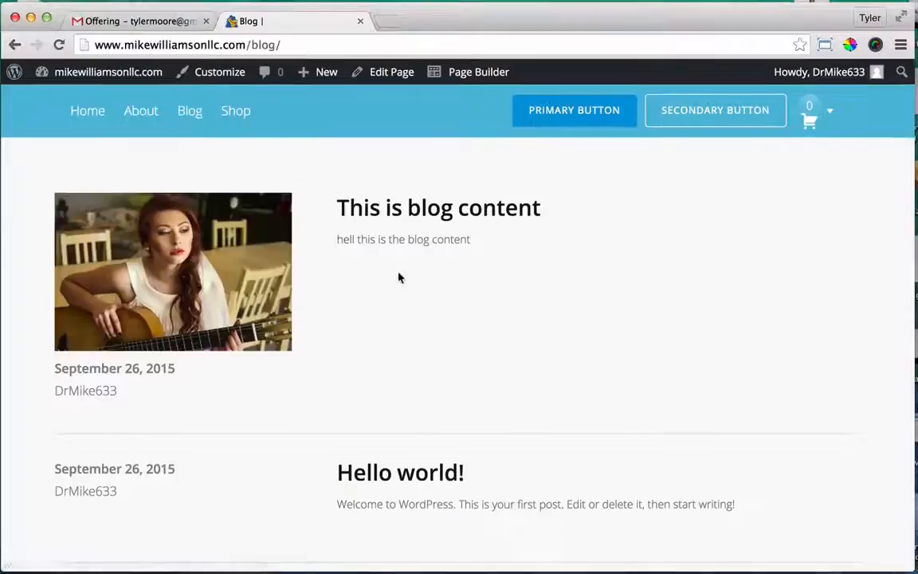
{"action": "scroll", "coordinate": [399, 277], "scroll_direction": "down", "scroll_amount": 2}
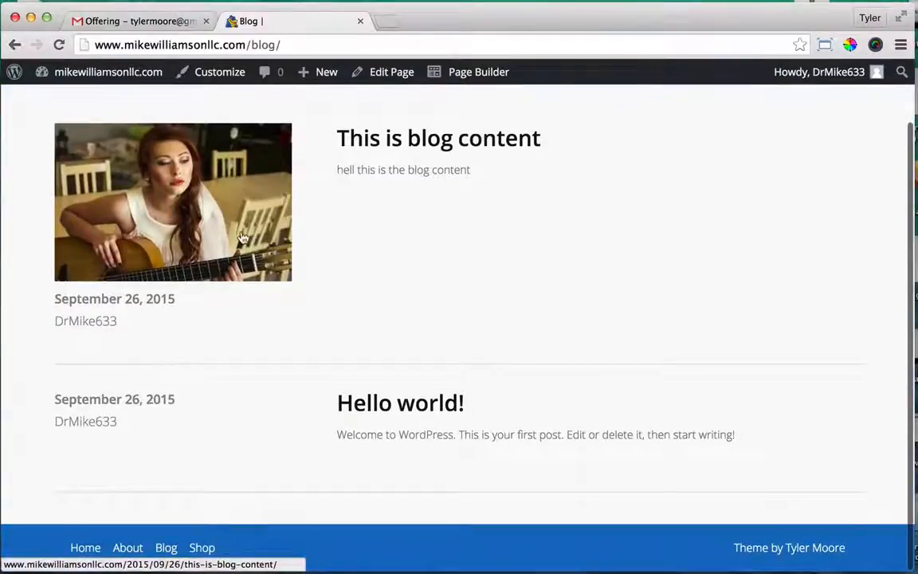
{"action": "scroll", "coordinate": [243, 236], "scroll_direction": "up", "scroll_amount": 1}
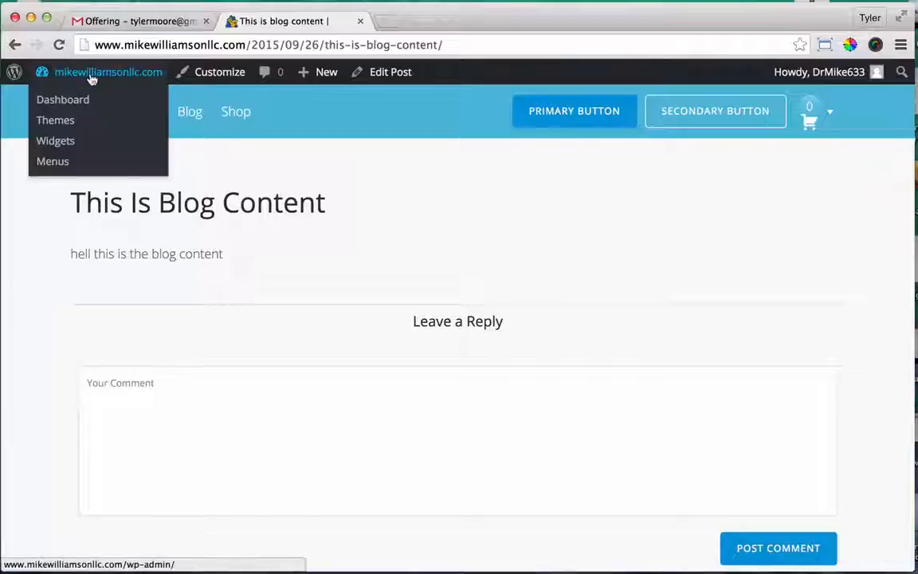
- Go from the Dashboard to the Settings > Page Builder screen
{"action": "left_click", "coordinate": [79, 102]}
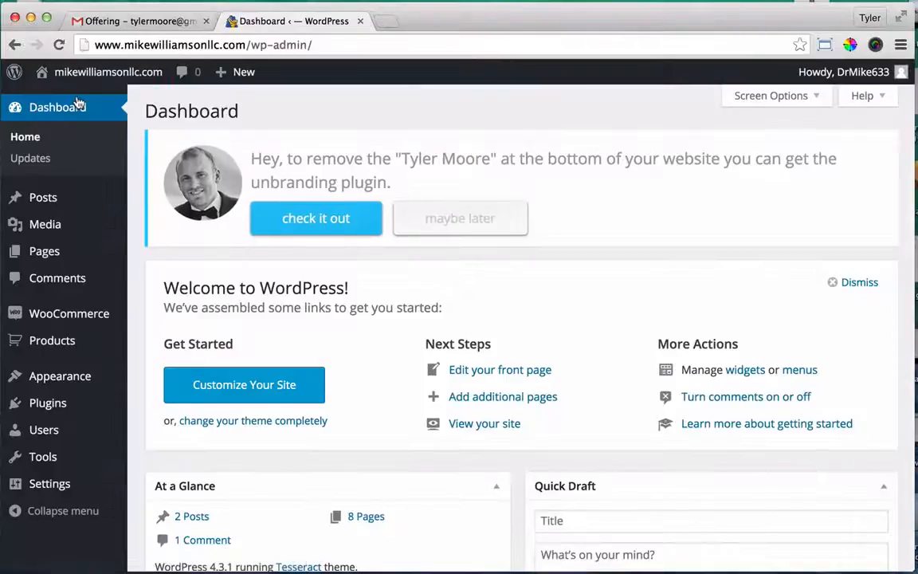
{"action": "mouse_move", "coordinate": [66, 310]}
{"action": "scroll", "coordinate": [65, 309], "scroll_direction": "down", "scroll_amount": 2}
{"action": "mouse_move", "coordinate": [76, 377]}
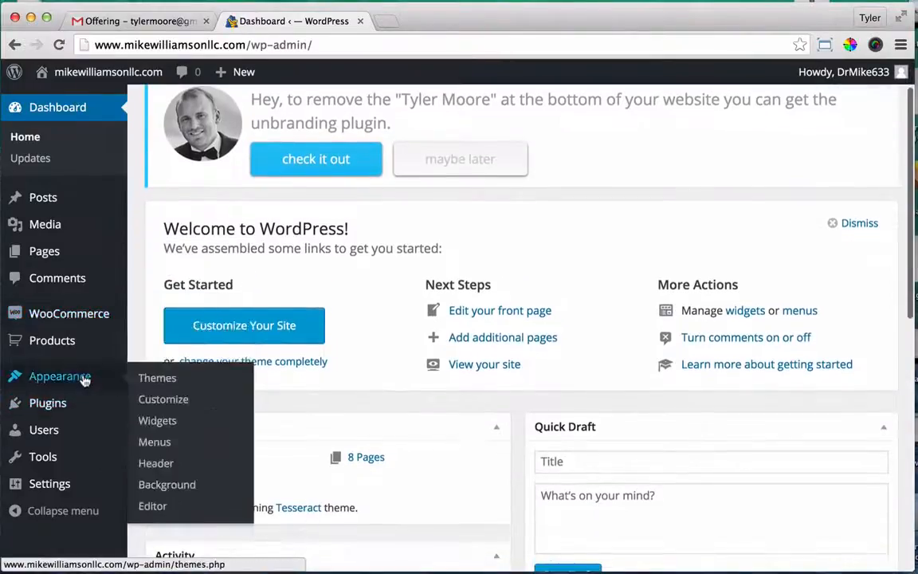
{"action": "mouse_move", "coordinate": [82, 462]}
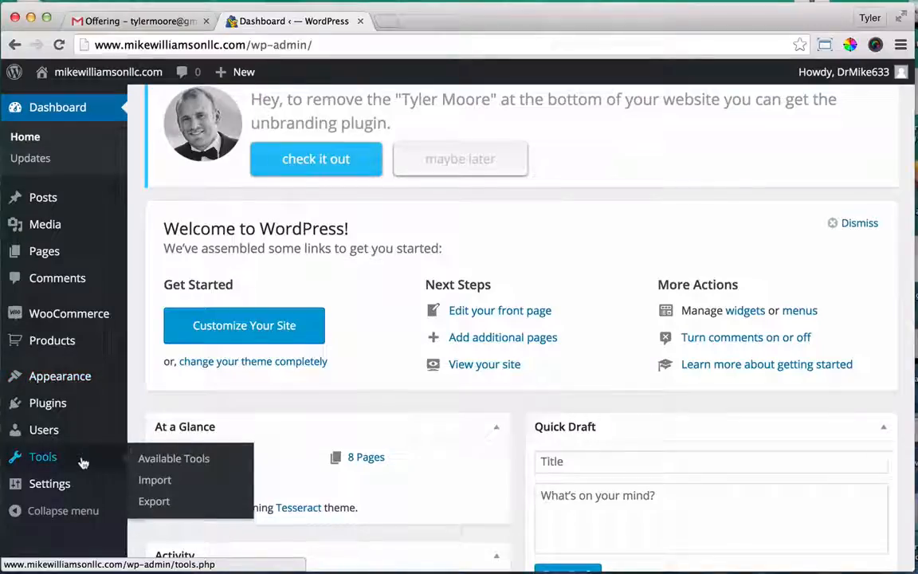
{"action": "mouse_move", "coordinate": [82, 484]}
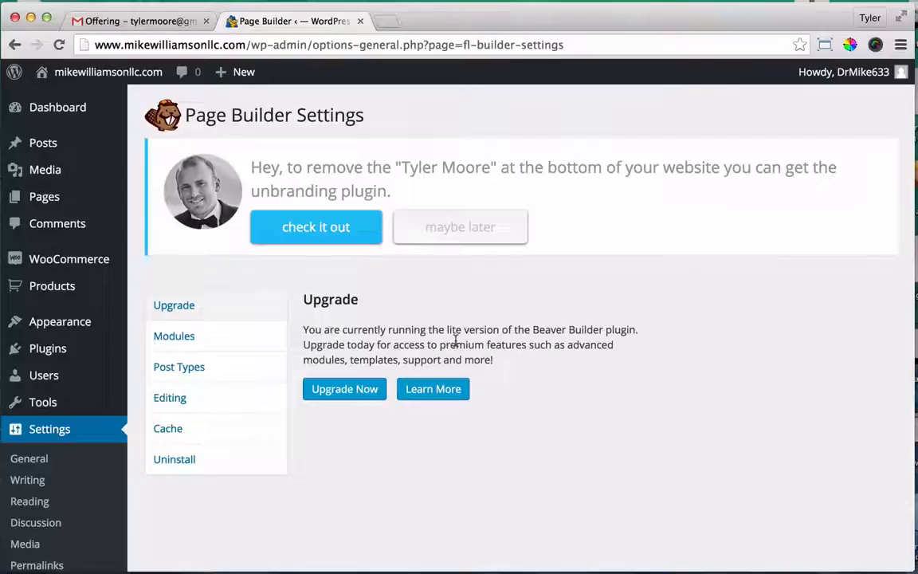
{"action": "scroll", "coordinate": [456, 342], "scroll_direction": "down", "scroll_amount": 3}
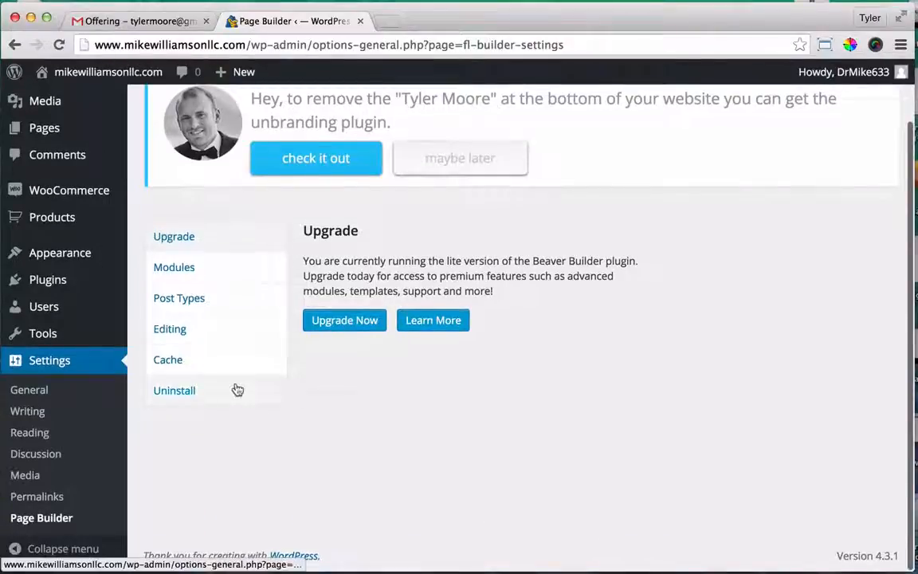
- Enable Posts as a builder post type, save, and visit the live home page
{"action": "left_click", "coordinate": [217, 301]}
{"action": "left_click", "coordinate": [309, 311]}
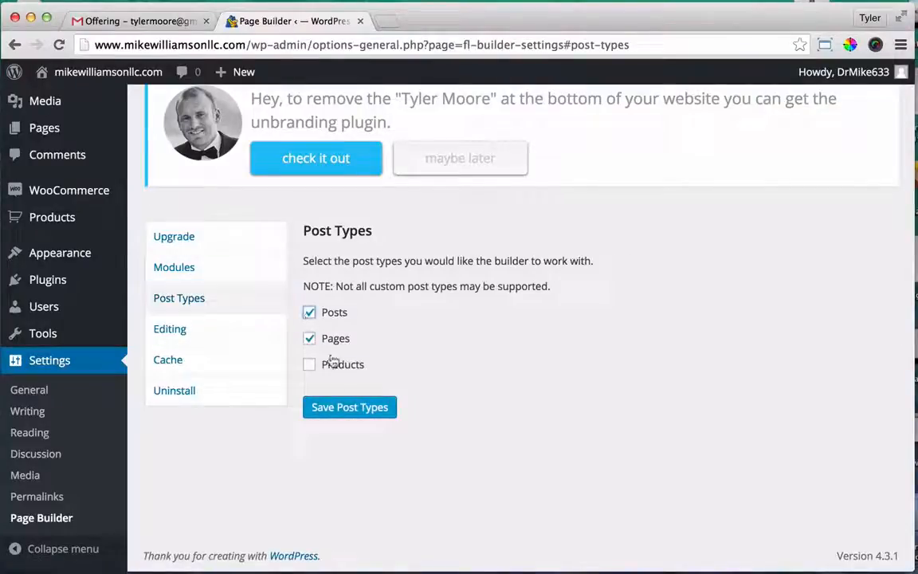
{"action": "left_click", "coordinate": [358, 408]}
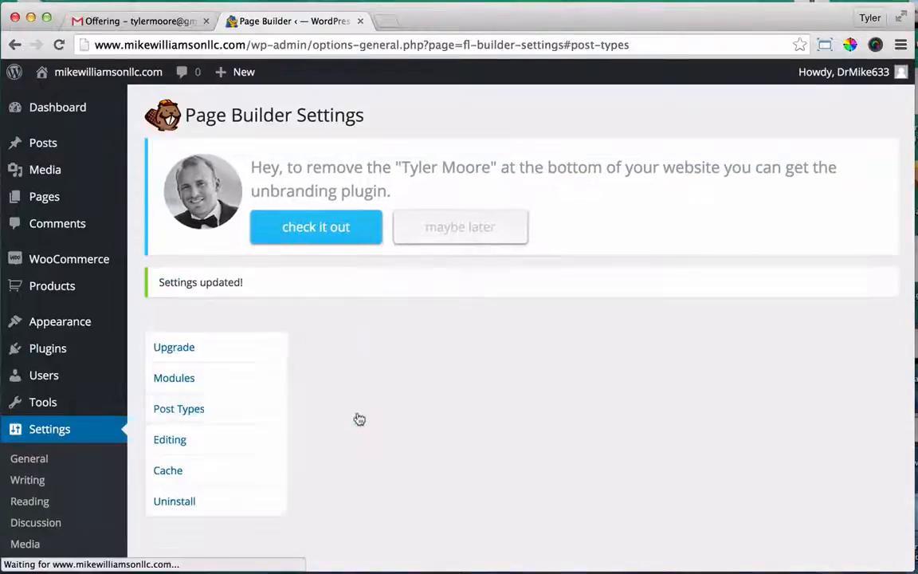
{"action": "mouse_move", "coordinate": [74, 83]}
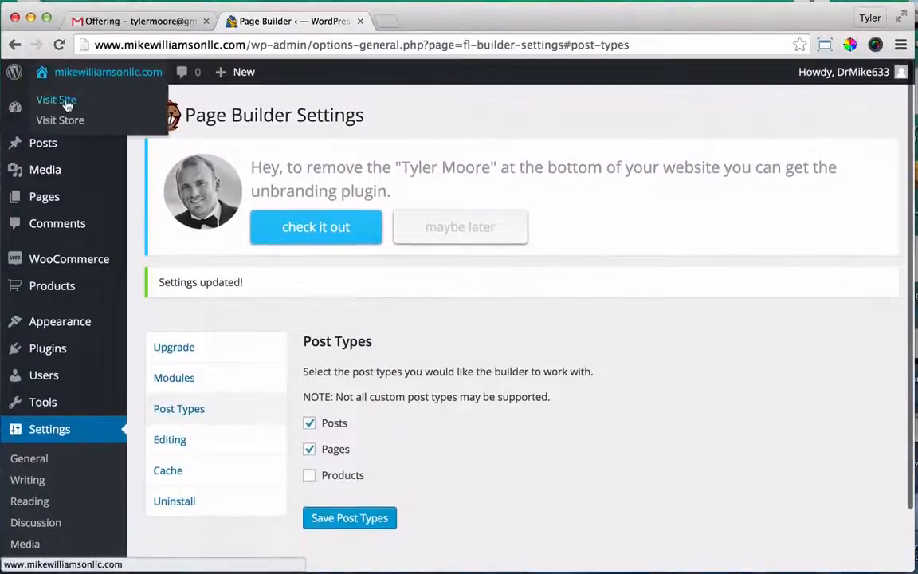
{"action": "left_click", "coordinate": [67, 104]}
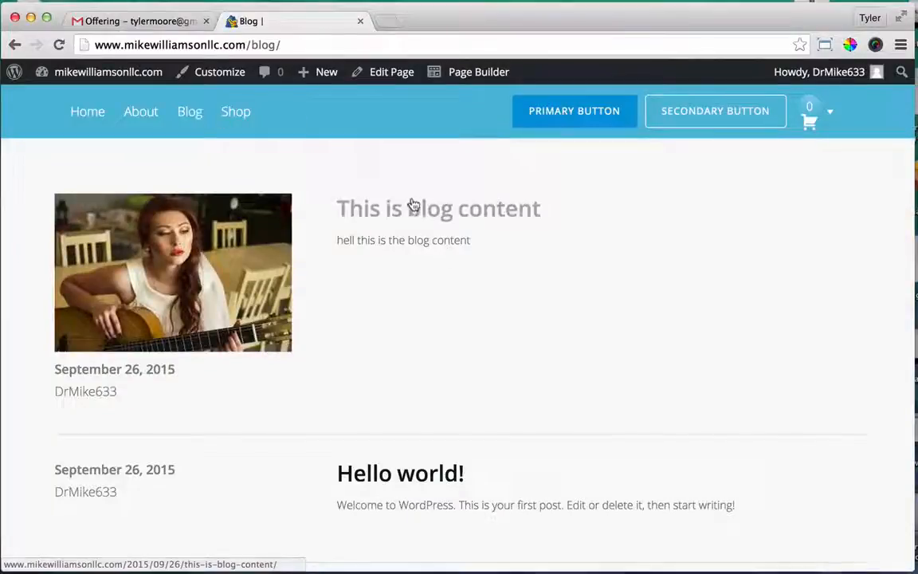
- Add the 6 Text Boxes layout below 'This is blog content' text in Page Builder and publish
{"action": "left_click", "coordinate": [412, 208]}
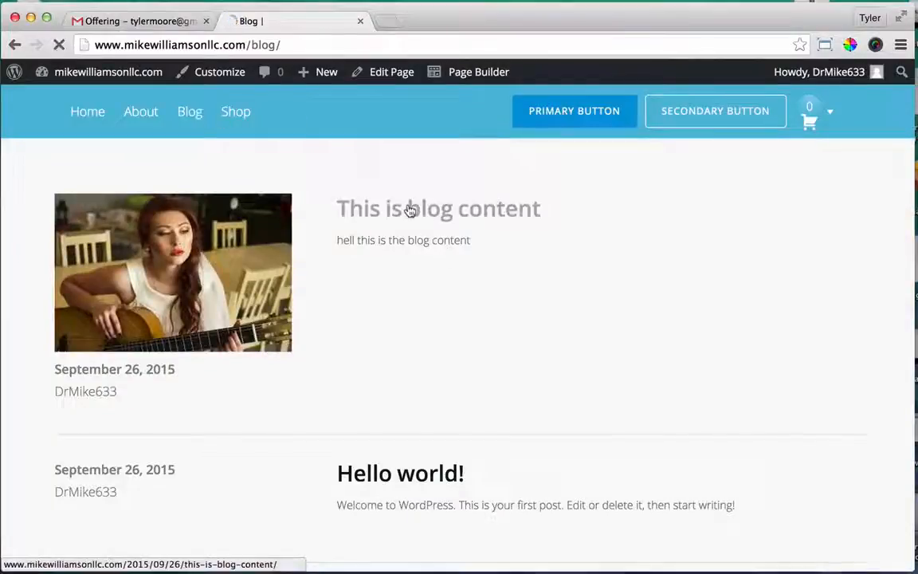
{"action": "left_click", "coordinate": [475, 78]}
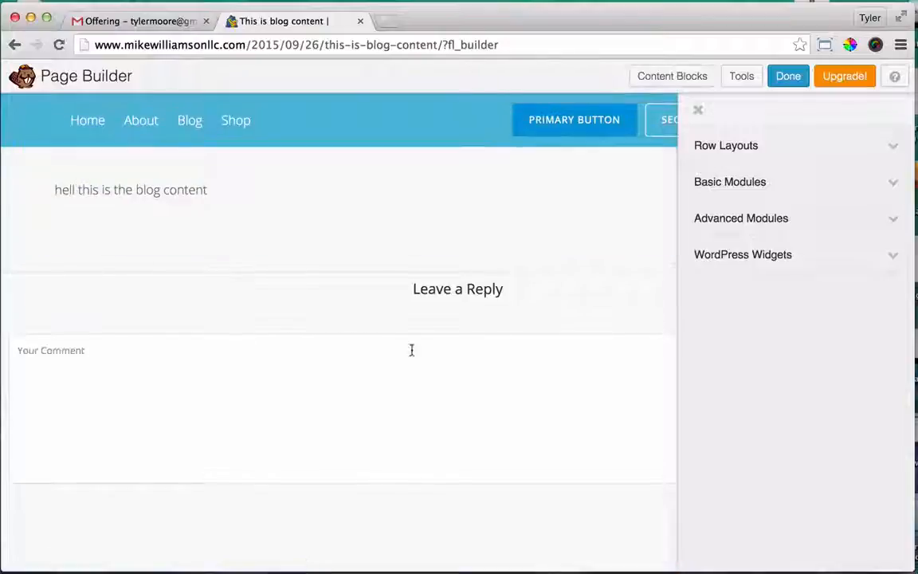
{"action": "left_click", "coordinate": [687, 83]}
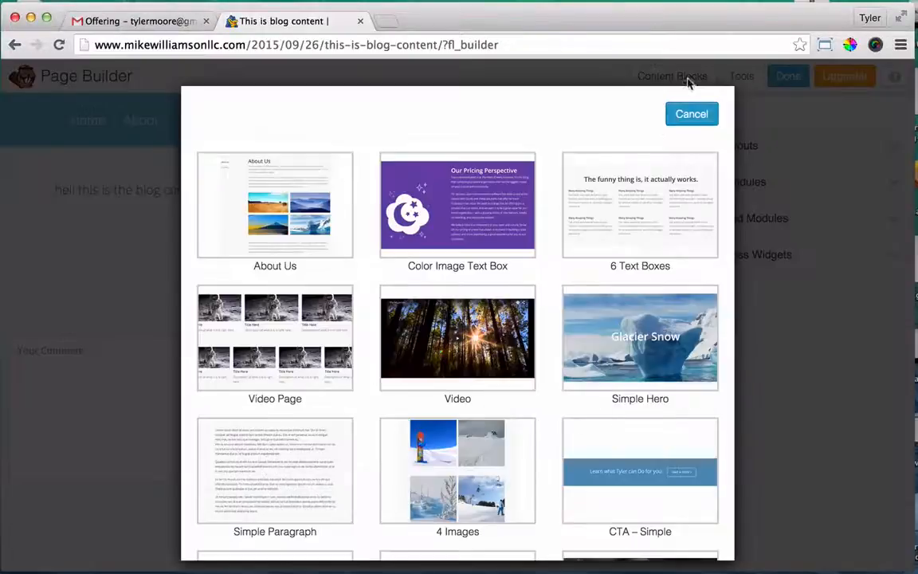
{"action": "left_click", "coordinate": [648, 219]}
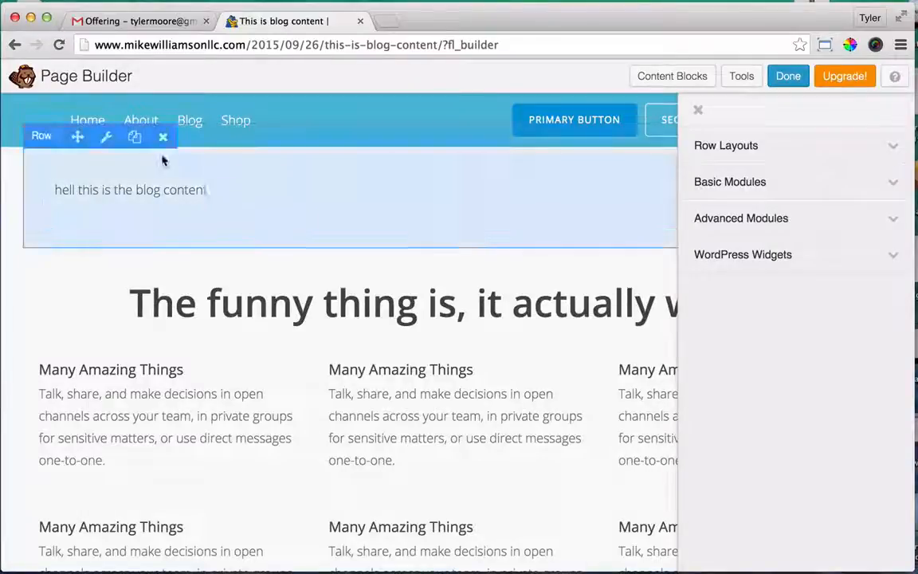
{"action": "left_click", "coordinate": [163, 138]}
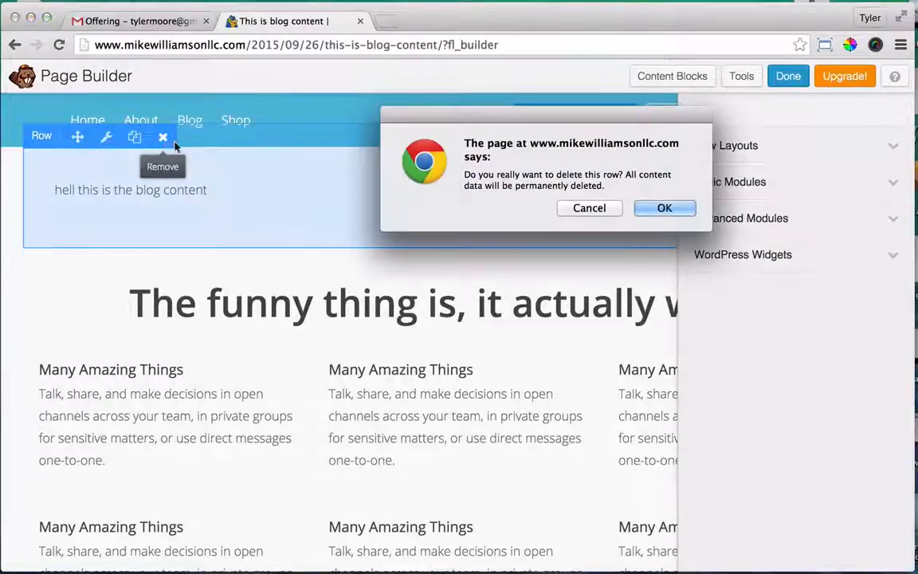
{"action": "left_click", "coordinate": [562, 208]}
{"action": "scroll", "coordinate": [462, 382], "scroll_direction": "down", "scroll_amount": 8}
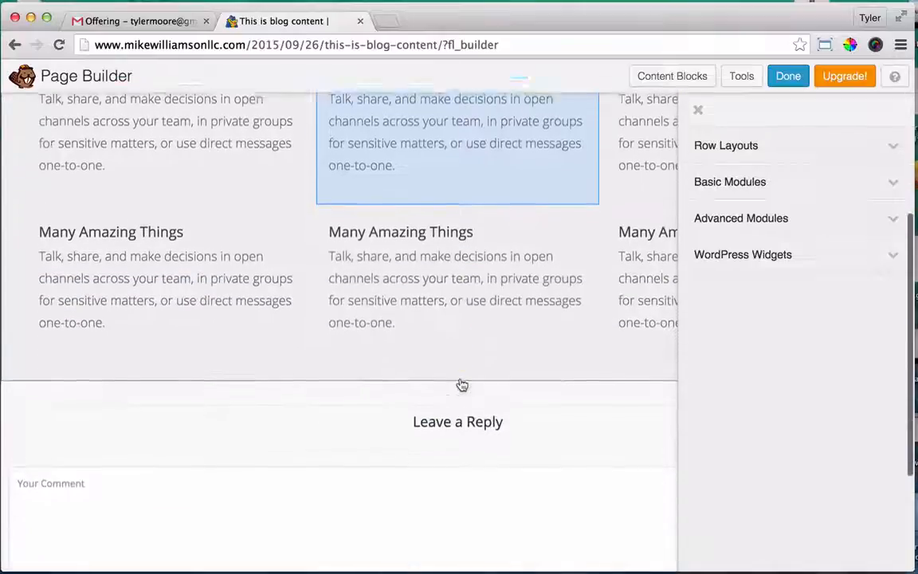
{"action": "left_click", "coordinate": [788, 77]}
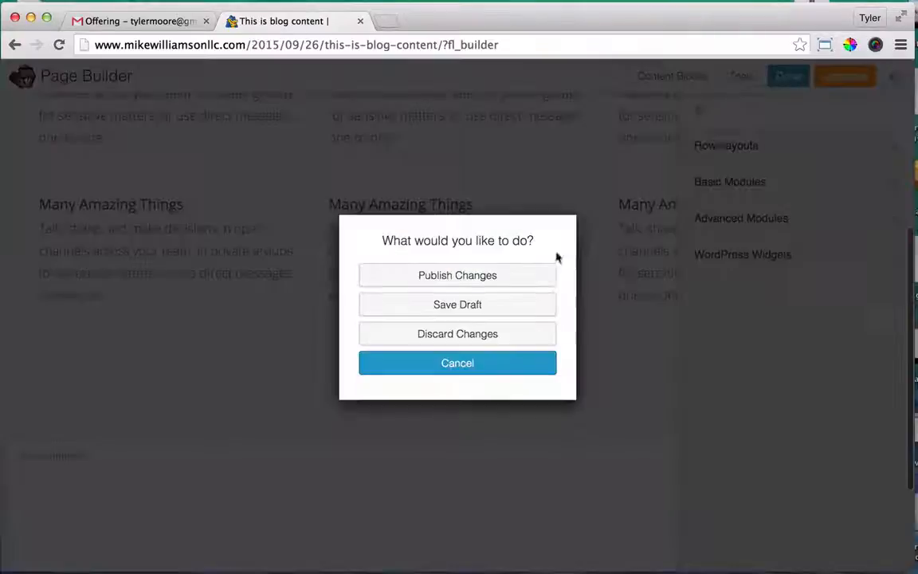
{"action": "left_click", "coordinate": [495, 276]}
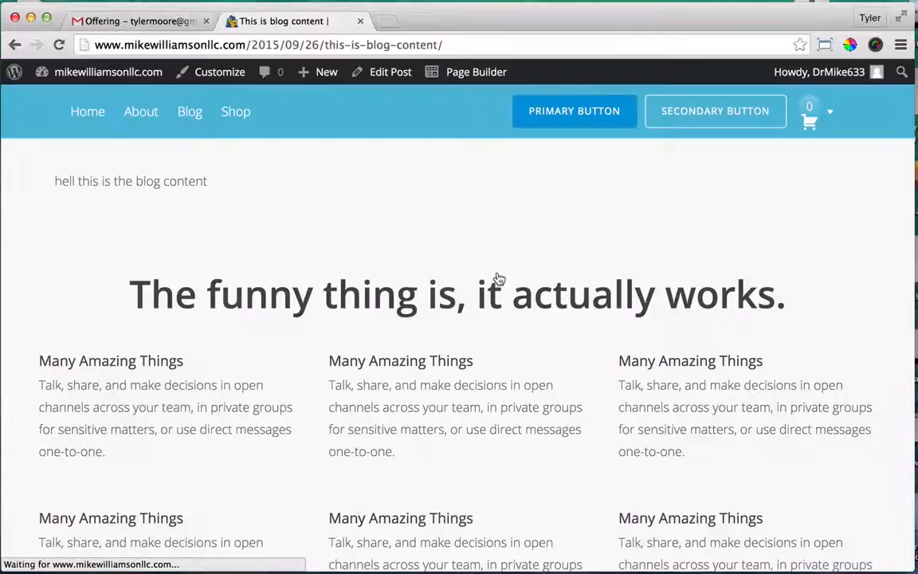
- Scroll through the live post's body text, six 'Many Amazing Things' boxes and comment form
{"action": "scroll", "coordinate": [496, 277], "scroll_direction": "down", "scroll_amount": 10}
{"action": "scroll", "coordinate": [497, 278], "scroll_direction": "up", "scroll_amount": 10}
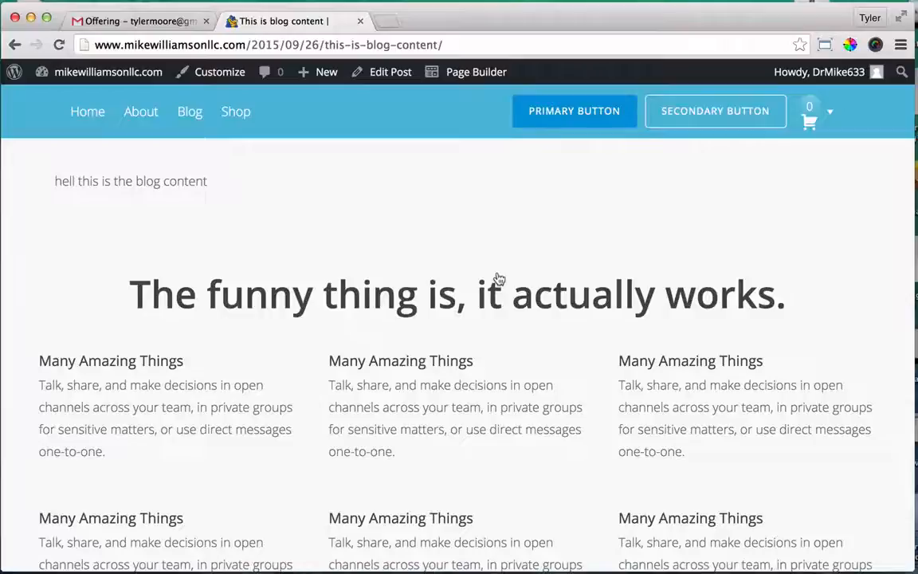
{"action": "scroll", "coordinate": [498, 278], "scroll_direction": "down", "scroll_amount": 6}
{"action": "scroll", "coordinate": [498, 278], "scroll_direction": "up", "scroll_amount": 6}
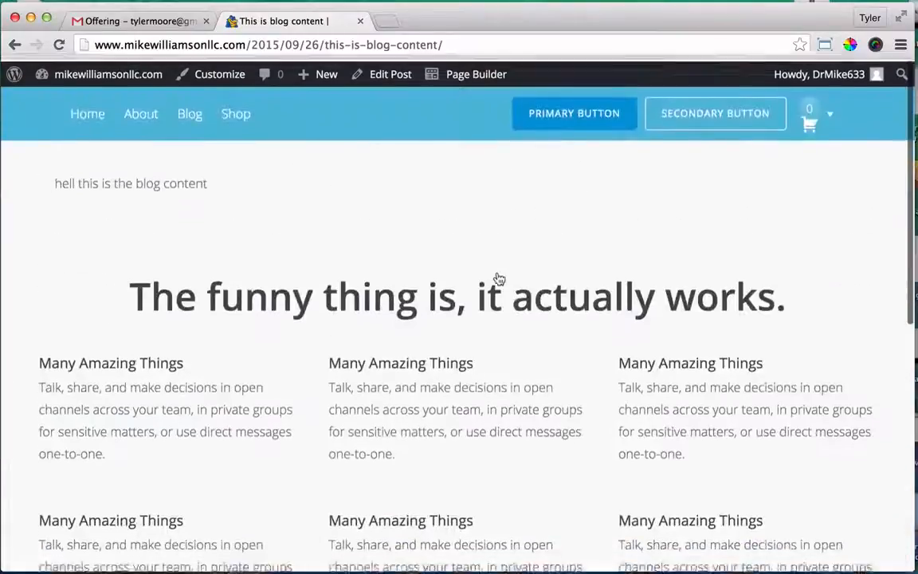
{"action": "scroll", "coordinate": [498, 279], "scroll_direction": "down", "scroll_amount": 6}
{"action": "scroll", "coordinate": [498, 278], "scroll_direction": "up", "scroll_amount": 6}
{"action": "scroll", "coordinate": [498, 278], "scroll_direction": "down", "scroll_amount": 4}
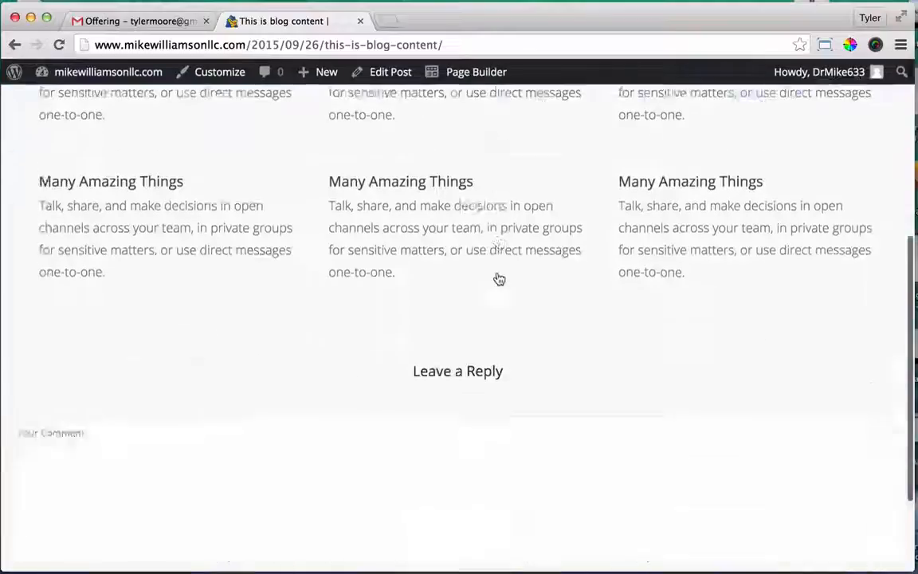
{"action": "scroll", "coordinate": [498, 305], "scroll_direction": "down", "scroll_amount": 2}
{"action": "left_click", "coordinate": [498, 381]}
{"action": "scroll", "coordinate": [500, 386], "scroll_direction": "up", "scroll_amount": 2}
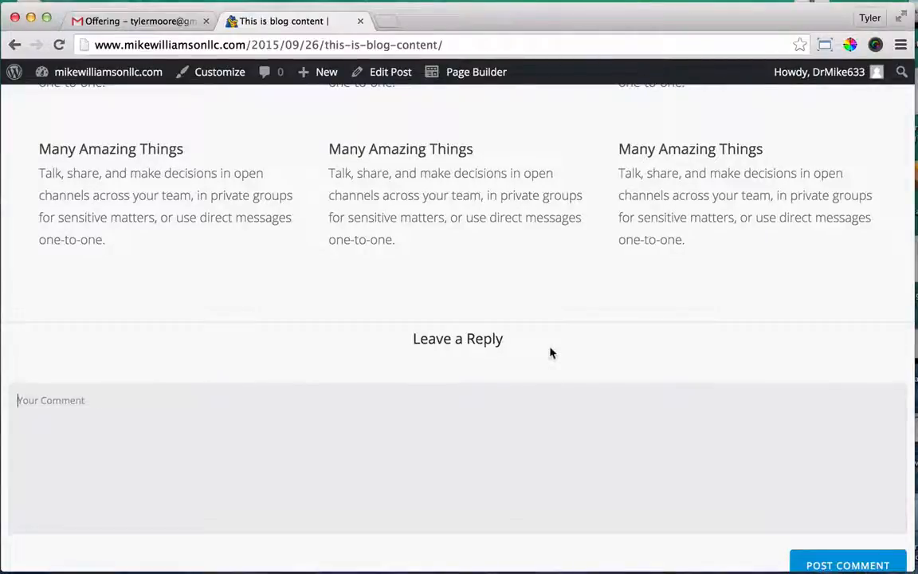
{"action": "scroll", "coordinate": [549, 352], "scroll_direction": "up", "scroll_amount": 10}
{"action": "scroll", "coordinate": [506, 223], "scroll_direction": "down", "scroll_amount": 12}
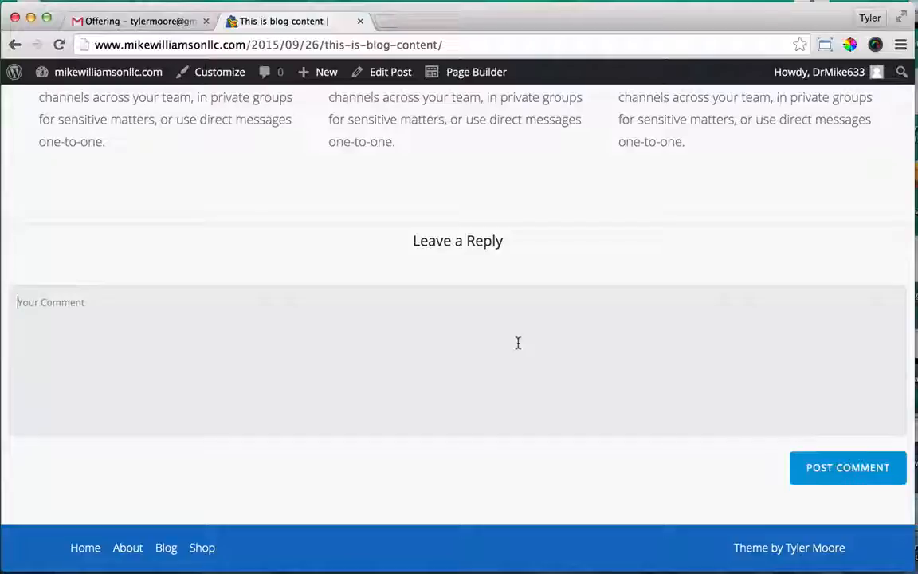
{"action": "scroll", "coordinate": [518, 342], "scroll_direction": "up", "scroll_amount": 15}
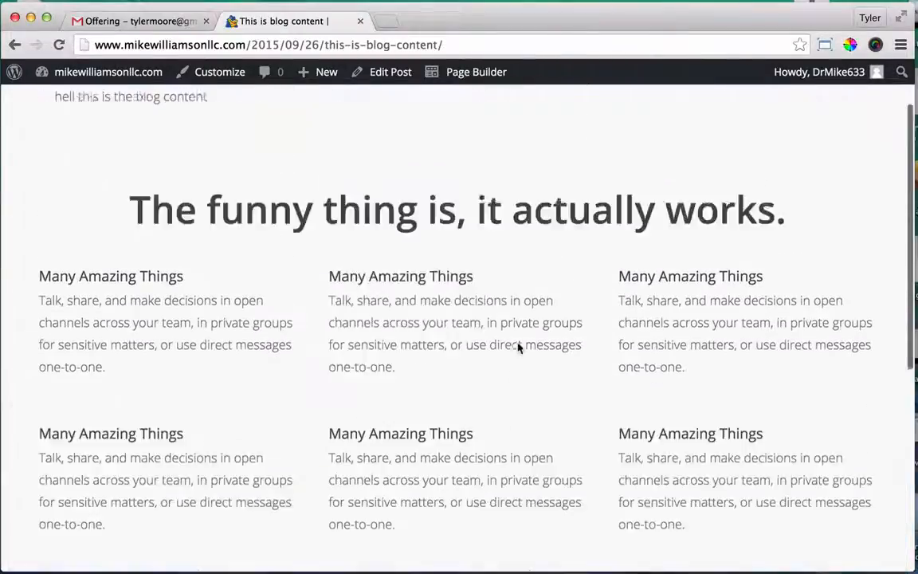
{"action": "scroll", "coordinate": [518, 343], "scroll_direction": "down", "scroll_amount": 15}
{"action": "scroll", "coordinate": [518, 342], "scroll_direction": "up", "scroll_amount": 2}
{"action": "scroll", "coordinate": [518, 343], "scroll_direction": "down", "scroll_amount": 1}
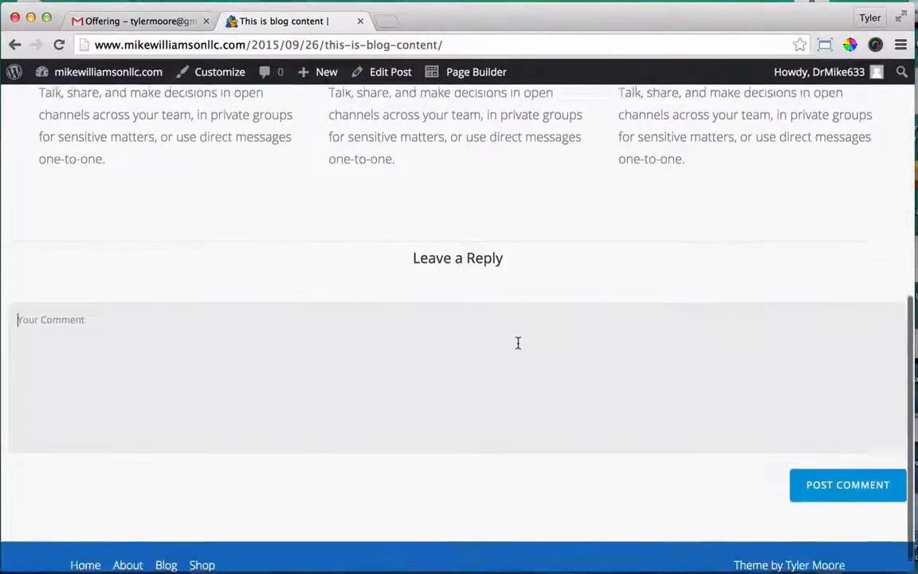
{"action": "scroll", "coordinate": [518, 342], "scroll_direction": "up", "scroll_amount": 8}
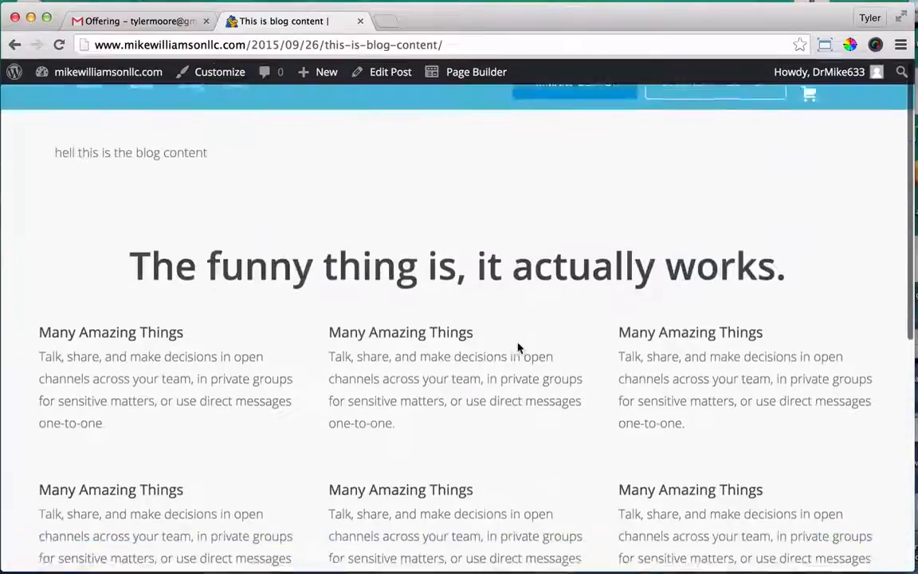
{"action": "scroll", "coordinate": [518, 343], "scroll_direction": "down", "scroll_amount": 8}
{"action": "scroll", "coordinate": [518, 342], "scroll_direction": "up", "scroll_amount": 10}
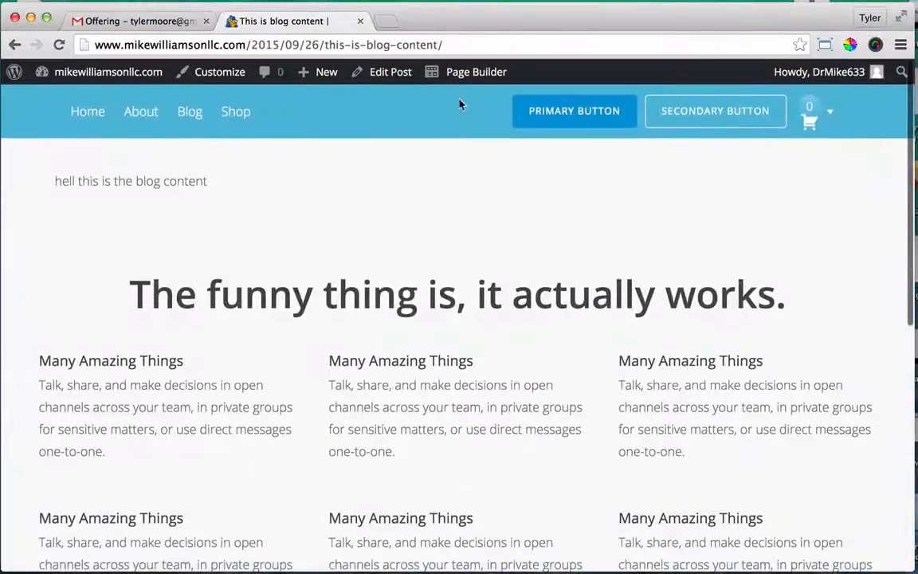
- Open 'This is blog content' in the admin editor and toggle the Discussion box in Screen Options
{"action": "left_click", "coordinate": [398, 78]}
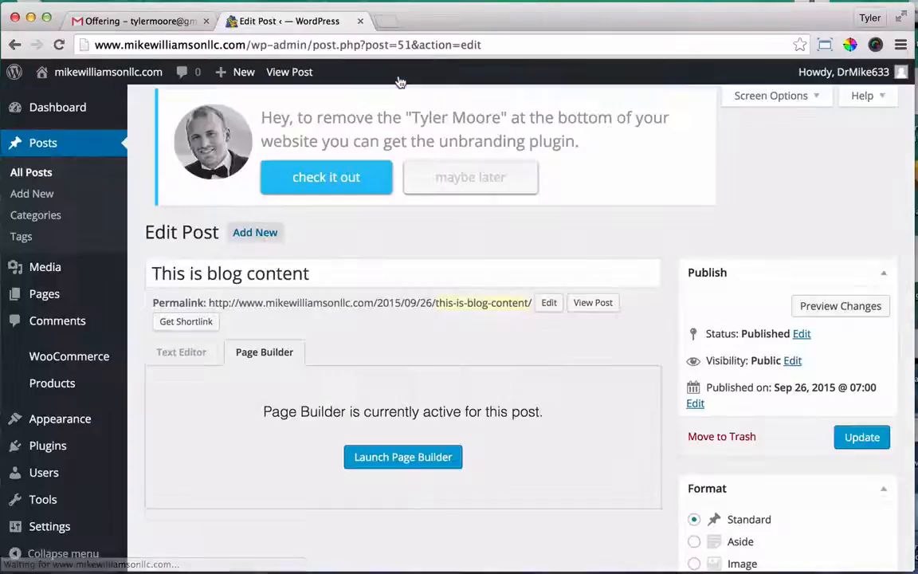
{"action": "left_click", "coordinate": [801, 97]}
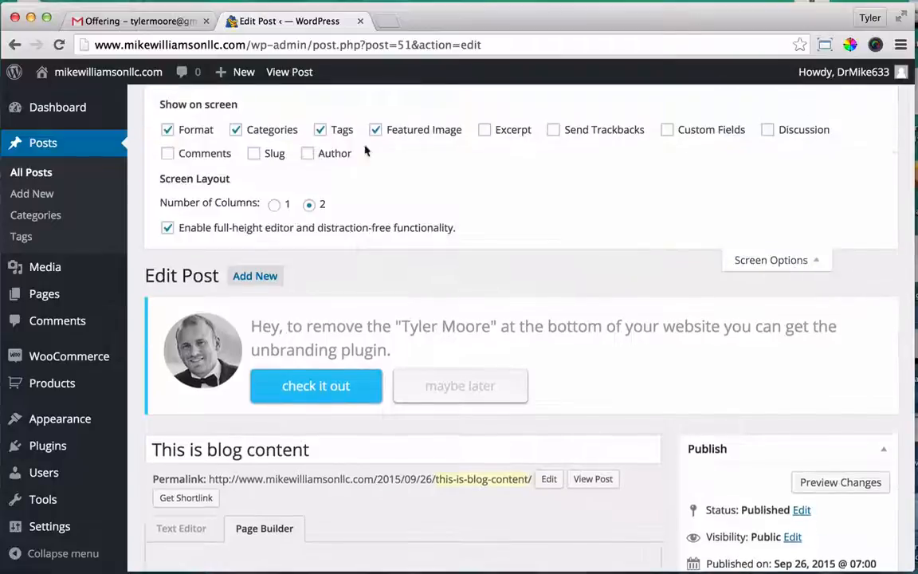
{"action": "left_click", "coordinate": [768, 131]}
{"action": "scroll", "coordinate": [651, 287], "scroll_direction": "down", "scroll_amount": 10}
{"action": "scroll", "coordinate": [650, 287], "scroll_direction": "up", "scroll_amount": 5}
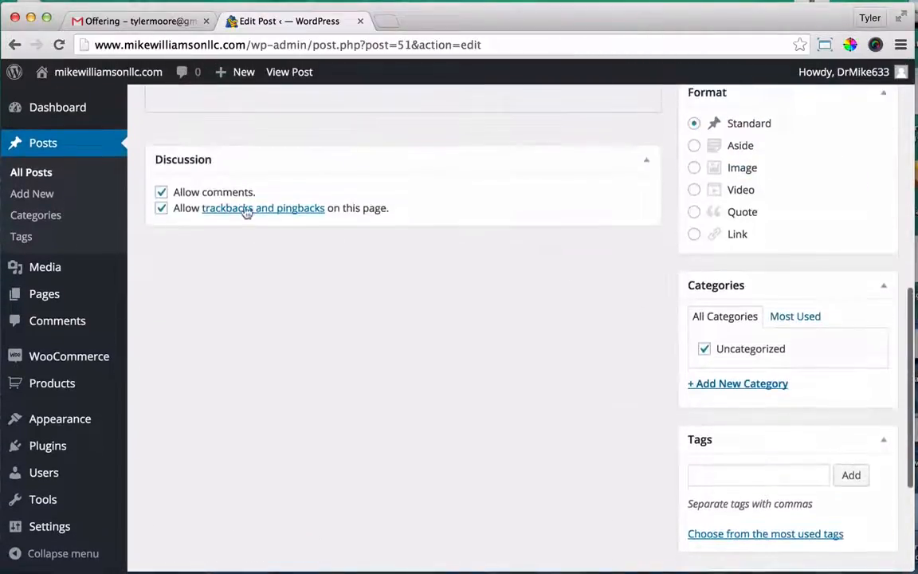
{"action": "scroll", "coordinate": [487, 400], "scroll_direction": "up", "scroll_amount": 4}
{"action": "scroll", "coordinate": [489, 398], "scroll_direction": "down", "scroll_amount": 4}
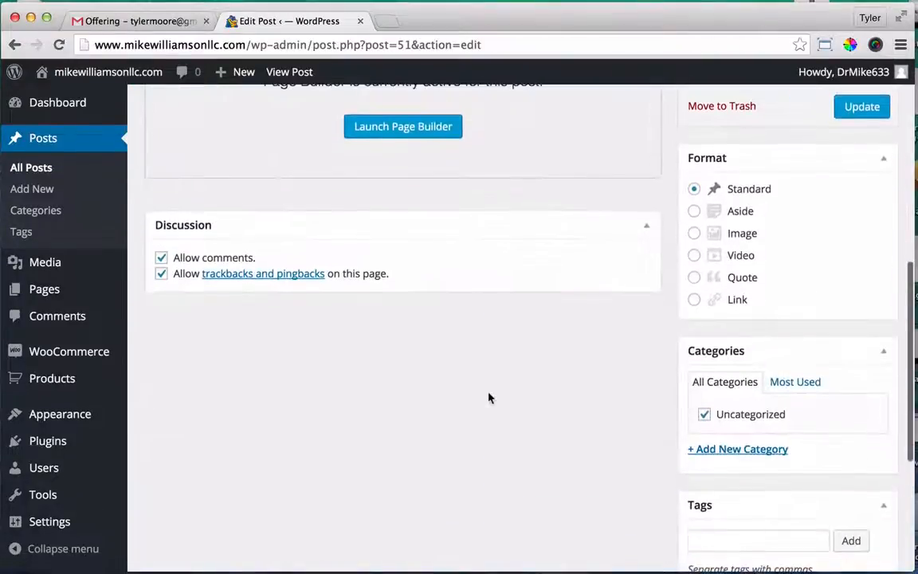
{"action": "scroll", "coordinate": [487, 397], "scroll_direction": "up", "scroll_amount": 6}
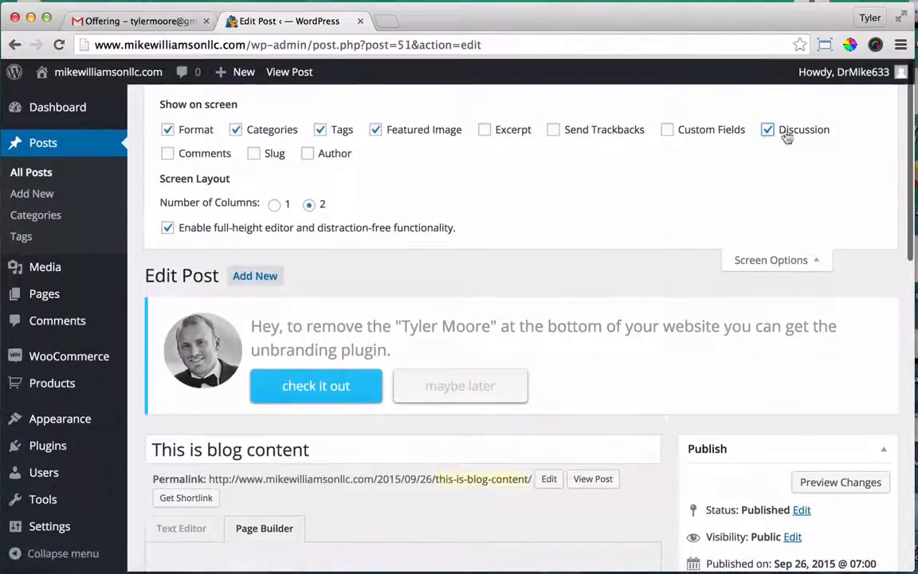
{"action": "left_click", "coordinate": [769, 133]}
{"action": "left_click", "coordinate": [789, 261]}
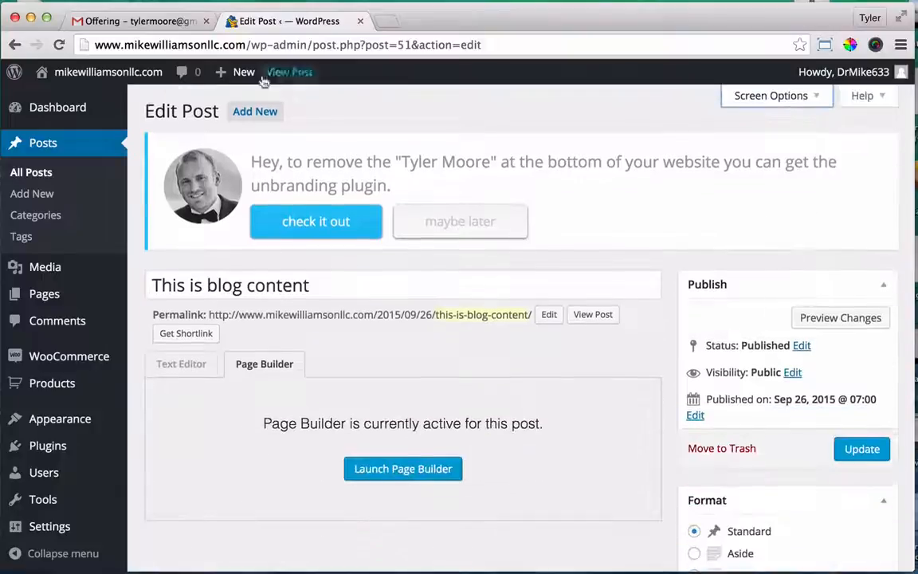
{"action": "mouse_move", "coordinate": [88, 73]}
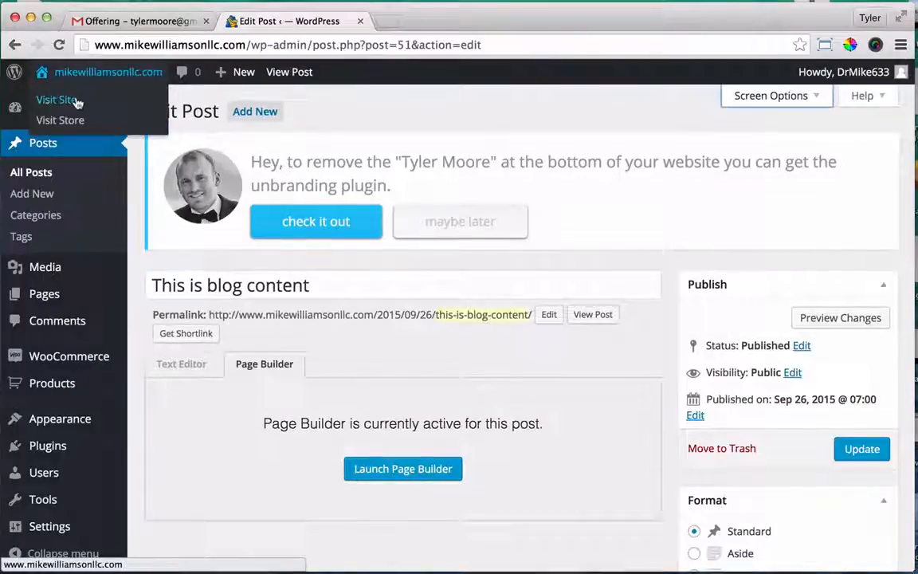
- Visit the live home page and look over its EXPLORE hero
{"action": "left_click", "coordinate": [78, 102]}
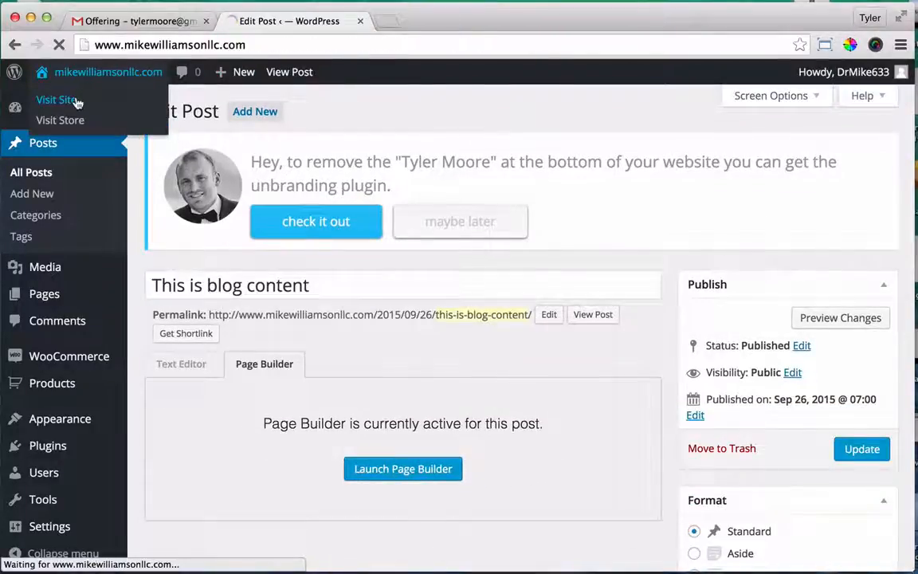
{"action": "scroll", "coordinate": [385, 336], "scroll_direction": "down", "scroll_amount": 3}
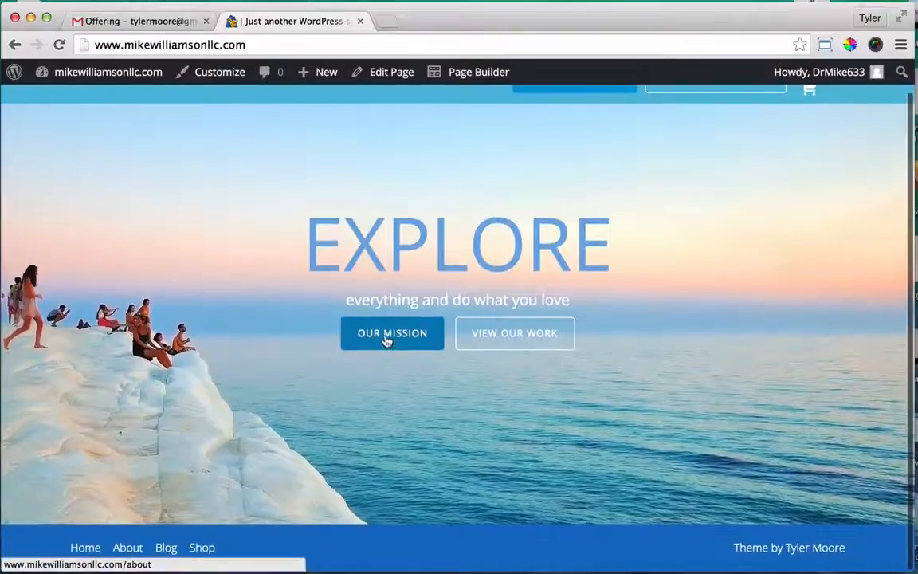
{"action": "scroll", "coordinate": [384, 339], "scroll_direction": "up", "scroll_amount": 3}
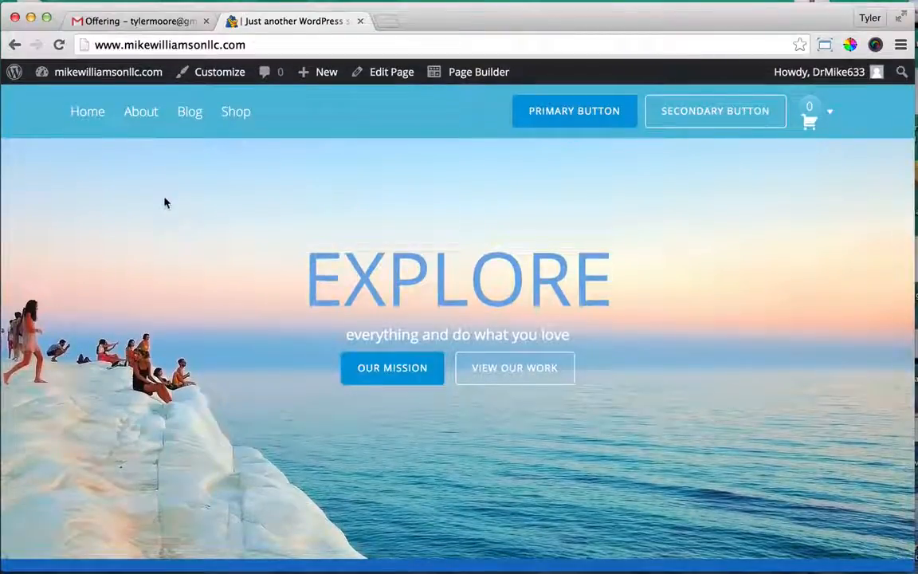
{"action": "scroll", "coordinate": [233, 279], "scroll_direction": "down", "scroll_amount": 1}
{"action": "scroll", "coordinate": [233, 279], "scroll_direction": "up", "scroll_amount": 1}
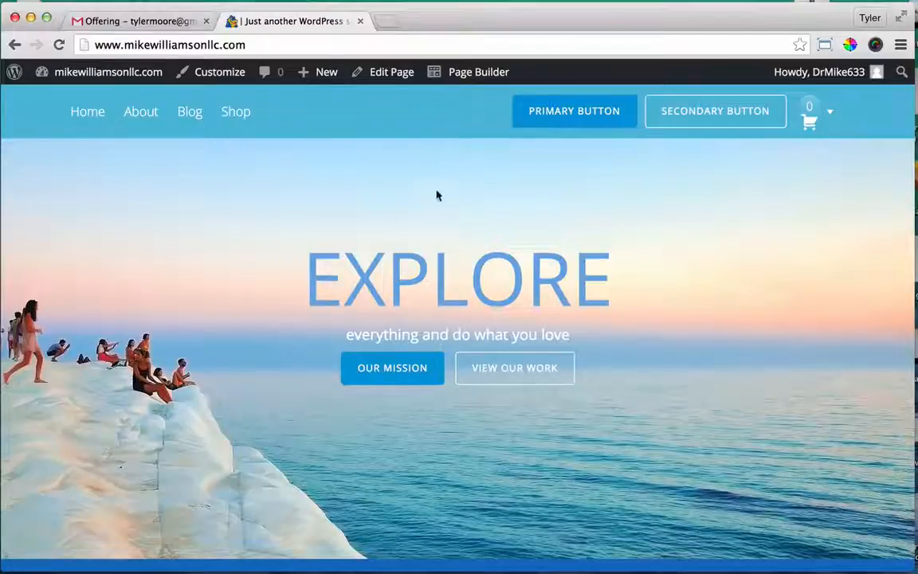
- Open the home page in Page Builder and choose Select Photo in the hero row's background settings
{"action": "left_click", "coordinate": [476, 74]}
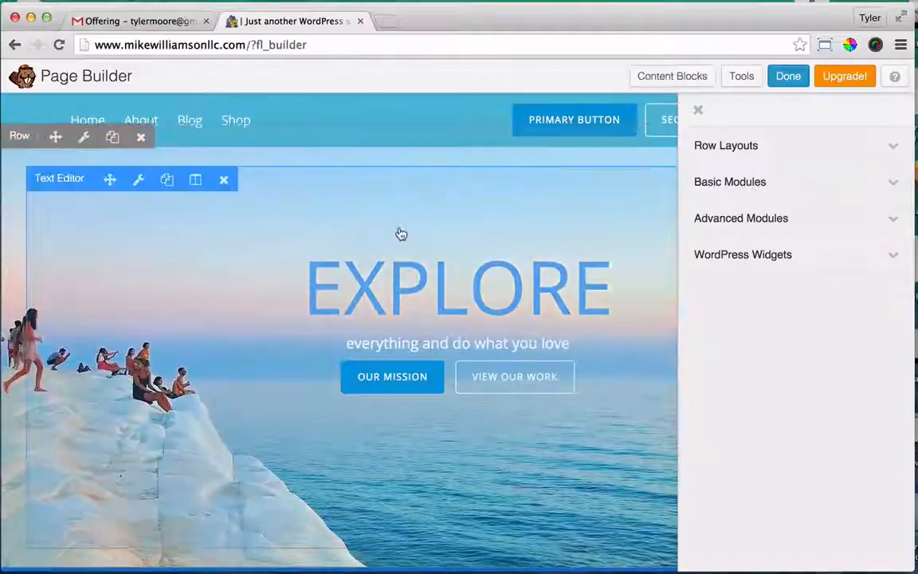
{"action": "scroll", "coordinate": [395, 264], "scroll_direction": "down", "scroll_amount": 2}
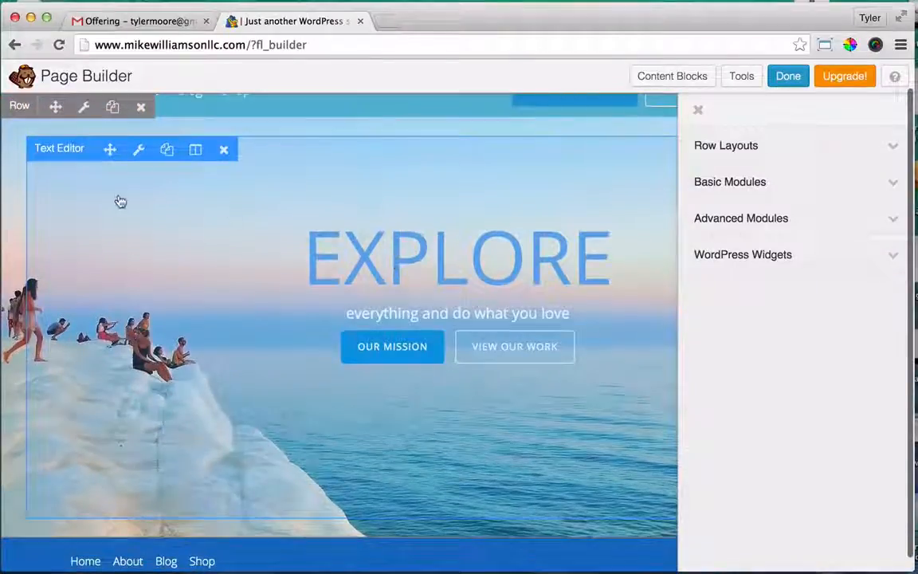
{"action": "left_click", "coordinate": [85, 111]}
{"action": "scroll", "coordinate": [510, 337], "scroll_direction": "down", "scroll_amount": 5}
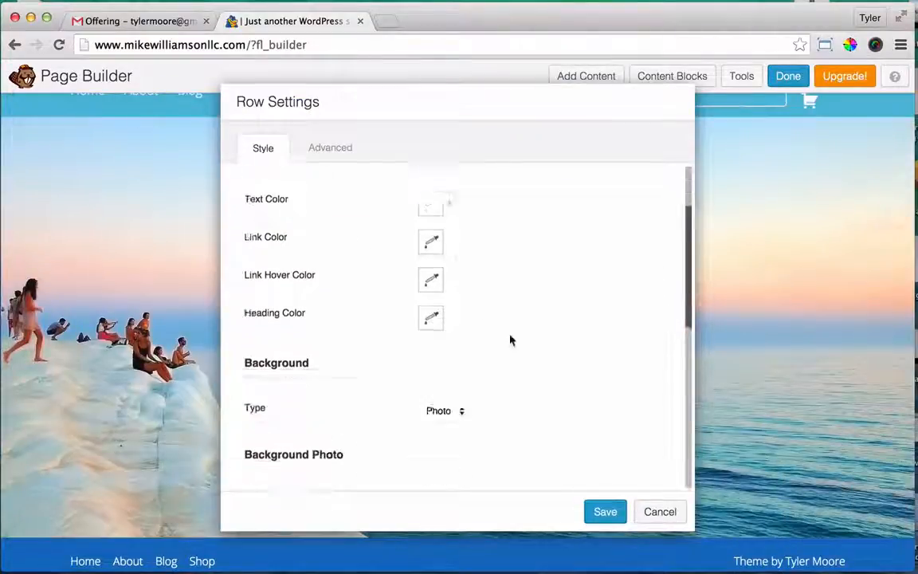
{"action": "scroll", "coordinate": [510, 340], "scroll_direction": "down", "scroll_amount": 3}
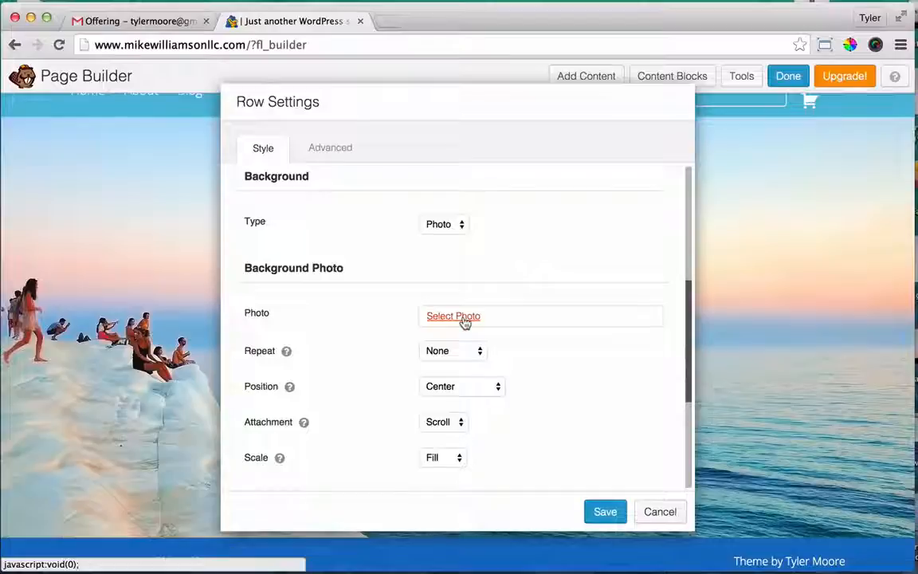
{"action": "left_click", "coordinate": [465, 317]}
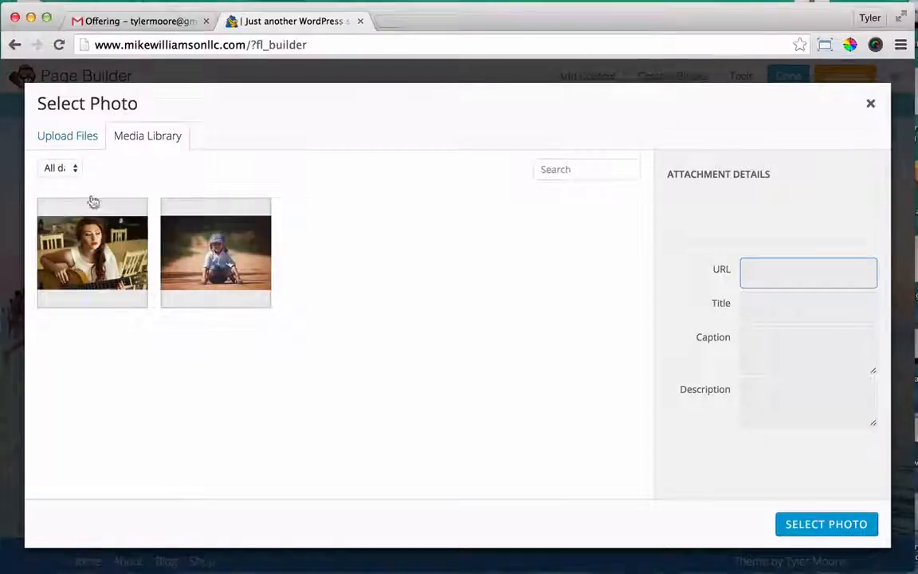
- Upload mt-fuji-477832_1920.jpg from the computer into the media library
{"action": "left_click", "coordinate": [68, 137]}
{"action": "left_click", "coordinate": [423, 365]}
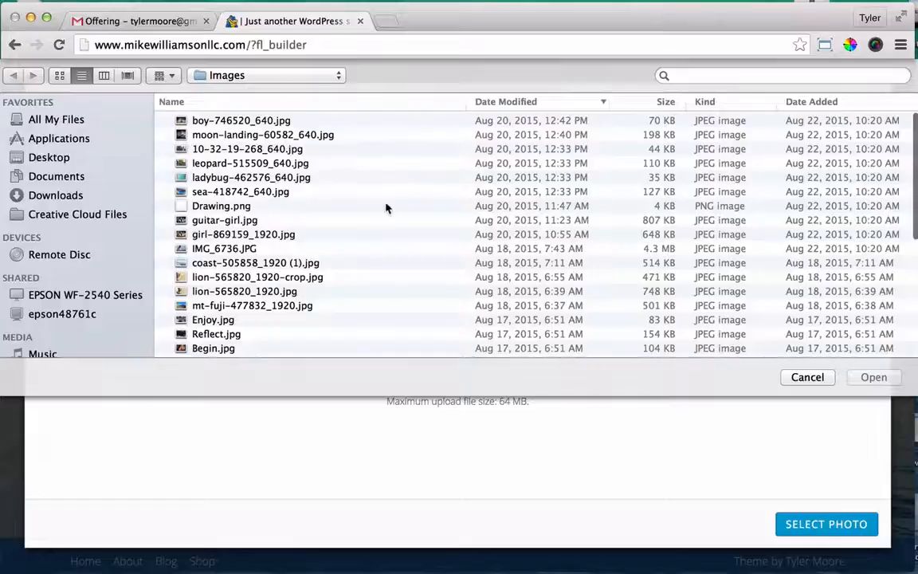
{"action": "left_click", "coordinate": [429, 165]}
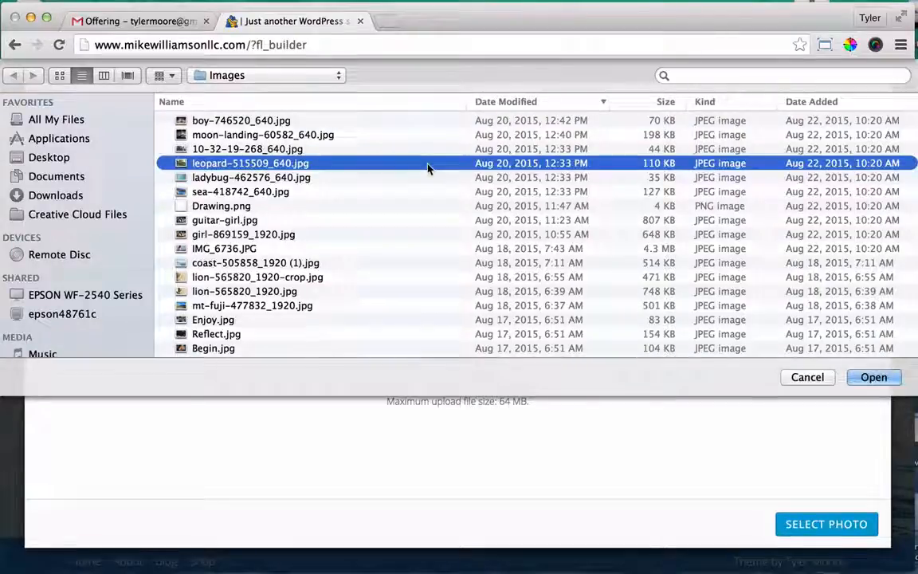
{"action": "left_click", "coordinate": [498, 235]}
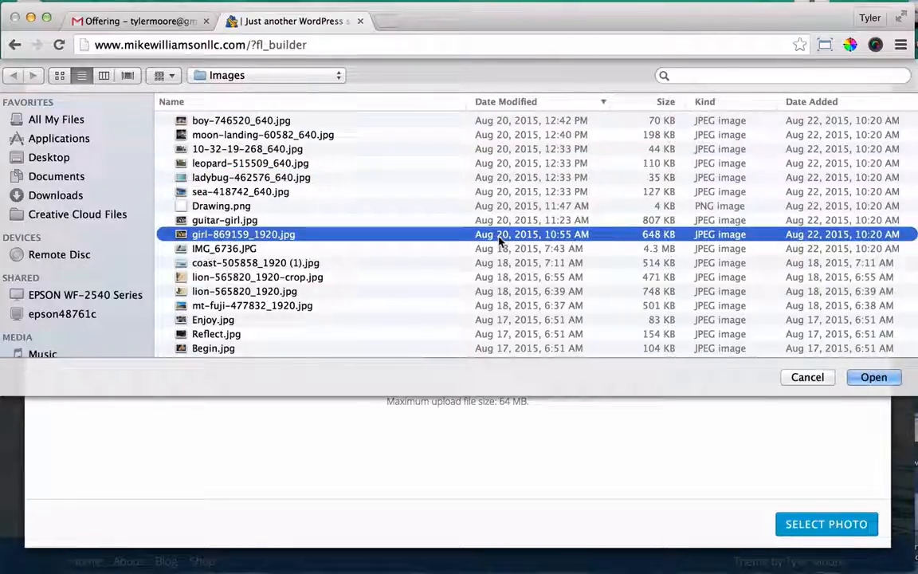
{"action": "scroll", "coordinate": [500, 240], "scroll_direction": "down", "scroll_amount": 4}
{"action": "left_click", "coordinate": [530, 210]}
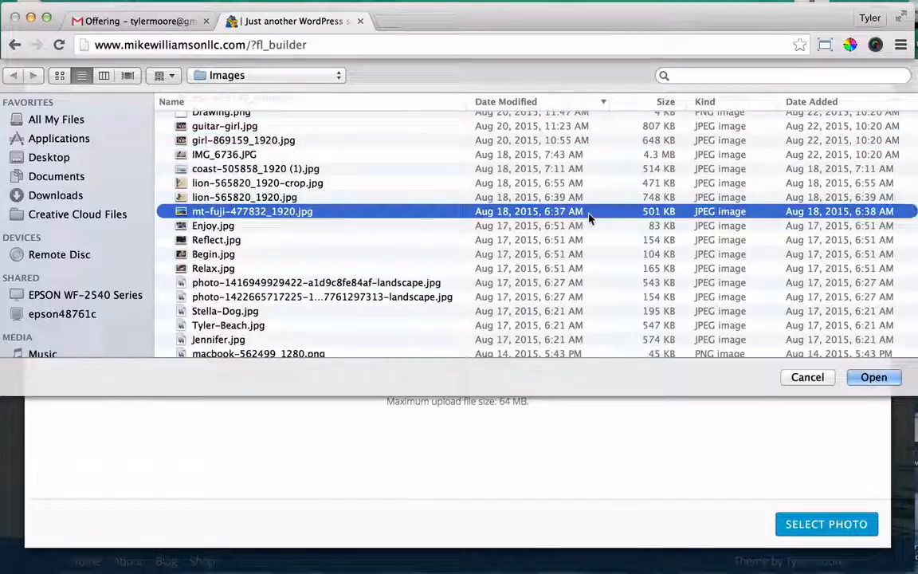
{"action": "left_click", "coordinate": [871, 377]}
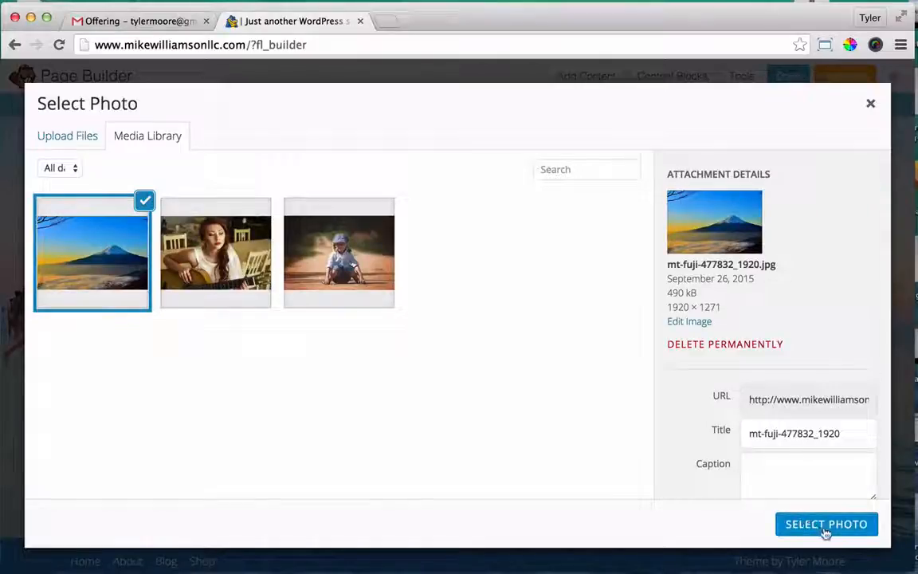
- Make the Mt Fuji photo the hero row's background at Full Size 1920 x 1271 and save the row
{"action": "left_click", "coordinate": [827, 524]}
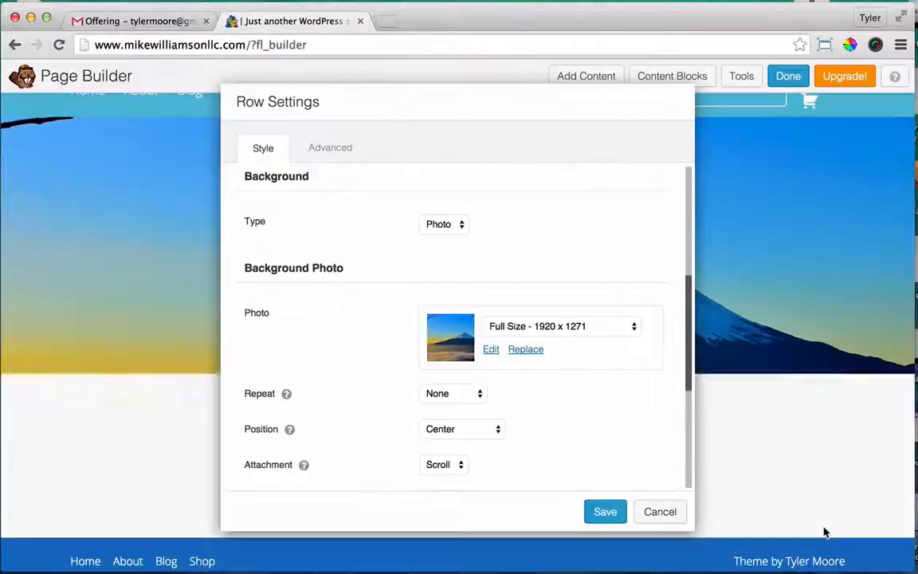
{"action": "left_click", "coordinate": [605, 513]}
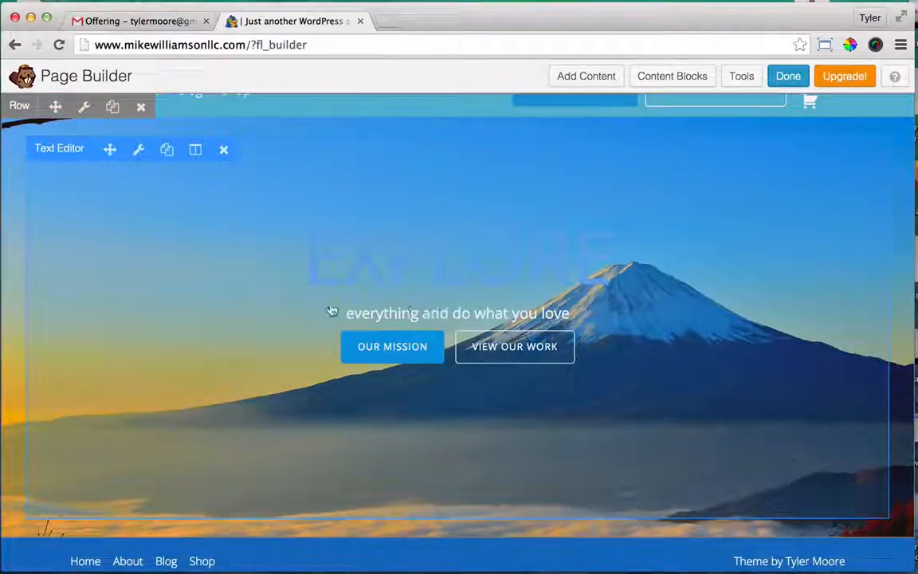
{"action": "left_click", "coordinate": [84, 116]}
{"action": "scroll", "coordinate": [385, 352], "scroll_direction": "down", "scroll_amount": 5}
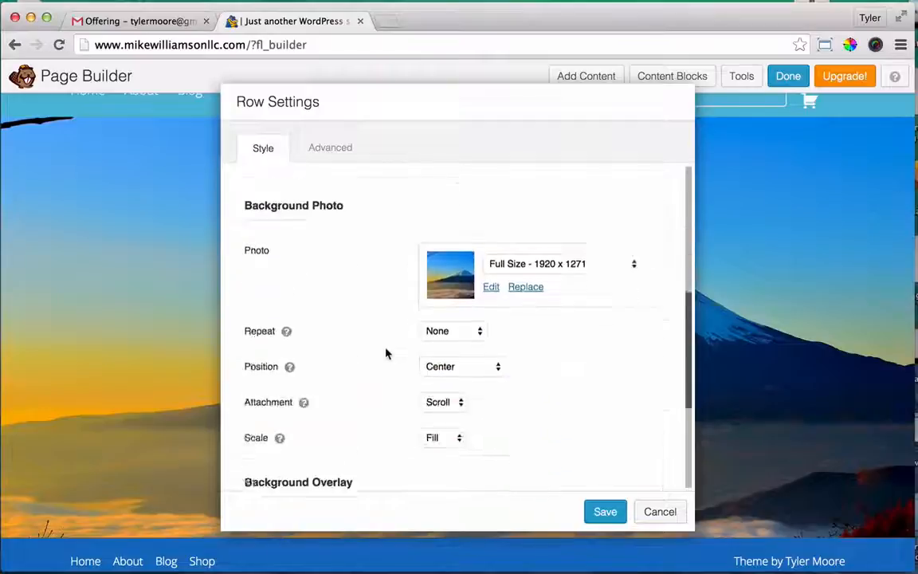
{"action": "scroll", "coordinate": [385, 353], "scroll_direction": "down", "scroll_amount": 2}
- Close the reopened row settings unchanged and open the hero Text Editor module's settings
{"action": "scroll", "coordinate": [385, 352], "scroll_direction": "up", "scroll_amount": 10}
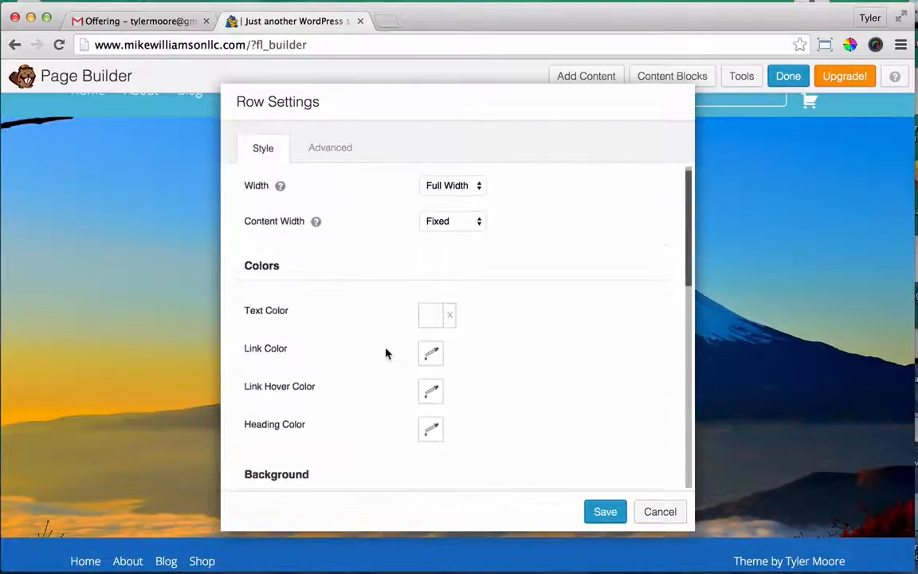
{"action": "scroll", "coordinate": [385, 353], "scroll_direction": "up", "scroll_amount": 1}
{"action": "scroll", "coordinate": [385, 352], "scroll_direction": "down", "scroll_amount": 2}
{"action": "scroll", "coordinate": [384, 352], "scroll_direction": "up", "scroll_amount": 2}
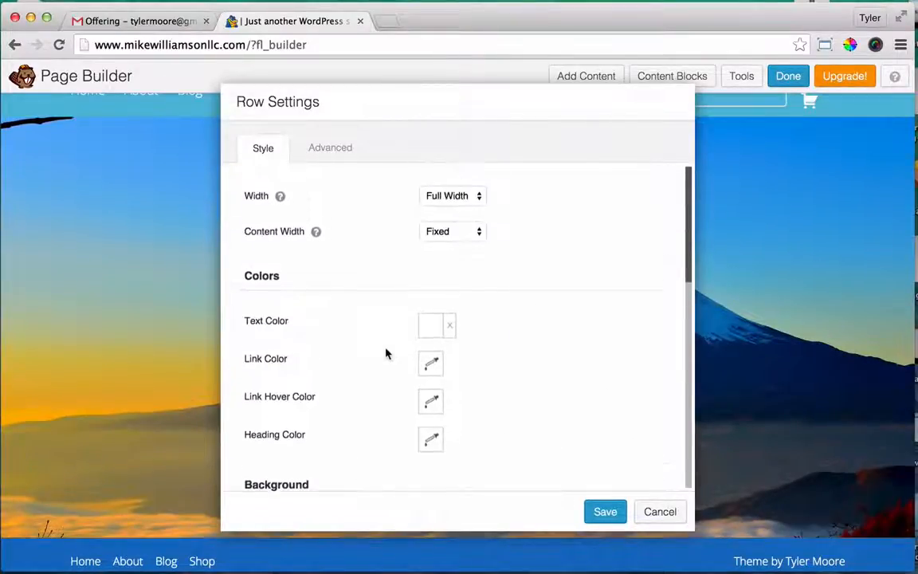
{"action": "left_click", "coordinate": [659, 513]}
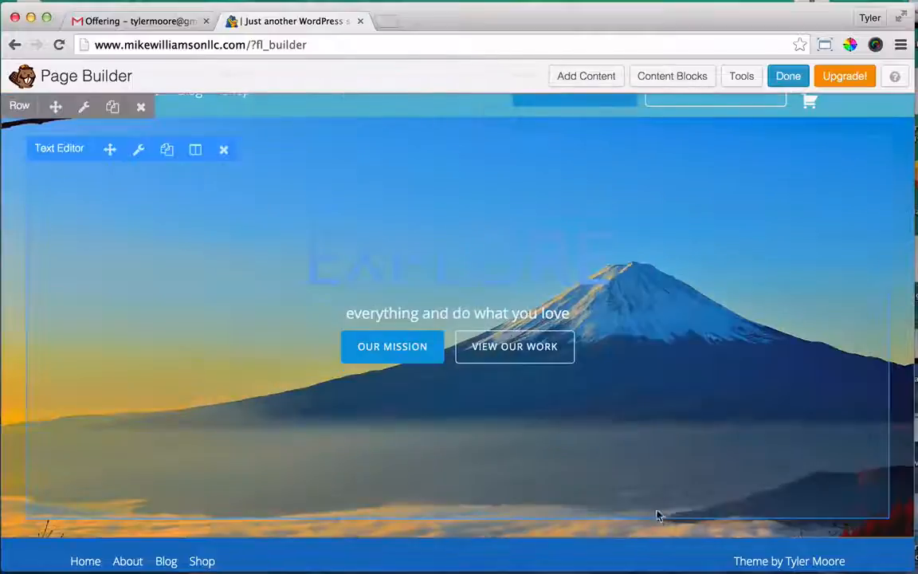
{"action": "left_click", "coordinate": [138, 149]}
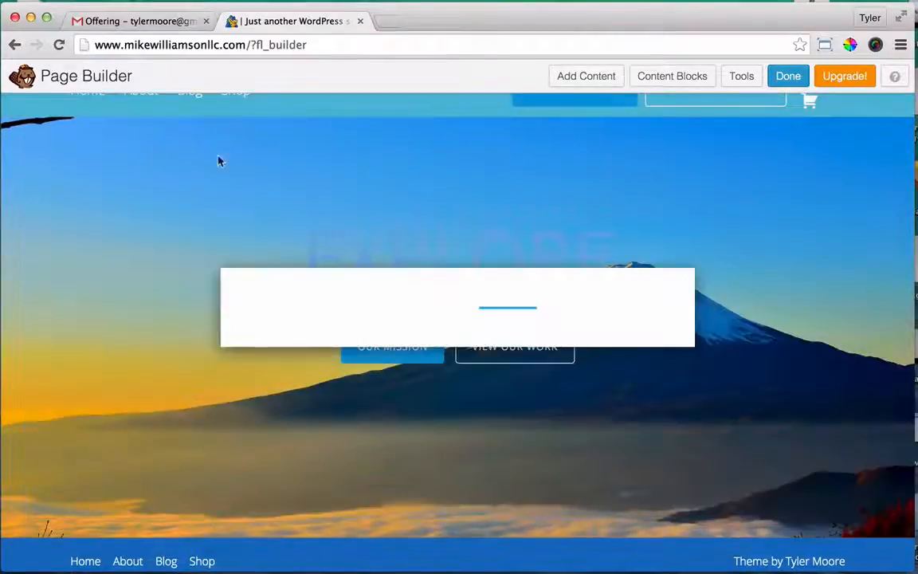
- Select the EXPLORE heading, apply a text colour, and save the Text Editor settings
{"action": "double_click", "coordinate": [439, 356]}
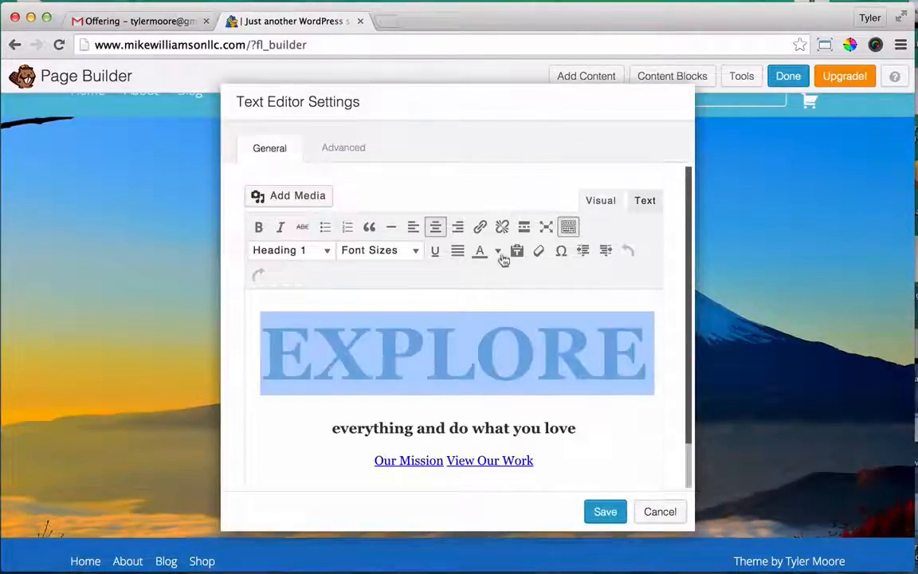
{"action": "left_click", "coordinate": [478, 251]}
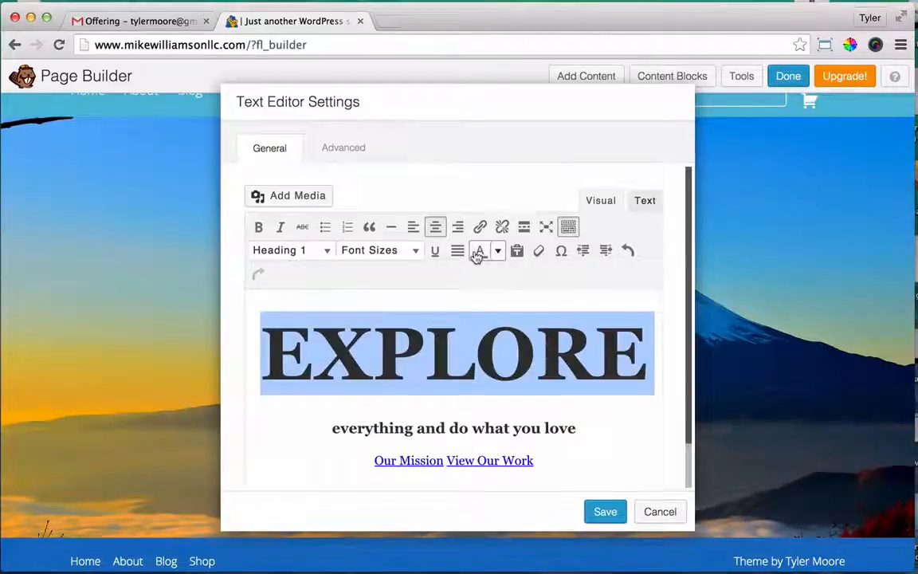
{"action": "left_click", "coordinate": [604, 510]}
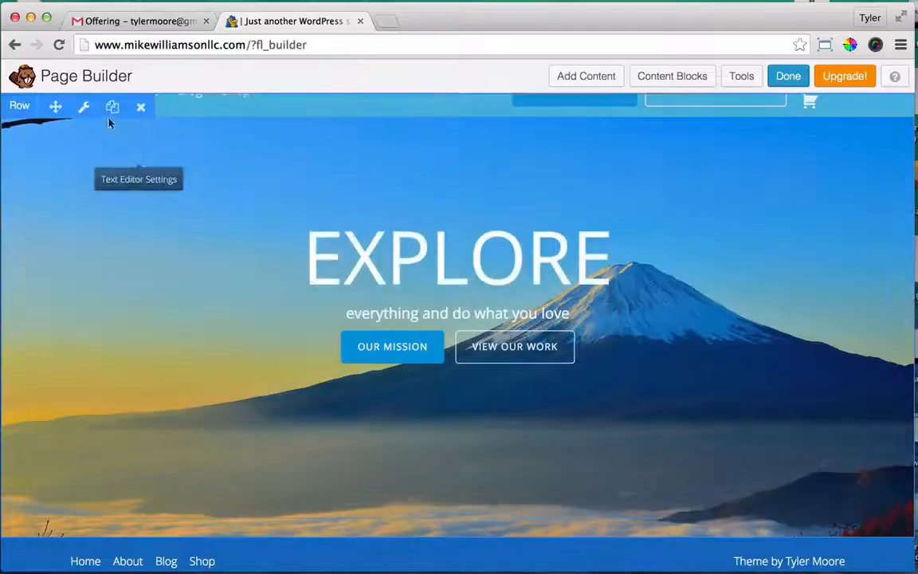
- Give the hero row an off-white #fefefe text colour, save the Row Settings, and click Done
{"action": "left_click", "coordinate": [84, 109]}
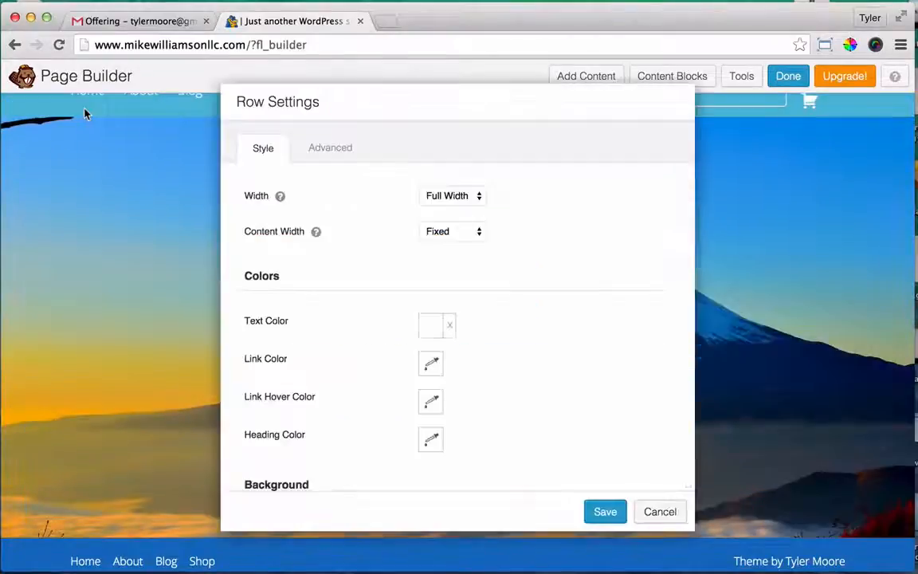
{"action": "left_click", "coordinate": [431, 323]}
{"action": "left_click_drag", "start_coordinate": [426, 107], "coordinate": [656, 115]}
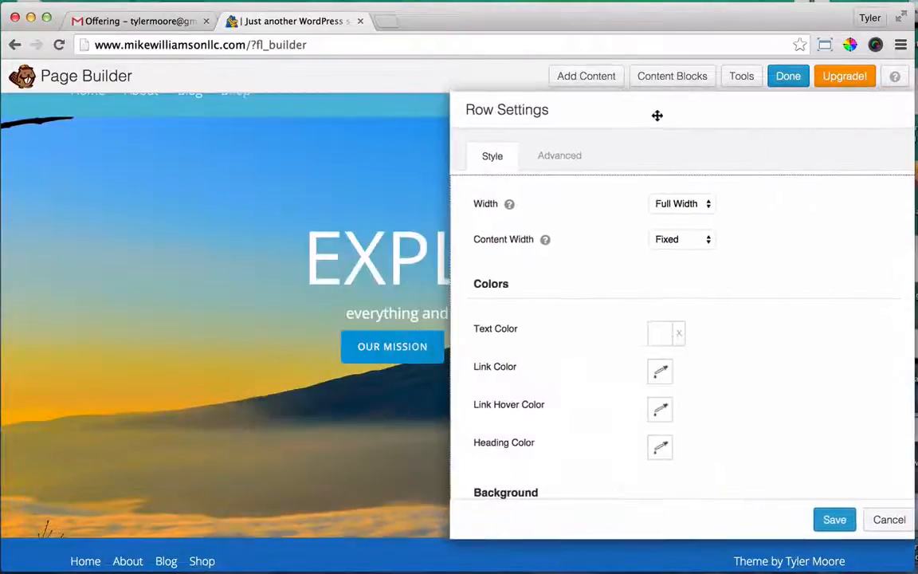
{"action": "left_click", "coordinate": [666, 339]}
{"action": "mouse_move", "coordinate": [443, 379]}
{"action": "left_mouse_down"}
{"action": "mouse_move", "coordinate": [486, 374]}
{"action": "mouse_move", "coordinate": [432, 403]}
{"action": "mouse_move", "coordinate": [470, 385]}
{"action": "mouse_move", "coordinate": [367, 357]}
{"action": "left_mouse_up"}
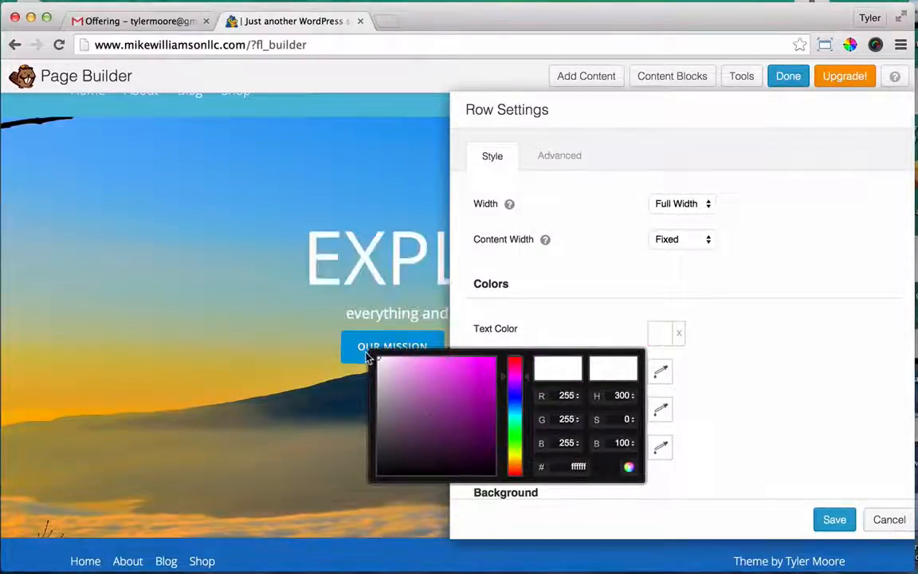
{"action": "double_click", "coordinate": [579, 466]}
{"action": "type", "text": "f"}
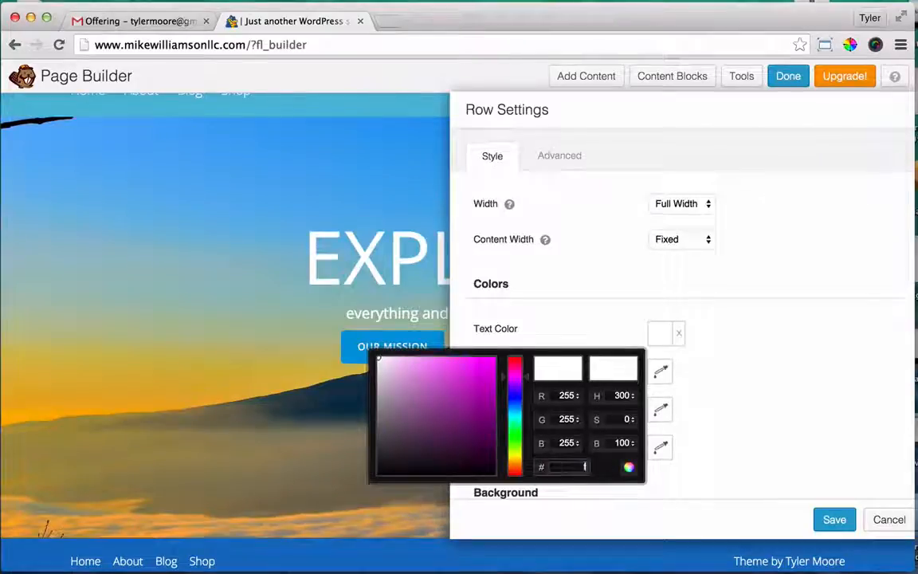
{"action": "type", "text": "r"}
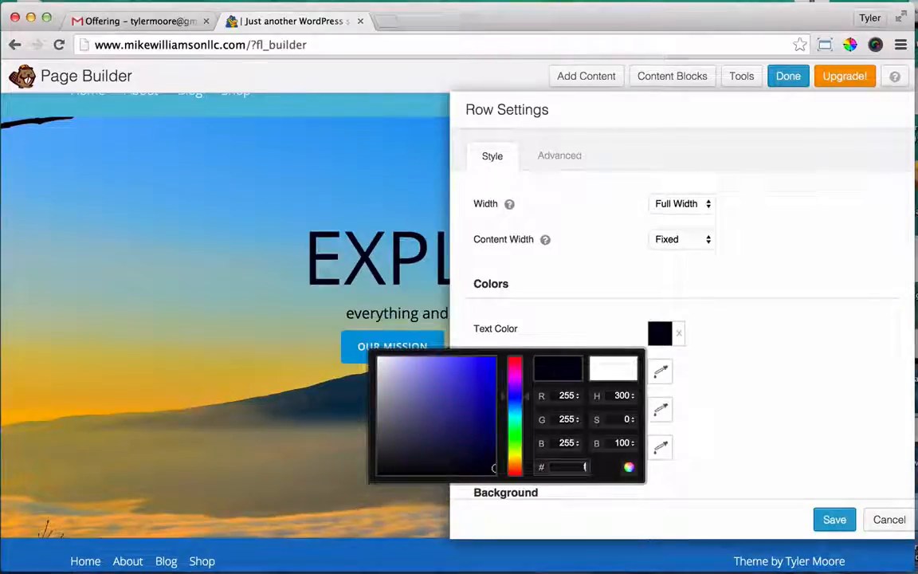
{"action": "type", "text": "efe"}
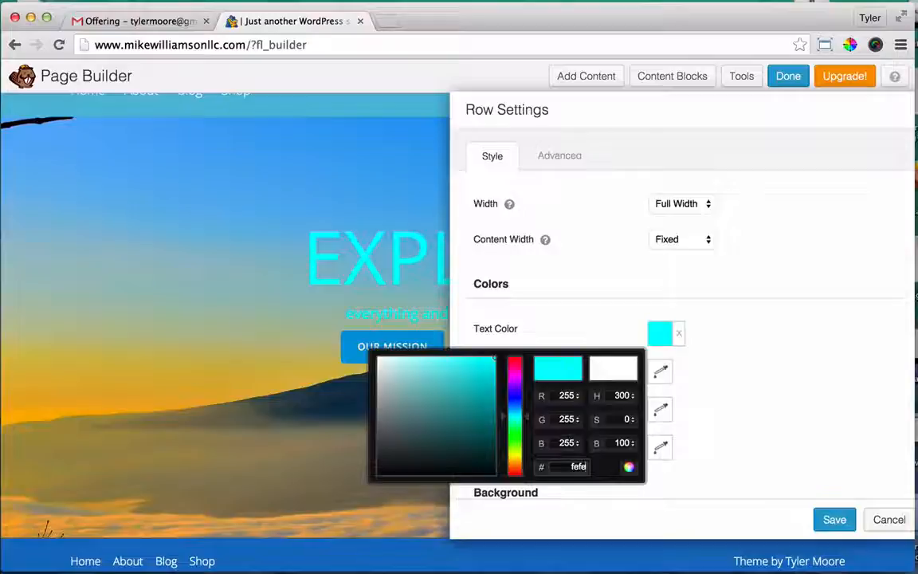
{"action": "type", "text": "fe"}
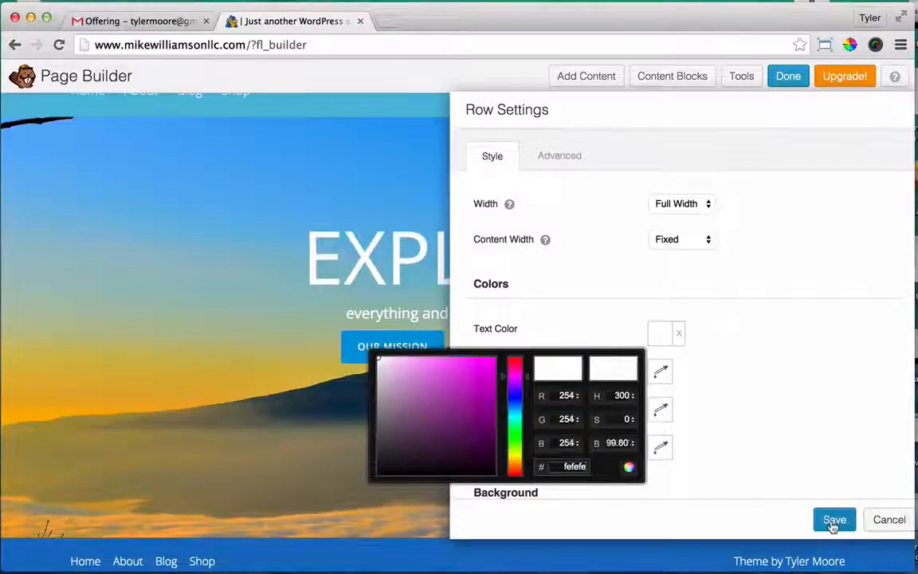
{"action": "left_click", "coordinate": [833, 522]}
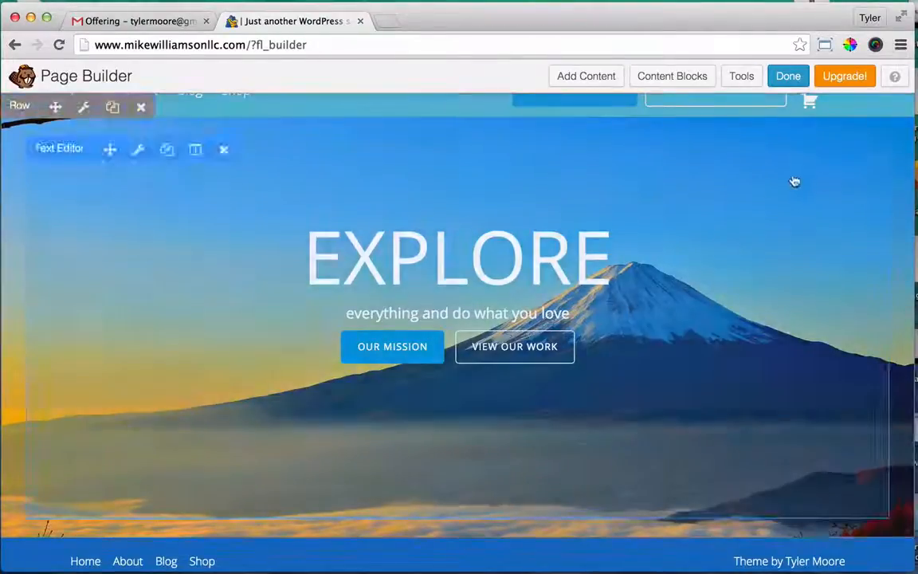
{"action": "left_click", "coordinate": [788, 75]}
- Publish the Page Builder changes and scroll the live home page to check the hero and footer
{"action": "left_click", "coordinate": [483, 276]}
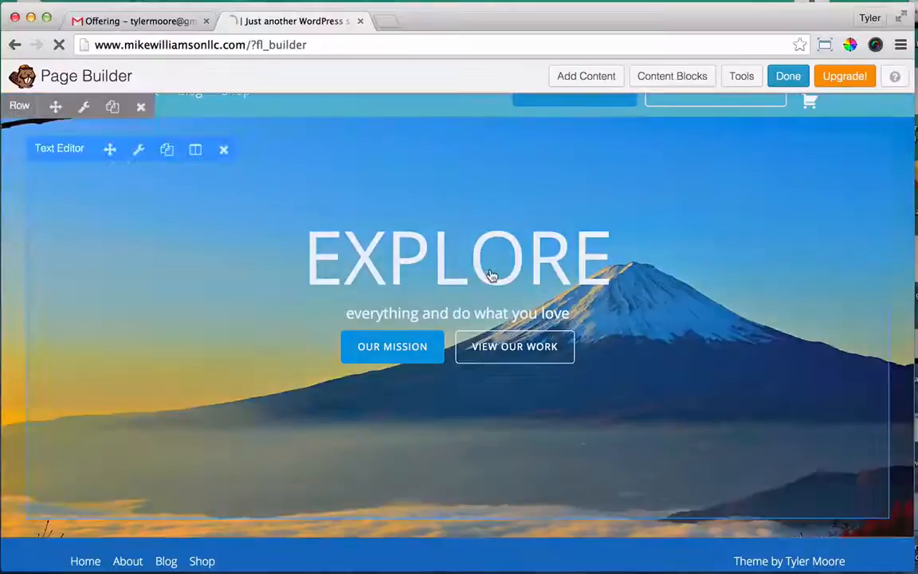
{"action": "scroll", "coordinate": [545, 416], "scroll_direction": "down", "scroll_amount": 3}
{"action": "scroll", "coordinate": [546, 416], "scroll_direction": "up", "scroll_amount": 3}
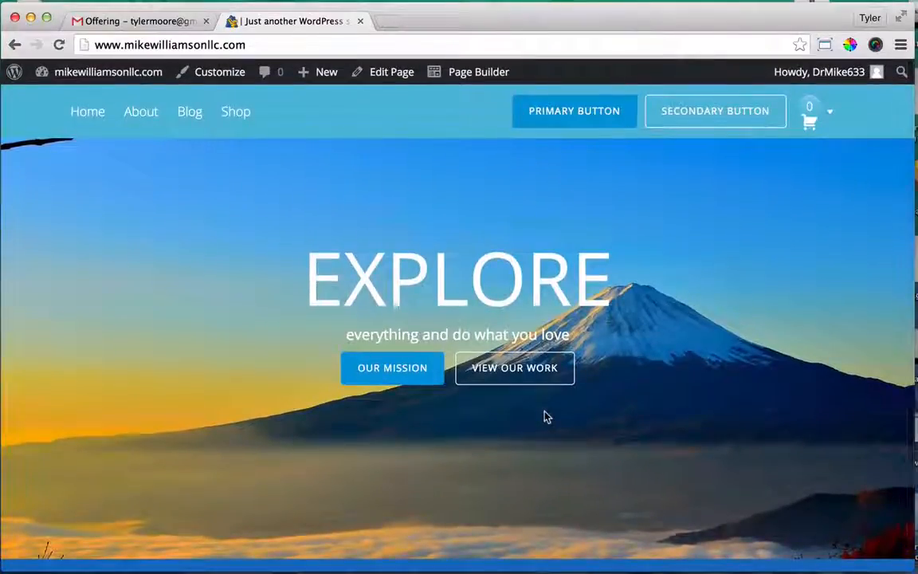
{"action": "scroll", "coordinate": [546, 416], "scroll_direction": "down", "scroll_amount": 2}
{"action": "scroll", "coordinate": [545, 416], "scroll_direction": "up", "scroll_amount": 2}
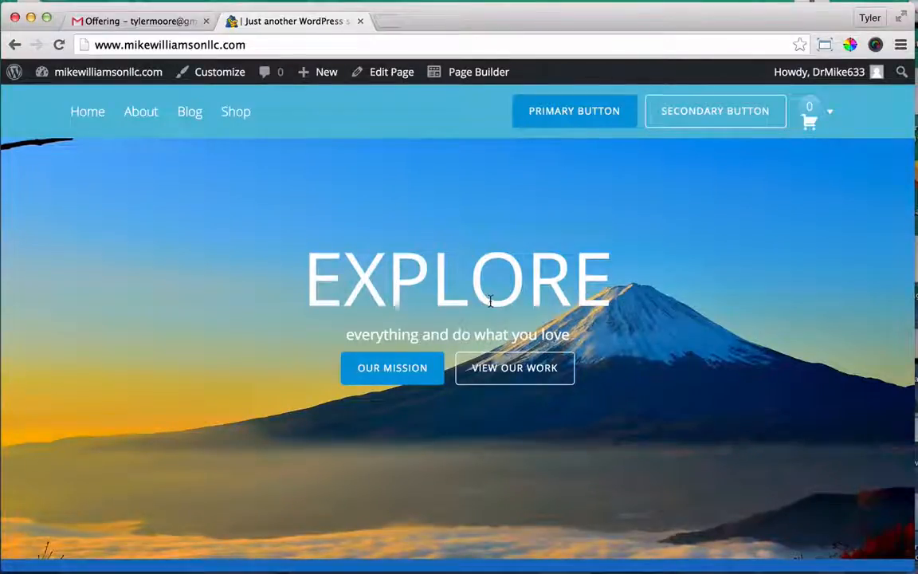
{"action": "scroll", "coordinate": [490, 300], "scroll_direction": "down", "scroll_amount": 3}
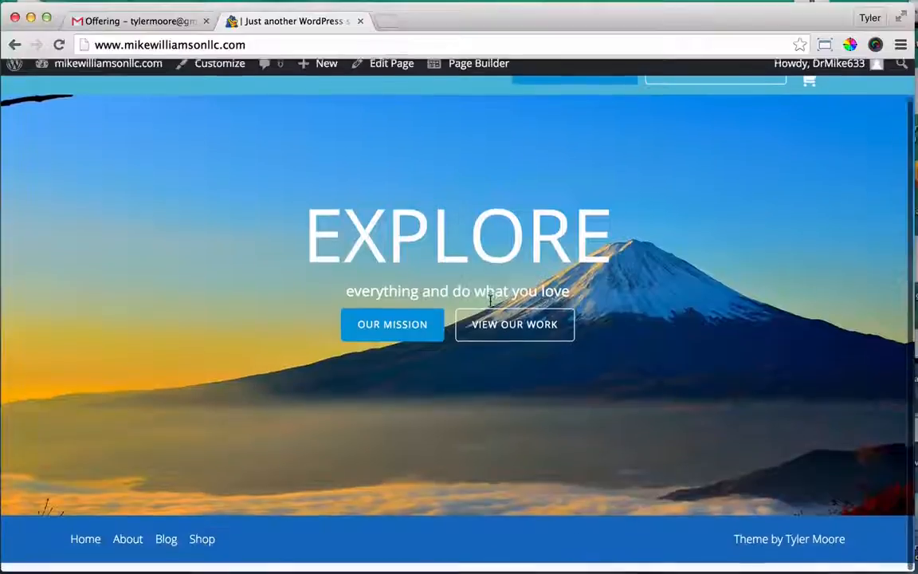
{"action": "scroll", "coordinate": [490, 300], "scroll_direction": "up", "scroll_amount": 3}
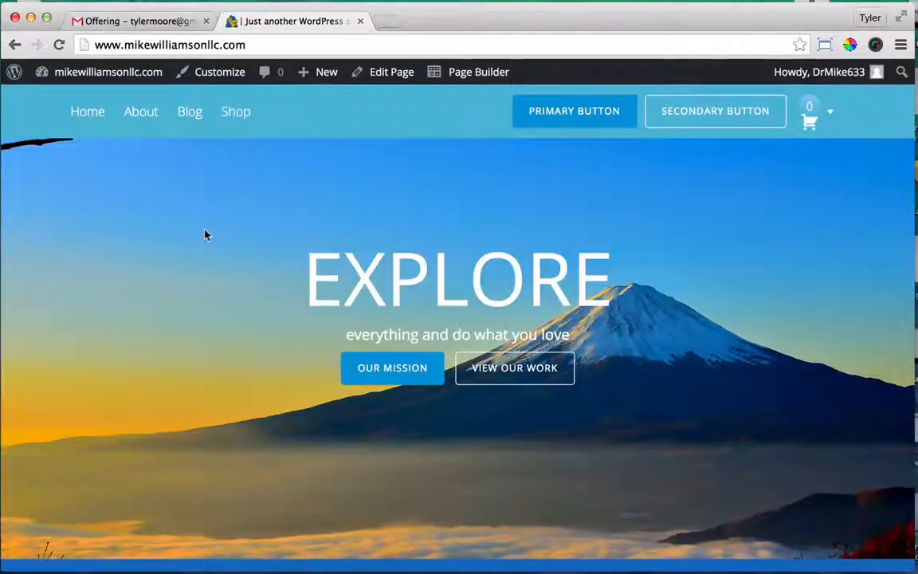
{"action": "scroll", "coordinate": [204, 232], "scroll_direction": "down", "scroll_amount": 2}
{"action": "scroll", "coordinate": [204, 231], "scroll_direction": "up", "scroll_amount": 2}
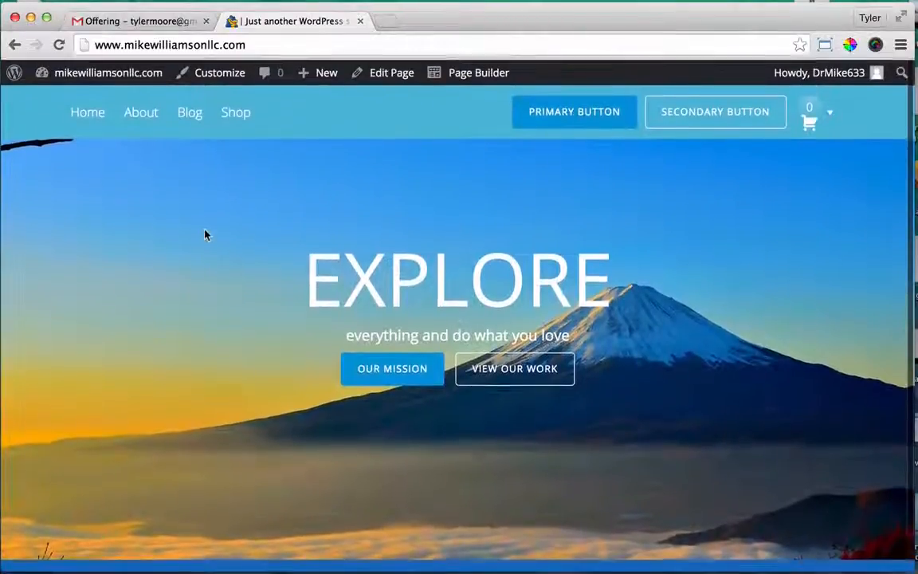
- Go to the Dashboard and open WooCommerce Settings, showing base location United States (US) — Oregon
{"action": "mouse_move", "coordinate": [112, 73]}
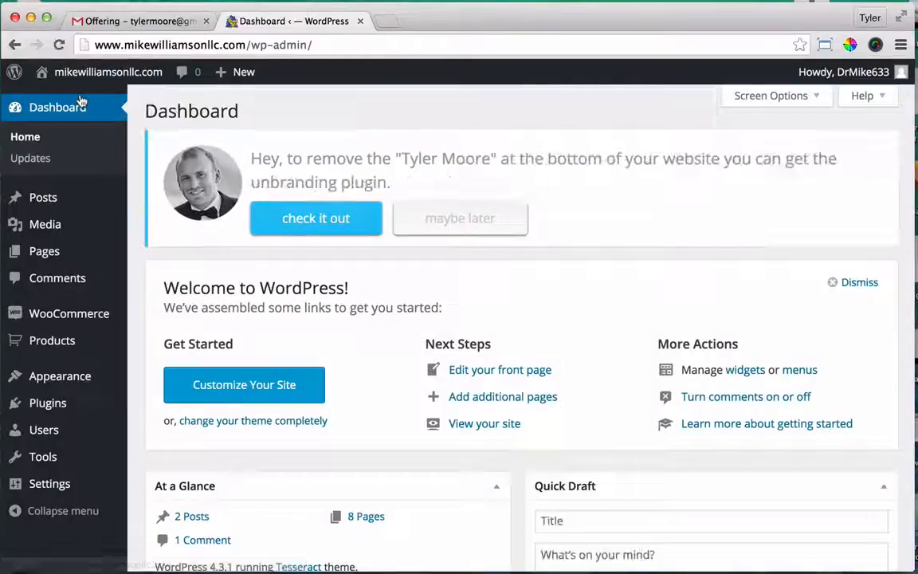
{"action": "mouse_move", "coordinate": [72, 323]}
{"action": "scroll", "coordinate": [74, 329], "scroll_direction": "down", "scroll_amount": 4}
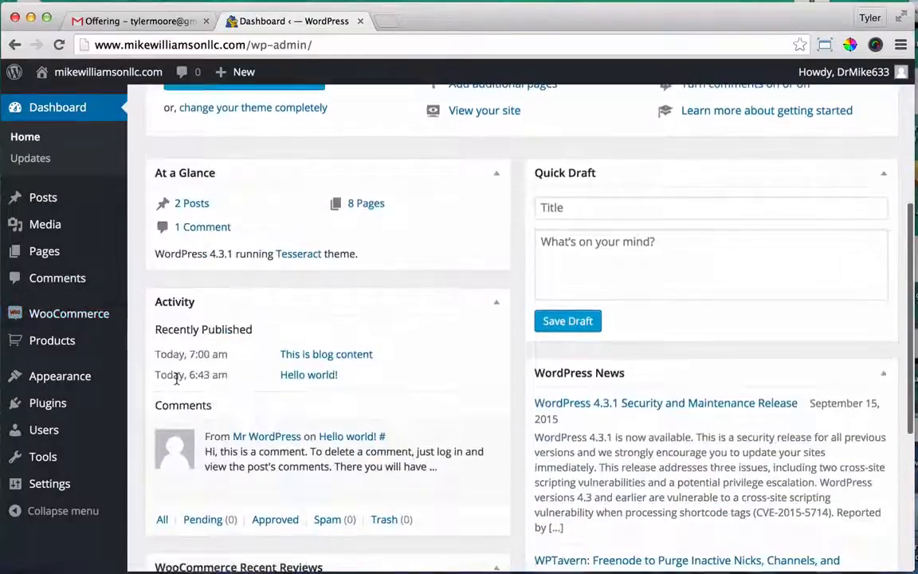
{"action": "scroll", "coordinate": [75, 359], "scroll_direction": "up", "scroll_amount": 5}
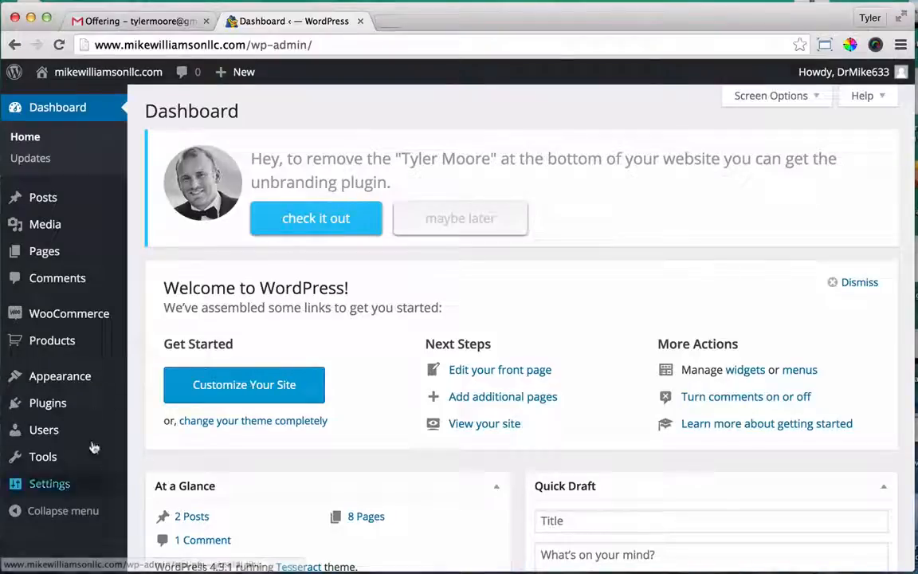
{"action": "mouse_move", "coordinate": [100, 320]}
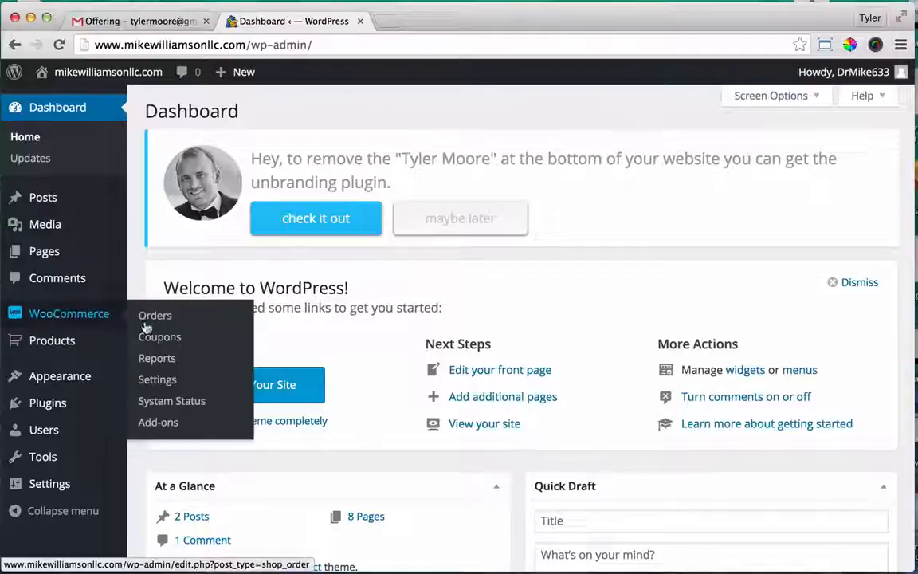
{"action": "left_click", "coordinate": [172, 381]}
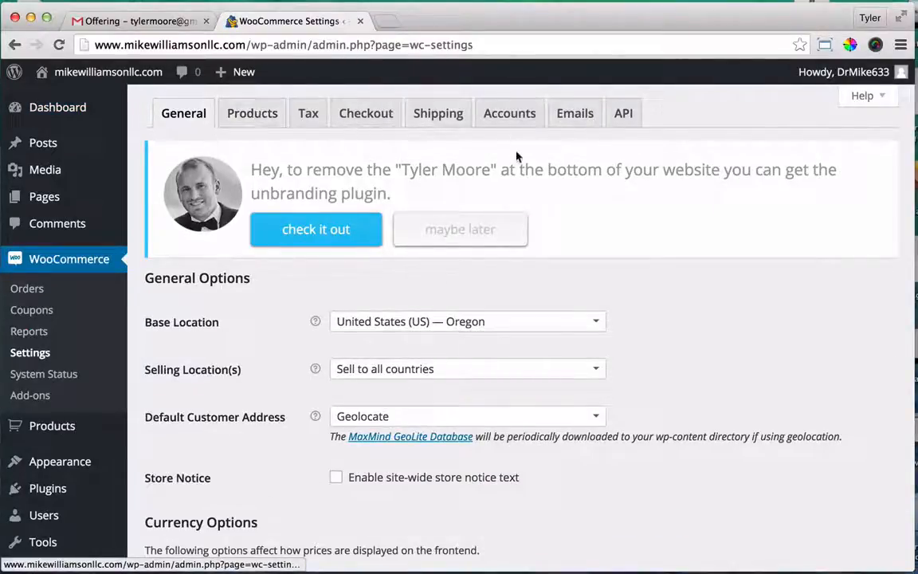
{"action": "scroll", "coordinate": [516, 158], "scroll_direction": "down", "scroll_amount": 3}
{"action": "scroll", "coordinate": [517, 158], "scroll_direction": "down", "scroll_amount": 5}
{"action": "scroll", "coordinate": [517, 154], "scroll_direction": "up", "scroll_amount": 8}
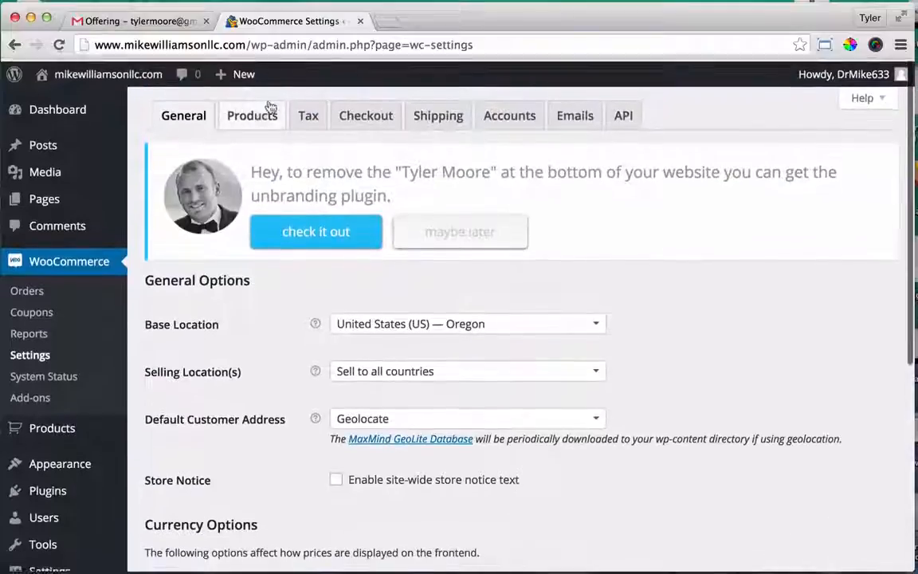
- Review the PayPal gateway settings under the Checkout tab, then return to the live homepage
{"action": "left_click", "coordinate": [360, 117]}
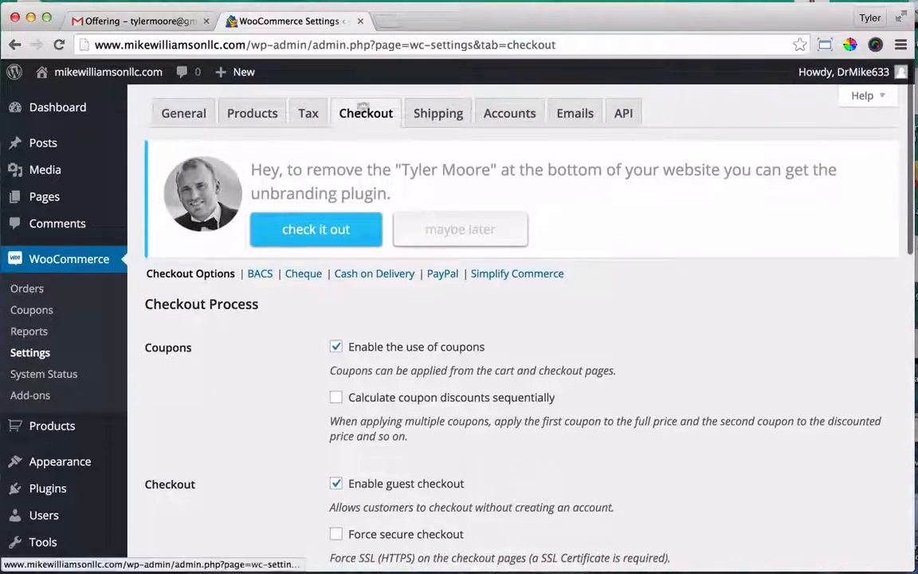
{"action": "left_click", "coordinate": [442, 273]}
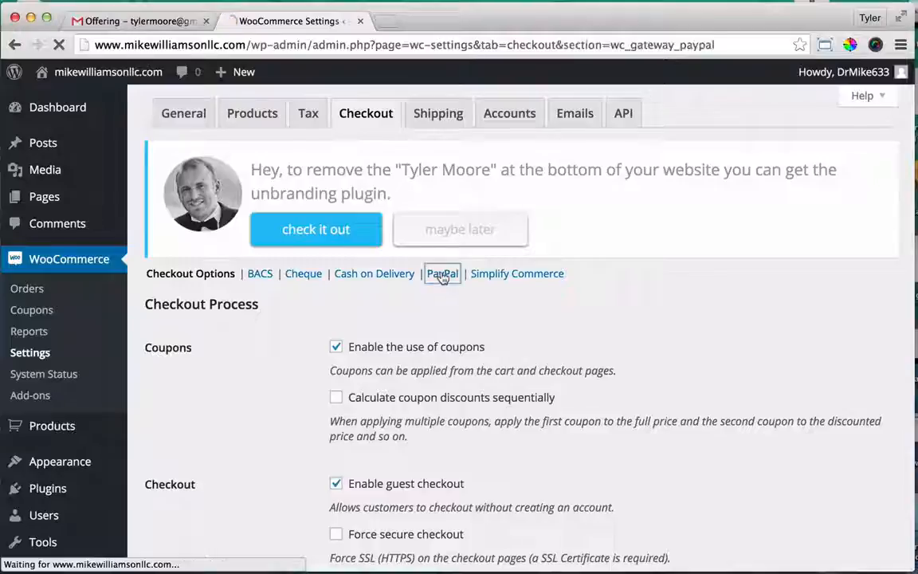
{"action": "scroll", "coordinate": [540, 384], "scroll_direction": "down", "scroll_amount": 8}
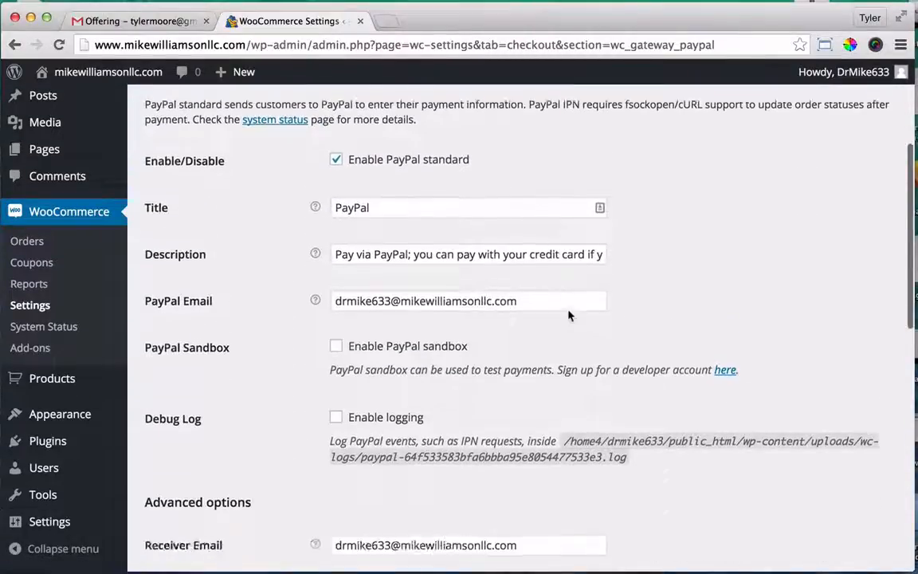
{"action": "scroll", "coordinate": [568, 311], "scroll_direction": "down", "scroll_amount": 10}
{"action": "scroll", "coordinate": [568, 310], "scroll_direction": "up", "scroll_amount": 15}
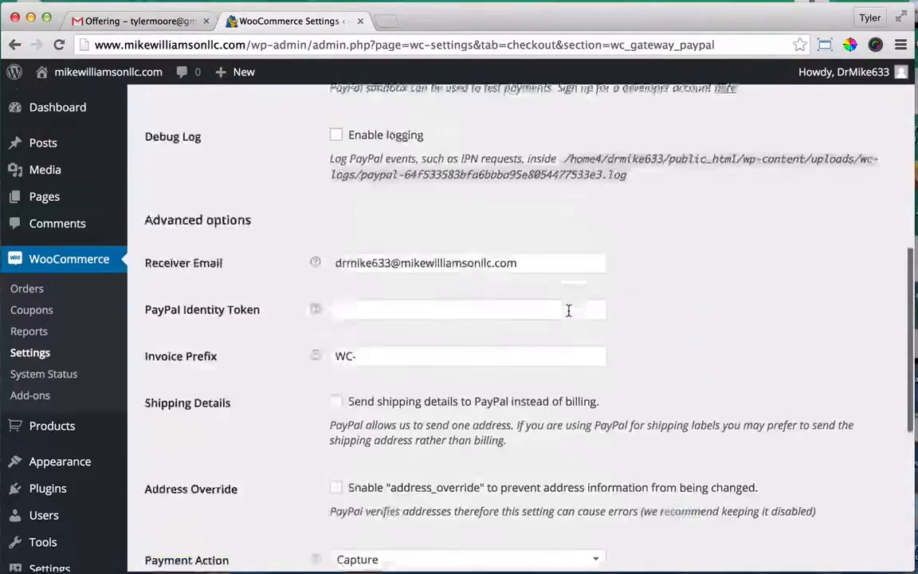
{"action": "scroll", "coordinate": [568, 311], "scroll_direction": "up", "scroll_amount": 4}
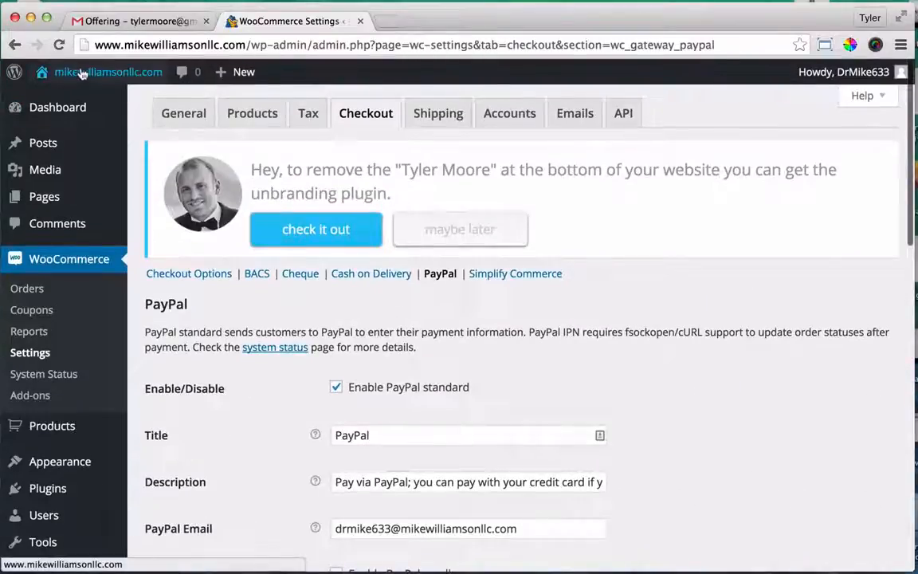
{"action": "left_click", "coordinate": [66, 102]}
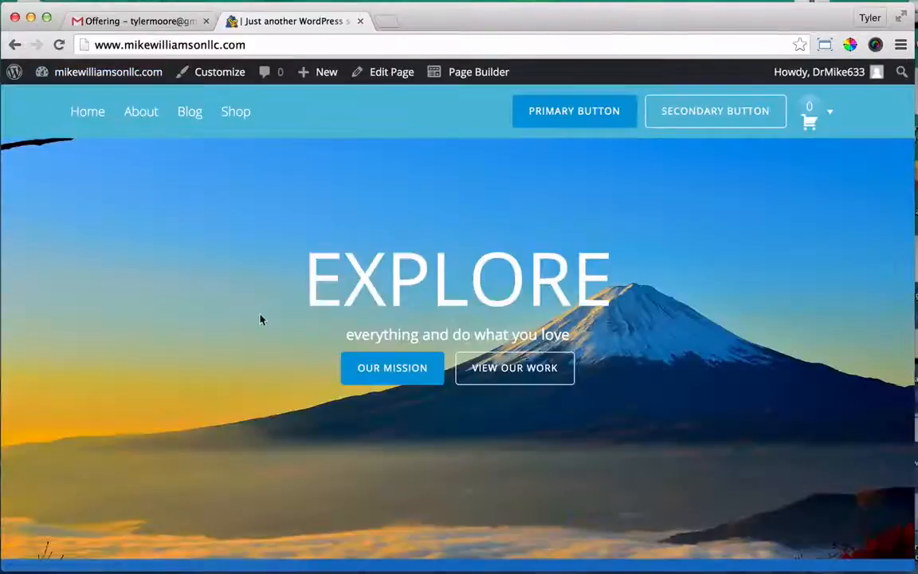
- From the live Mt Fuji homepage, open the Customizer for the Tesseract theme
{"action": "scroll", "coordinate": [260, 318], "scroll_direction": "down", "scroll_amount": 1}
{"action": "scroll", "coordinate": [260, 319], "scroll_direction": "up", "scroll_amount": 1}
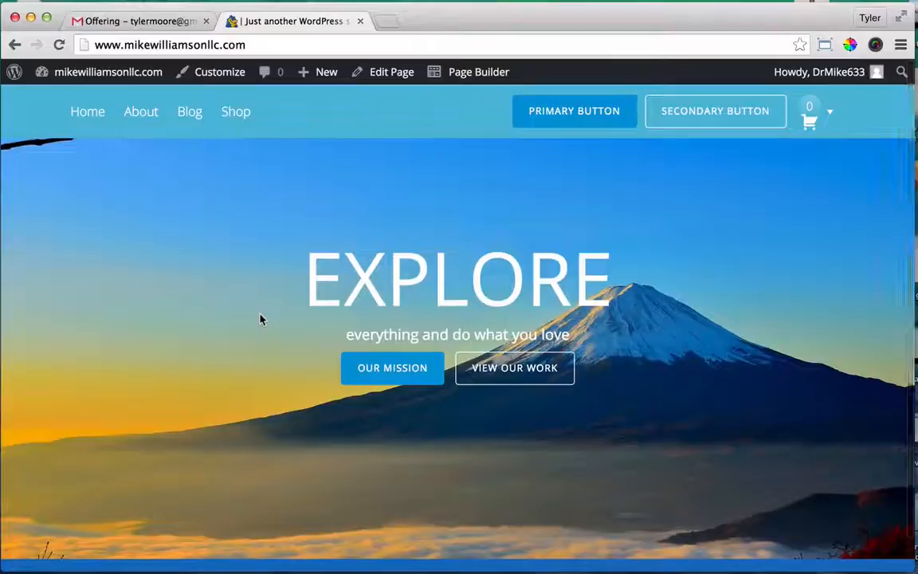
{"action": "double_click", "coordinate": [379, 299]}
{"action": "left_click", "coordinate": [379, 299]}
{"action": "left_click", "coordinate": [394, 273]}
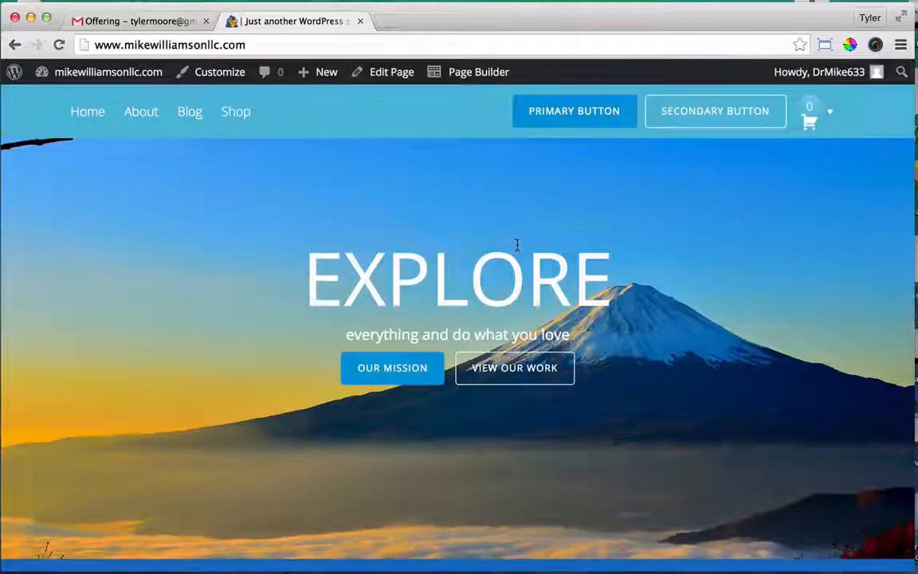
{"action": "mouse_move", "coordinate": [113, 78]}
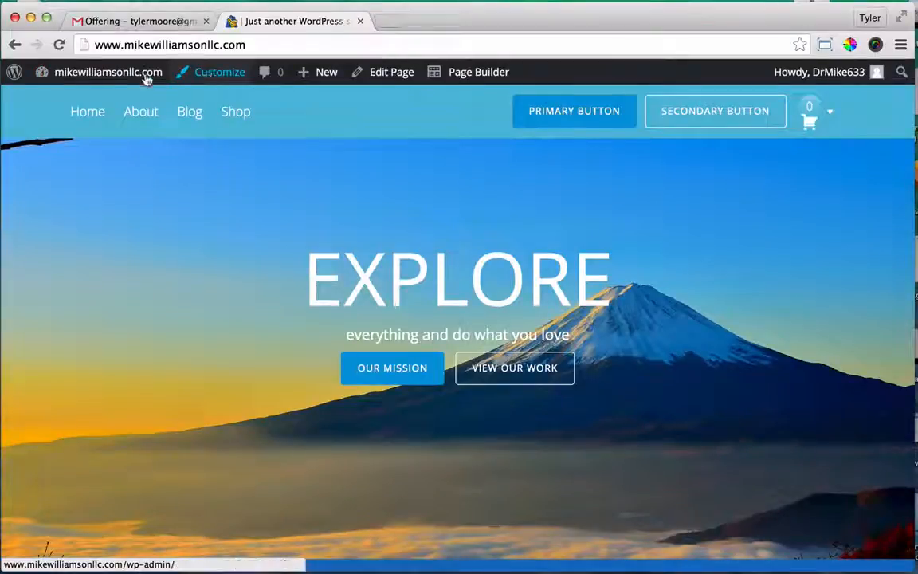
{"action": "left_click", "coordinate": [215, 74]}
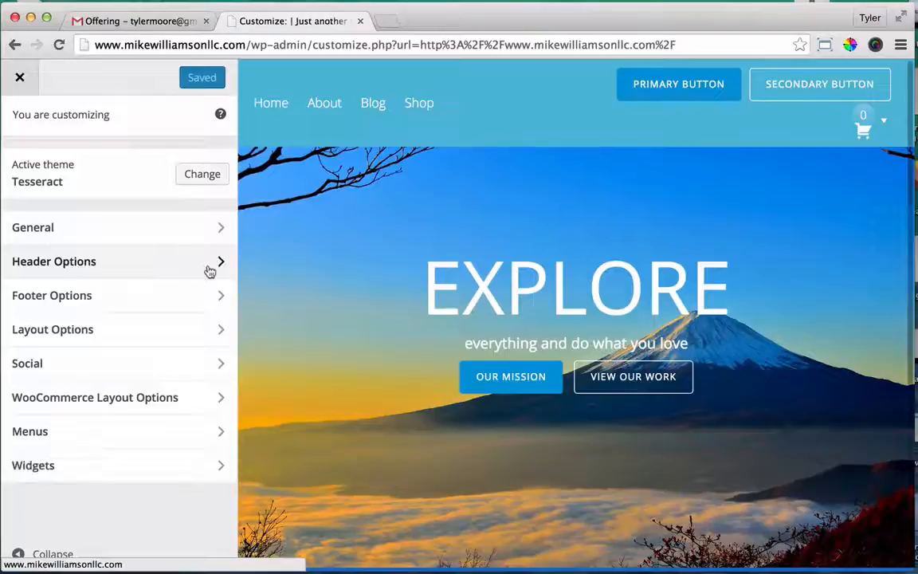
- Open Header Options > Header Right Block Content and select the first button's "/" link
{"action": "left_click", "coordinate": [209, 270]}
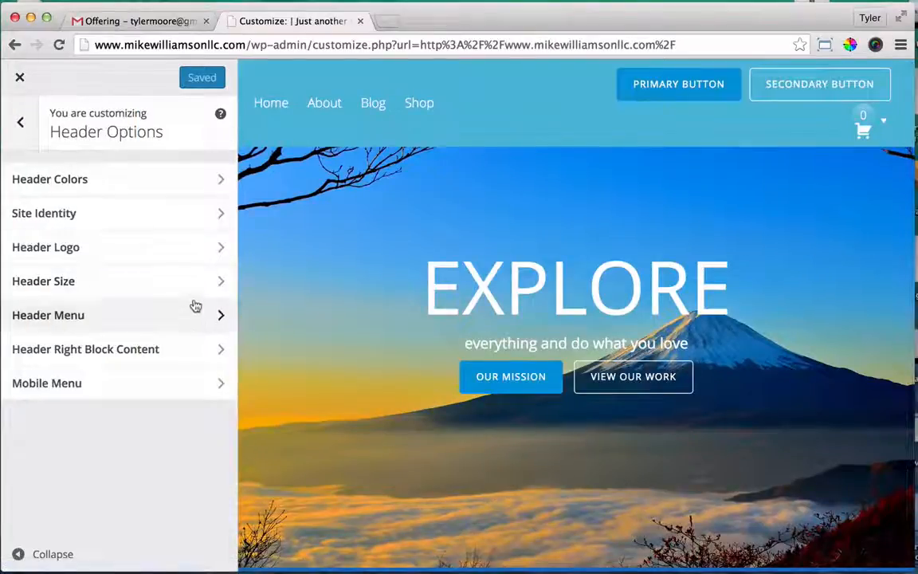
{"action": "left_click", "coordinate": [200, 362]}
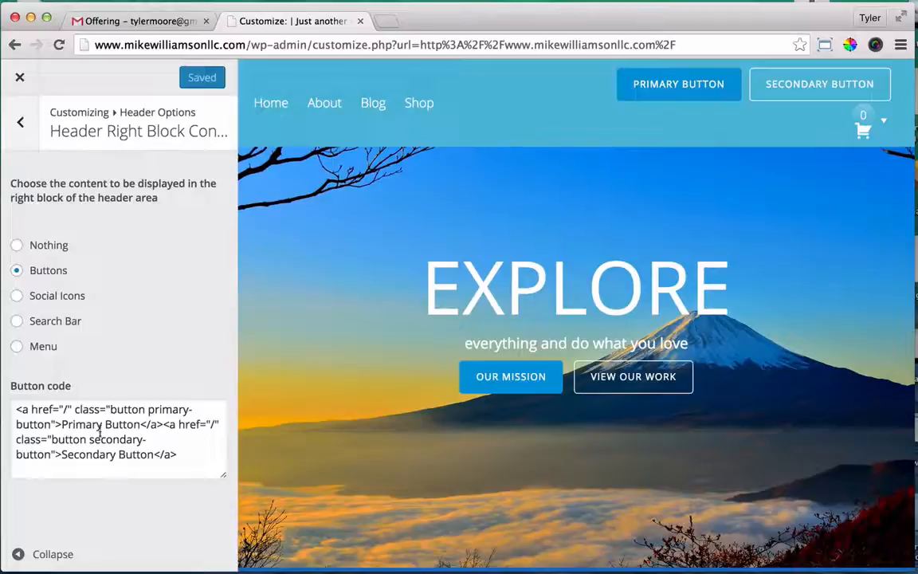
{"action": "left_click_drag", "start_coordinate": [16, 408], "coordinate": [65, 424]}
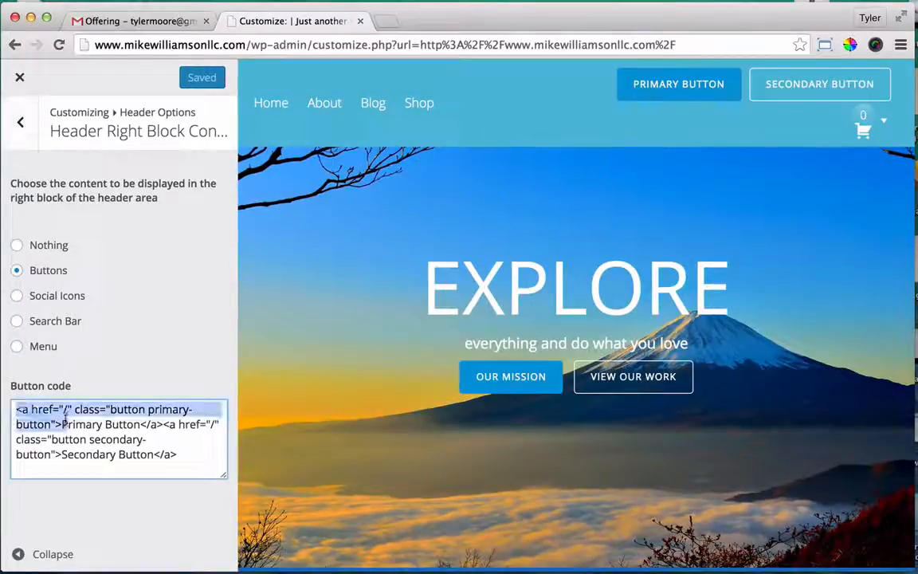
{"action": "left_click", "coordinate": [59, 424]}
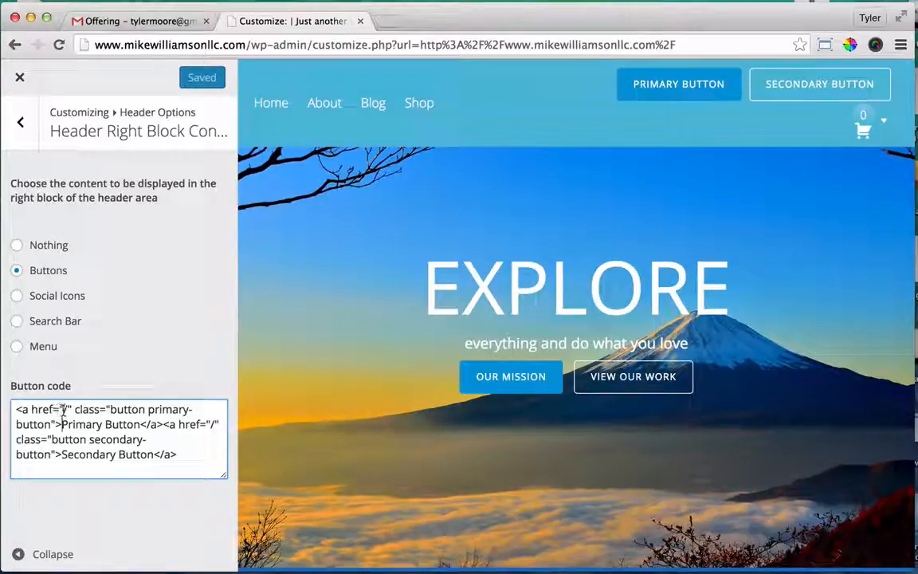
{"action": "left_click_drag", "start_coordinate": [68, 410], "coordinate": [64, 410]}
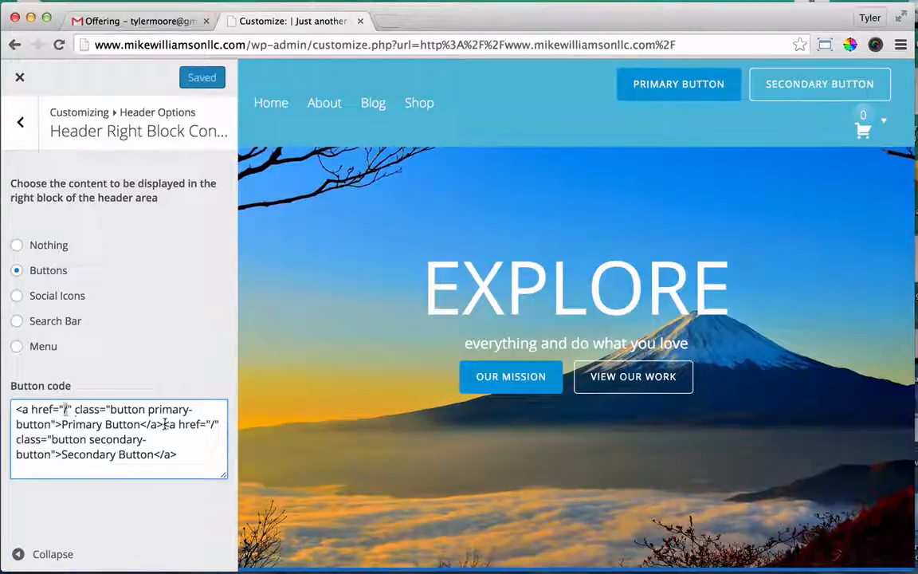
- Restore the first button's href to "/" after a test edit, then Save & Publish and close the Customizer
{"action": "type", "text": "ghgjhghghjghj"}
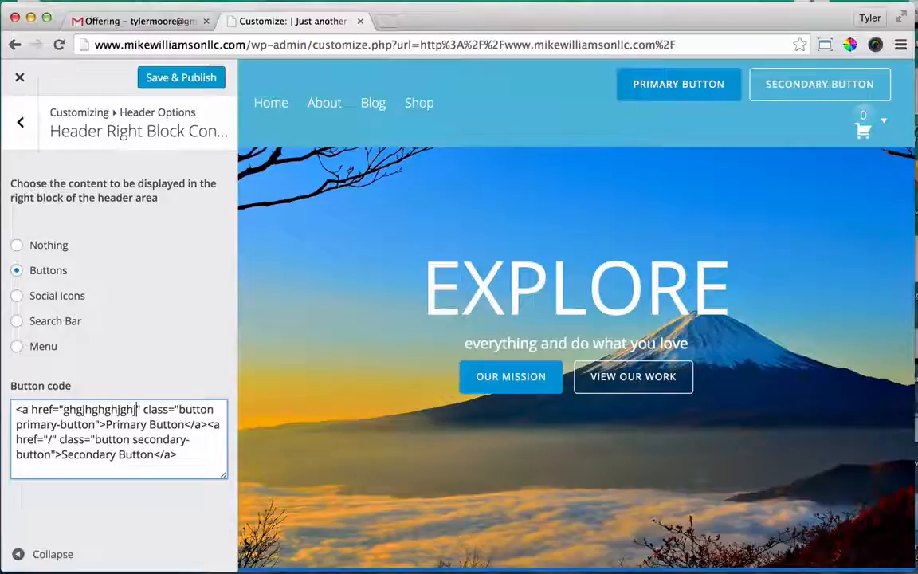
{"action": "key", "text": "BackSpace"}
{"action": "key", "text": "BackSpace"}
{"action": "key", "text": "BackSpace"}
{"action": "key", "text": "BackSpace"}
{"action": "key", "text": "BackSpace"}
{"action": "key", "text": "BackSpace"}
{"action": "key", "text": "BackSpace"}
{"action": "key", "text": "BackSpace"}
{"action": "key", "text": "BackSpace"}
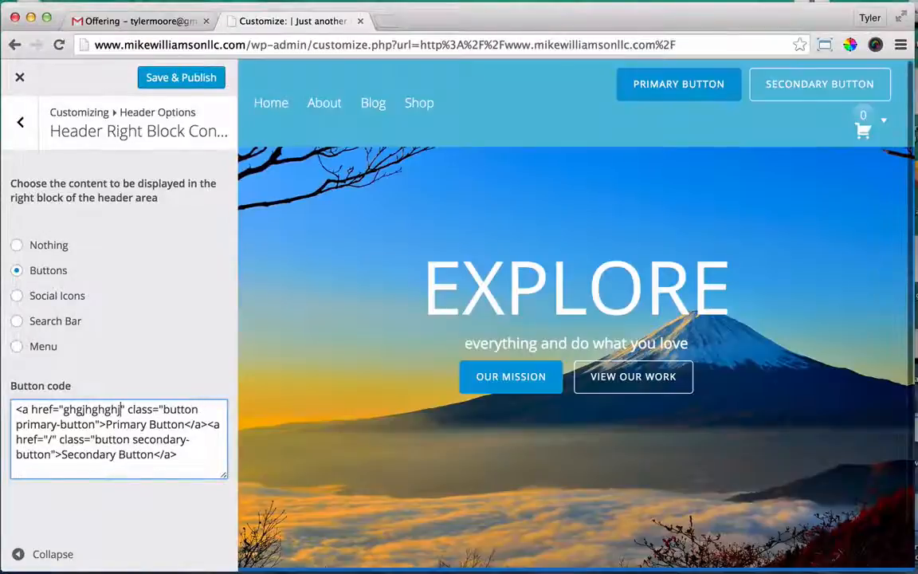
{"action": "key", "text": "BackSpace"}
{"action": "key", "text": "BackSpace"}
{"action": "key", "text": "BackSpace"}
{"action": "key", "text": "BackSpace"}
{"action": "type", "text": "/"}
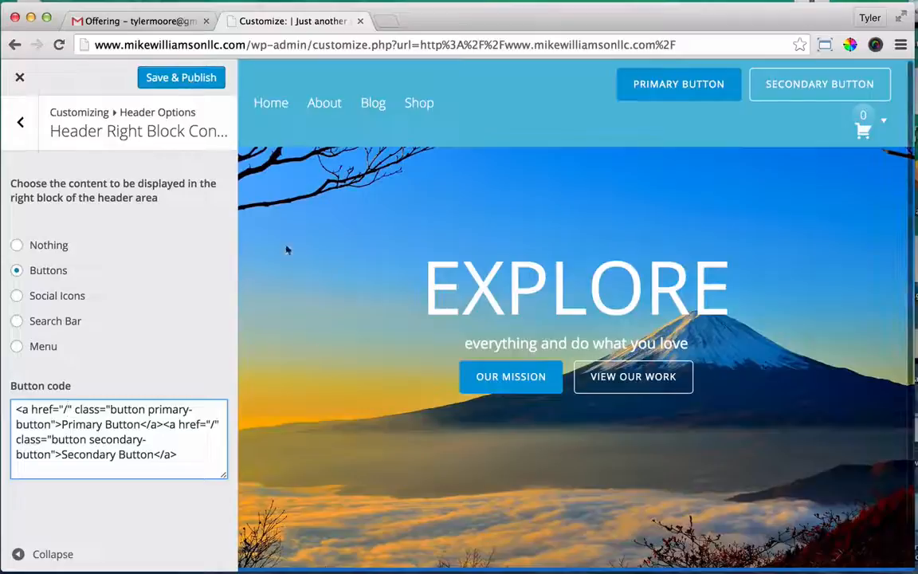
{"action": "left_click", "coordinate": [191, 83]}
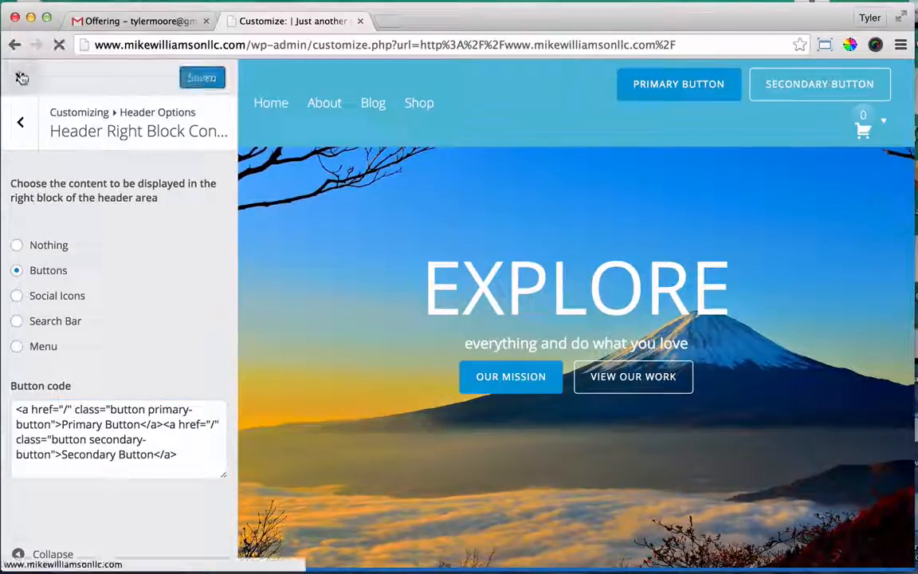
{"action": "left_click", "coordinate": [20, 77]}
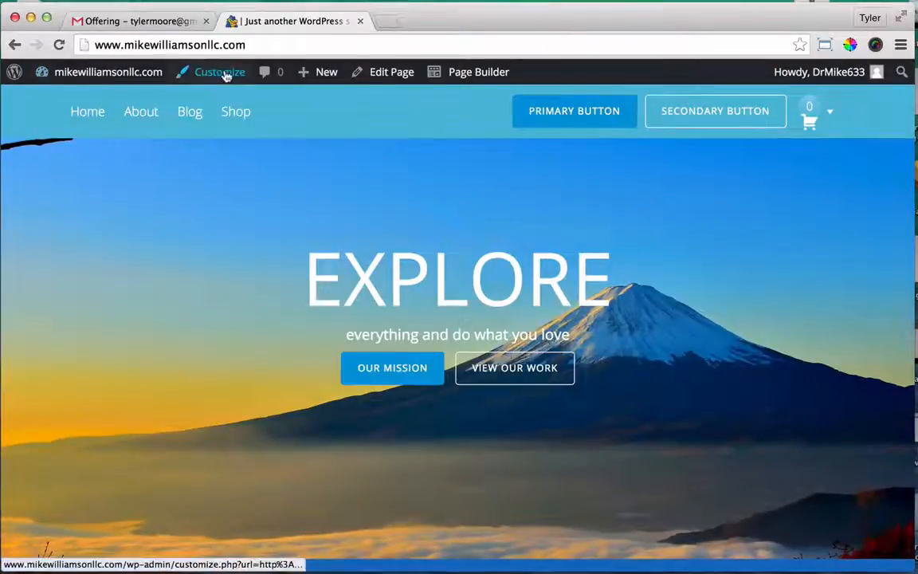
- Scroll the live home and Blog pages, then head to the admin Dashboard from the site-name menu
{"action": "scroll", "coordinate": [227, 229], "scroll_direction": "down", "scroll_amount": 2}
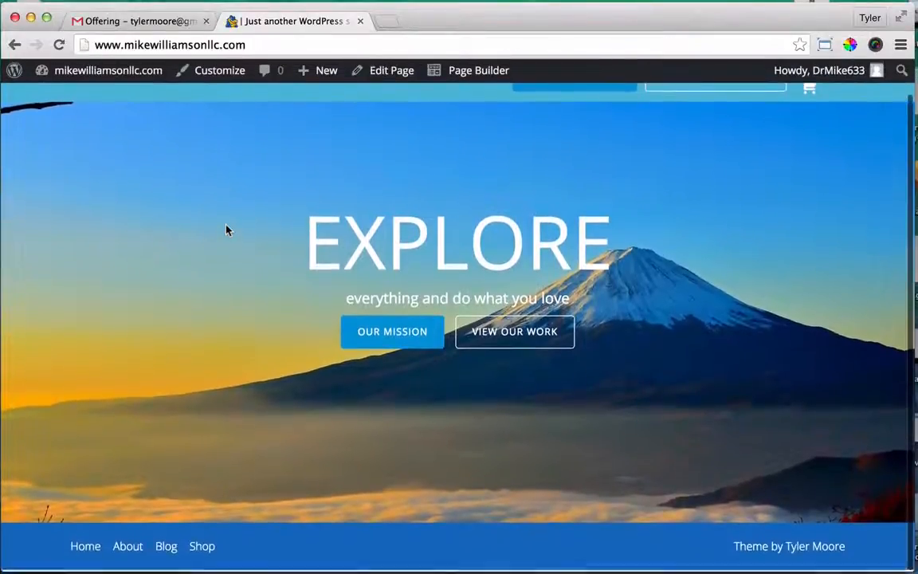
{"action": "scroll", "coordinate": [226, 230], "scroll_direction": "up", "scroll_amount": 2}
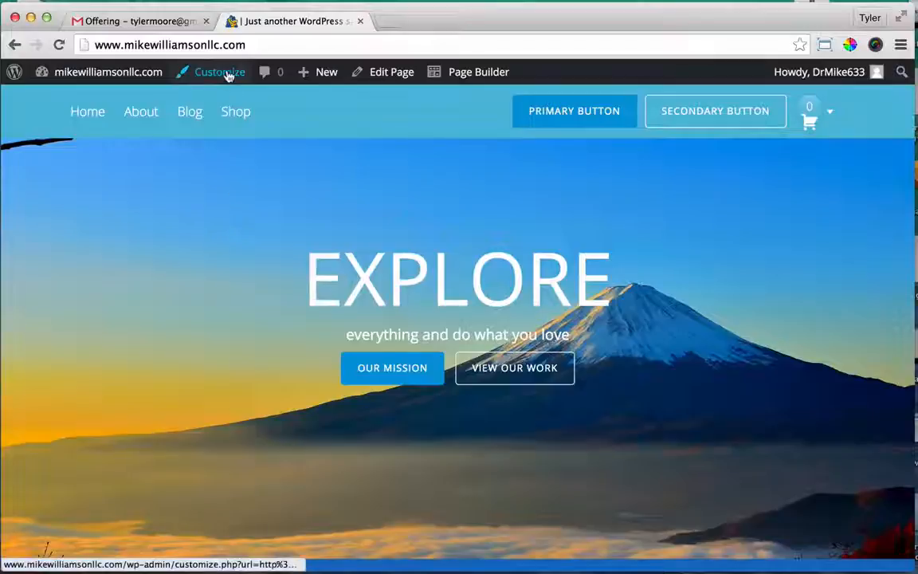
{"action": "scroll", "coordinate": [247, 275], "scroll_direction": "down", "scroll_amount": 3}
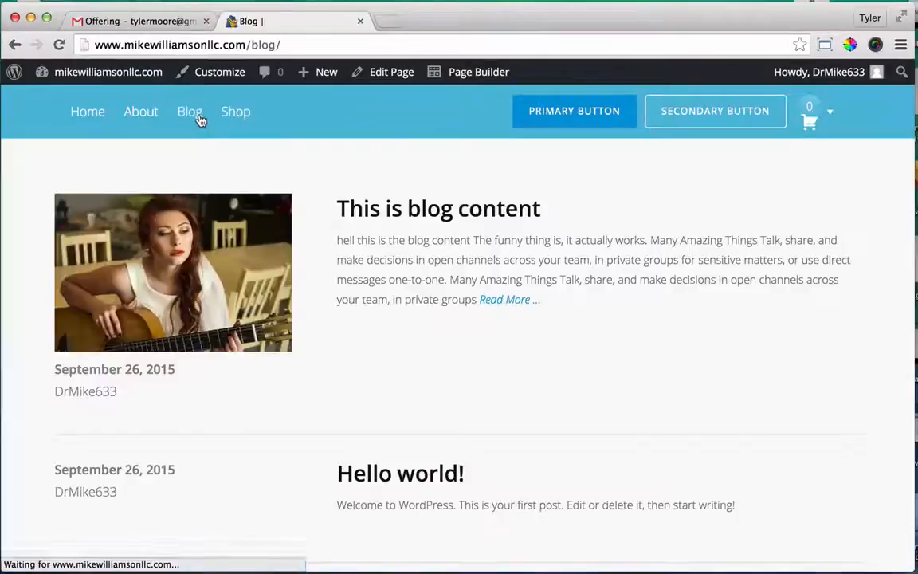
{"action": "scroll", "coordinate": [355, 280], "scroll_direction": "down", "scroll_amount": 2}
{"action": "scroll", "coordinate": [354, 283], "scroll_direction": "up", "scroll_amount": 2}
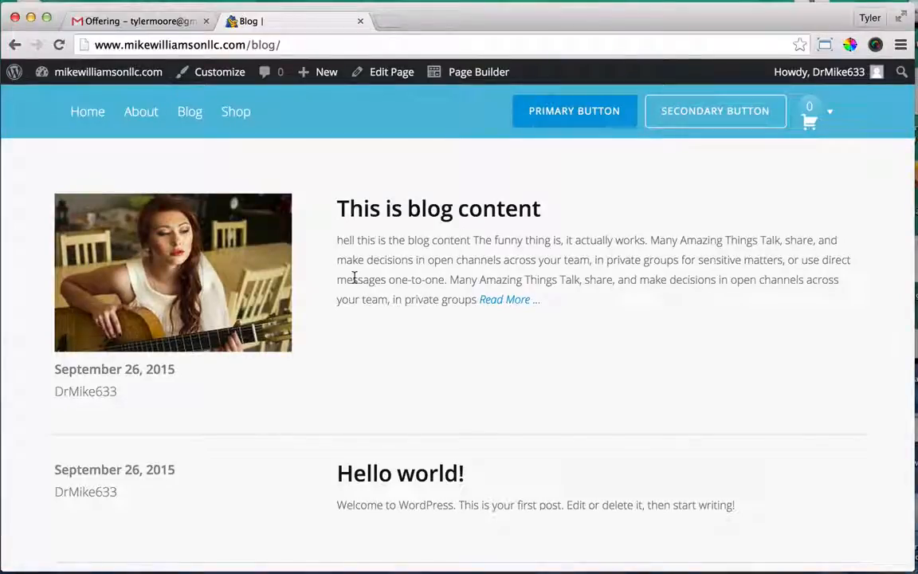
{"action": "mouse_move", "coordinate": [146, 70]}
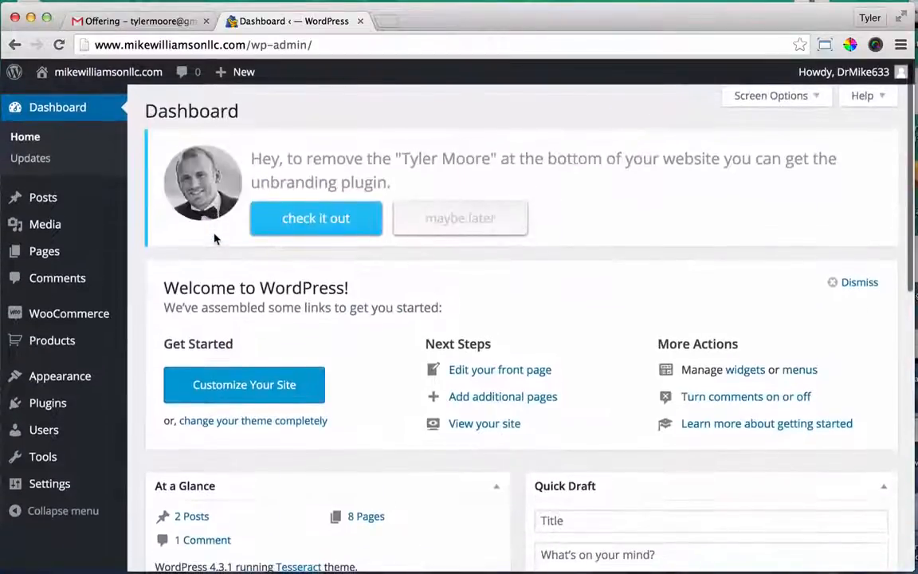
- Go to Plugins > Add New and choose to upload a plugin zip file
{"action": "scroll", "coordinate": [187, 220], "scroll_direction": "down", "scroll_amount": 3}
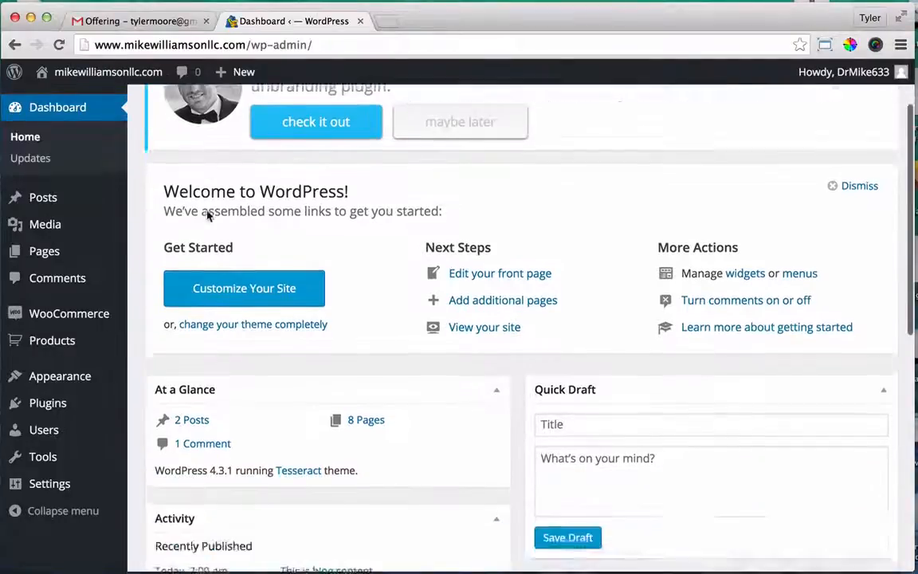
{"action": "scroll", "coordinate": [208, 211], "scroll_direction": "up", "scroll_amount": 3}
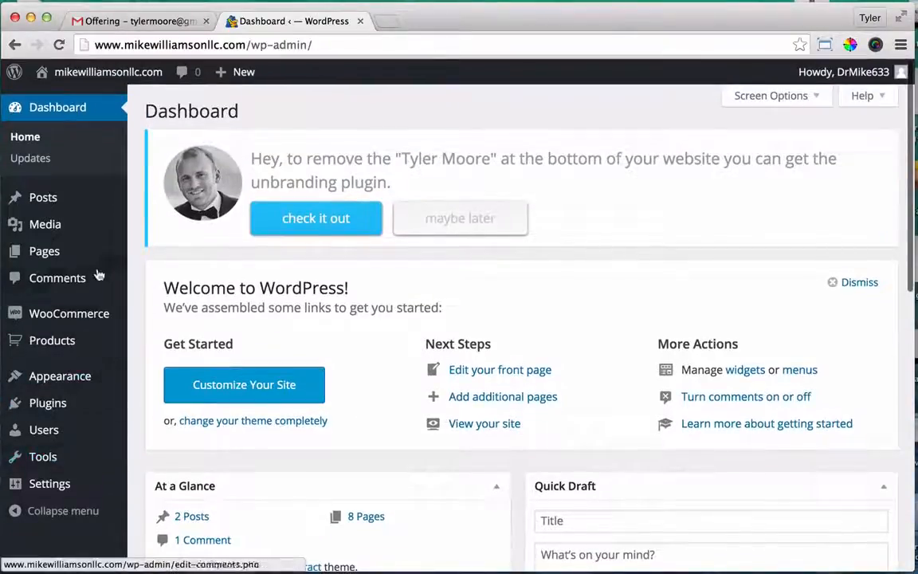
{"action": "mouse_move", "coordinate": [16, 399]}
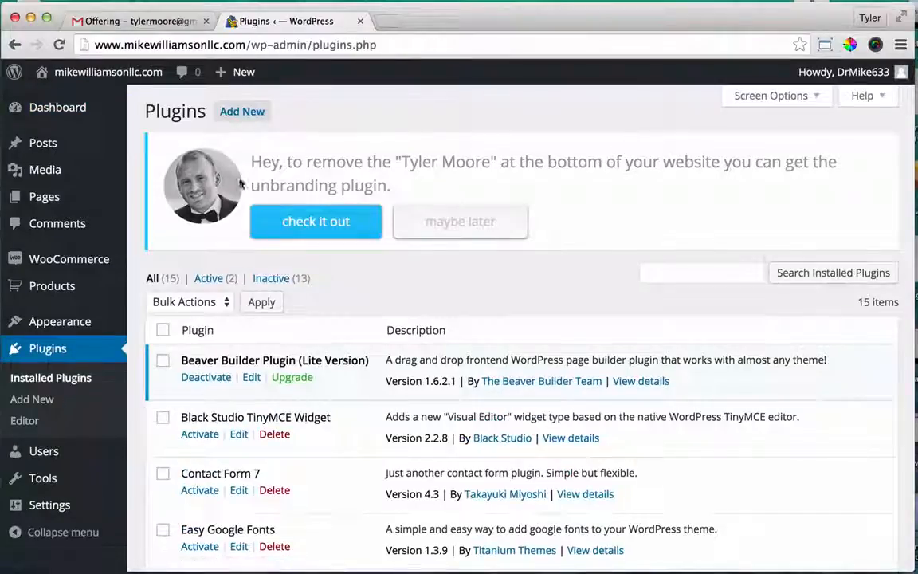
{"action": "left_click", "coordinate": [241, 112]}
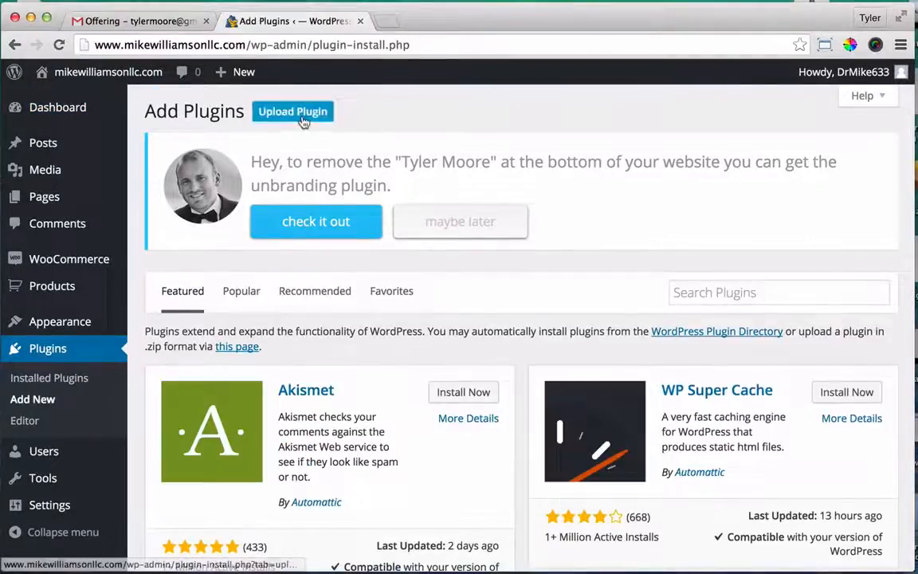
{"action": "left_click", "coordinate": [301, 118]}
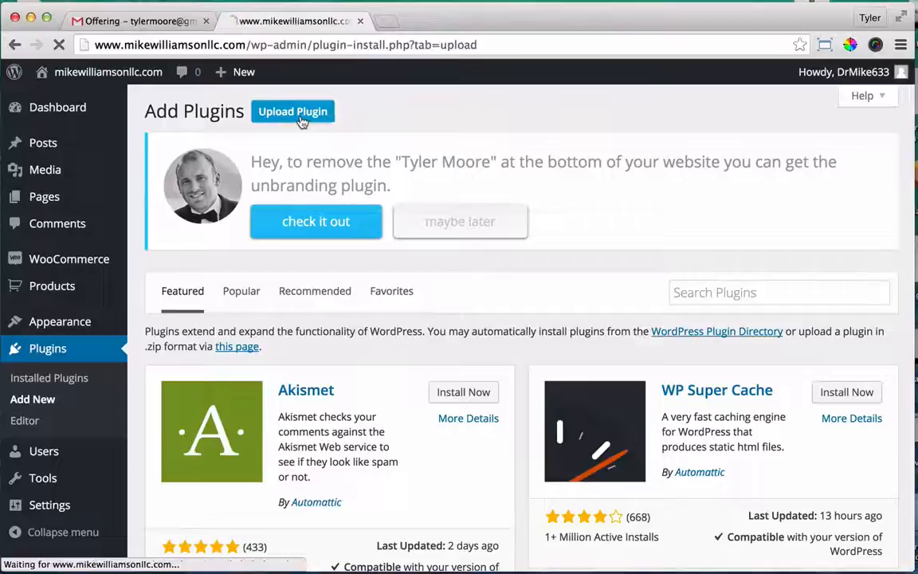
{"action": "left_click", "coordinate": [403, 382]}
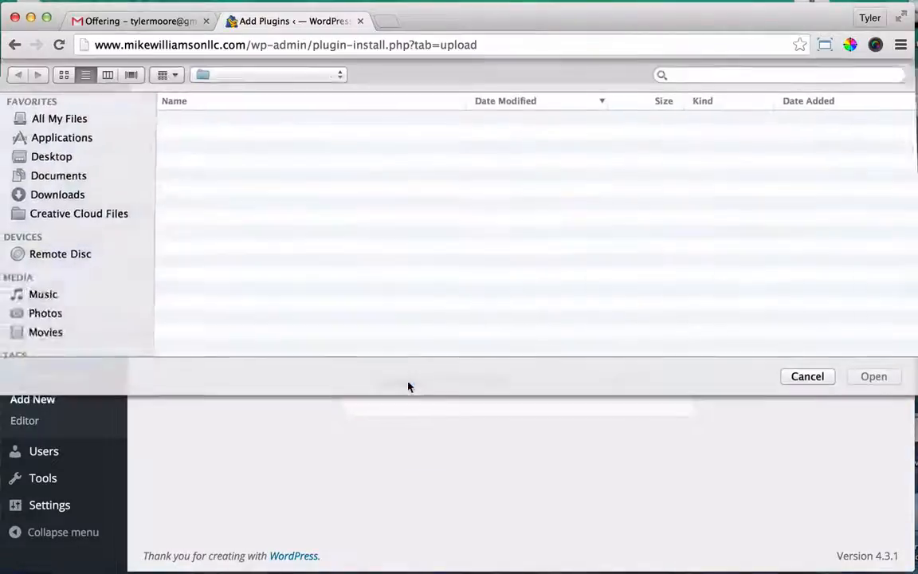
- Pick tesseract-remove-branding-master (13).zip from the Desktop folder
{"action": "left_click", "coordinate": [79, 157]}
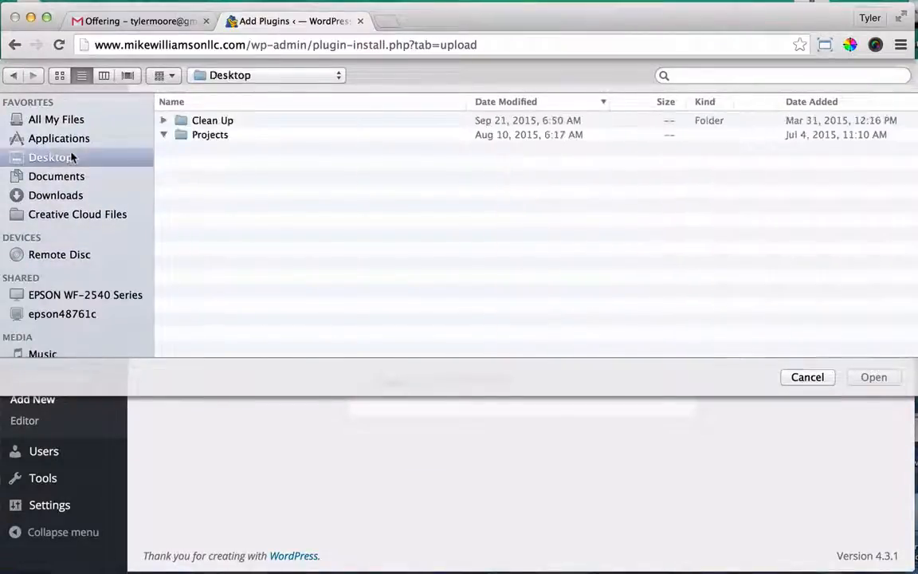
{"action": "scroll", "coordinate": [330, 170], "scroll_direction": "down", "scroll_amount": 5}
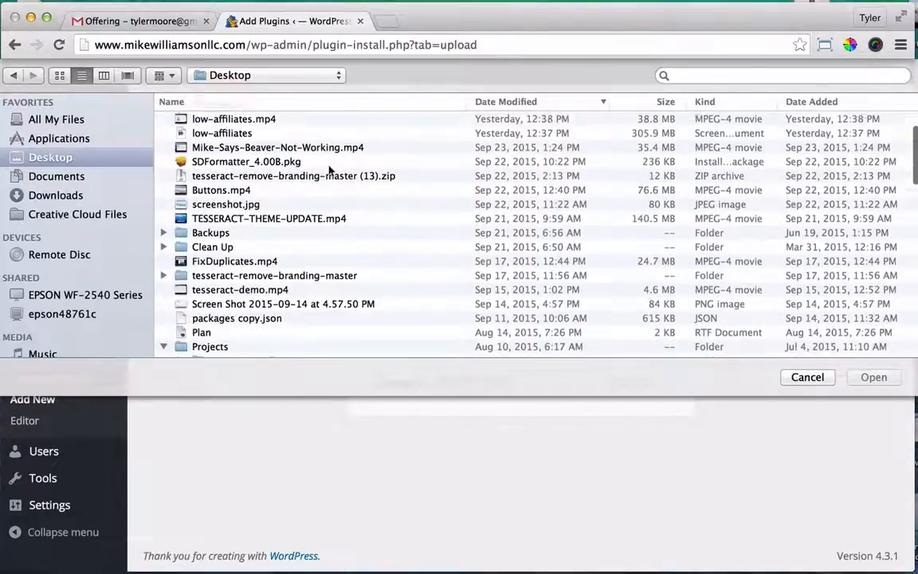
{"action": "scroll", "coordinate": [331, 170], "scroll_direction": "down", "scroll_amount": 6}
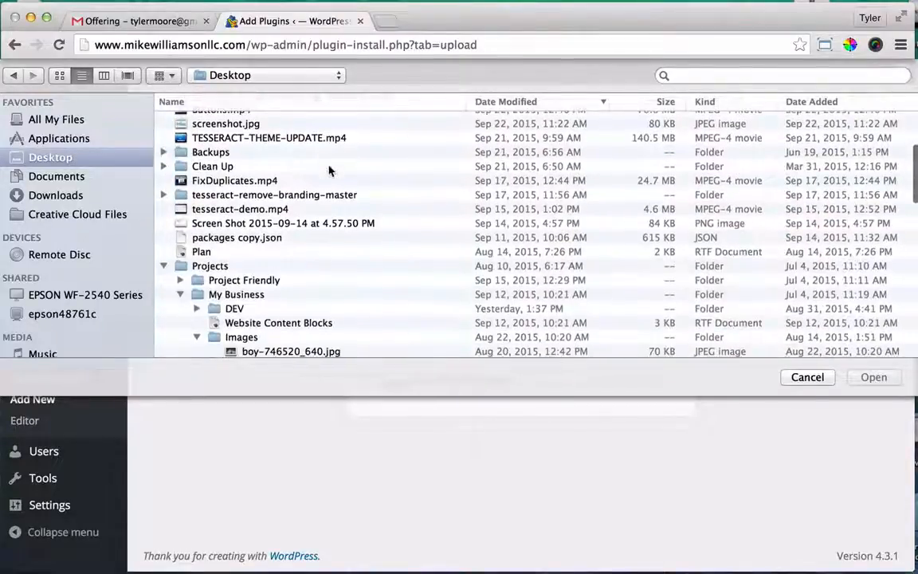
{"action": "scroll", "coordinate": [331, 170], "scroll_direction": "down", "scroll_amount": 20}
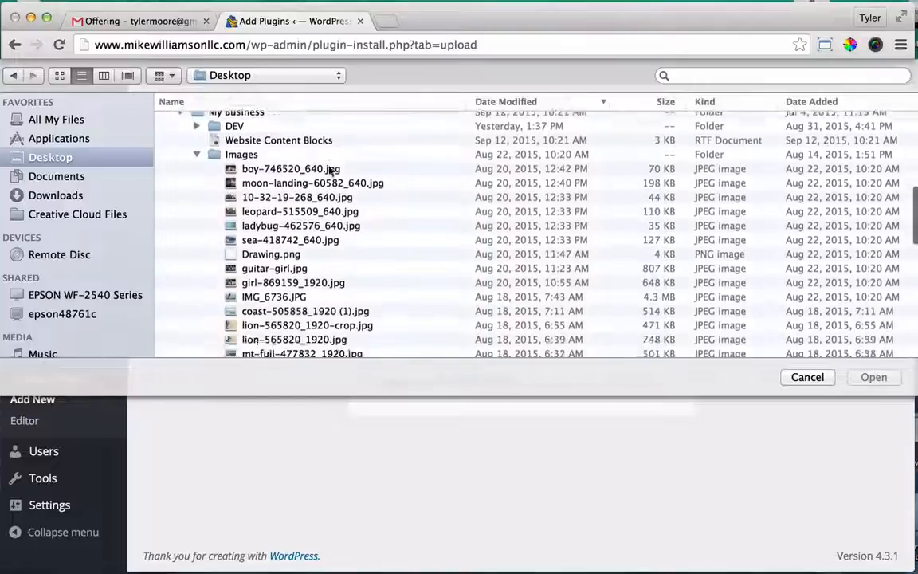
{"action": "scroll", "coordinate": [330, 169], "scroll_direction": "up", "scroll_amount": 20}
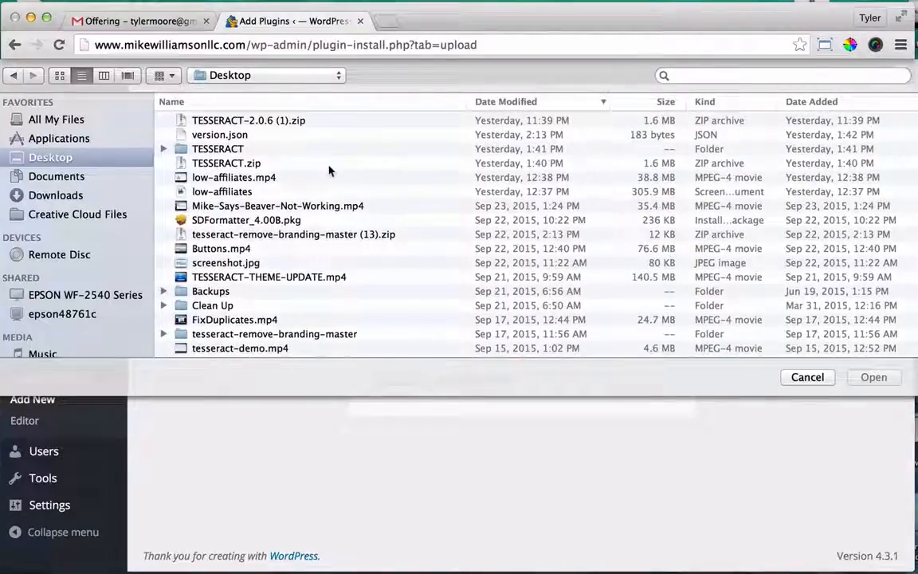
{"action": "scroll", "coordinate": [331, 170], "scroll_direction": "down", "scroll_amount": 3}
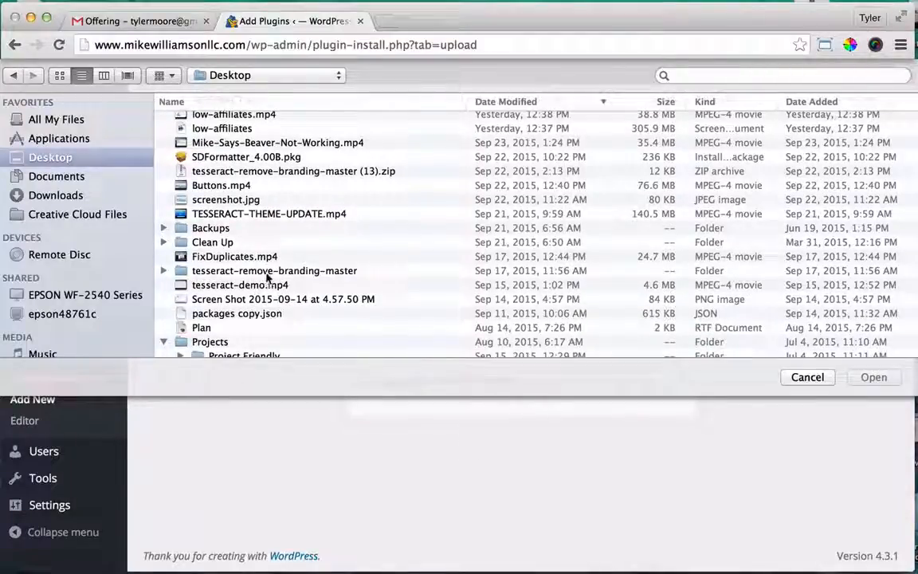
{"action": "left_click", "coordinate": [336, 172]}
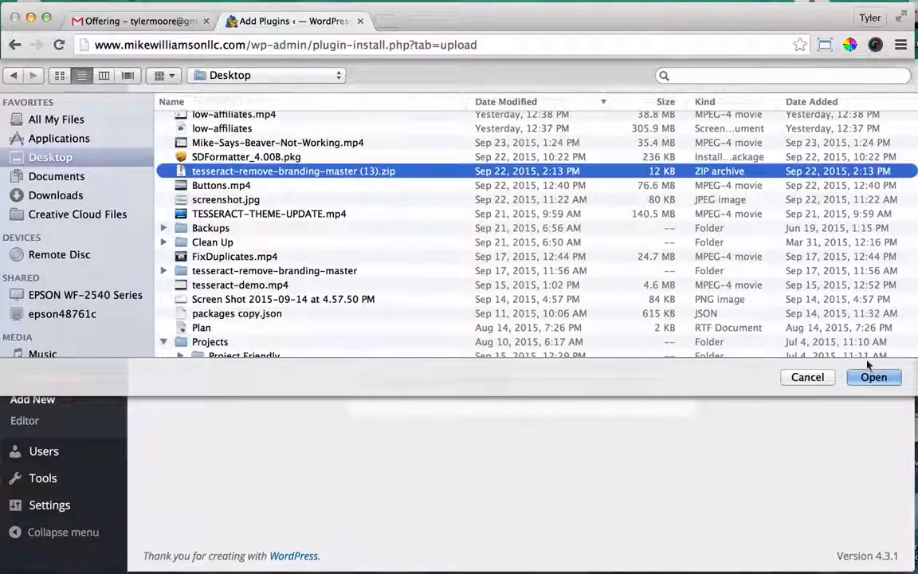
{"action": "left_click", "coordinate": [872, 376]}
- Install the tesseract-remove-branding plugin and activate it
{"action": "left_click", "coordinate": [626, 380]}
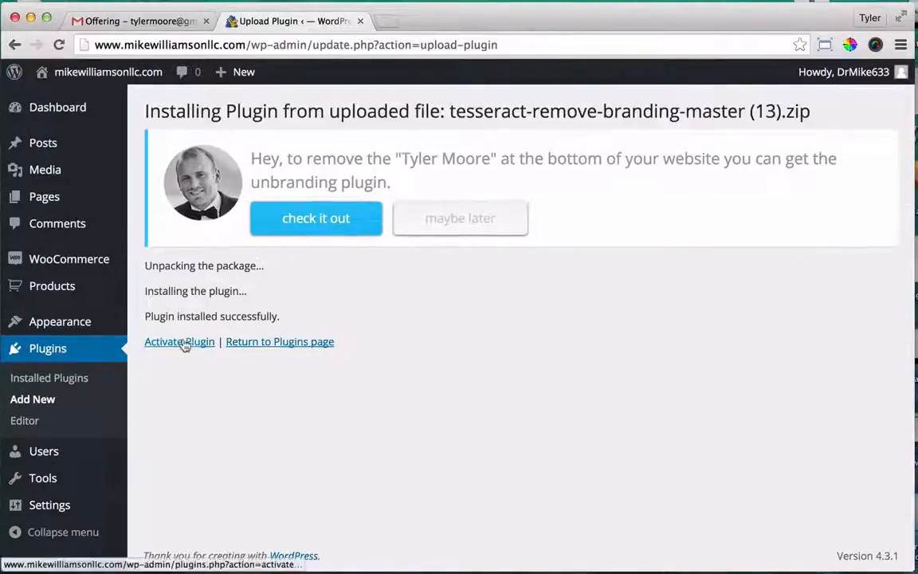
{"action": "left_click", "coordinate": [183, 343]}
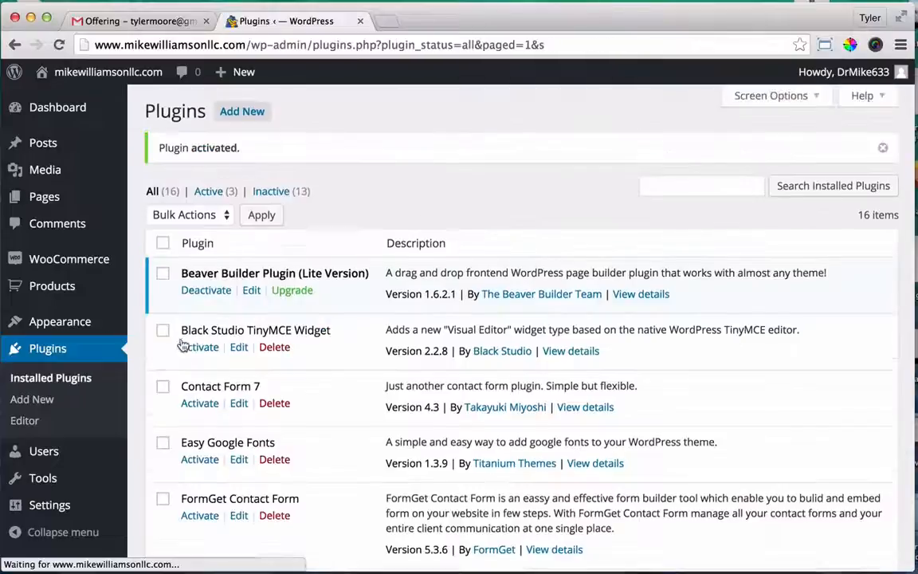
{"action": "mouse_move", "coordinate": [90, 80]}
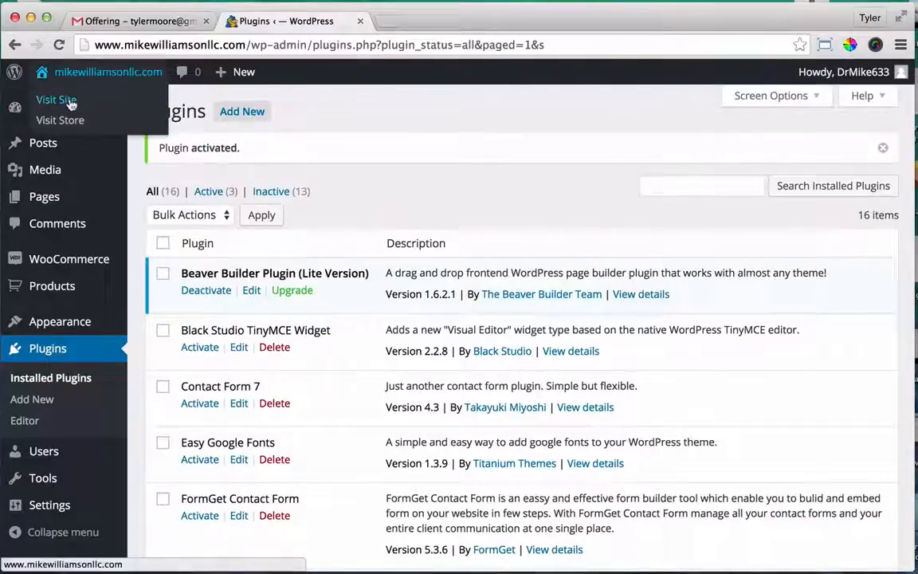
- View the live home page with the Mt. Fuji hero, then launch the Tesseract theme Customizer
{"action": "left_click", "coordinate": [70, 101]}
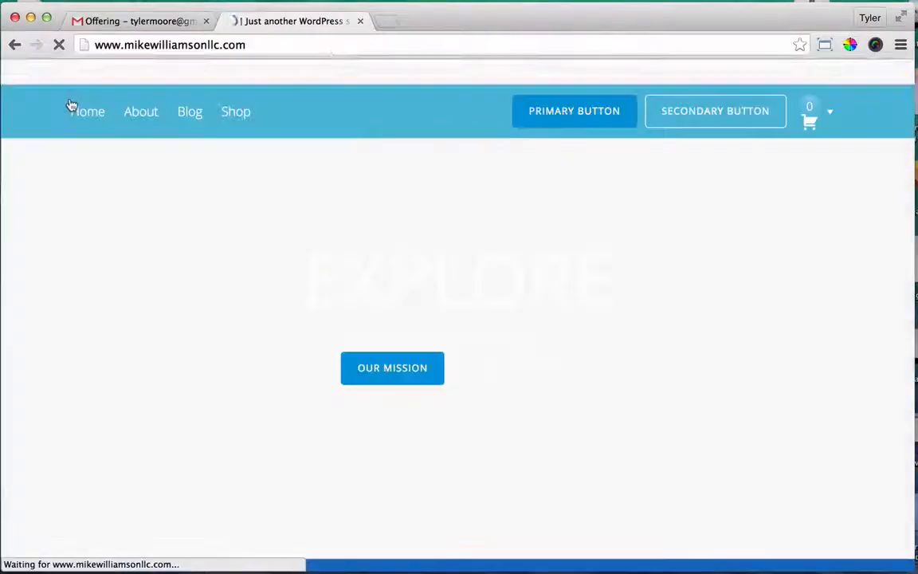
{"action": "scroll", "coordinate": [259, 185], "scroll_direction": "down", "scroll_amount": 3}
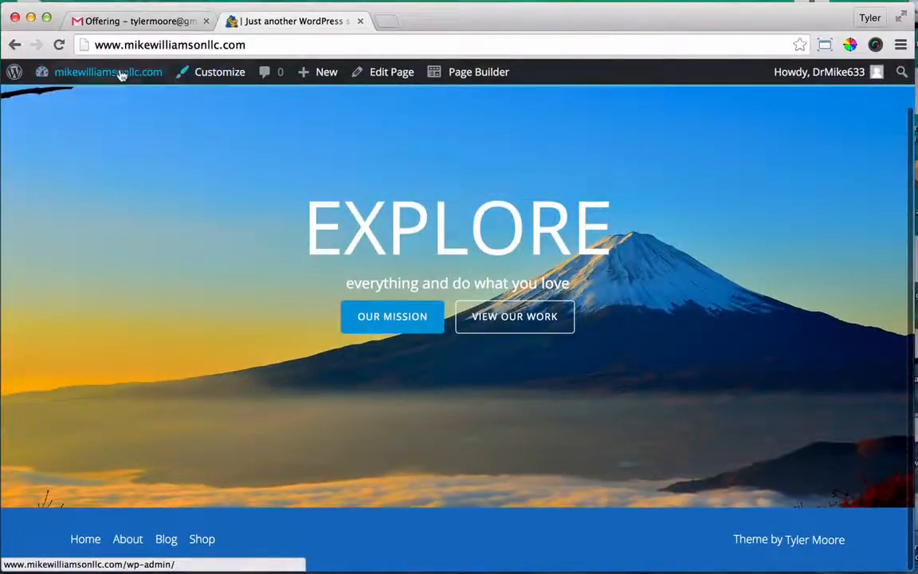
{"action": "left_click", "coordinate": [211, 76]}
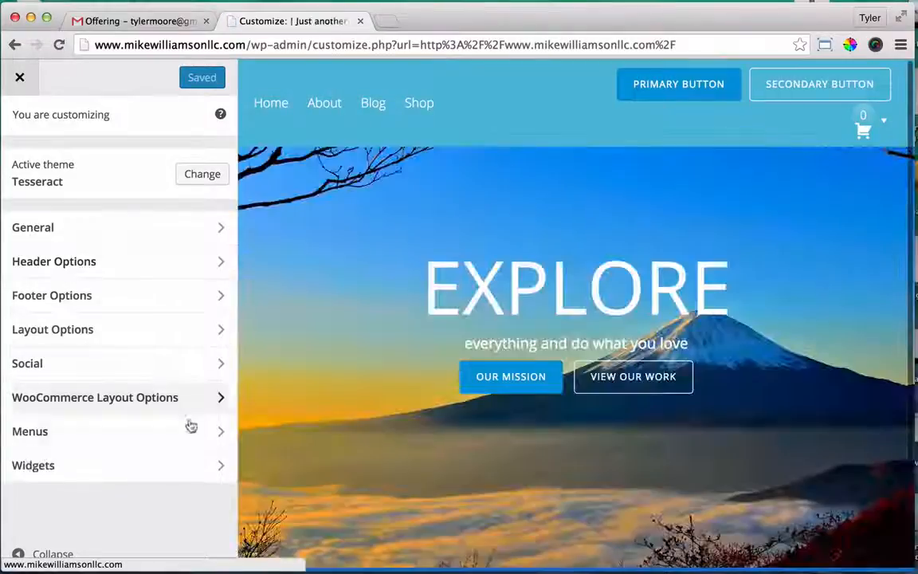
{"action": "scroll", "coordinate": [439, 400], "scroll_direction": "down", "scroll_amount": 2}
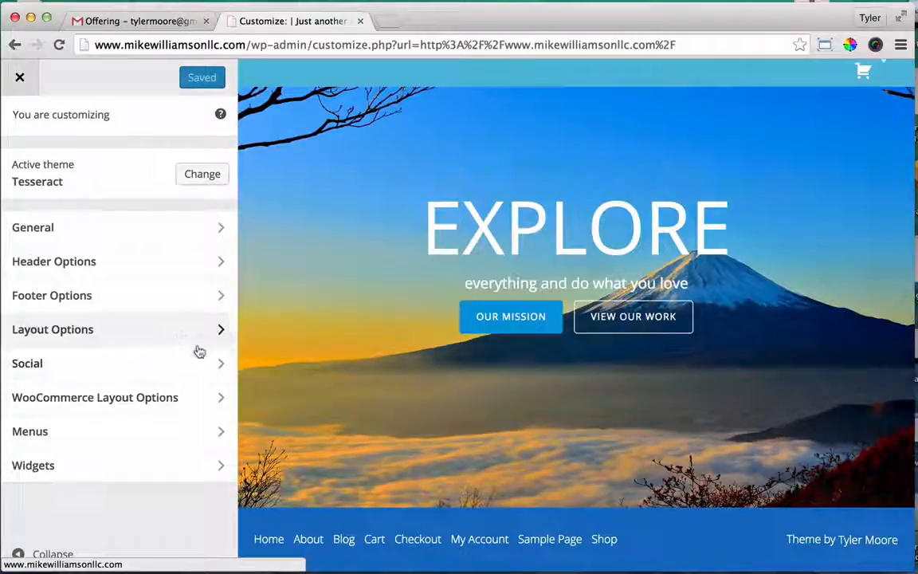
- In Footer Right Block Content, point the credit link at the site's own domain
{"action": "left_click", "coordinate": [194, 307]}
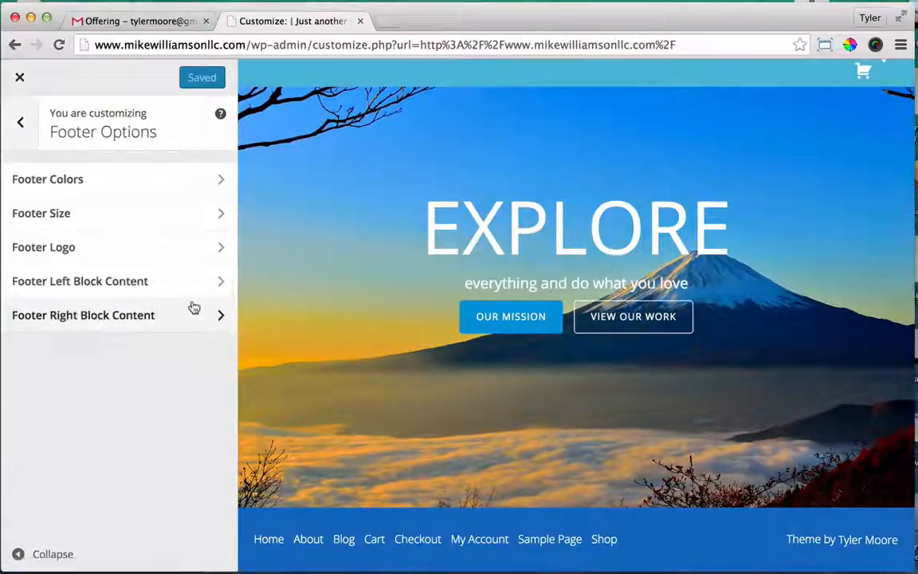
{"action": "left_click", "coordinate": [193, 322]}
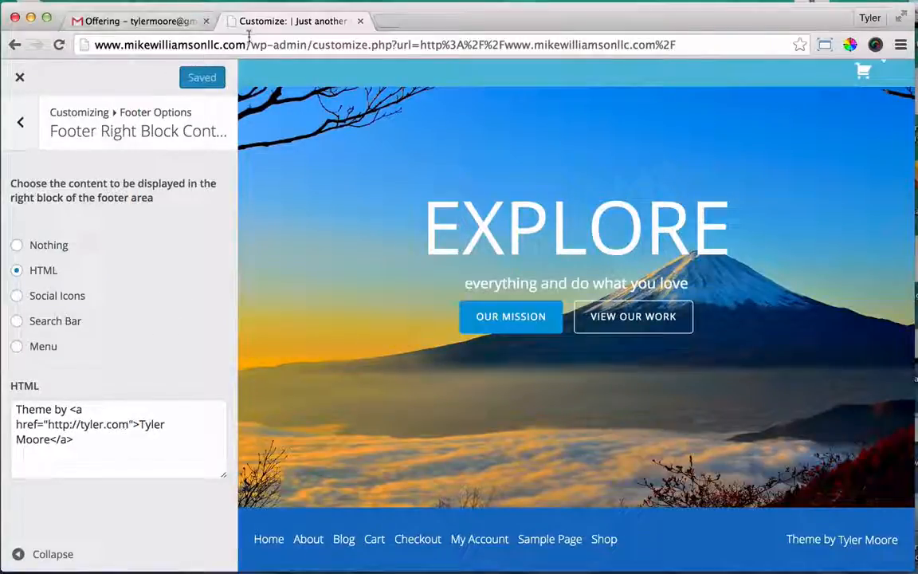
{"action": "left_click_drag", "start_coordinate": [246, 45], "coordinate": [127, 40]}
{"action": "key", "text": "super+c"}
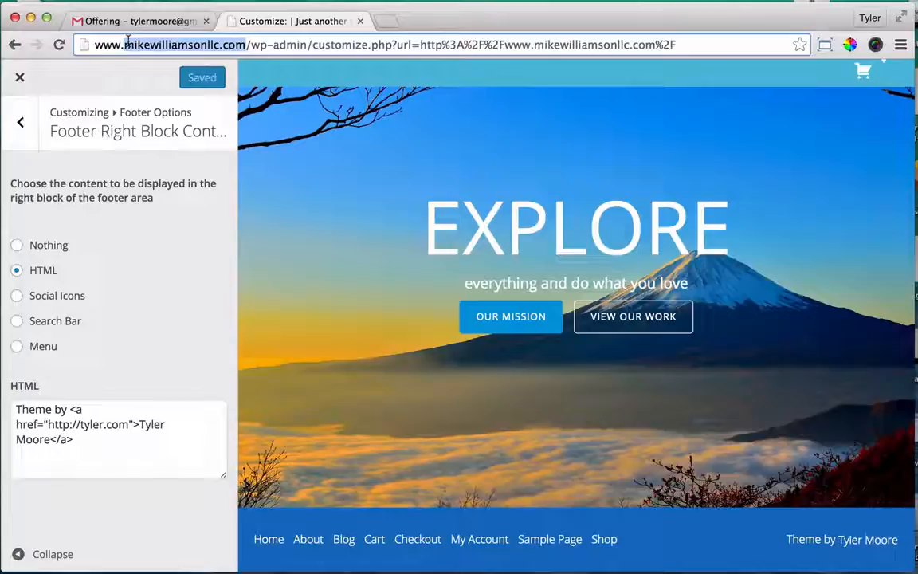
{"action": "left_click_drag", "start_coordinate": [128, 424], "coordinate": [81, 424]}
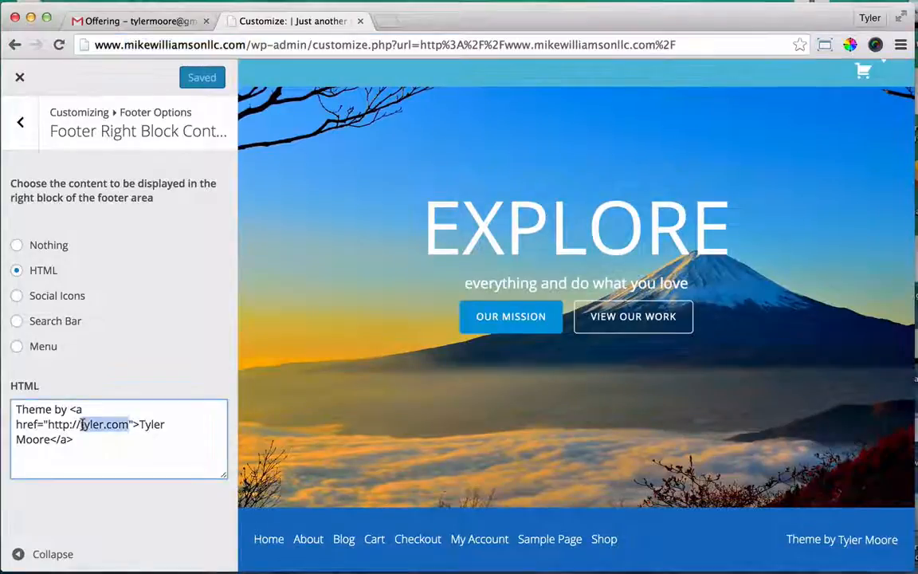
{"action": "key", "text": "super+v"}
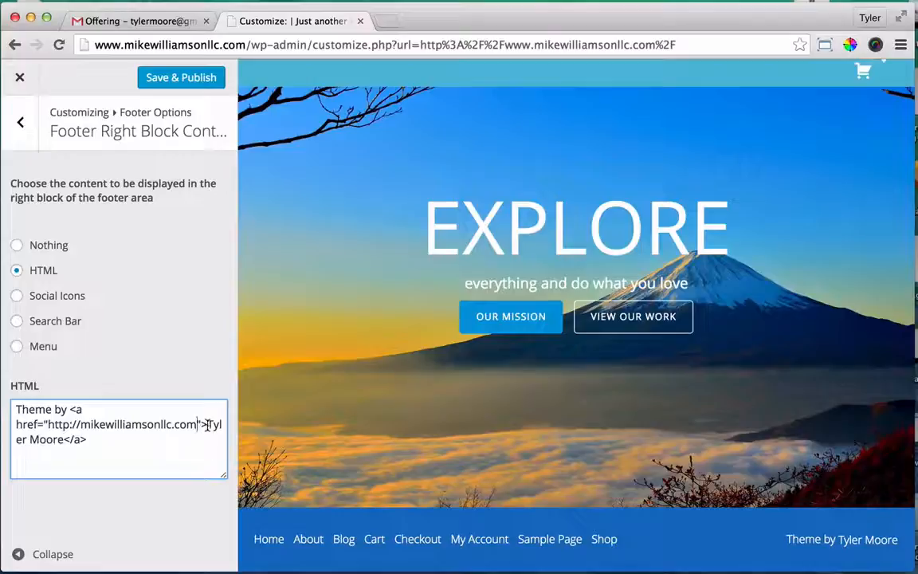
- Replace the theme author's name with the site owner's name and delete the 'Theme by ' prefix
{"action": "left_click_drag", "start_coordinate": [207, 425], "coordinate": [64, 441]}
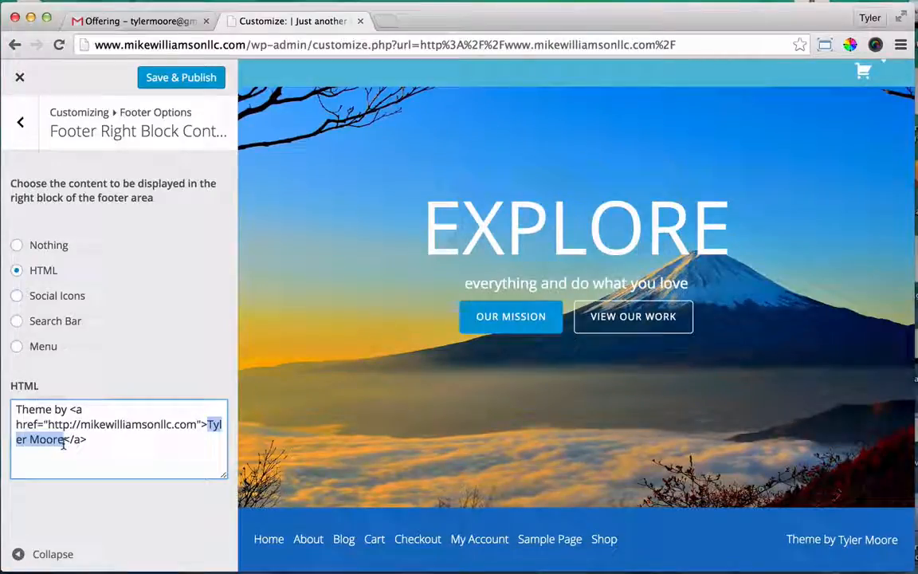
{"action": "type", "text": "Mike "}
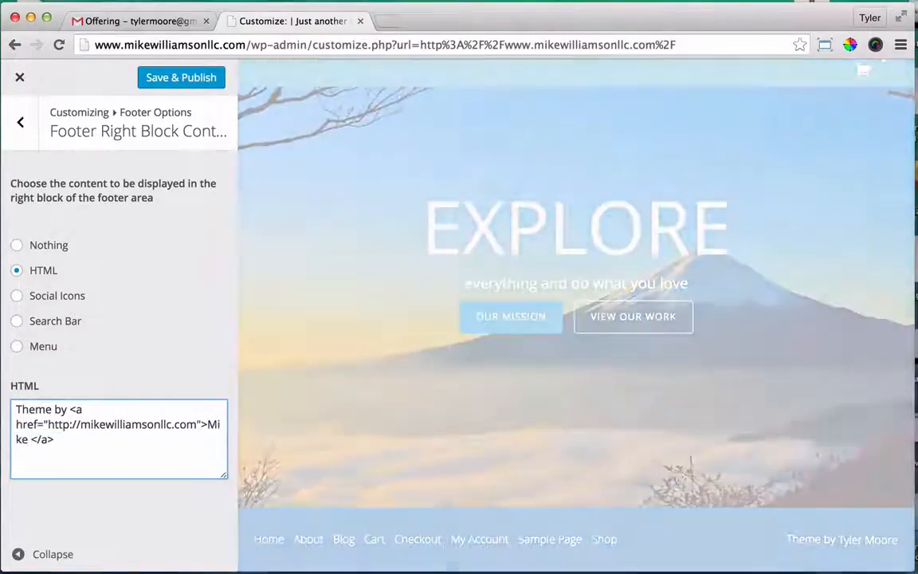
{"action": "type", "text": "Will"}
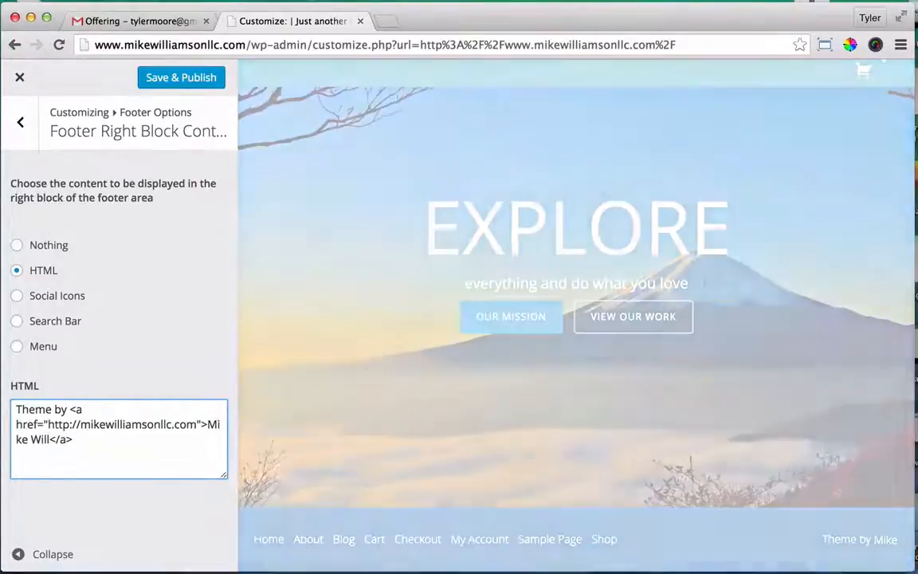
{"action": "type", "text": "iamson"}
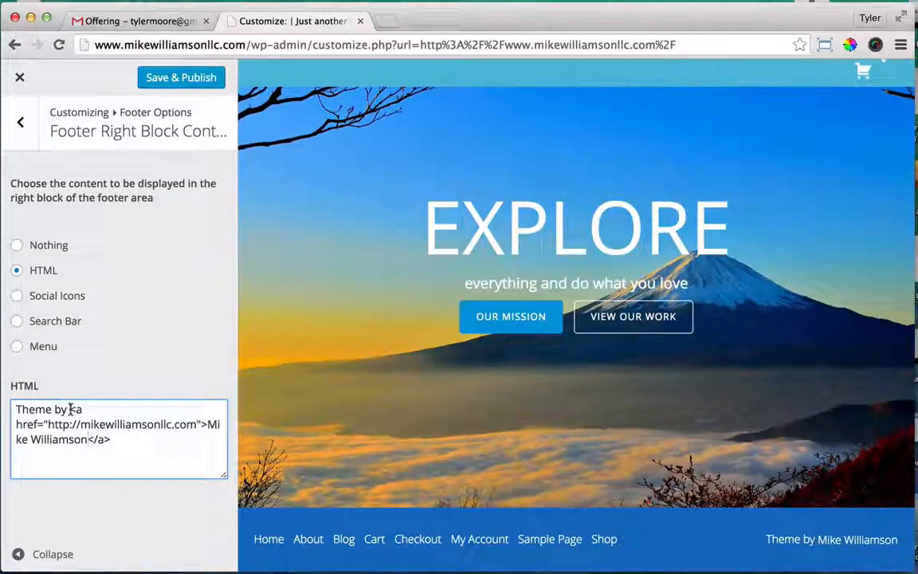
{"action": "left_click_drag", "start_coordinate": [70, 408], "coordinate": [16, 410]}
{"action": "key", "text": "BackSpace"}
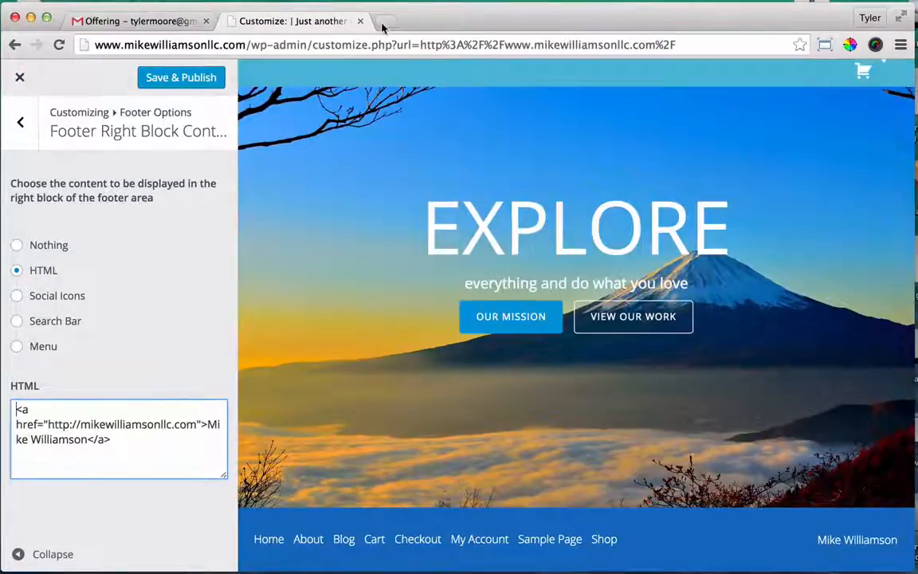
- Search Google for 'copywrite symbol' in a new tab to grab the ©, then return to the Customizer
{"action": "left_click", "coordinate": [382, 24]}
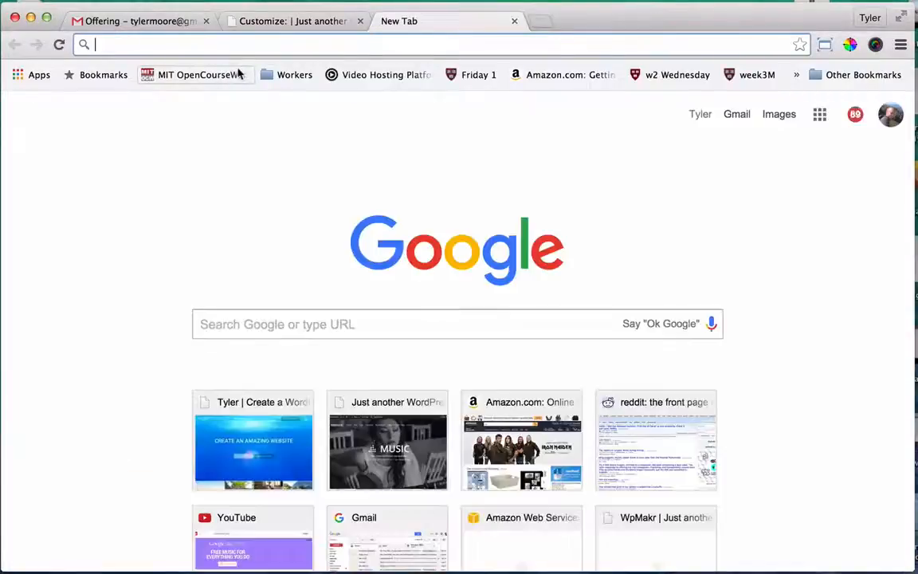
{"action": "type", "text": "copywrit"}
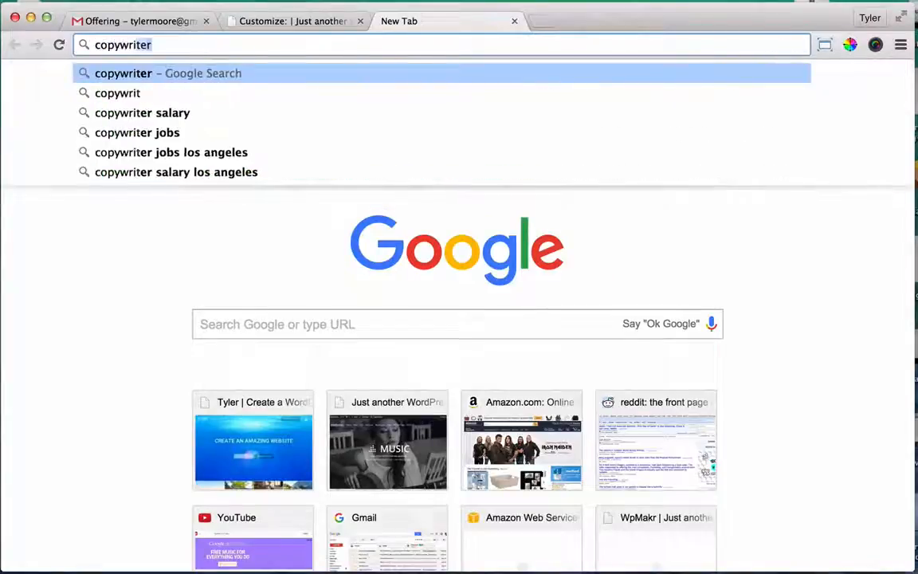
{"action": "type", "text": "e"}
{"action": "key", "text": "BackSpace"}
{"action": "type", "text": "symbol"}
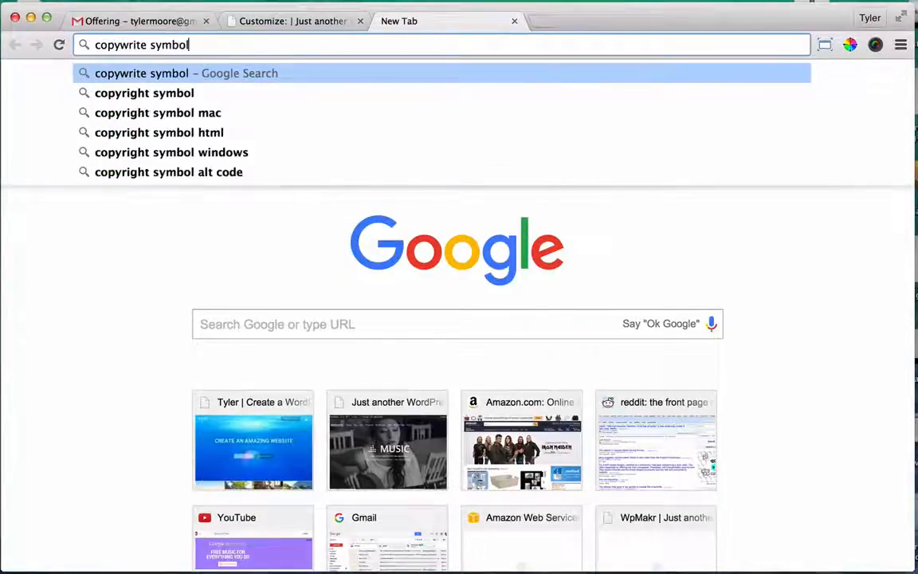
{"action": "key", "text": "Return"}
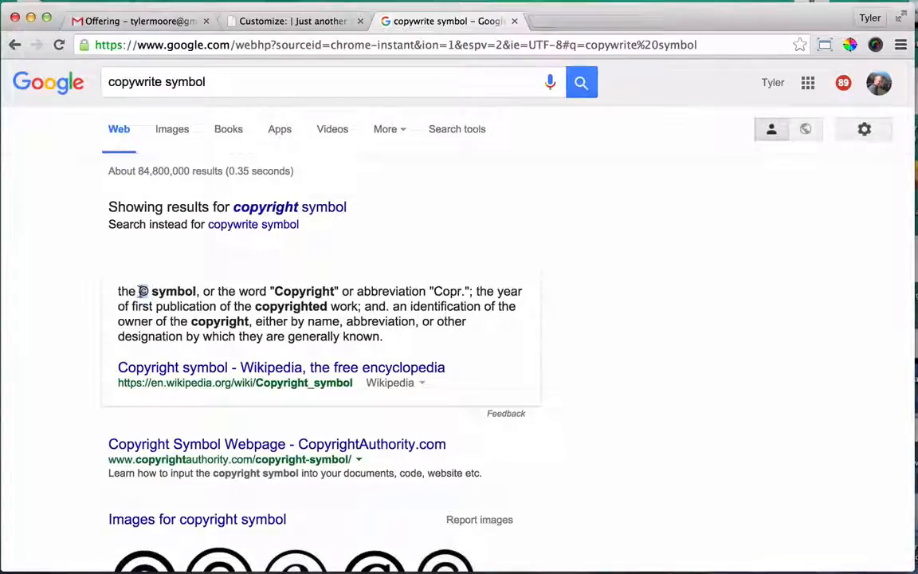
{"action": "left_click", "coordinate": [295, 21]}
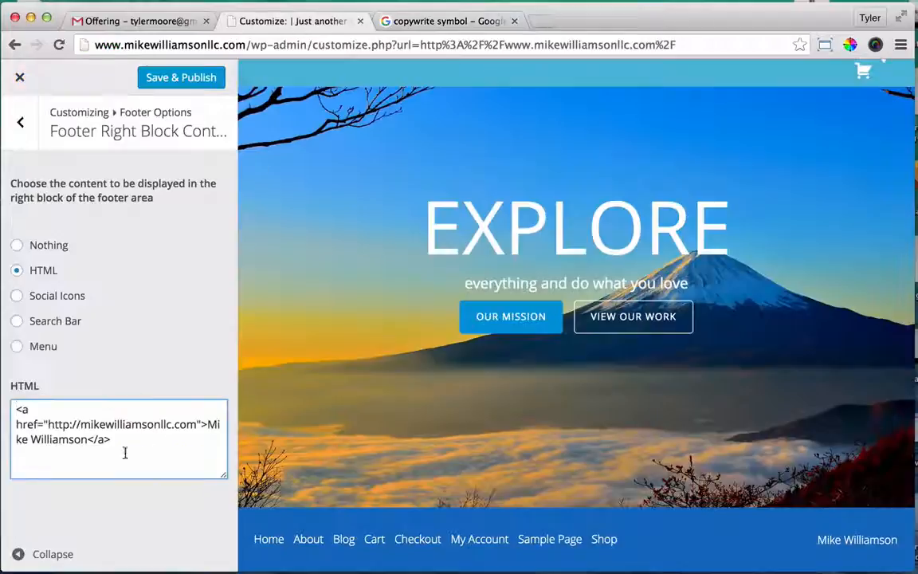
- Prefix the footer credit with ©, append 'LLC' after the owner's name, and Save & Publish
{"action": "left_click", "coordinate": [17, 410]}
{"action": "type", "text": "©"}
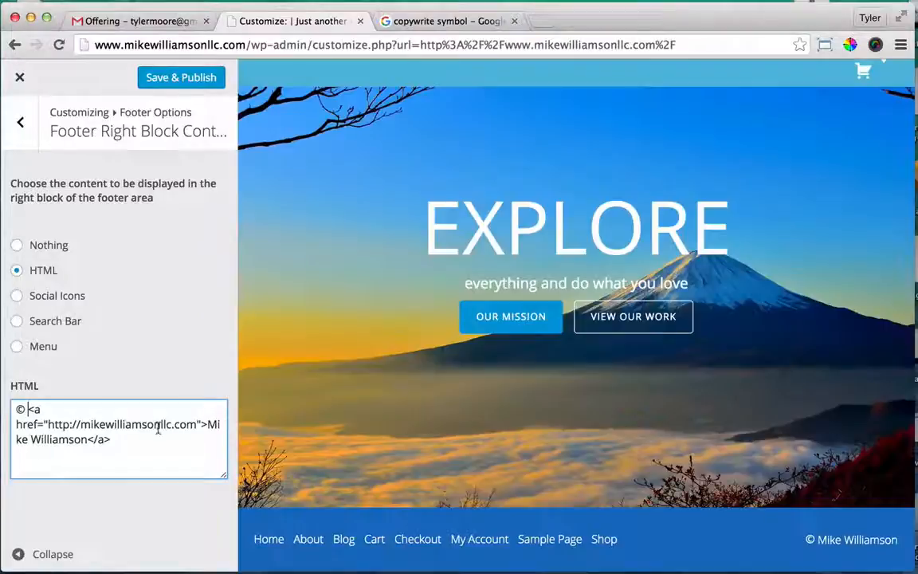
{"action": "left_click", "coordinate": [87, 439]}
{"action": "type", "text": "LLC"}
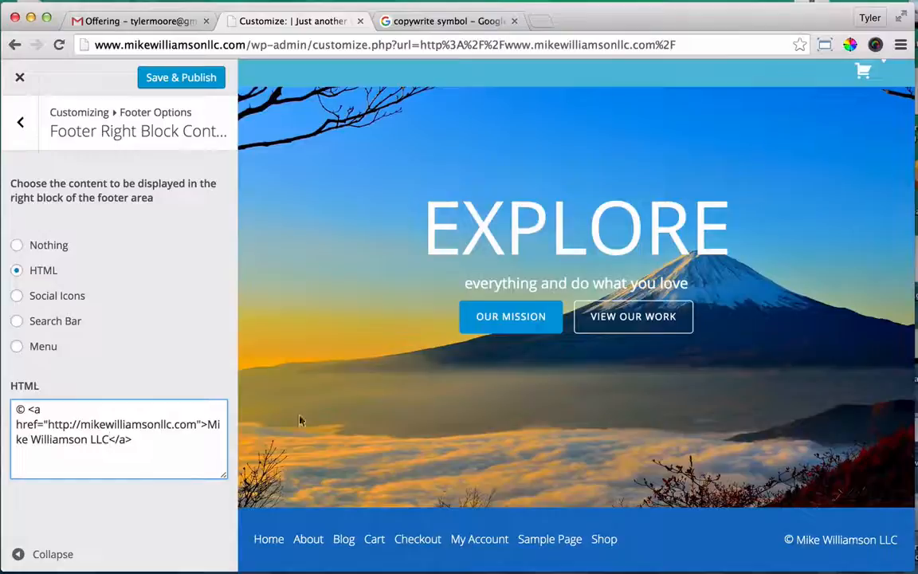
{"action": "left_click", "coordinate": [189, 78]}
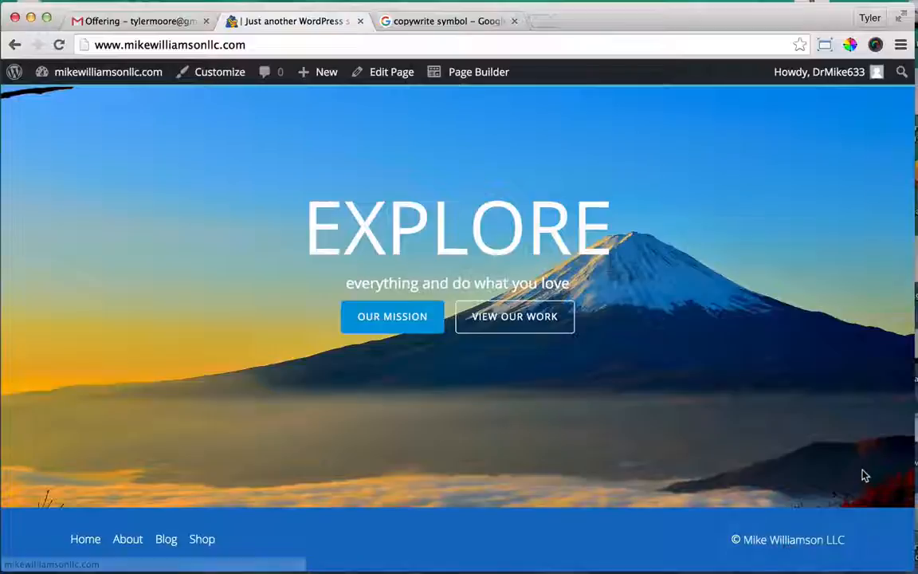
{"action": "scroll", "coordinate": [864, 476], "scroll_direction": "up", "scroll_amount": 3}
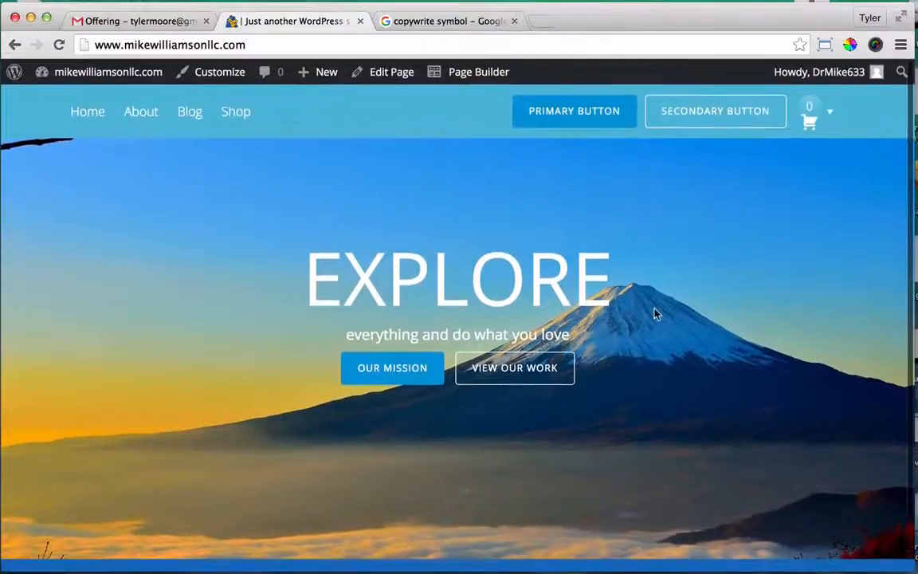
{"action": "scroll", "coordinate": [654, 313], "scroll_direction": "down", "scroll_amount": 2}
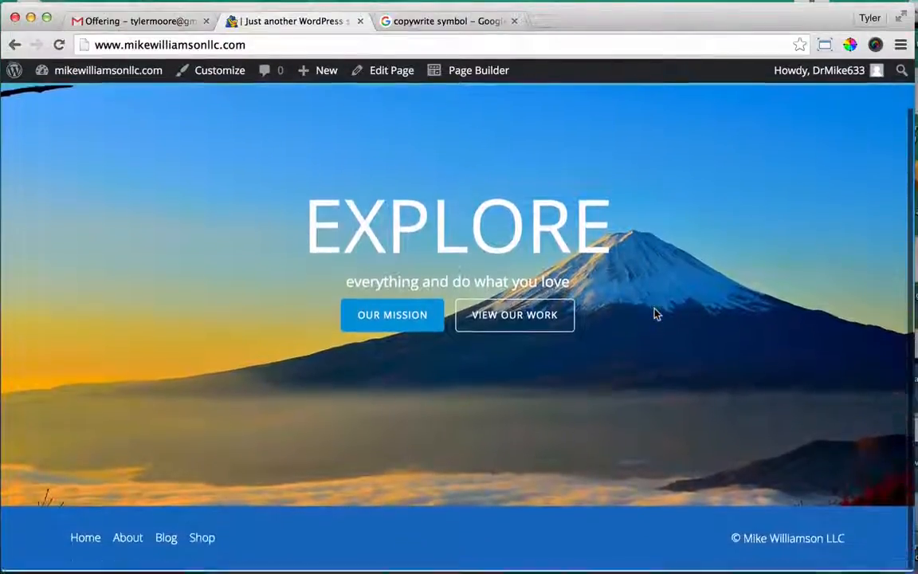
{"action": "scroll", "coordinate": [654, 313], "scroll_direction": "up", "scroll_amount": 2}
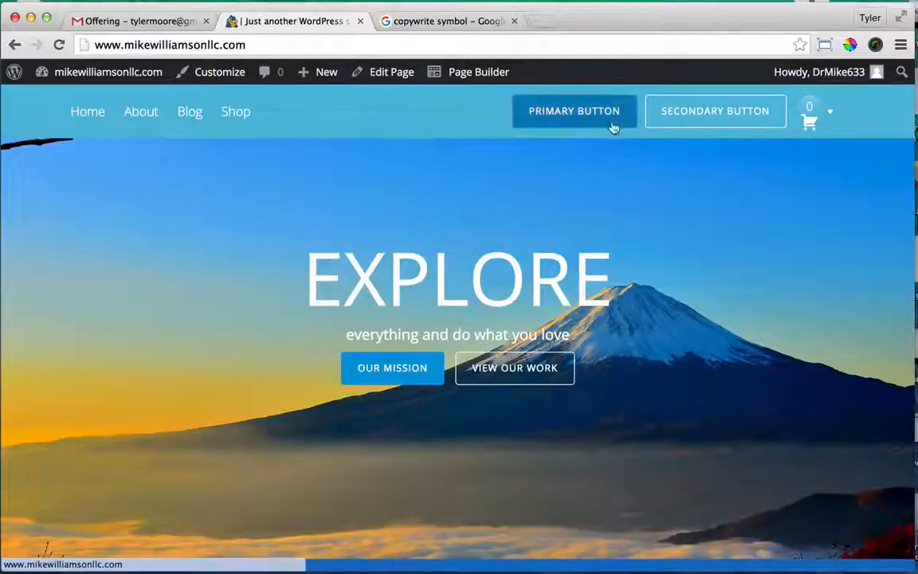
{"action": "mouse_move", "coordinate": [821, 126]}
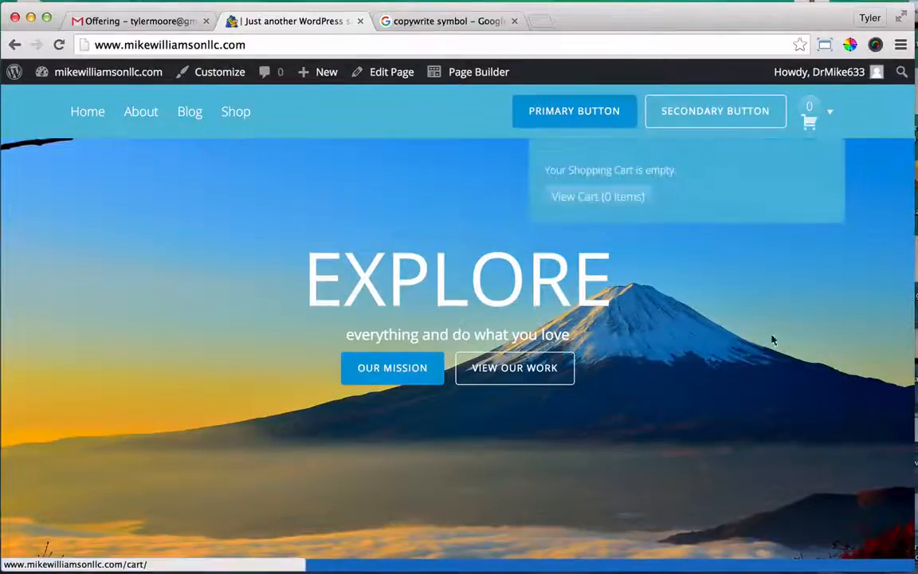
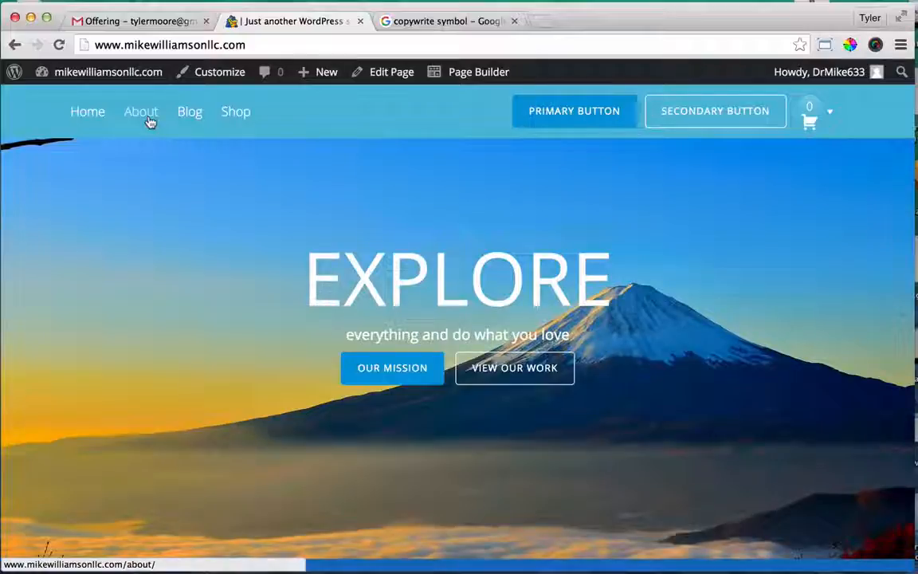
- From the dashboard, start a new page titled 'Contact'
{"action": "mouse_move", "coordinate": [102, 70]}
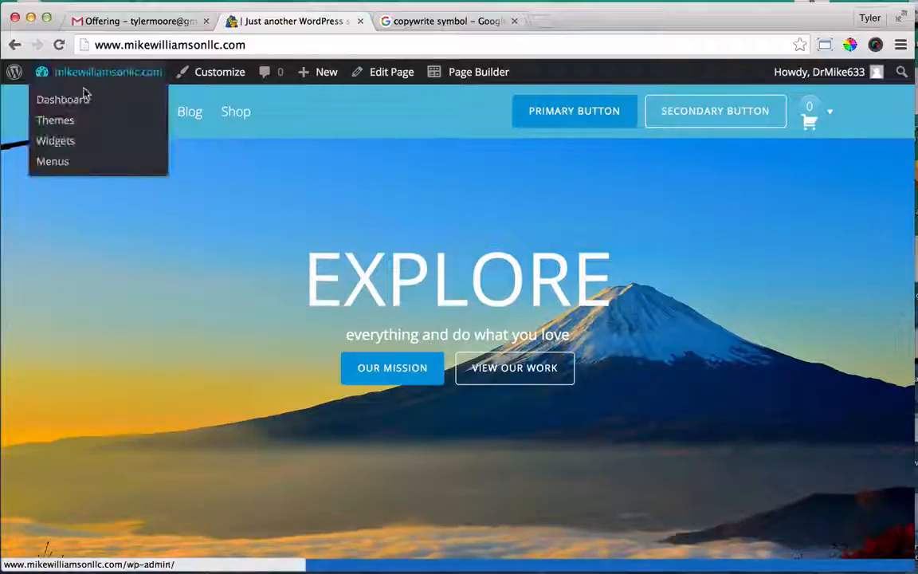
{"action": "left_click", "coordinate": [75, 99]}
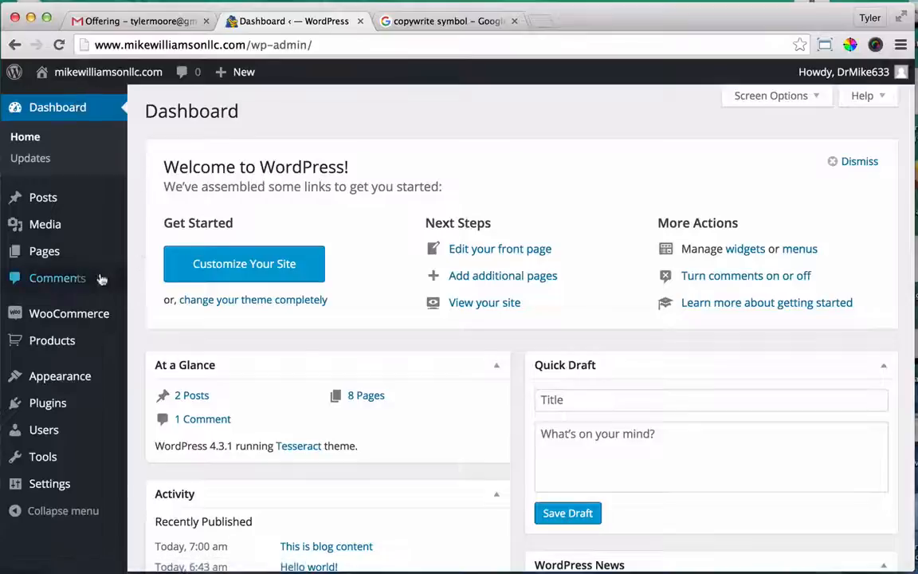
{"action": "left_click", "coordinate": [60, 254]}
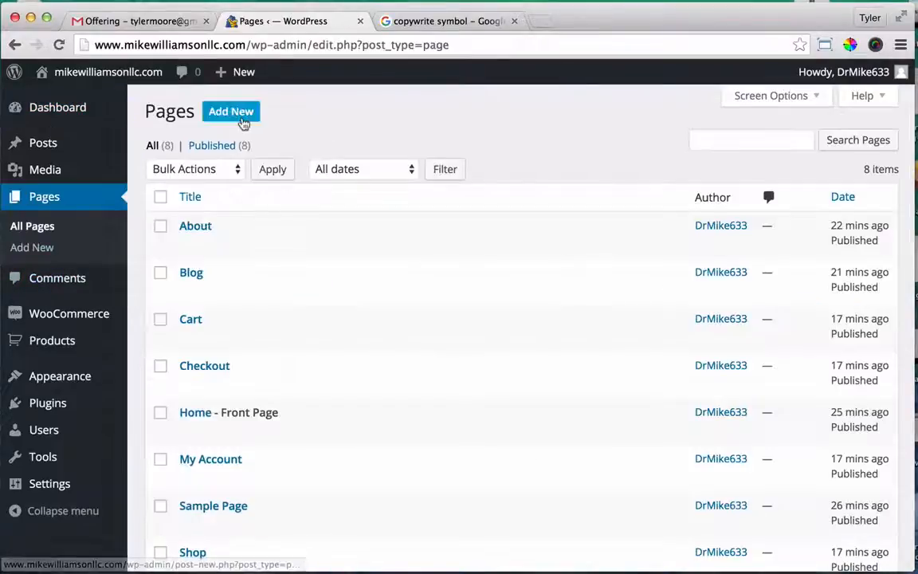
{"action": "left_click", "coordinate": [239, 114]}
{"action": "type", "text": "C"}
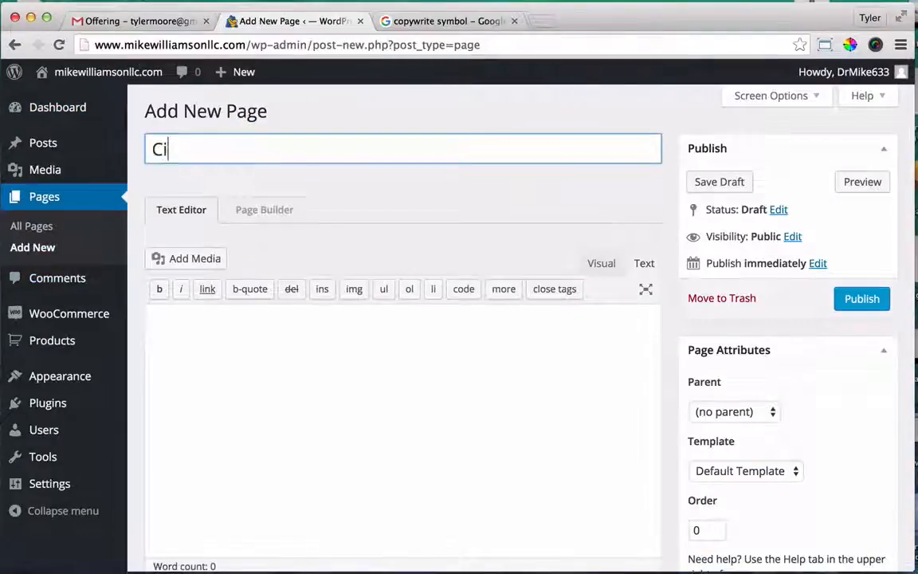
{"action": "type", "text": "ontact"}
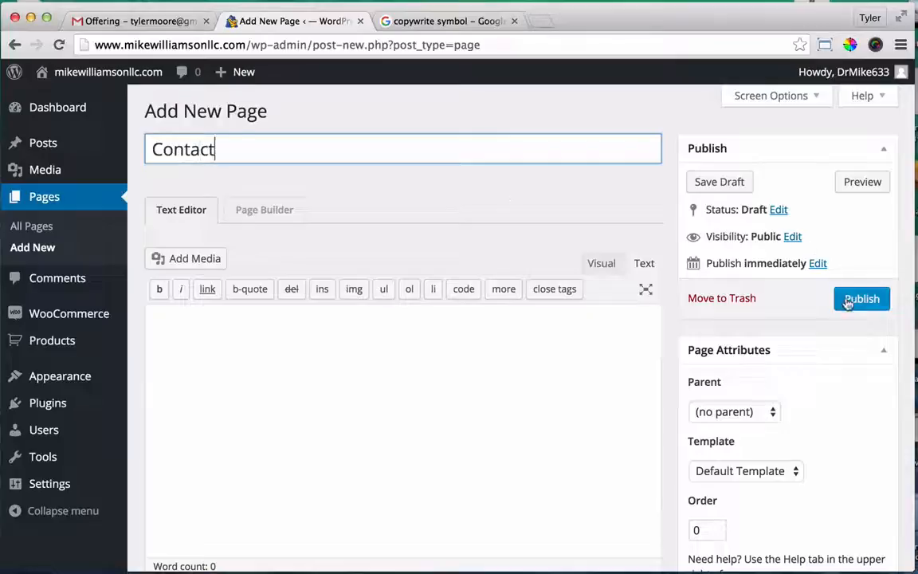
- Apply the Full Width Page template, then publish and update the Contact page
{"action": "left_click", "coordinate": [729, 471]}
{"action": "left_click", "coordinate": [742, 486]}
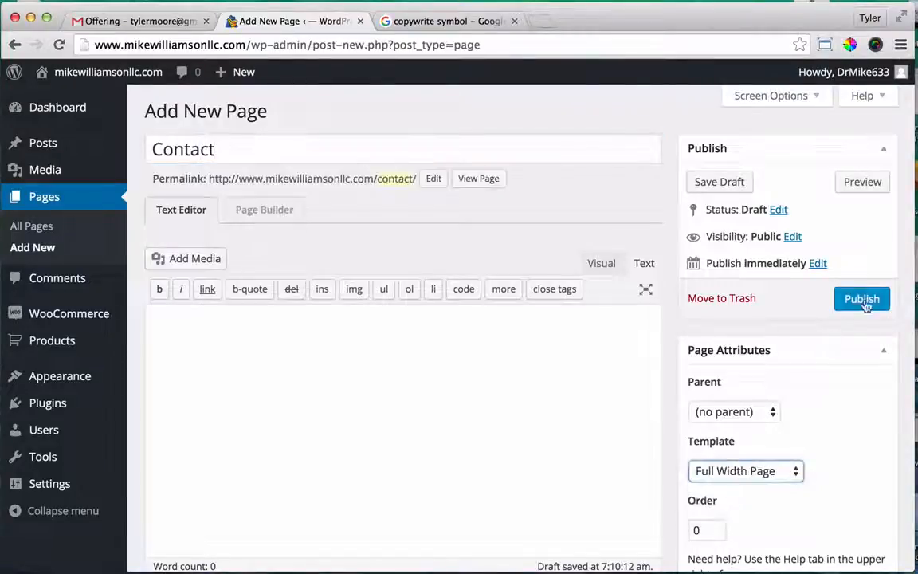
{"action": "left_click", "coordinate": [863, 300]}
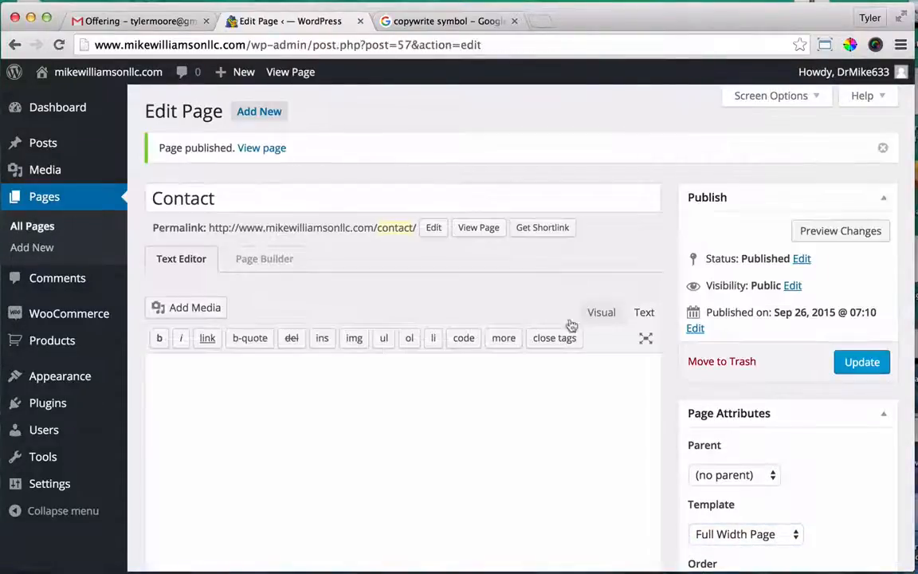
{"action": "scroll", "coordinate": [573, 292], "scroll_direction": "down", "scroll_amount": 5}
{"action": "scroll", "coordinate": [572, 288], "scroll_direction": "up", "scroll_amount": 5}
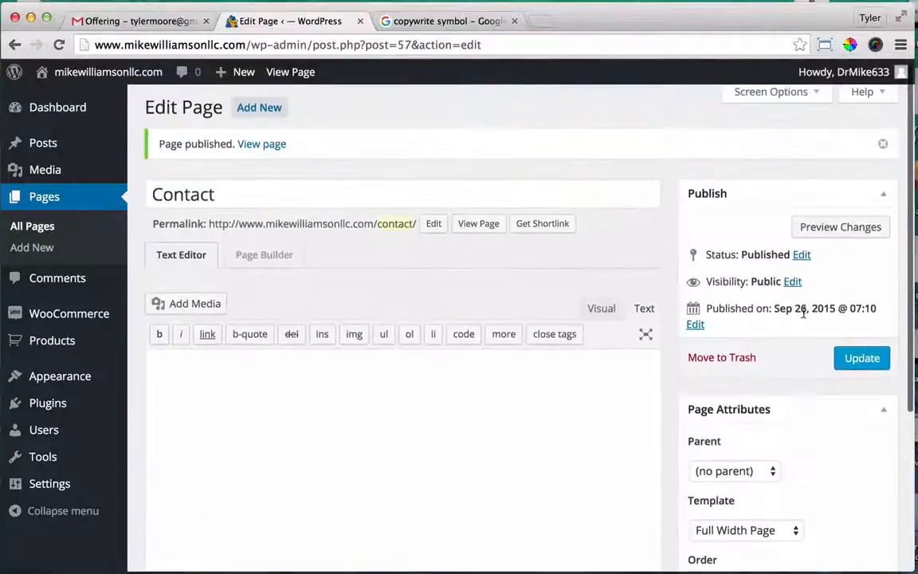
{"action": "left_click", "coordinate": [844, 356]}
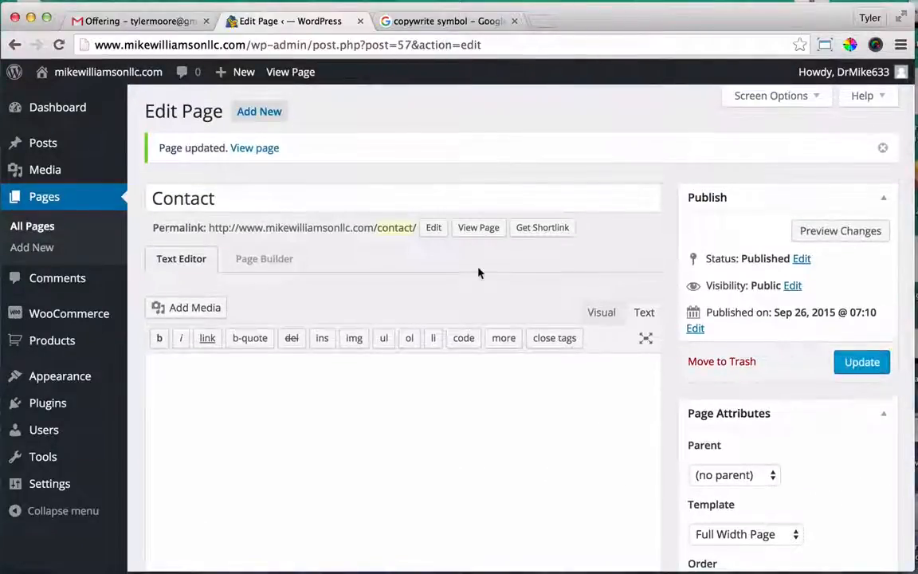
{"action": "scroll", "coordinate": [478, 273], "scroll_direction": "down", "scroll_amount": 5}
{"action": "scroll", "coordinate": [478, 273], "scroll_direction": "up", "scroll_amount": 3}
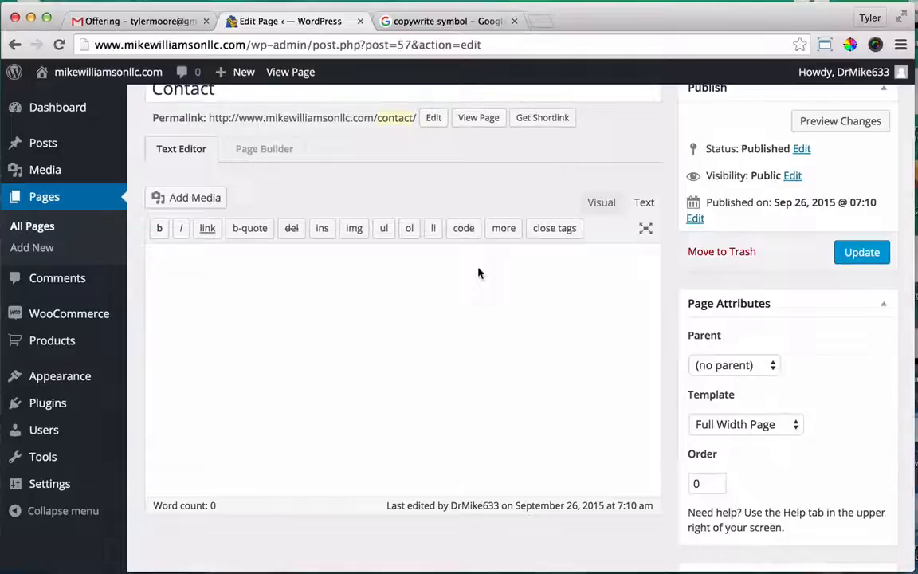
{"action": "scroll", "coordinate": [479, 274], "scroll_direction": "up", "scroll_amount": 3}
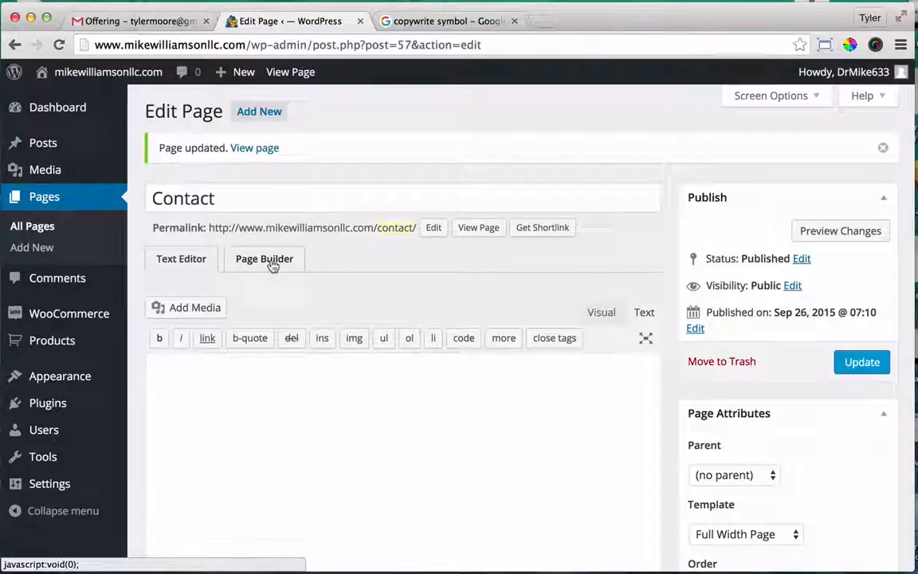
- Search the plugin directory for 'contact form' and activate Contact Form 7
{"action": "mouse_move", "coordinate": [44, 413]}
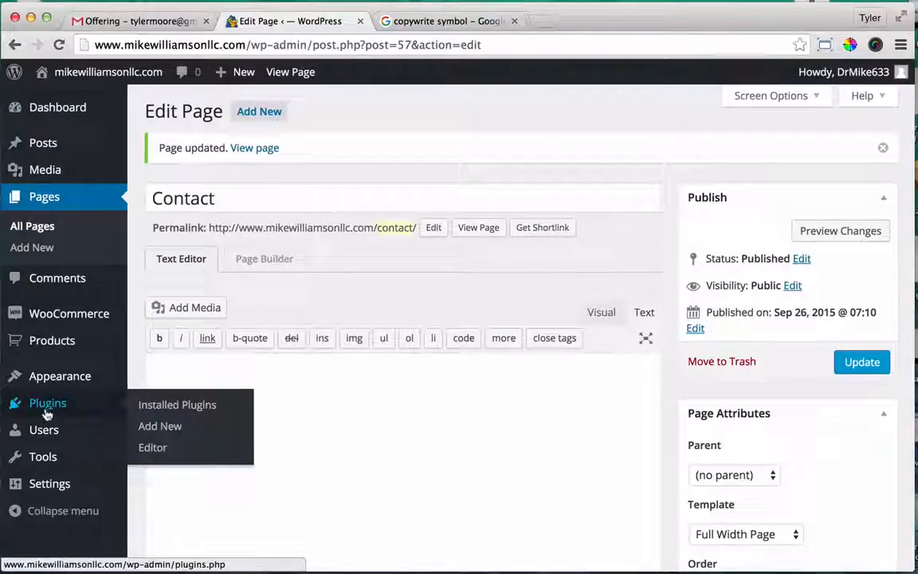
{"action": "left_click", "coordinate": [73, 408]}
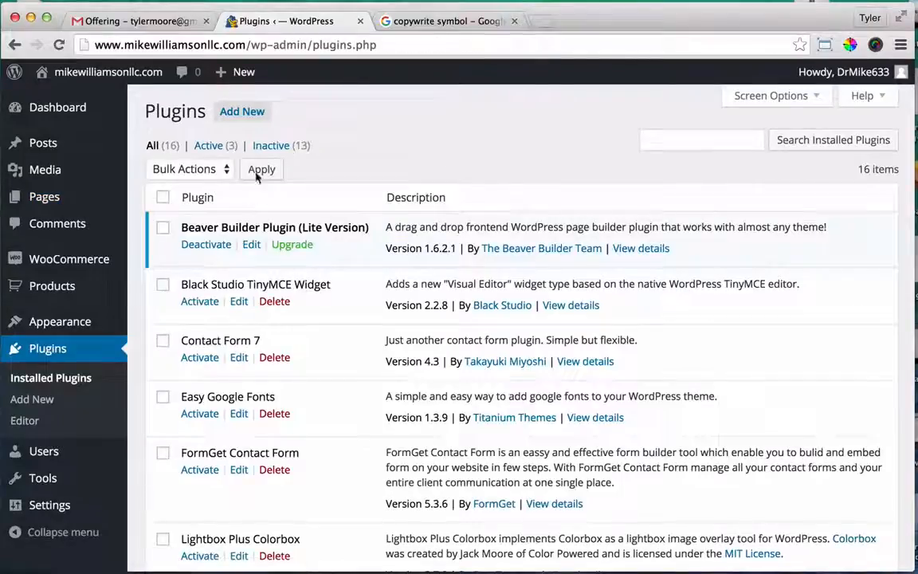
{"action": "left_click", "coordinate": [241, 111]}
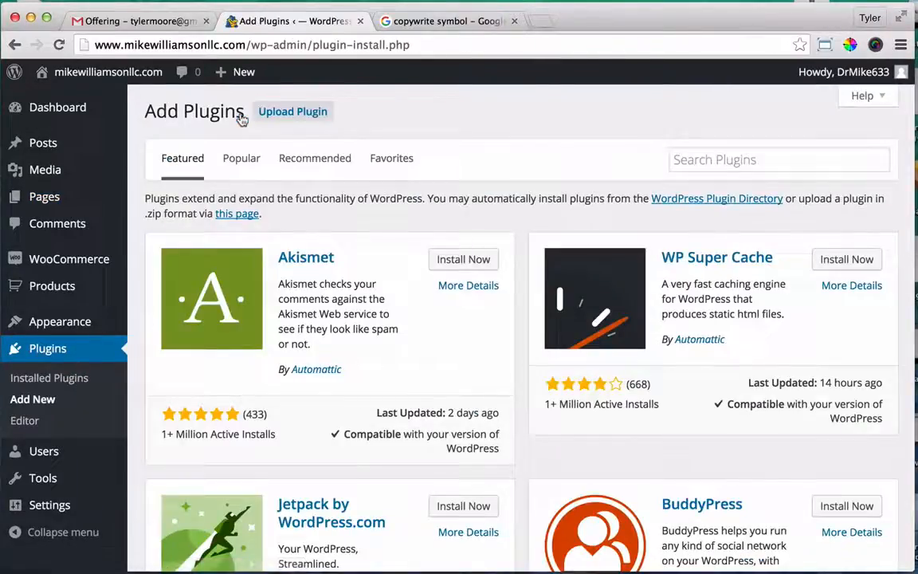
{"action": "left_click", "coordinate": [715, 170]}
{"action": "type", "text": "contac"}
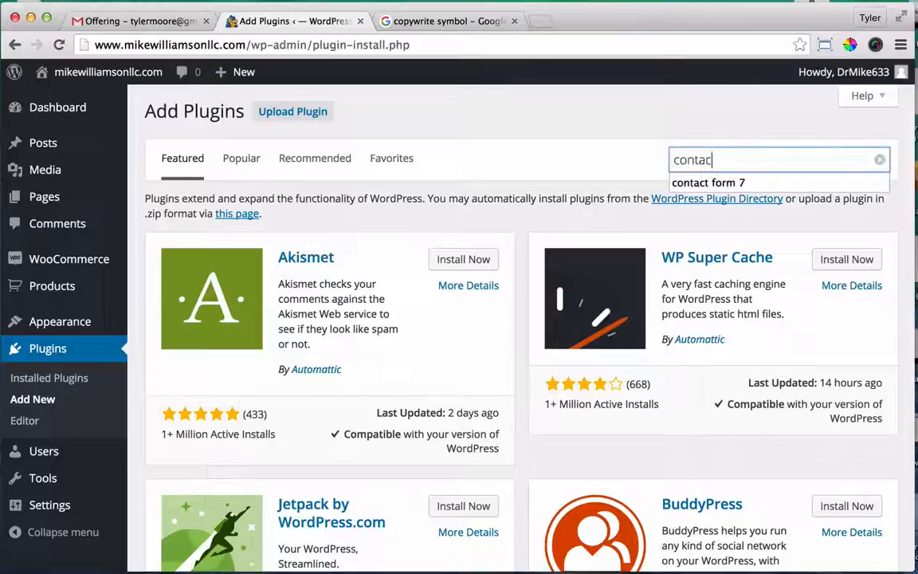
{"action": "type", "text": "t form 7"}
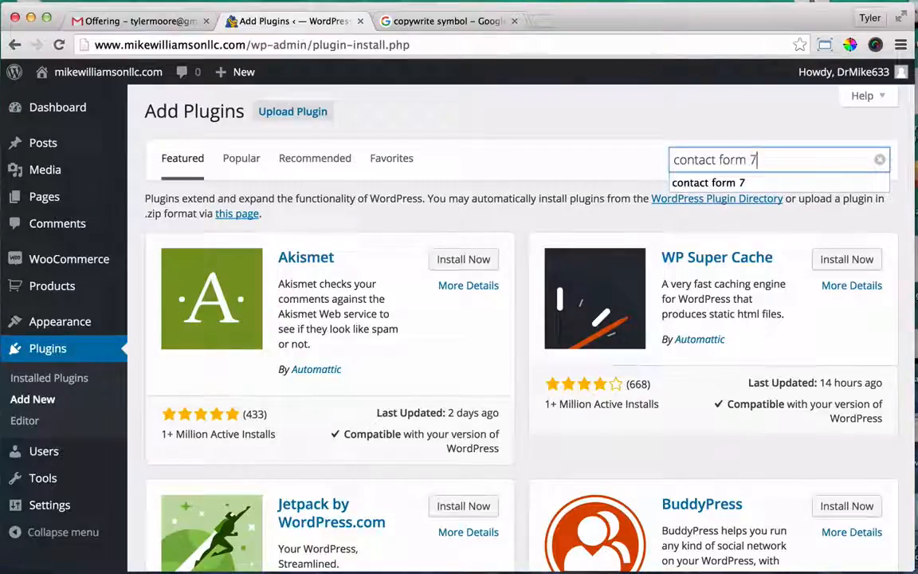
{"action": "key", "text": "Return"}
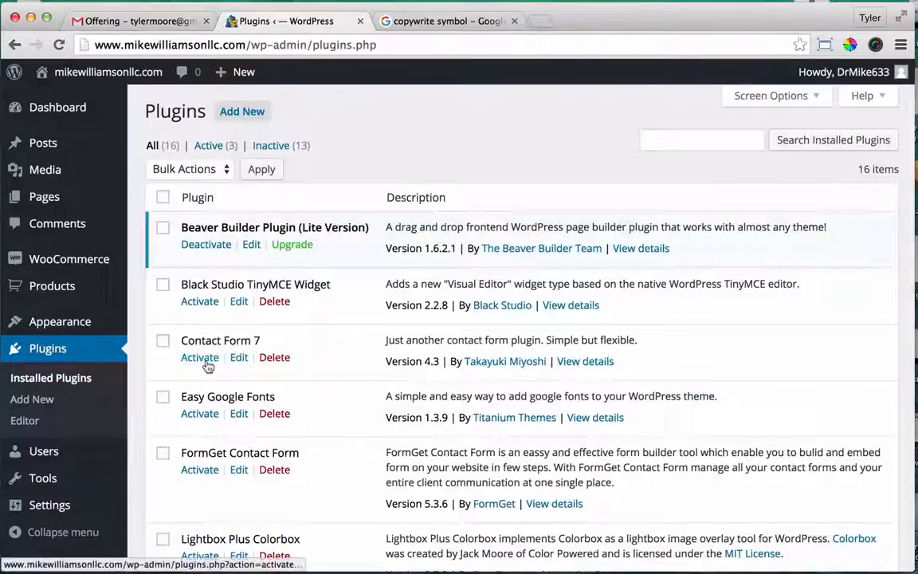
{"action": "left_click", "coordinate": [203, 361]}
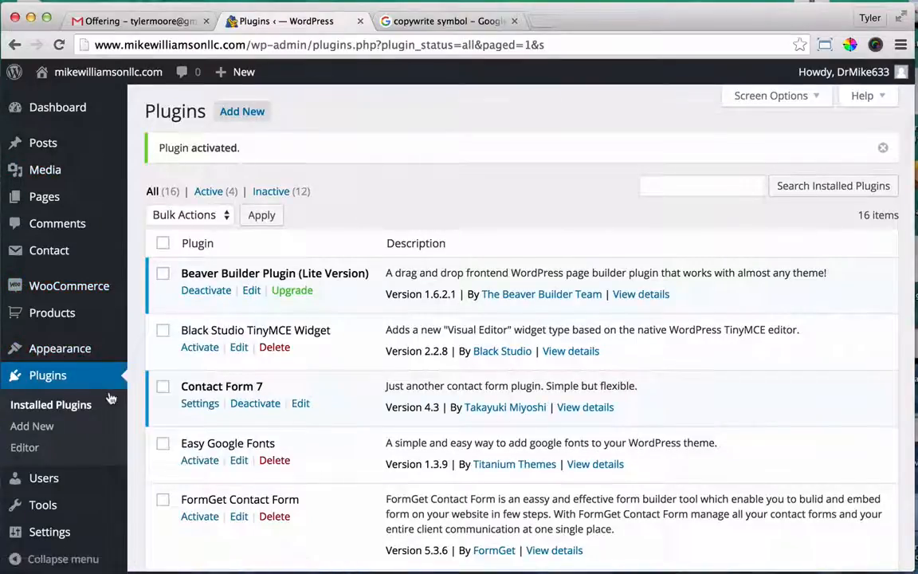
{"action": "scroll", "coordinate": [111, 397], "scroll_direction": "down", "scroll_amount": 1}
{"action": "scroll", "coordinate": [111, 397], "scroll_direction": "up", "scroll_amount": 2}
- Select the Contact form 1 shortcode on the Contact Forms screen
{"action": "left_click", "coordinate": [64, 250]}
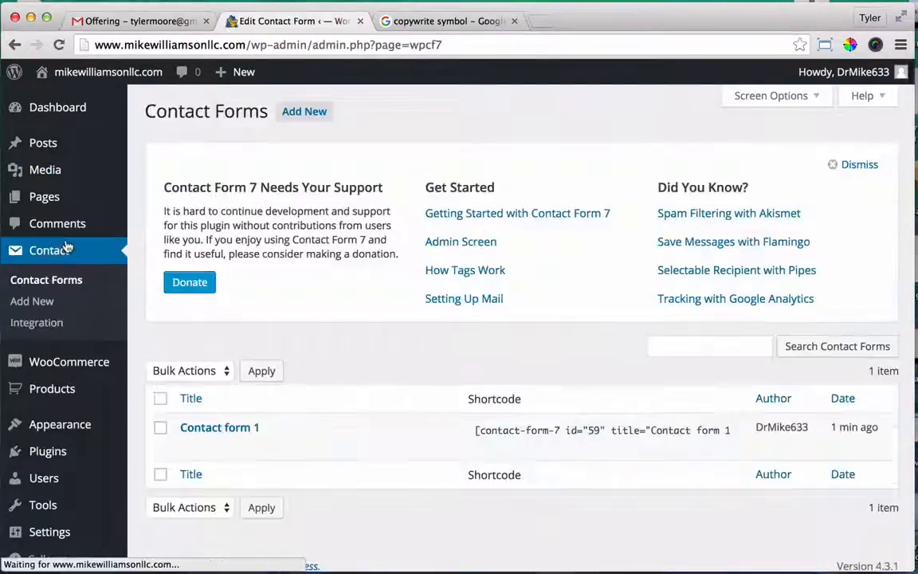
{"action": "scroll", "coordinate": [422, 309], "scroll_direction": "down", "scroll_amount": 1}
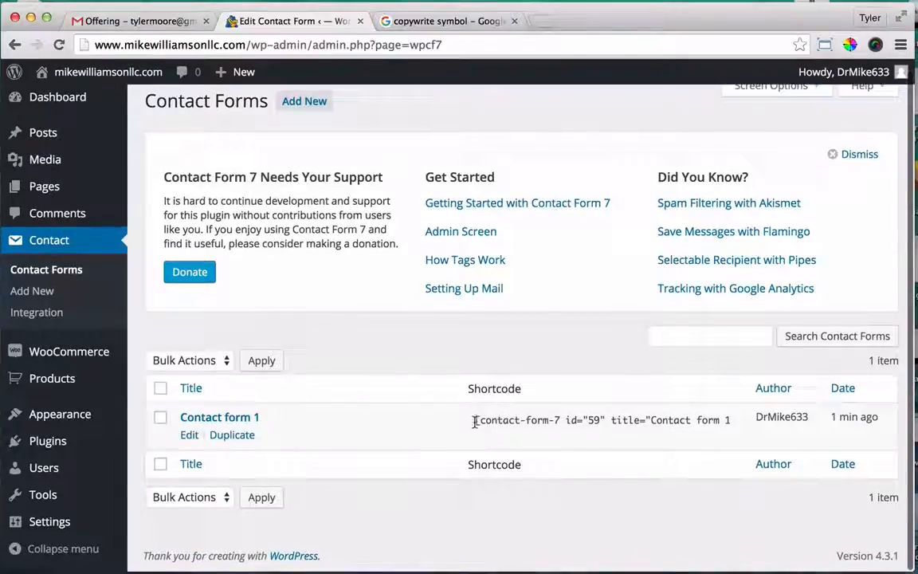
{"action": "left_click_drag", "start_coordinate": [474, 421], "coordinate": [737, 421]}
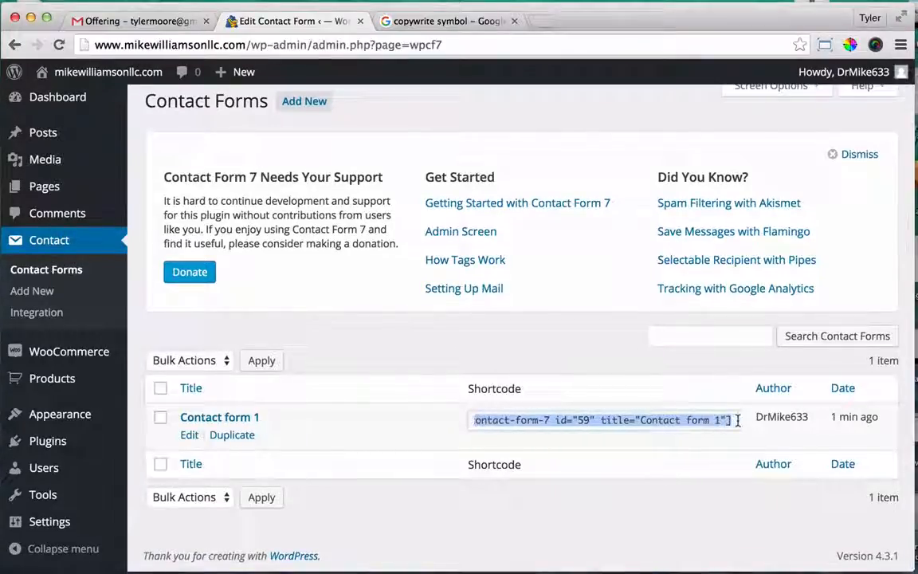
- Open the Contact page from the Pages list and view it on the live site
{"action": "left_click", "coordinate": [68, 188]}
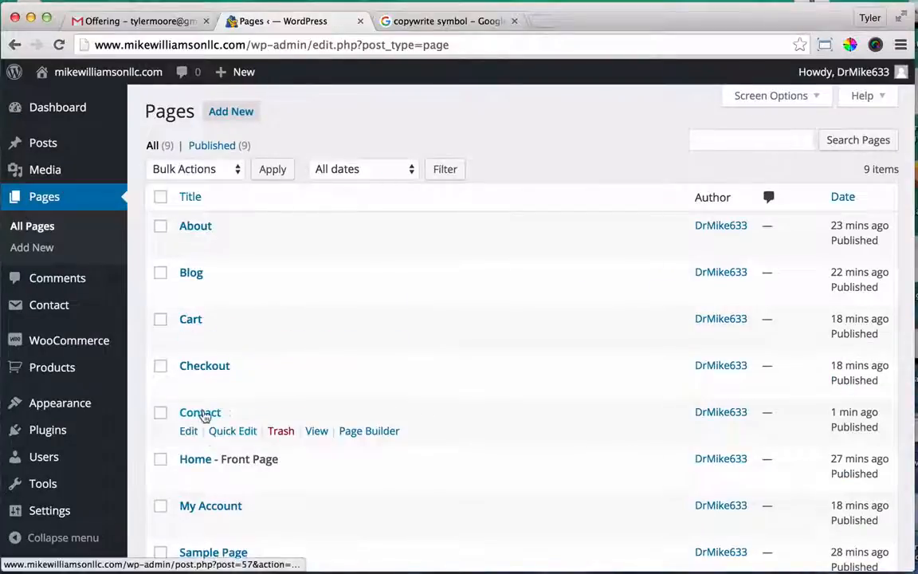
{"action": "left_click", "coordinate": [201, 413]}
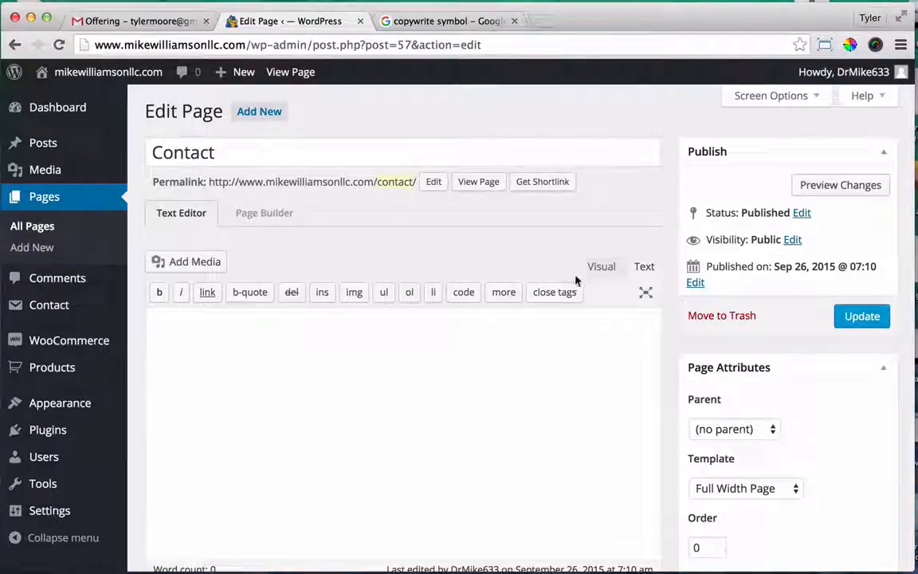
{"action": "scroll", "coordinate": [570, 252], "scroll_direction": "down", "scroll_amount": 3}
{"action": "scroll", "coordinate": [570, 248], "scroll_direction": "up", "scroll_amount": 3}
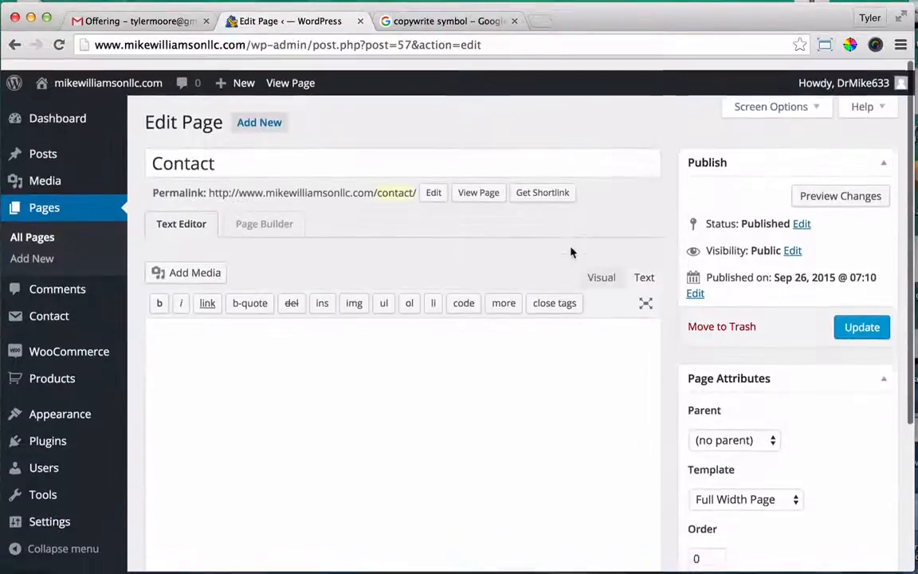
{"action": "left_click", "coordinate": [299, 74]}
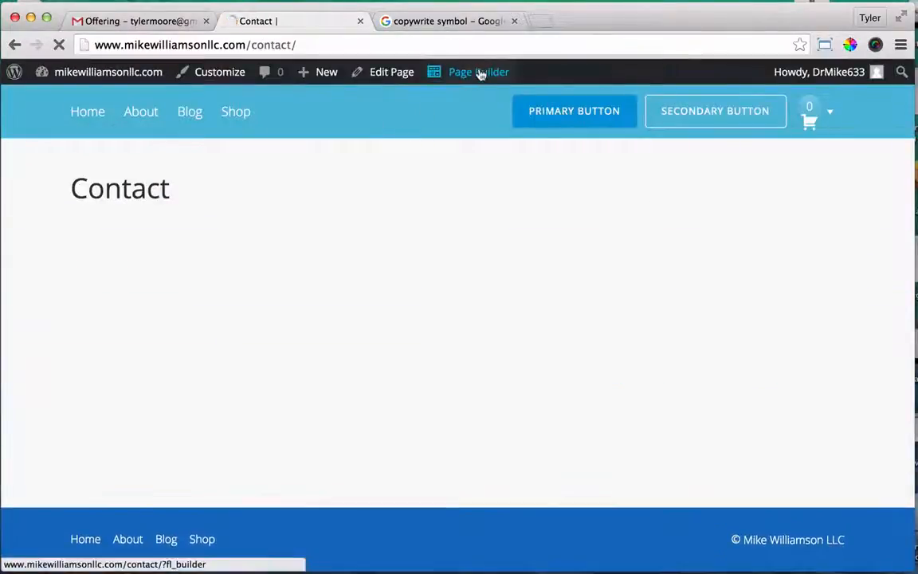
- Open the Contact page in Beaver Builder and insert the Discover Home content block
{"action": "left_click", "coordinate": [480, 73]}
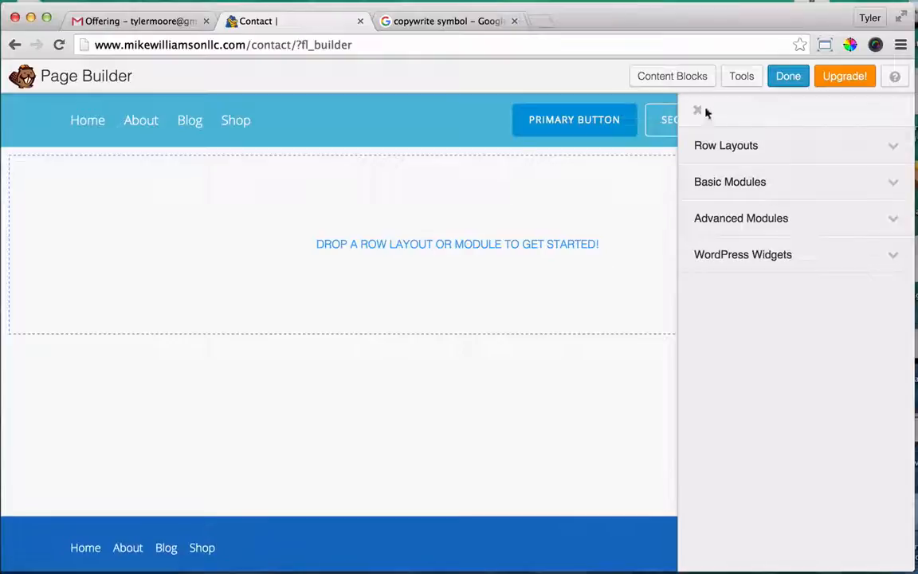
{"action": "left_click", "coordinate": [673, 76]}
{"action": "scroll", "coordinate": [607, 309], "scroll_direction": "down", "scroll_amount": 6}
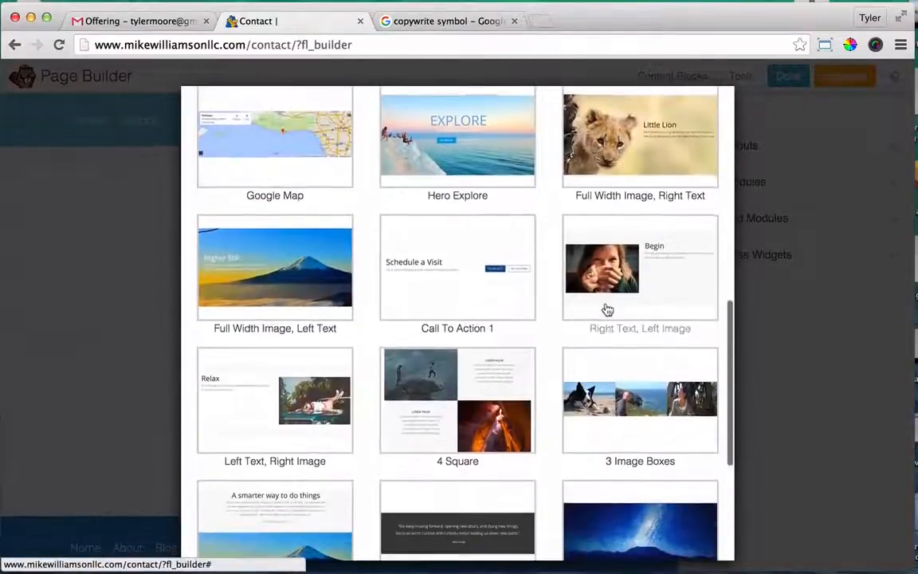
{"action": "scroll", "coordinate": [607, 309], "scroll_direction": "down", "scroll_amount": 5}
{"action": "scroll", "coordinate": [607, 309], "scroll_direction": "up", "scroll_amount": 2}
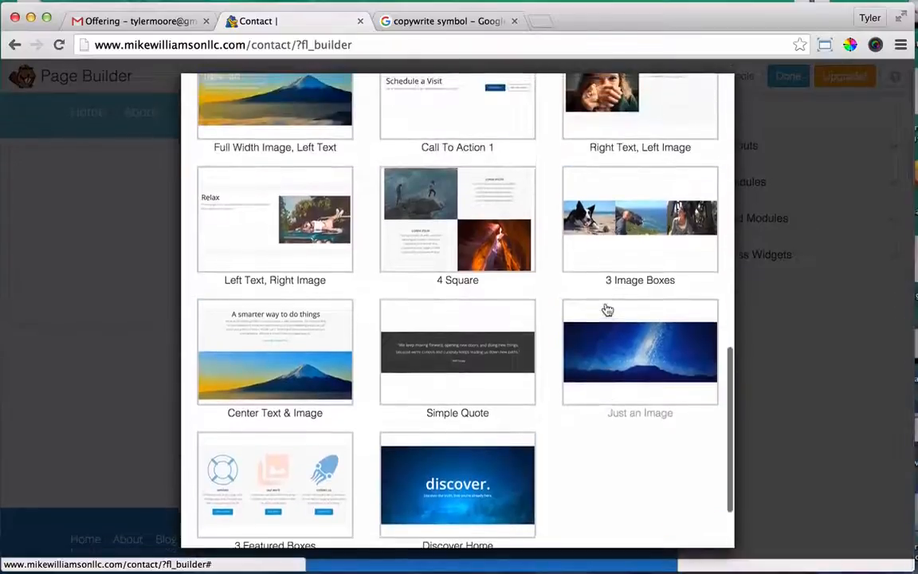
{"action": "scroll", "coordinate": [607, 309], "scroll_direction": "up", "scroll_amount": 3}
{"action": "scroll", "coordinate": [608, 309], "scroll_direction": "up", "scroll_amount": 10}
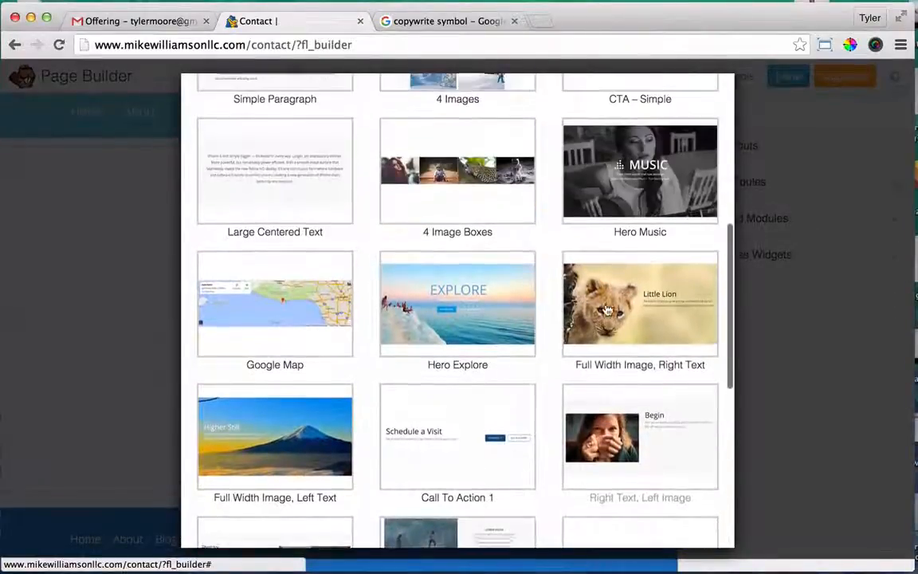
{"action": "scroll", "coordinate": [607, 310], "scroll_direction": "up", "scroll_amount": 6}
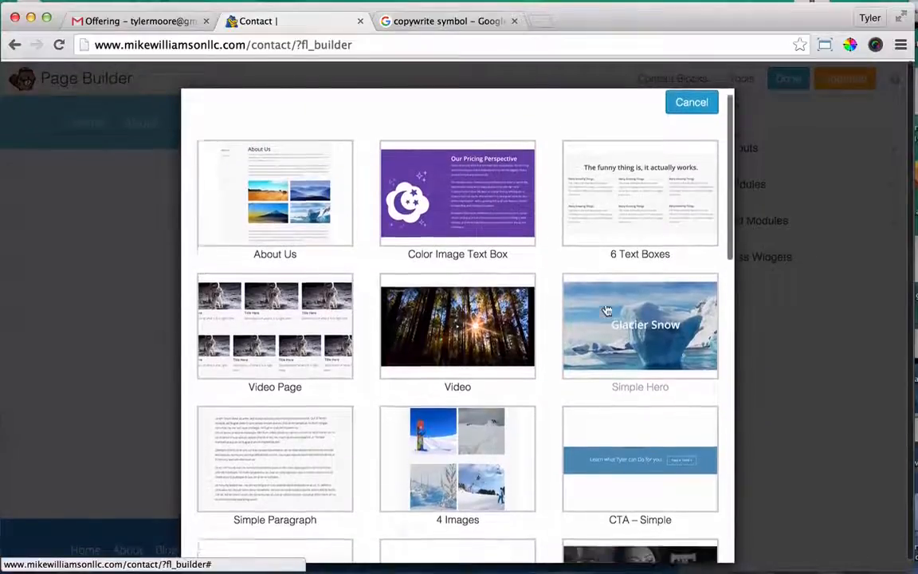
{"action": "scroll", "coordinate": [608, 309], "scroll_direction": "down", "scroll_amount": 11}
{"action": "scroll", "coordinate": [607, 309], "scroll_direction": "down", "scroll_amount": 6}
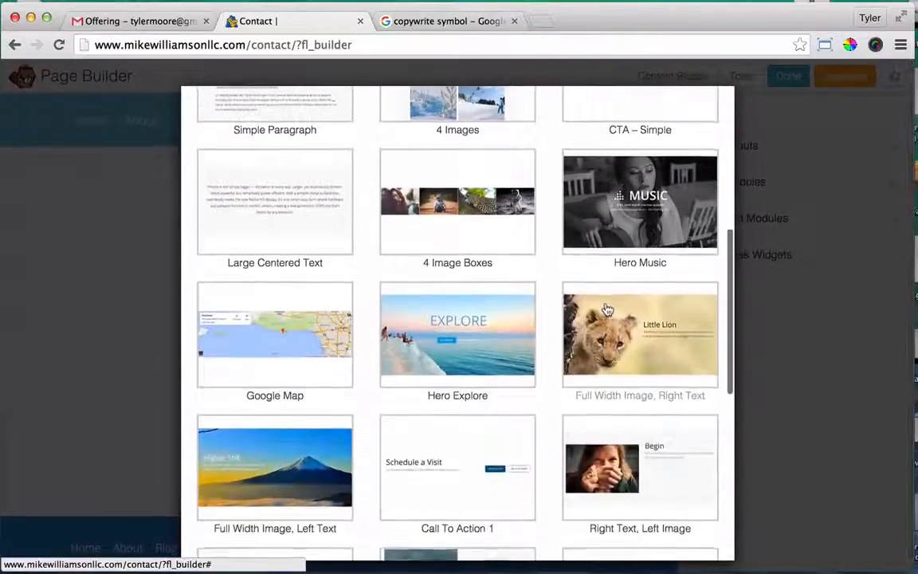
{"action": "scroll", "coordinate": [607, 309], "scroll_direction": "down", "scroll_amount": 6}
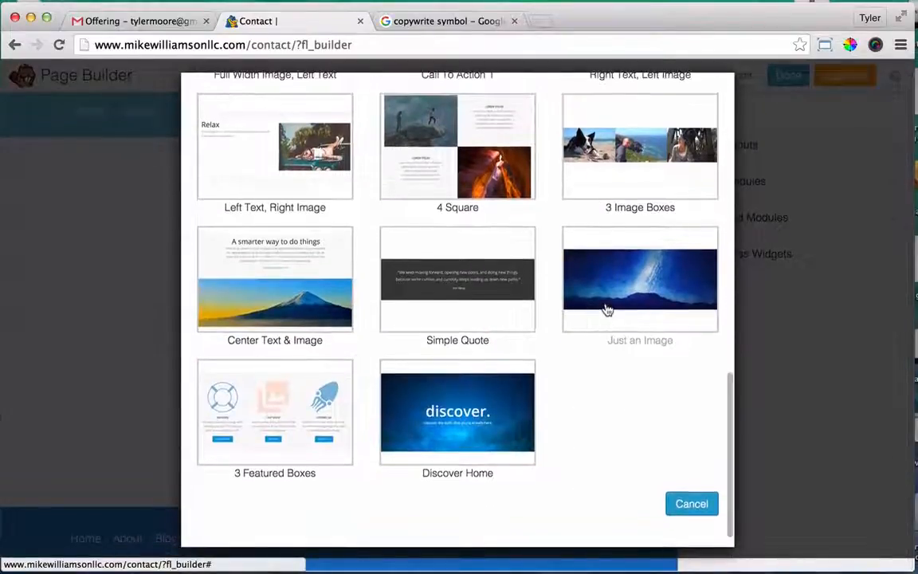
{"action": "left_click", "coordinate": [475, 404]}
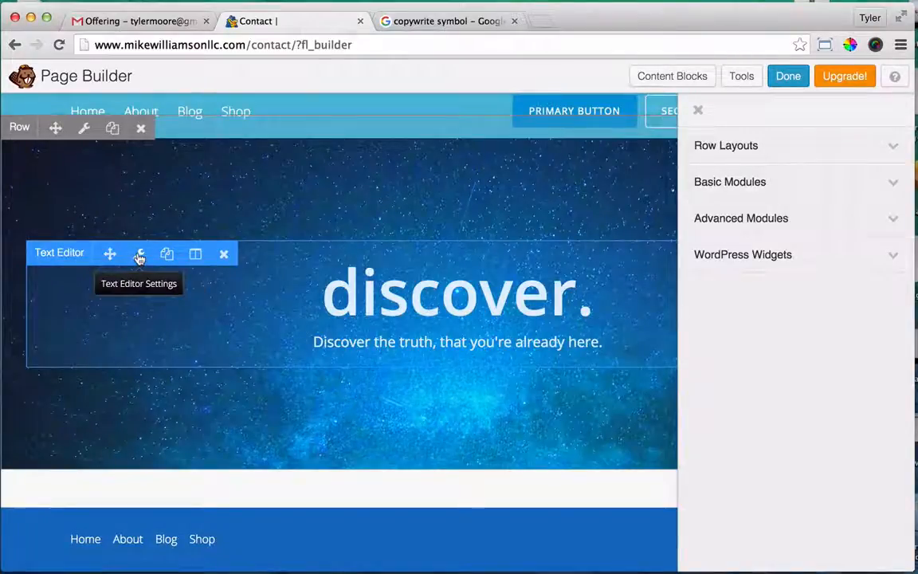
- Delete the hero subtitle, change the 'discover.' heading to 'Contact', and save the text
{"action": "left_click", "coordinate": [140, 255]}
{"action": "left_click_drag", "start_coordinate": [621, 416], "coordinate": [276, 404]}
{"action": "key", "text": "BackSpace"}
{"action": "key", "text": "BackSpace"}
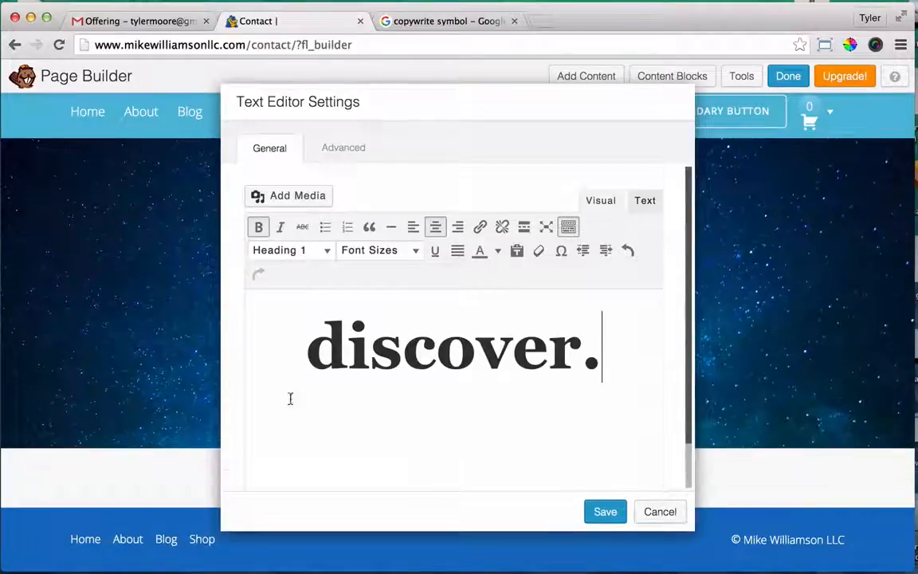
{"action": "left_click_drag", "start_coordinate": [602, 355], "coordinate": [299, 349]}
{"action": "type", "text": "Contact"}
{"action": "key", "text": "BackSpace"}
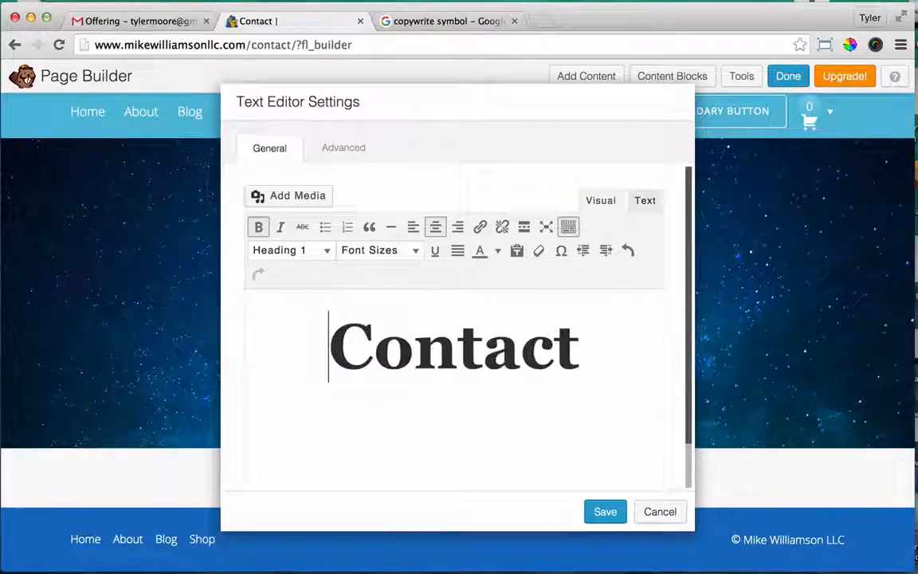
{"action": "left_click", "coordinate": [605, 511]}
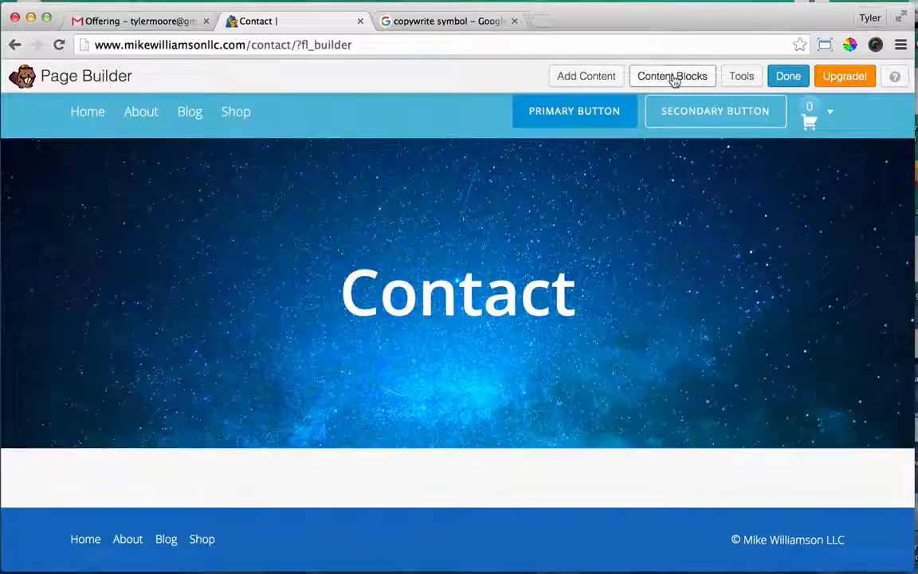
{"action": "left_click", "coordinate": [603, 80]}
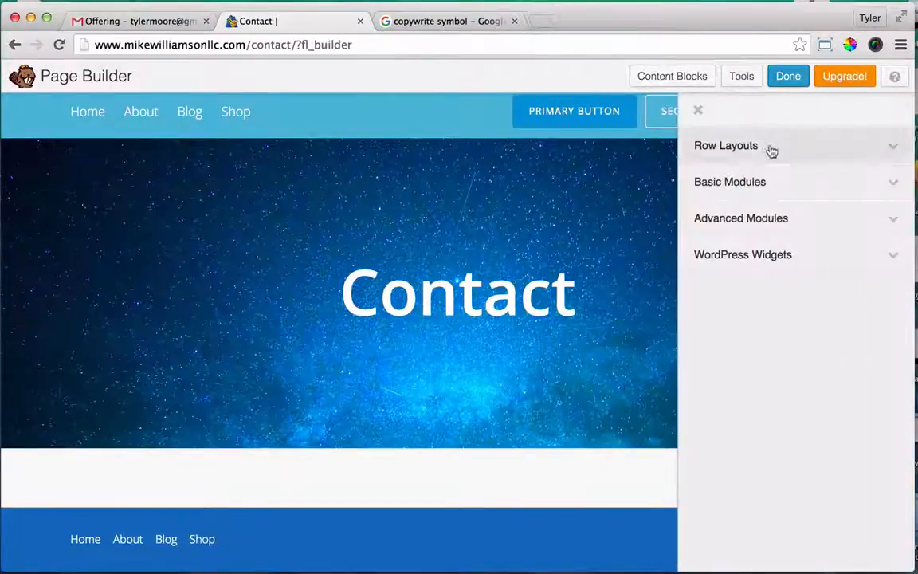
- Add a one-column row with a text module holding the Contact form 1 shortcode, then publish
{"action": "left_click", "coordinate": [769, 148]}
{"action": "left_click_drag", "start_coordinate": [737, 192], "coordinate": [377, 495]}
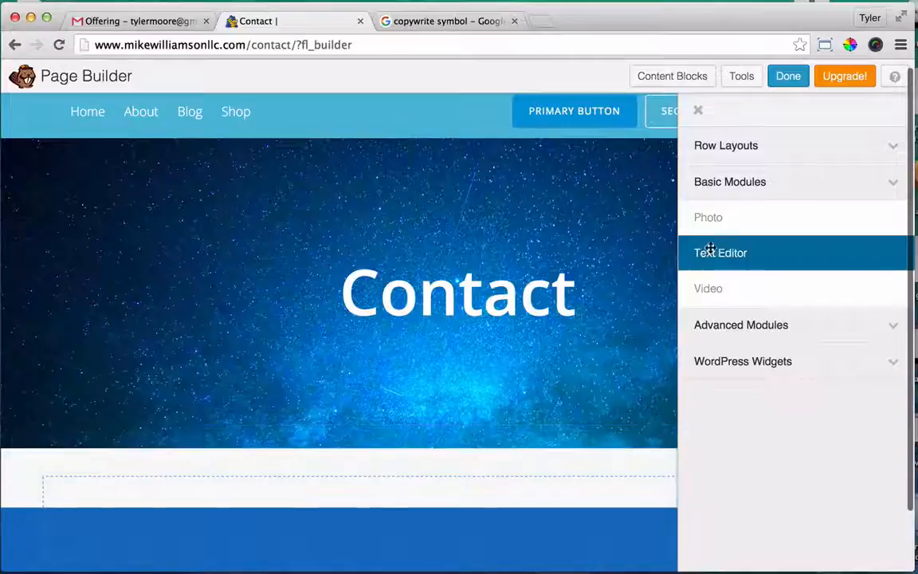
{"action": "left_click_drag", "start_coordinate": [719, 254], "coordinate": [382, 427]}
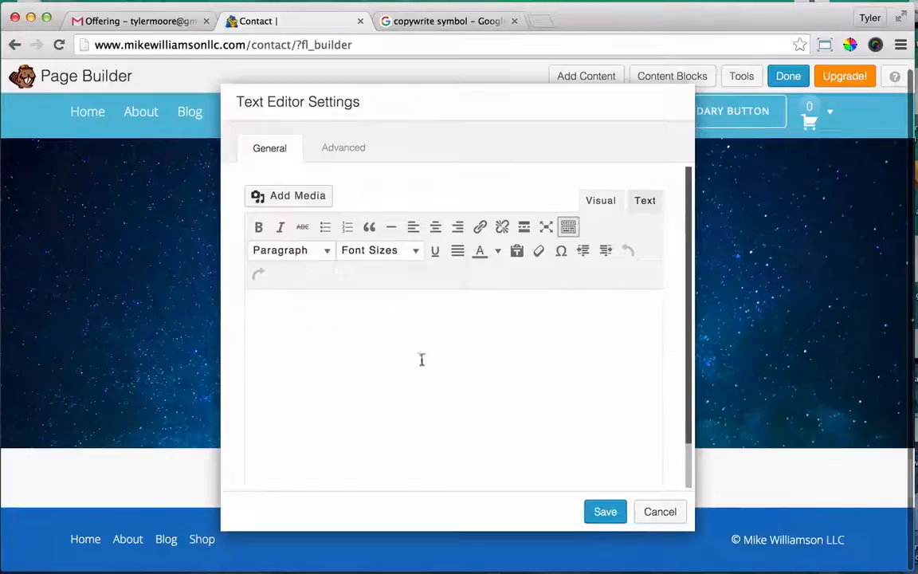
{"action": "left_click", "coordinate": [422, 359]}
{"action": "left_click", "coordinate": [646, 202]}
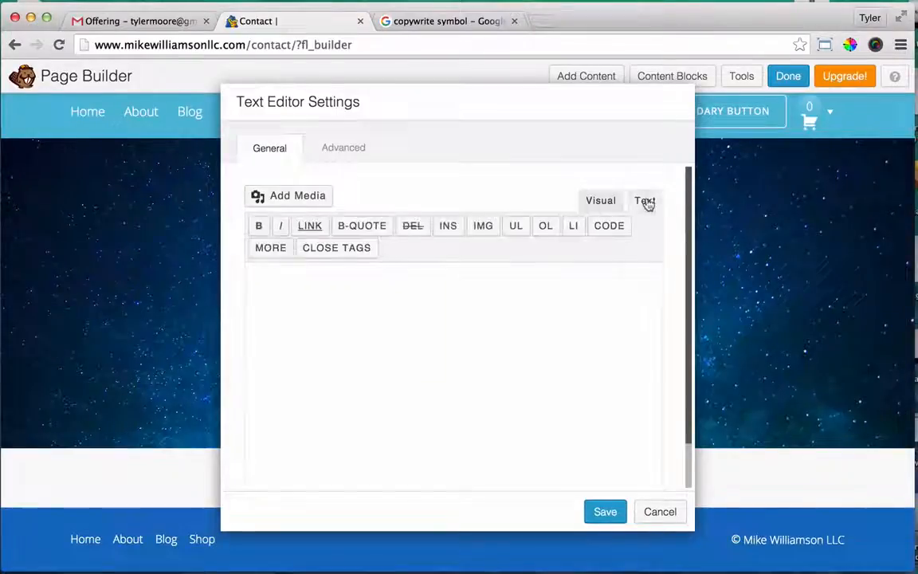
{"action": "left_click", "coordinate": [434, 346]}
{"action": "type", "text": "[contact-form-7 id=\"59\" title=\"Contact form 1\"]"}
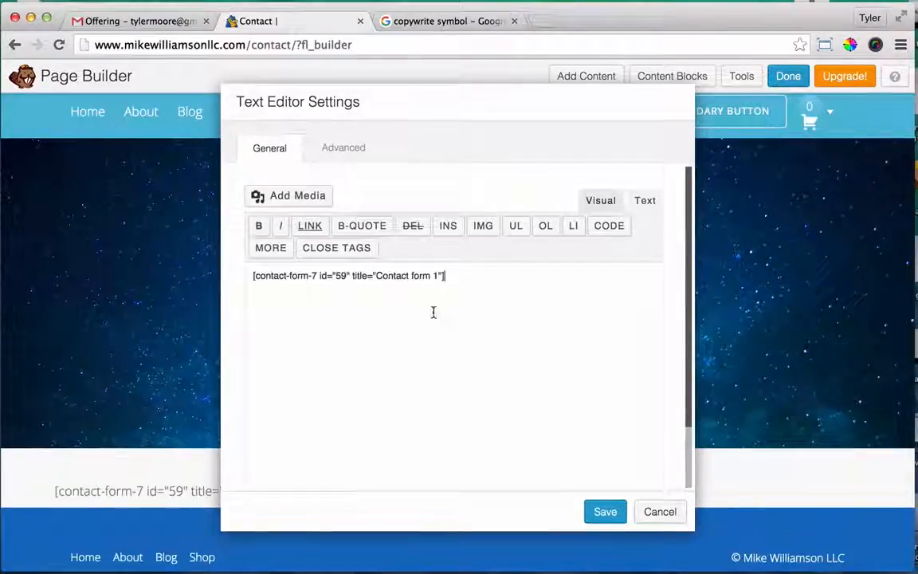
{"action": "left_click", "coordinate": [605, 512]}
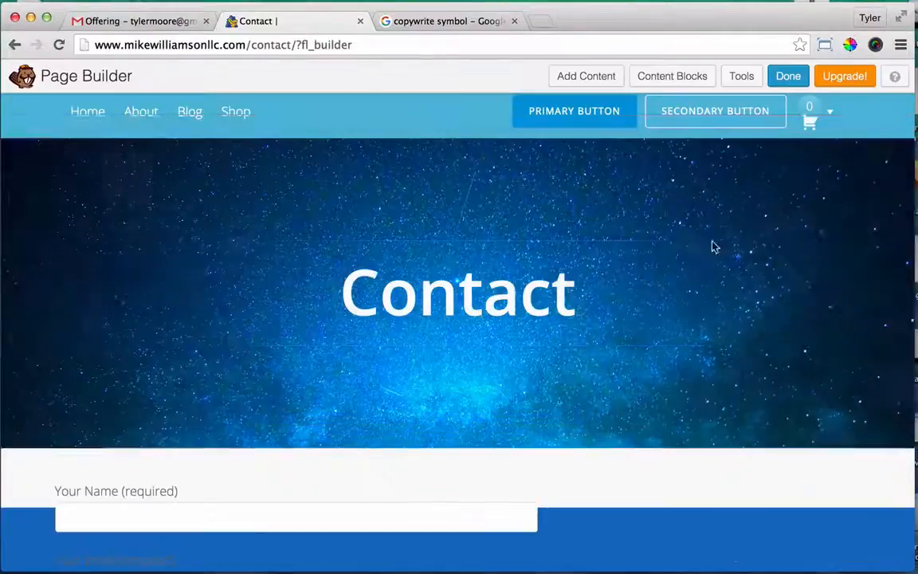
{"action": "left_click", "coordinate": [789, 77]}
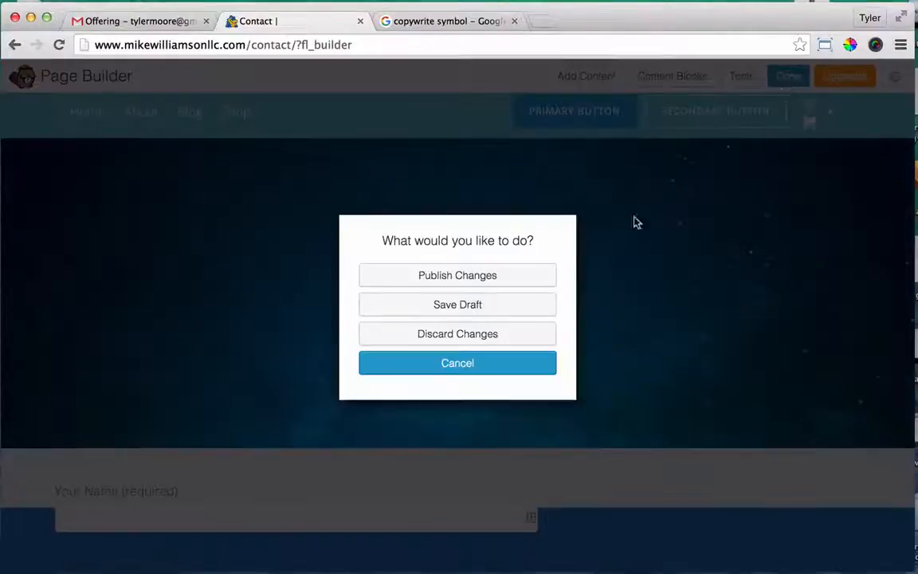
{"action": "left_click", "coordinate": [509, 277]}
- Add the Contact page to the Main menu under Appearance > Menus
{"action": "scroll", "coordinate": [638, 243], "scroll_direction": "down", "scroll_amount": 10}
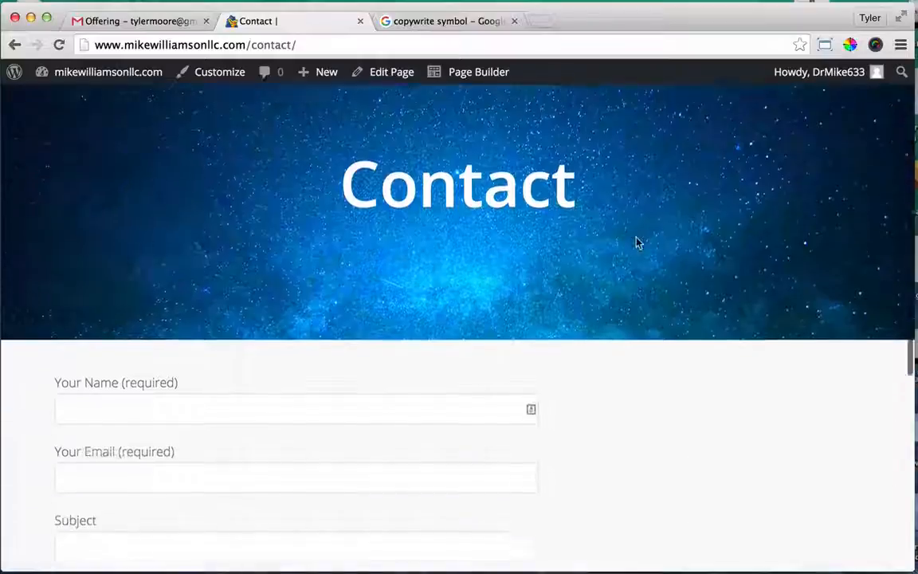
{"action": "scroll", "coordinate": [637, 243], "scroll_direction": "up", "scroll_amount": 6}
{"action": "scroll", "coordinate": [637, 243], "scroll_direction": "up", "scroll_amount": 3}
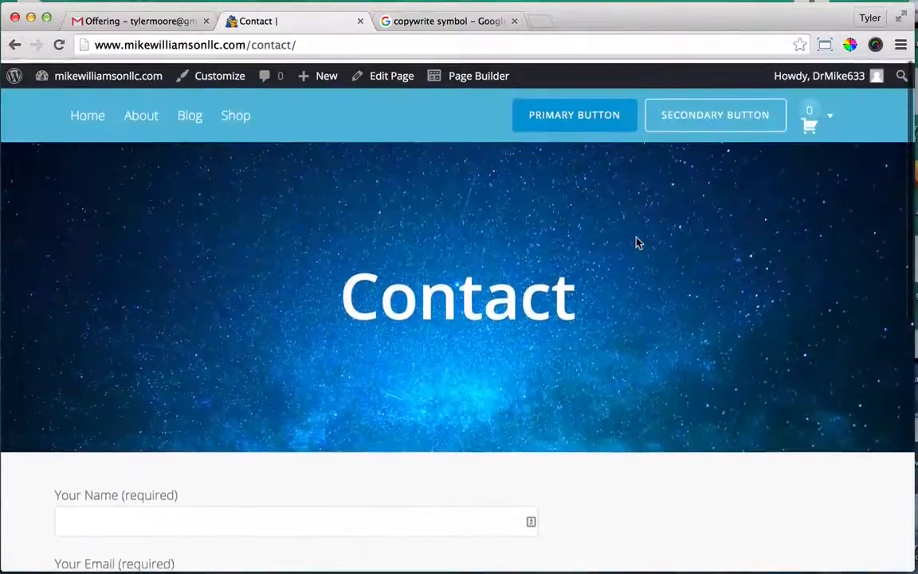
{"action": "mouse_move", "coordinate": [108, 76]}
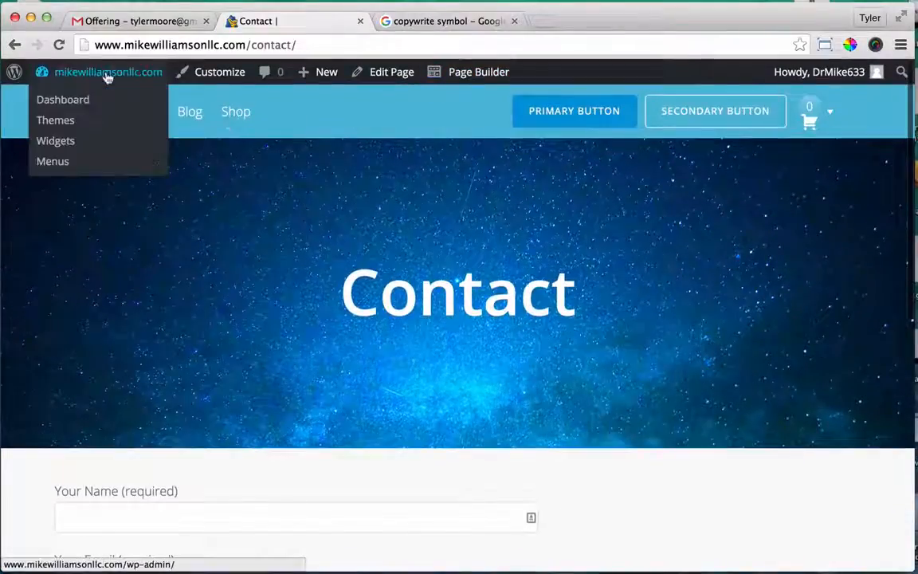
{"action": "left_click", "coordinate": [83, 110]}
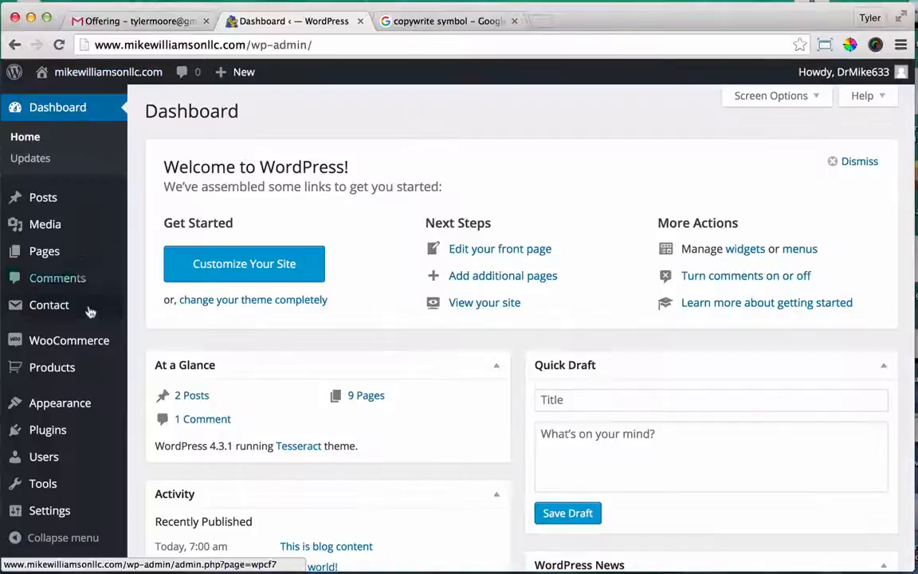
{"action": "mouse_move", "coordinate": [74, 404]}
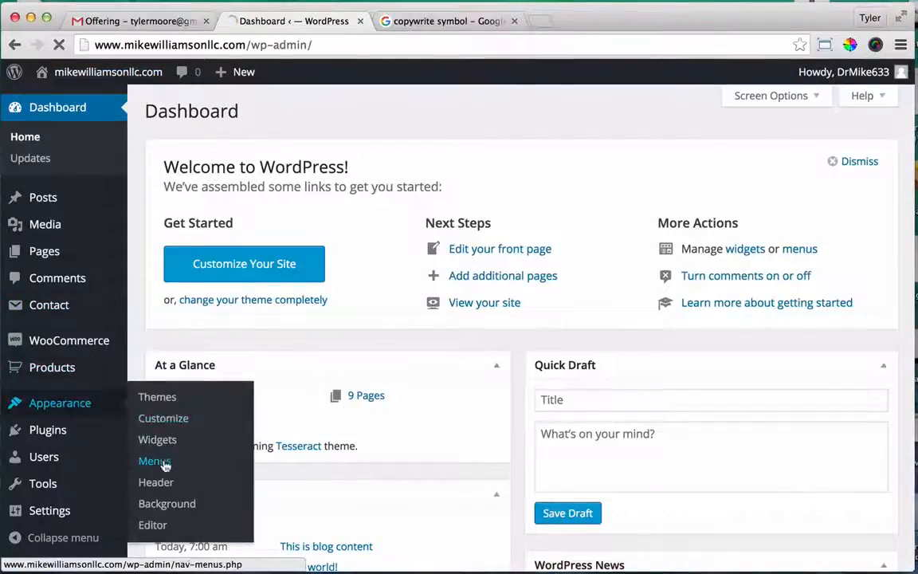
{"action": "left_click", "coordinate": [164, 461]}
{"action": "scroll", "coordinate": [436, 287], "scroll_direction": "down", "scroll_amount": 3}
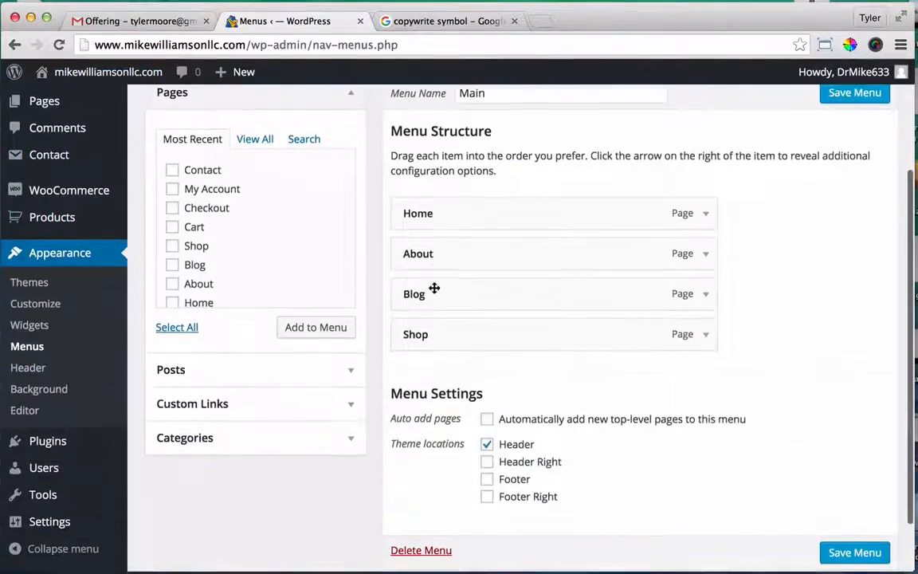
{"action": "left_click", "coordinate": [316, 327]}
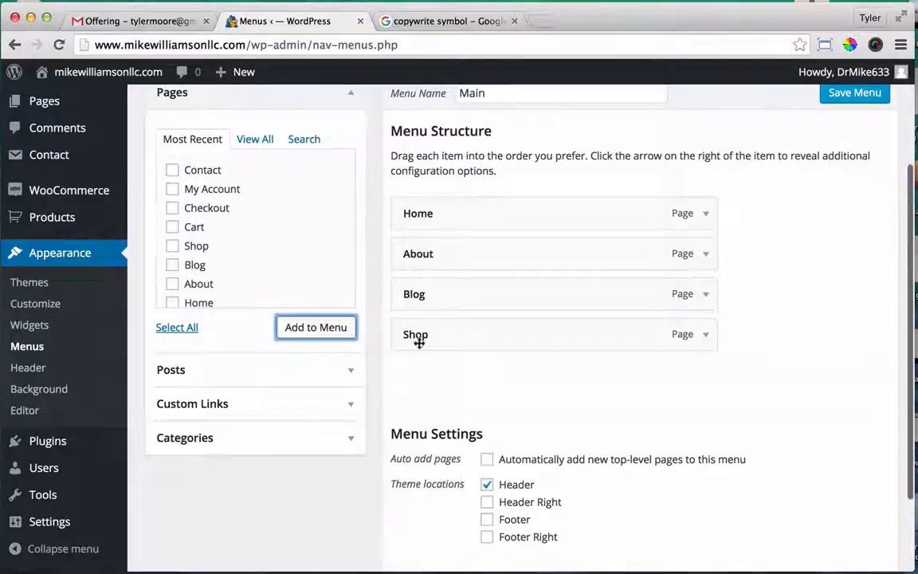
- Save the updated Main menu and visit the live site
{"action": "scroll", "coordinate": [791, 484], "scroll_direction": "down", "scroll_amount": 1}
{"action": "scroll", "coordinate": [791, 484], "scroll_direction": "down", "scroll_amount": 2}
{"action": "left_click", "coordinate": [861, 486]}
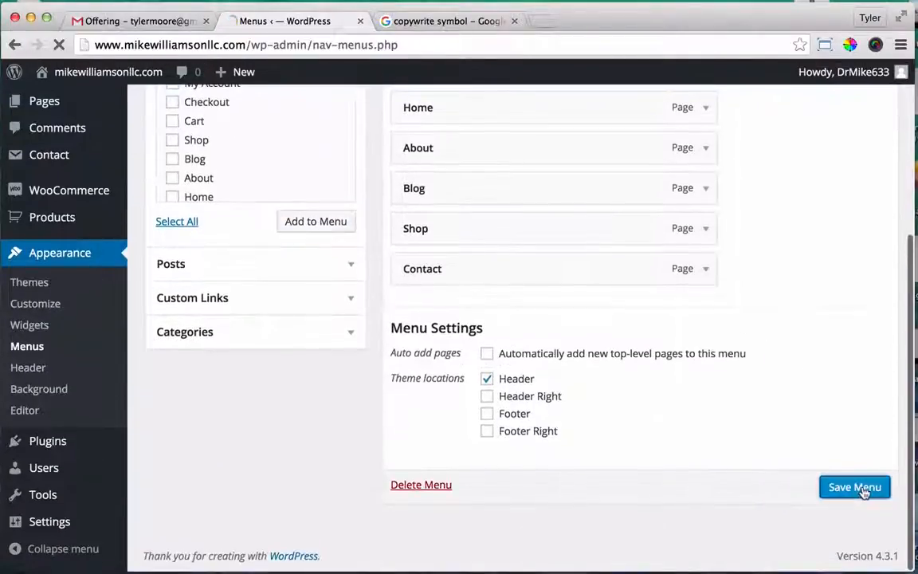
{"action": "mouse_move", "coordinate": [100, 77]}
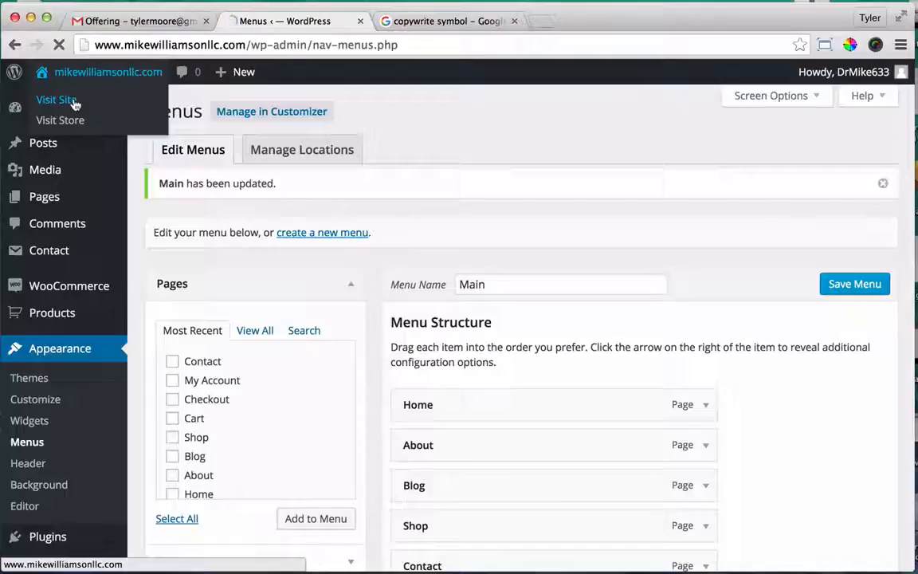
{"action": "left_click", "coordinate": [58, 100]}
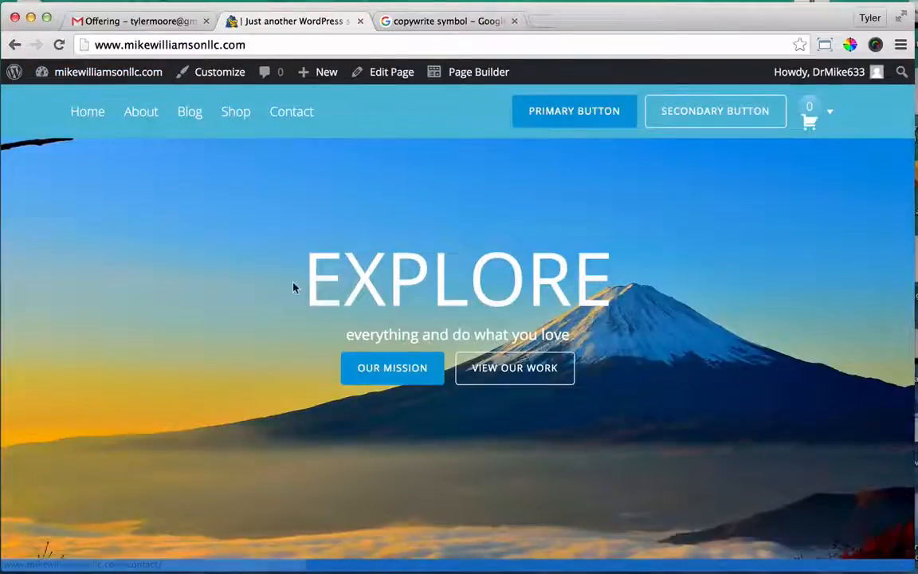
- Highlight the homepage's EXPLORE heading and subheading, then go to Contact via the menu
{"action": "scroll", "coordinate": [293, 288], "scroll_direction": "down", "scroll_amount": 3}
{"action": "scroll", "coordinate": [294, 287], "scroll_direction": "up", "scroll_amount": 3}
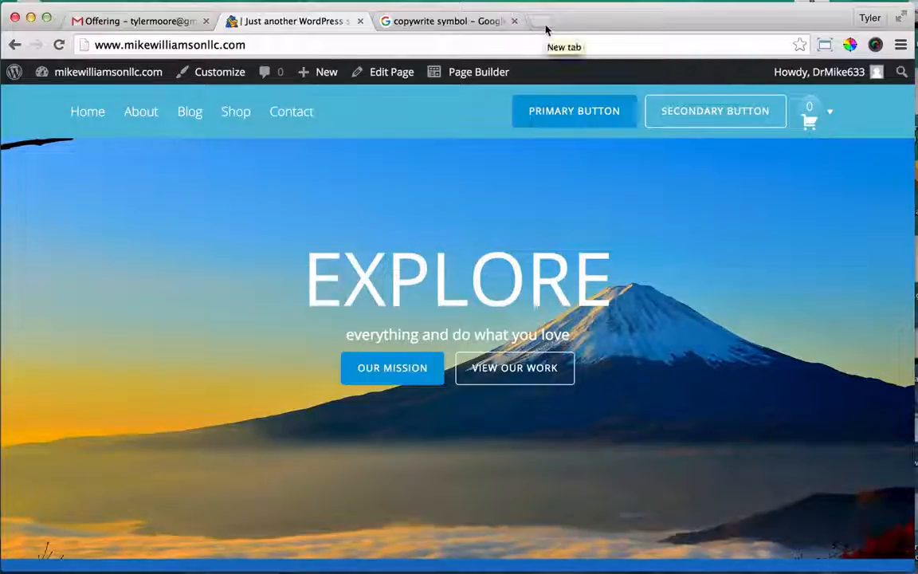
{"action": "triple_click", "coordinate": [421, 281]}
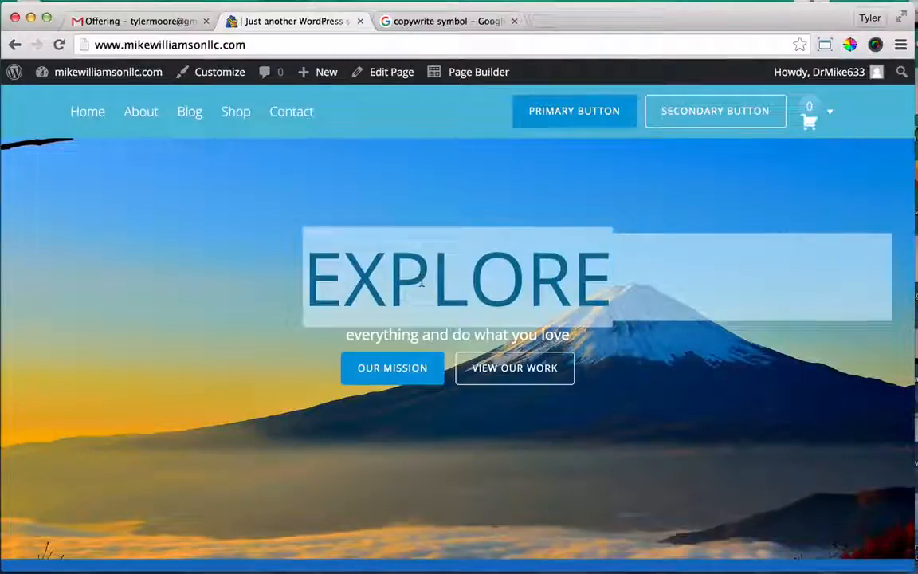
{"action": "left_click", "coordinate": [337, 279]}
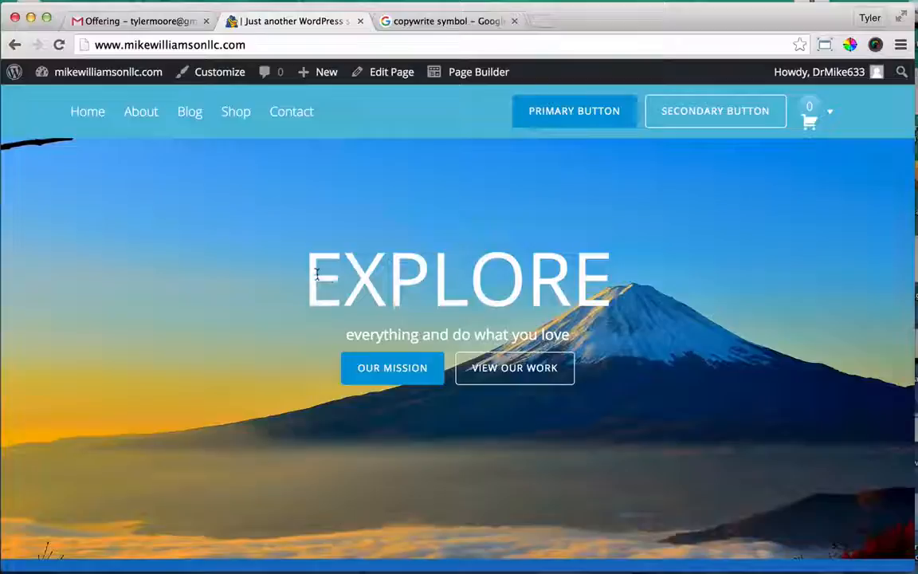
{"action": "left_click_drag", "start_coordinate": [316, 273], "coordinate": [612, 279]}
{"action": "left_click", "coordinate": [579, 281]}
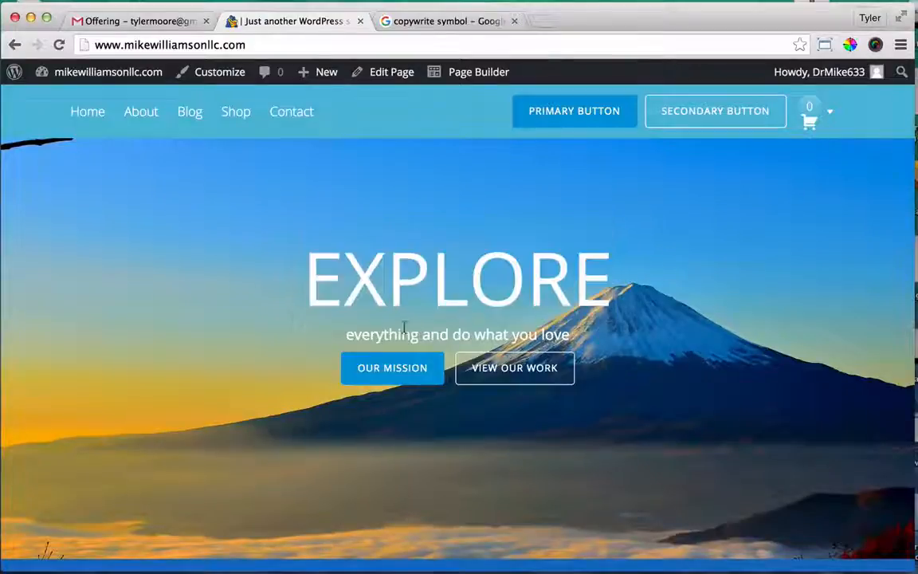
{"action": "left_click_drag", "start_coordinate": [345, 335], "coordinate": [572, 335]}
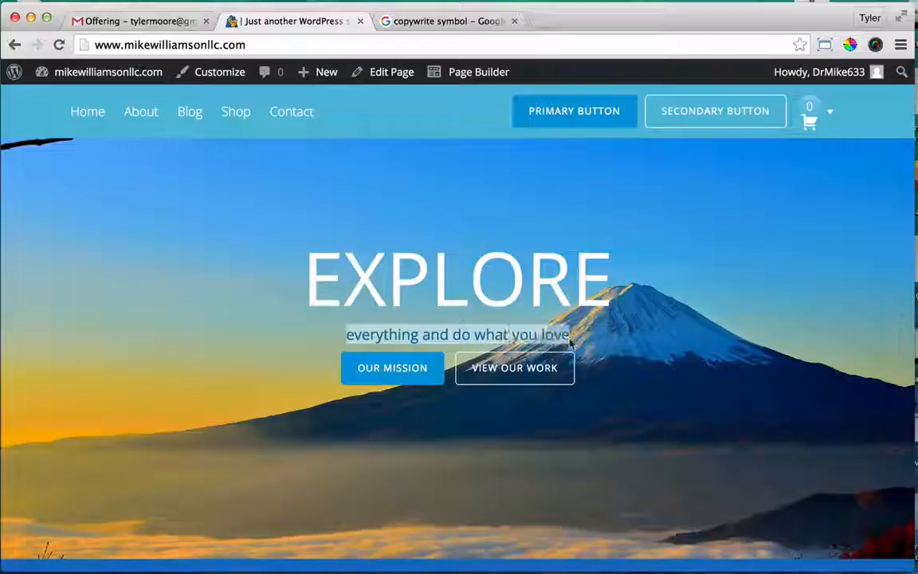
{"action": "triple_click", "coordinate": [550, 335]}
{"action": "left_click", "coordinate": [551, 335]}
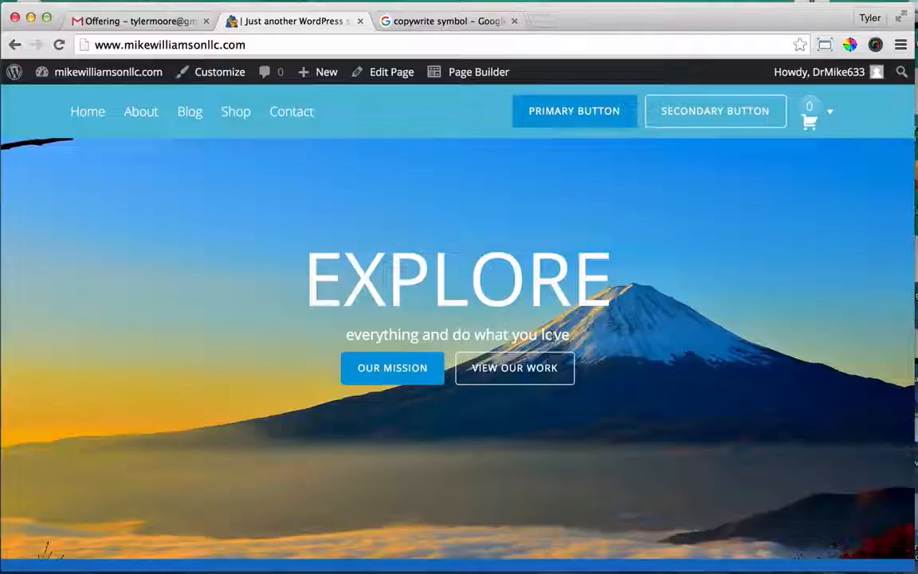
{"action": "left_click", "coordinate": [283, 115]}
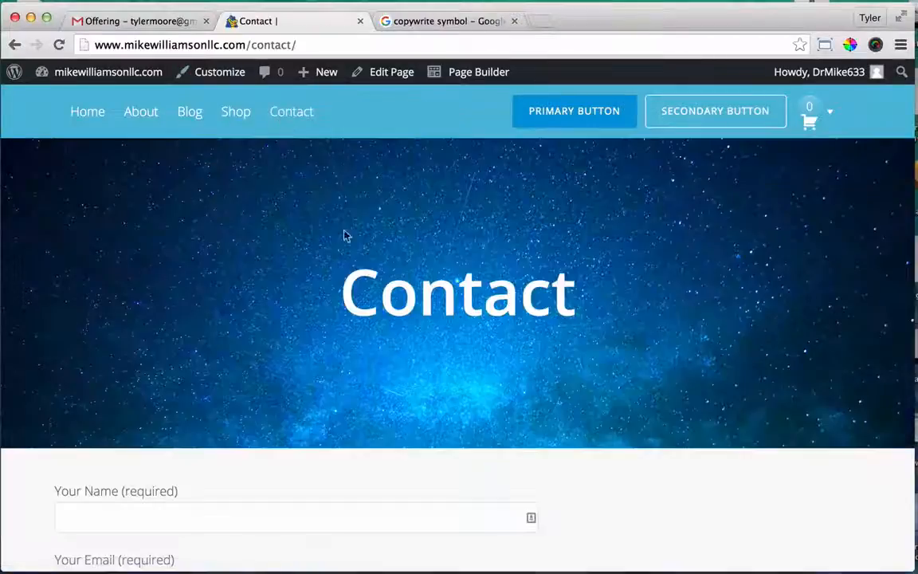
- In Page Builder, change the banner row's top and bottom padding from 125 to 50 px
{"action": "scroll", "coordinate": [375, 304], "scroll_direction": "down", "scroll_amount": 5}
{"action": "scroll", "coordinate": [376, 304], "scroll_direction": "up", "scroll_amount": 4}
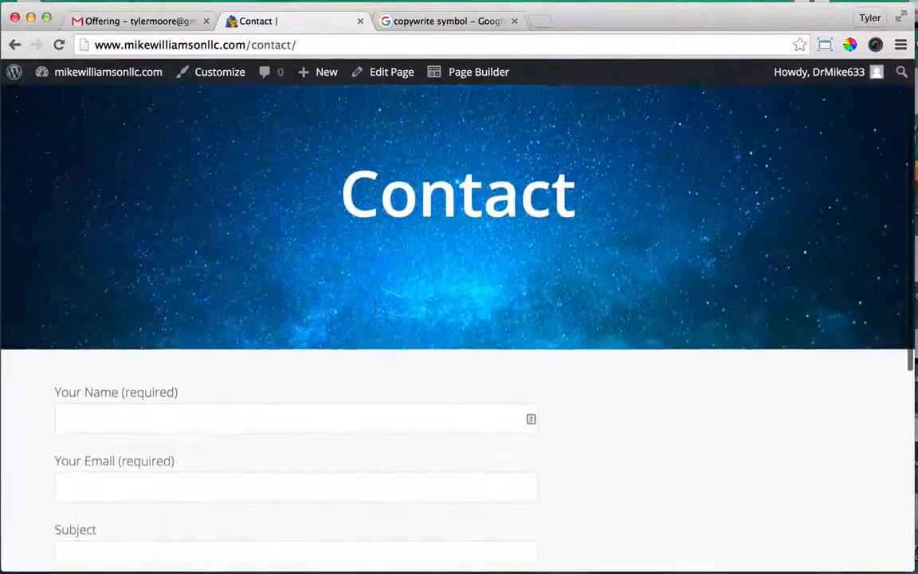
{"action": "scroll", "coordinate": [375, 306], "scroll_direction": "up", "scroll_amount": 1}
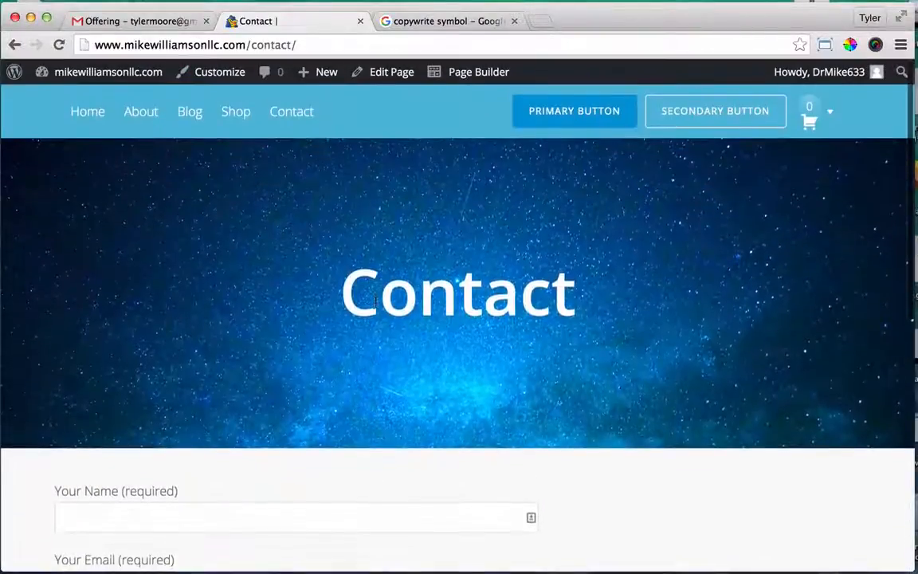
{"action": "left_click", "coordinate": [487, 78]}
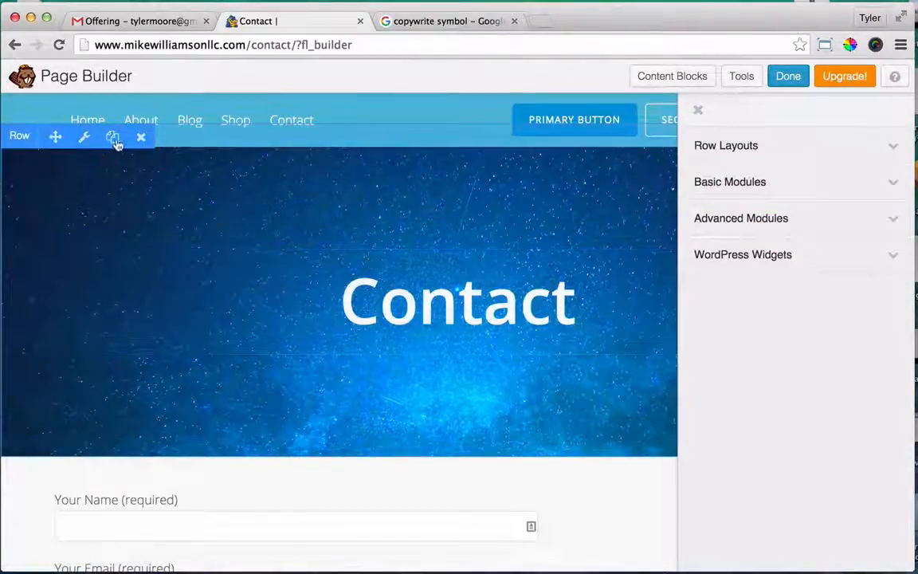
{"action": "left_click", "coordinate": [83, 141]}
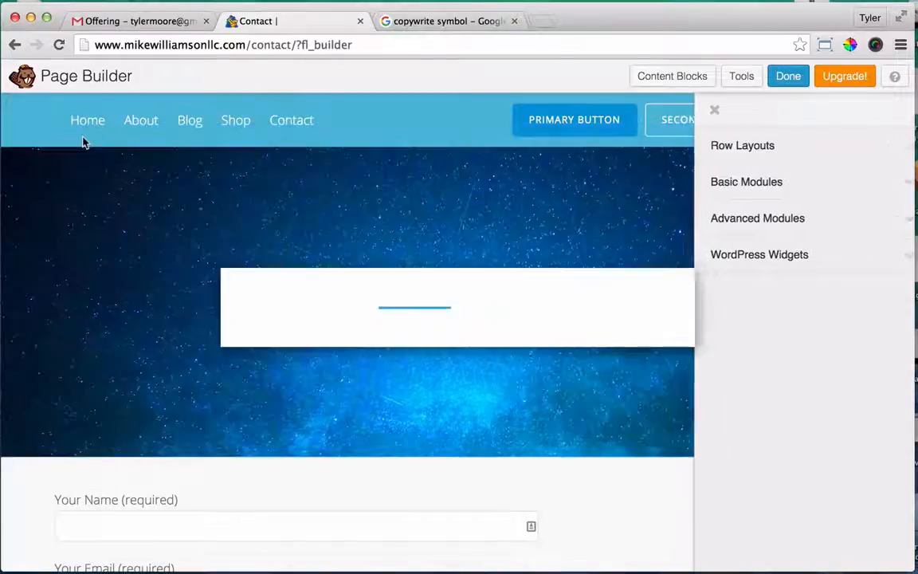
{"action": "left_click", "coordinate": [333, 152]}
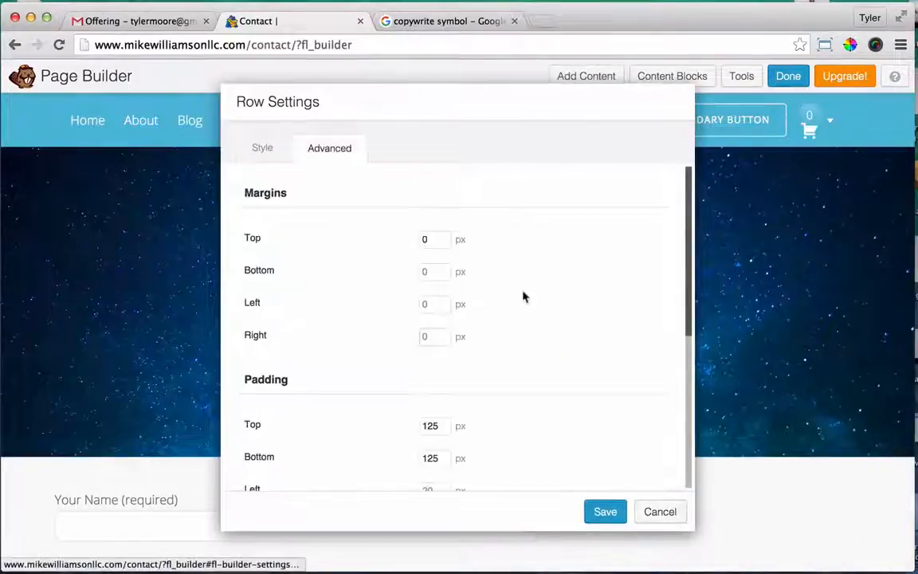
{"action": "scroll", "coordinate": [526, 303], "scroll_direction": "down", "scroll_amount": 2}
{"action": "double_click", "coordinate": [445, 356]}
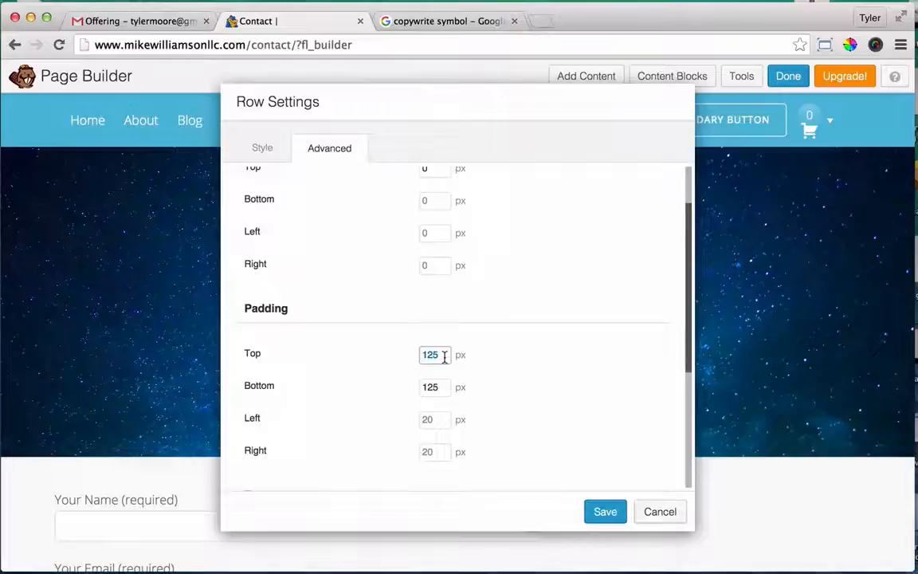
{"action": "type", "text": "50"}
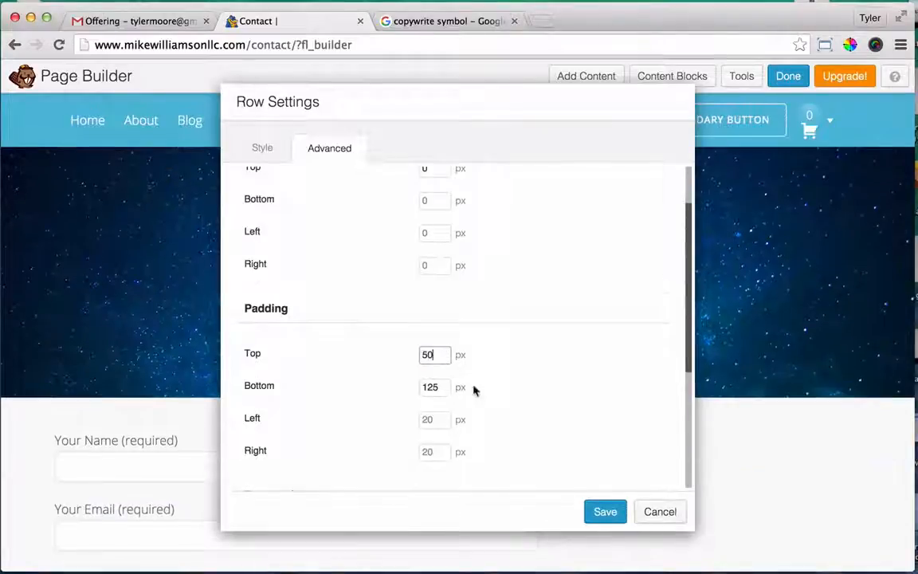
{"action": "double_click", "coordinate": [433, 386]}
{"action": "type", "text": "50"}
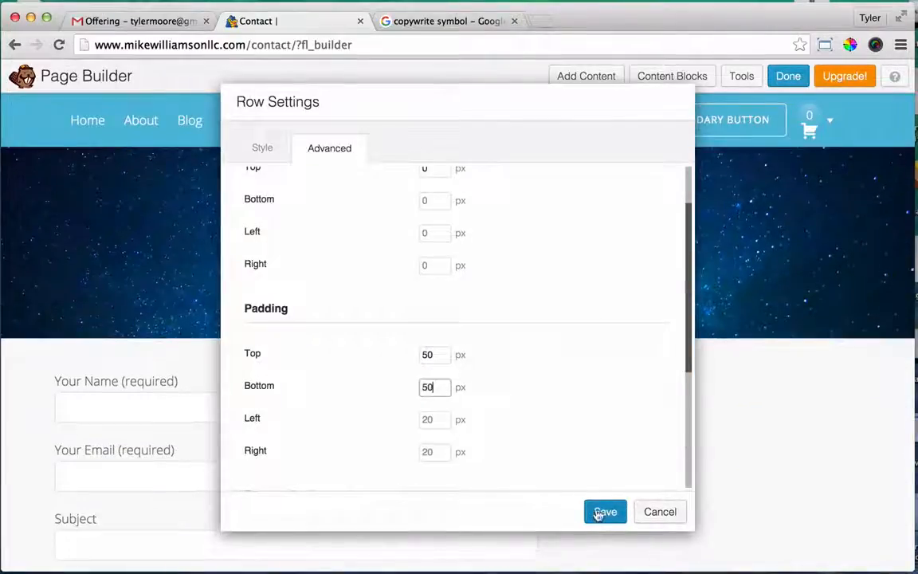
{"action": "left_click", "coordinate": [603, 511]}
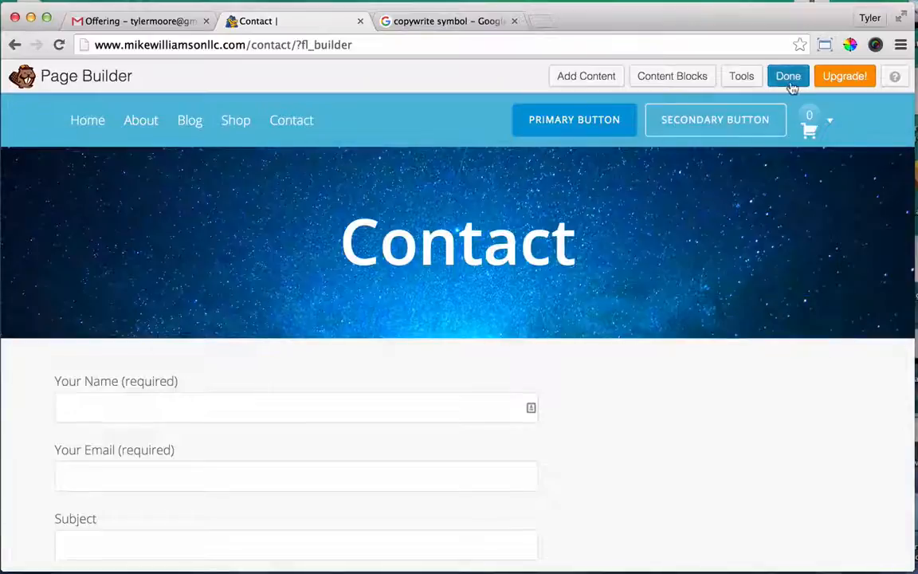
- Publish the Contact page changes and check the shorter hero
{"action": "left_click", "coordinate": [788, 78]}
{"action": "left_click", "coordinate": [464, 275]}
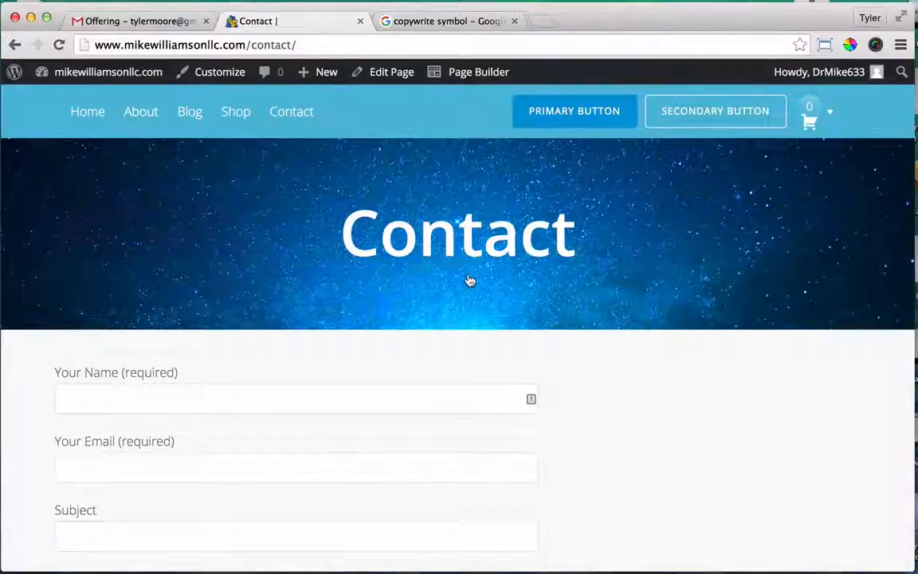
{"action": "scroll", "coordinate": [635, 449], "scroll_direction": "down", "scroll_amount": 5}
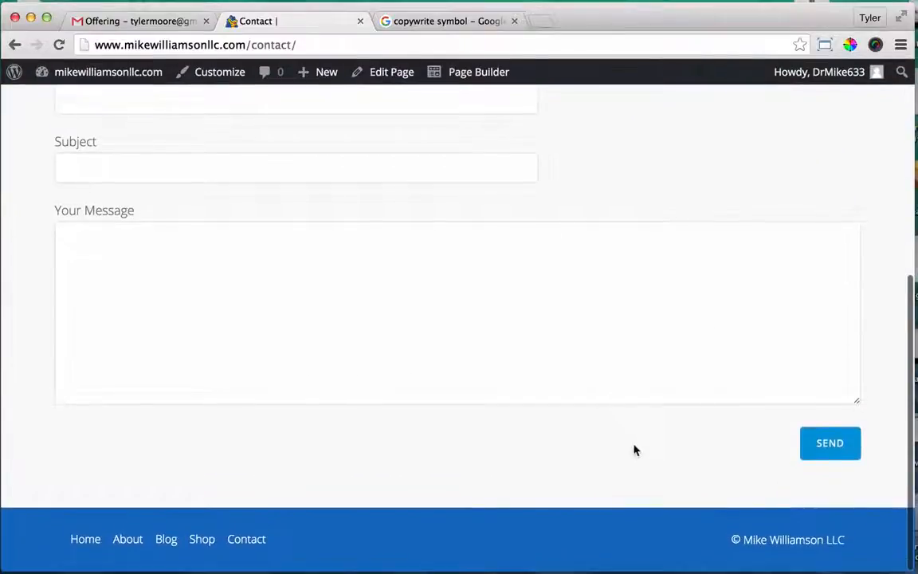
{"action": "scroll", "coordinate": [636, 450], "scroll_direction": "up", "scroll_amount": 5}
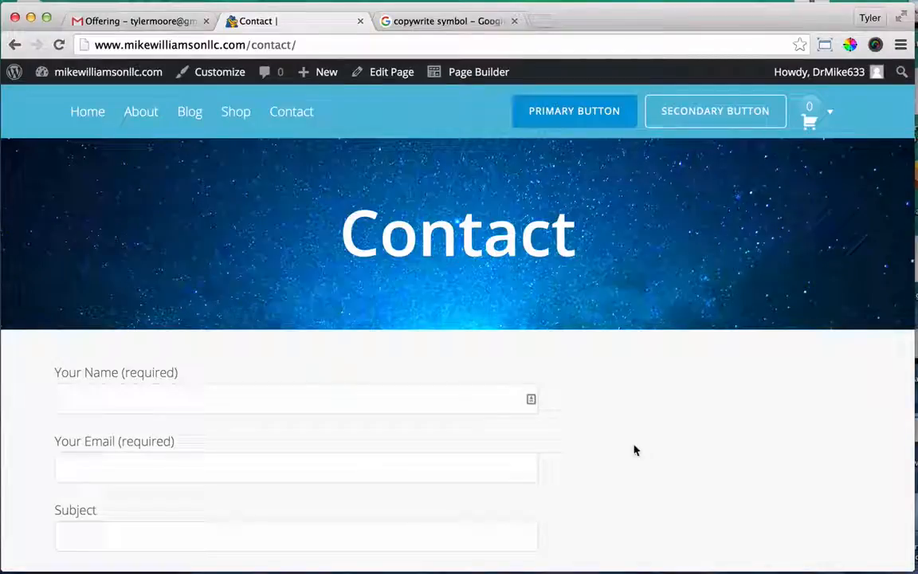
- Open the Test Product from the Shop page in the product editor
{"action": "left_click", "coordinate": [230, 114]}
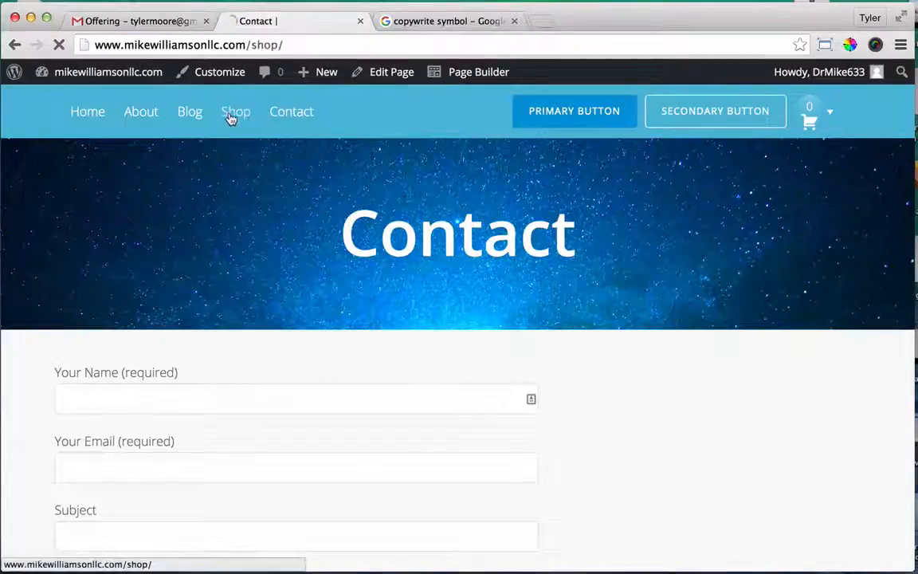
{"action": "scroll", "coordinate": [373, 375], "scroll_direction": "down", "scroll_amount": 3}
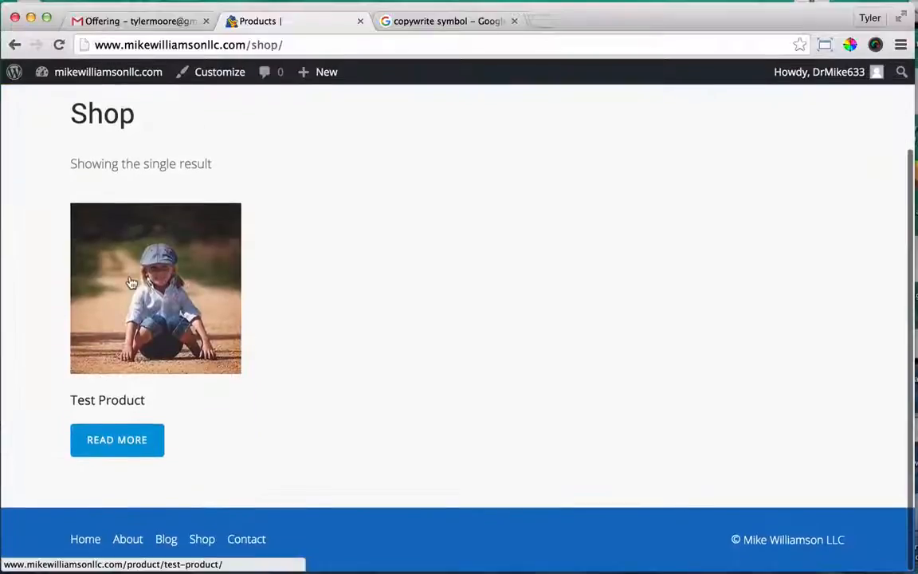
{"action": "left_click", "coordinate": [129, 280]}
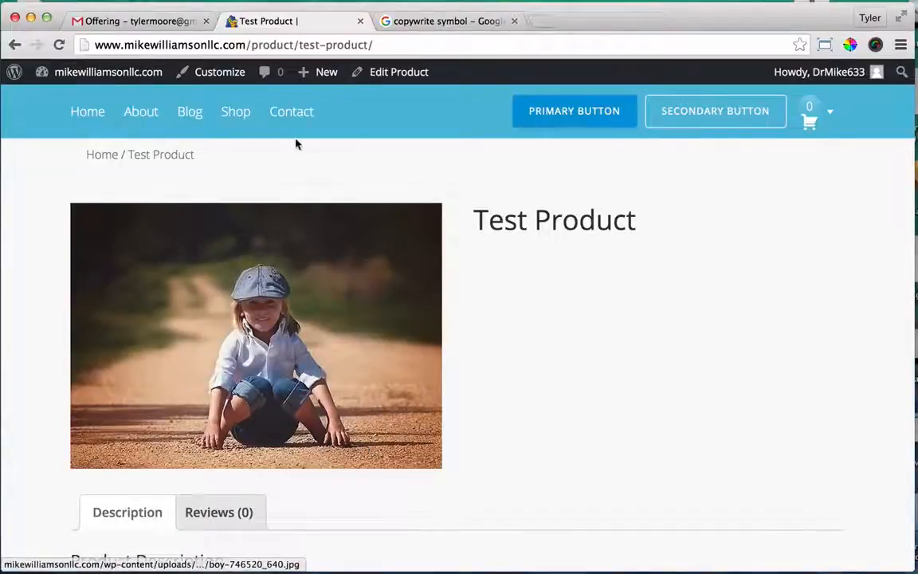
{"action": "left_click", "coordinate": [391, 72]}
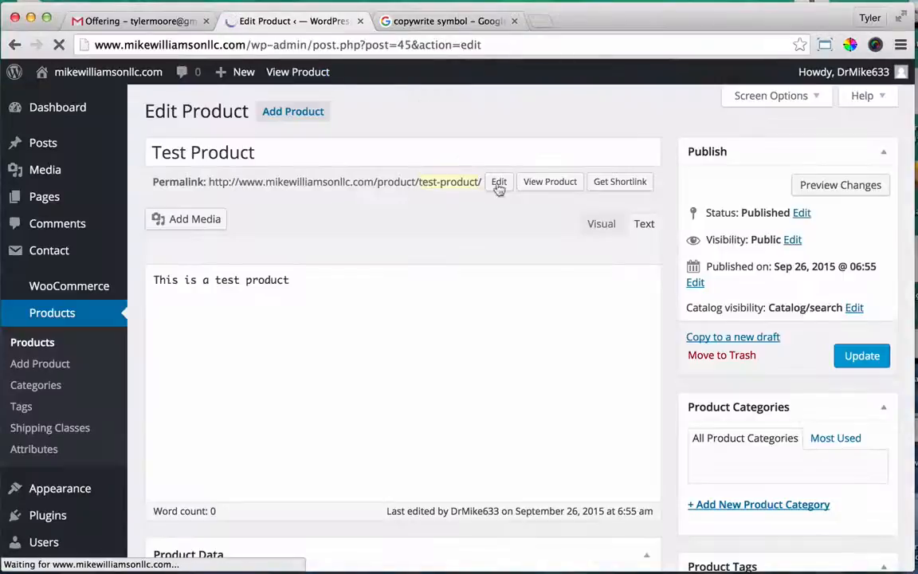
{"action": "scroll", "coordinate": [533, 250], "scroll_direction": "down", "scroll_amount": 5}
{"action": "scroll", "coordinate": [510, 275], "scroll_direction": "down", "scroll_amount": 3}
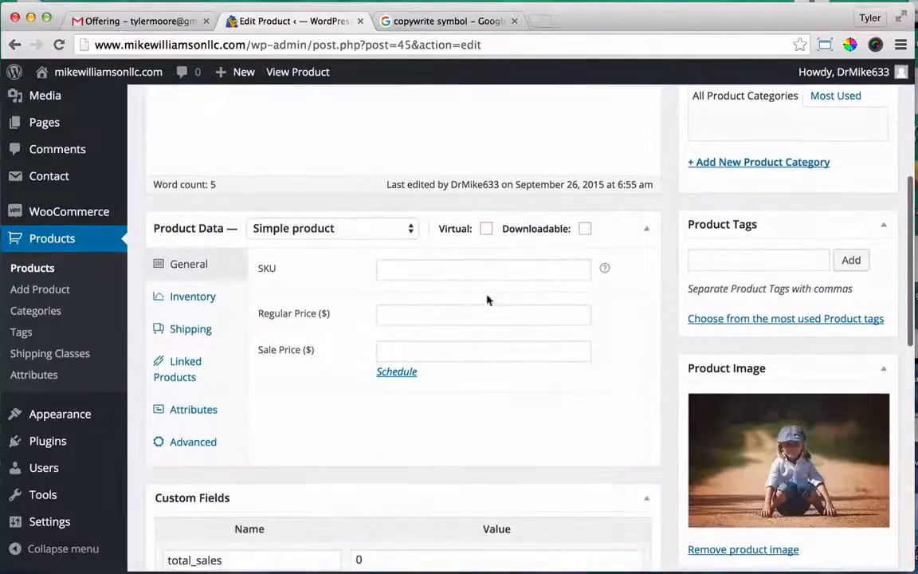
- Set the Test Product's SKU to 7777 and regular price to 50, then update it
{"action": "left_click", "coordinate": [445, 269]}
{"action": "type", "text": "7777"}
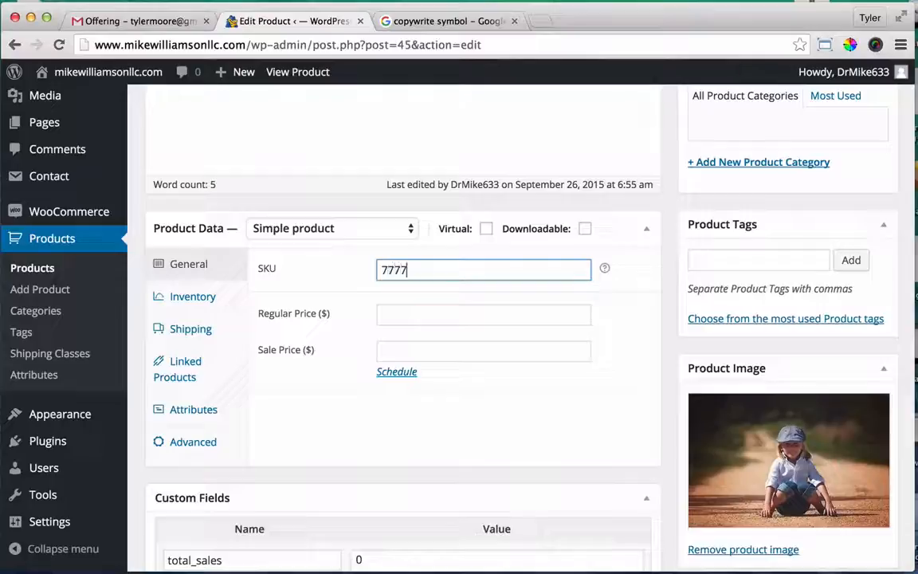
{"action": "left_click", "coordinate": [447, 314]}
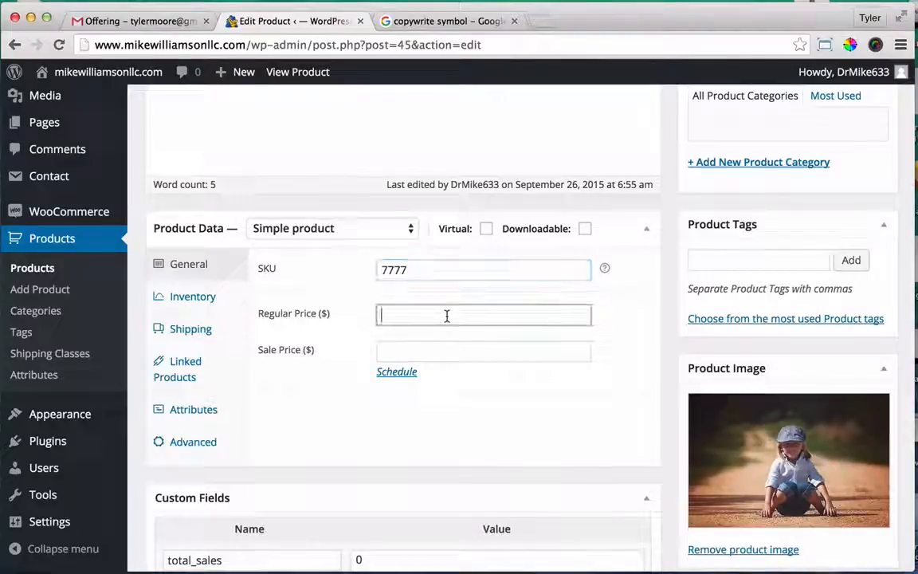
{"action": "type", "text": "50"}
{"action": "scroll", "coordinate": [561, 363], "scroll_direction": "down", "scroll_amount": 5}
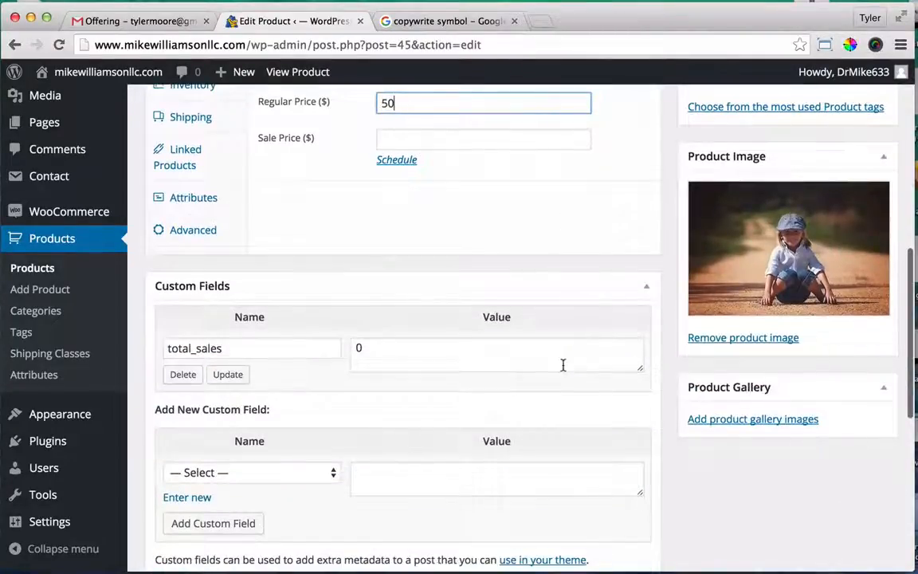
{"action": "scroll", "coordinate": [562, 365], "scroll_direction": "up", "scroll_amount": 10}
{"action": "scroll", "coordinate": [717, 366], "scroll_direction": "down", "scroll_amount": 1}
{"action": "left_click", "coordinate": [868, 358]}
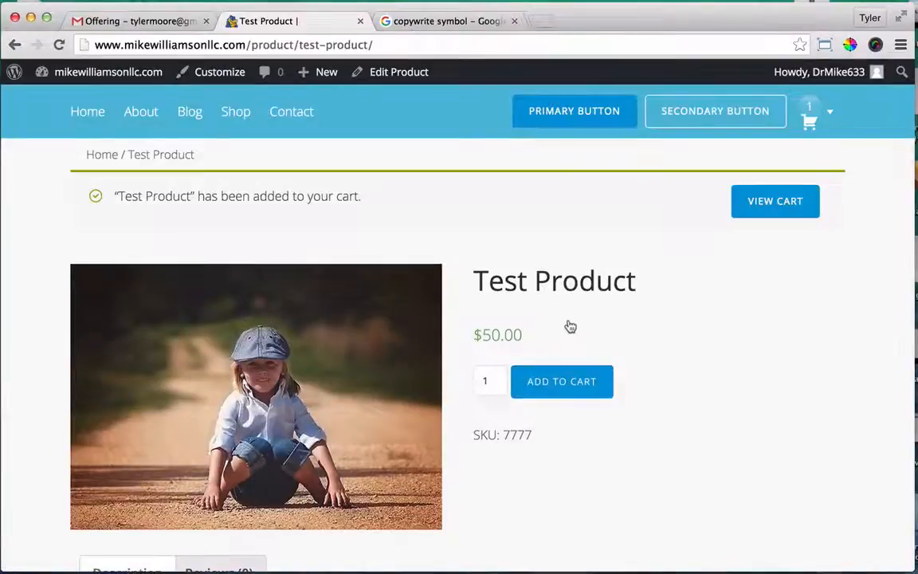
{"action": "mouse_move", "coordinate": [809, 120]}
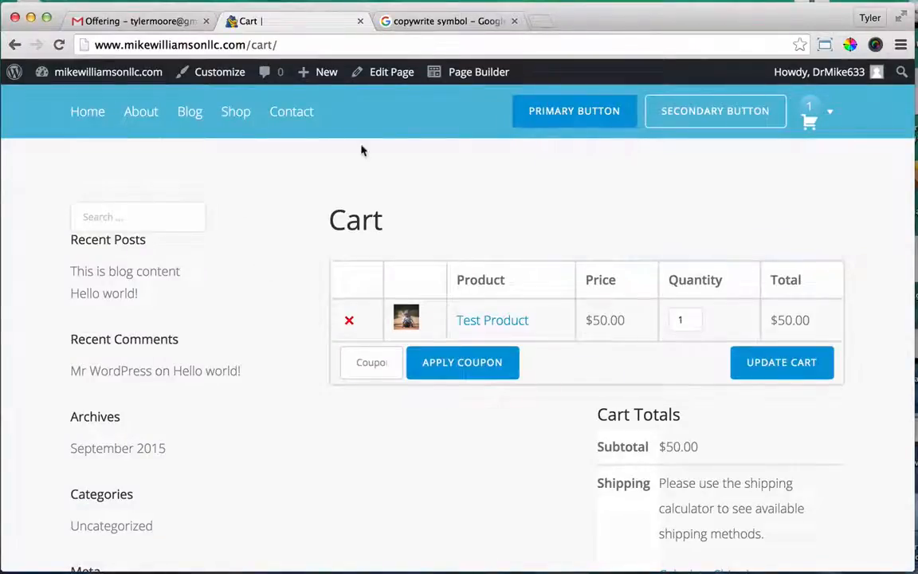
- Open the Cart page in the page builder and publish it unchanged
{"action": "left_click", "coordinate": [472, 80]}
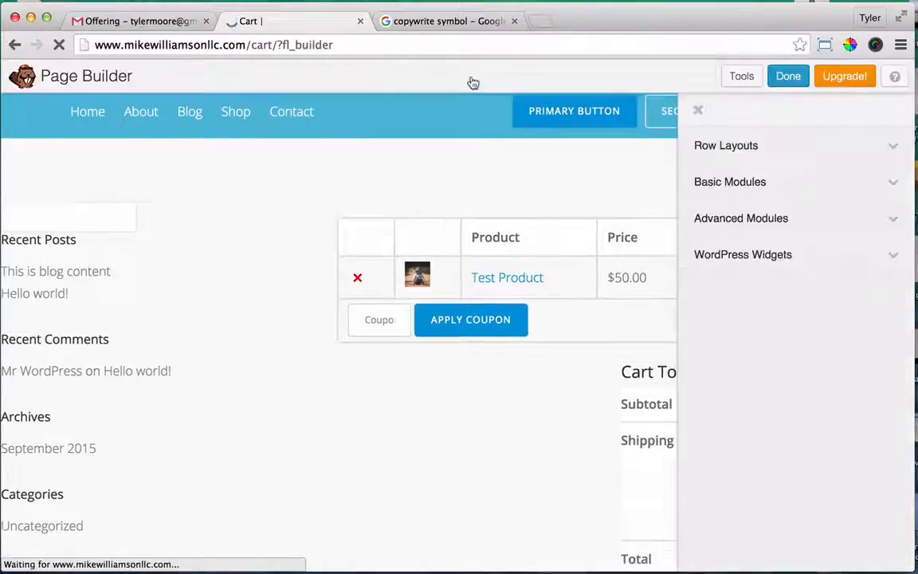
{"action": "left_click", "coordinate": [697, 112]}
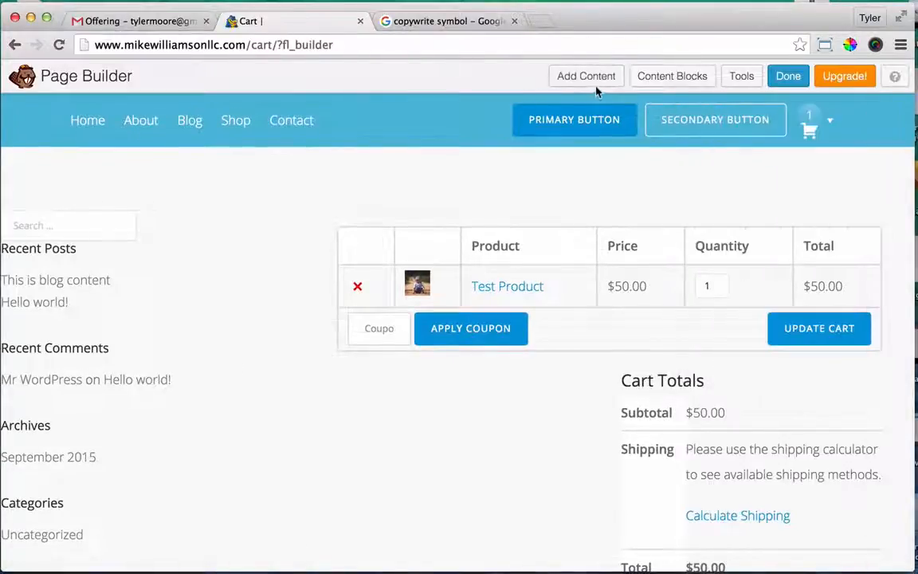
{"action": "left_click", "coordinate": [788, 77]}
{"action": "left_click", "coordinate": [449, 271]}
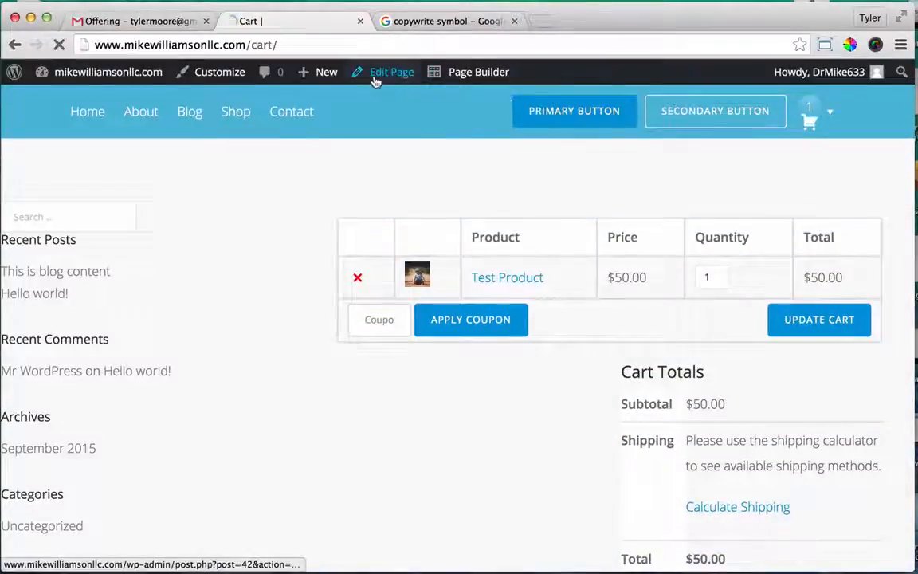
- Switch the Cart page template to Full Width Page and update the page
{"action": "left_click", "coordinate": [375, 74]}
{"action": "left_click", "coordinate": [770, 489]}
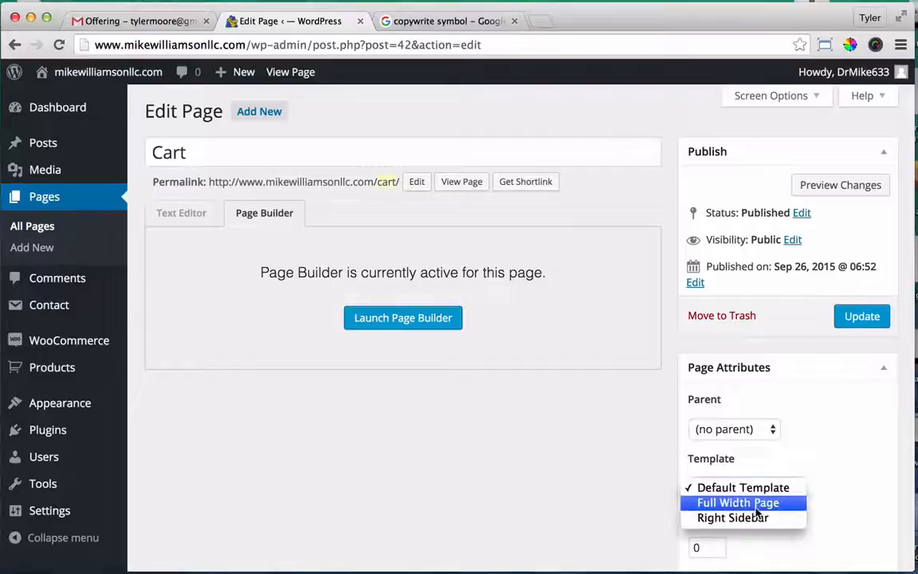
{"action": "left_click", "coordinate": [749, 500]}
{"action": "left_click", "coordinate": [863, 319]}
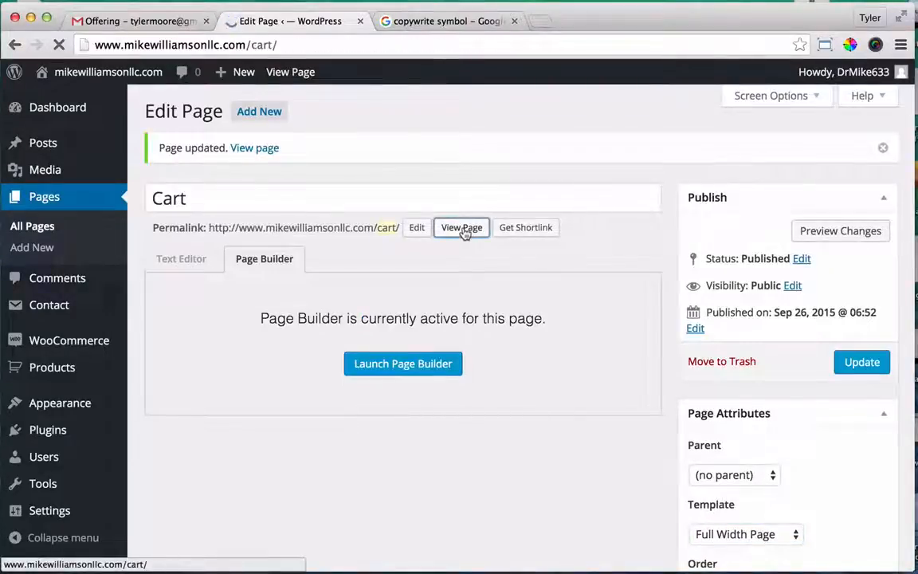
- From the cart, go to Checkout and set its template to Full Width Page, then update
{"action": "scroll", "coordinate": [732, 329], "scroll_direction": "down", "scroll_amount": 3}
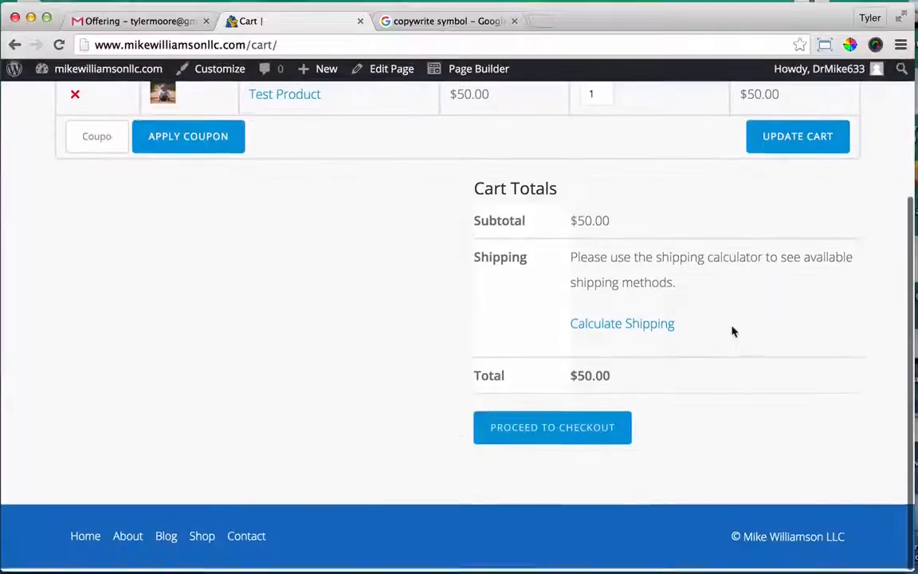
{"action": "left_click", "coordinate": [582, 432]}
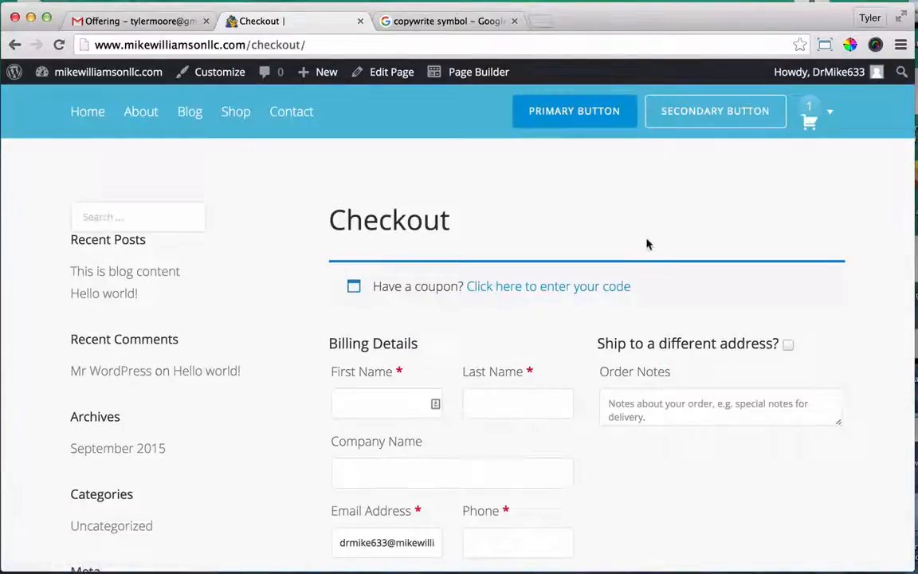
{"action": "left_click", "coordinate": [389, 73]}
{"action": "scroll", "coordinate": [753, 355], "scroll_direction": "down", "scroll_amount": 4}
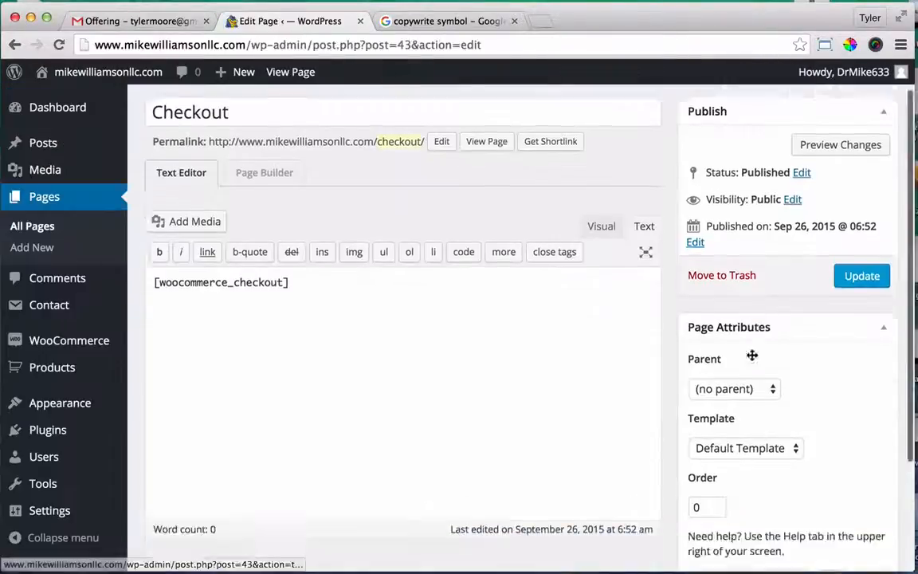
{"action": "left_click", "coordinate": [755, 337]}
{"action": "left_click", "coordinate": [753, 357]}
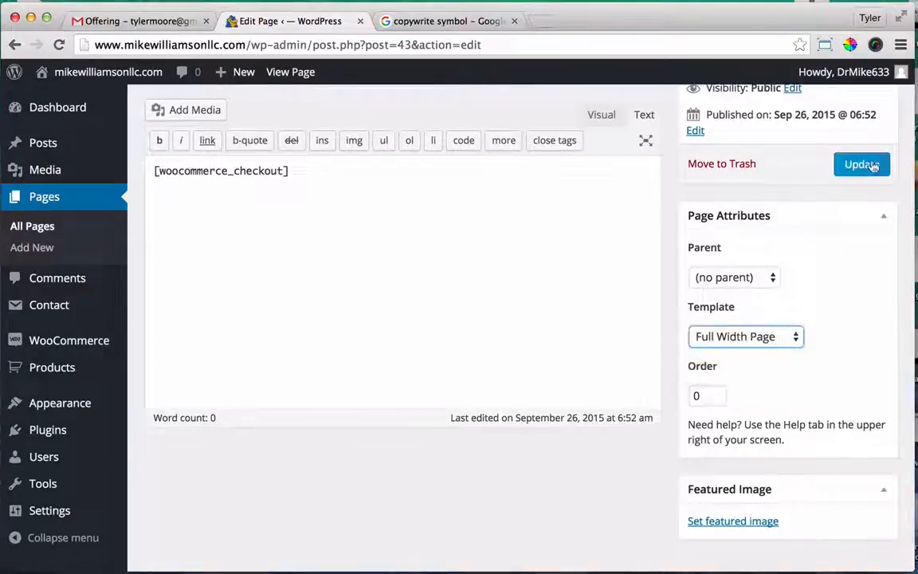
{"action": "left_click", "coordinate": [861, 164]}
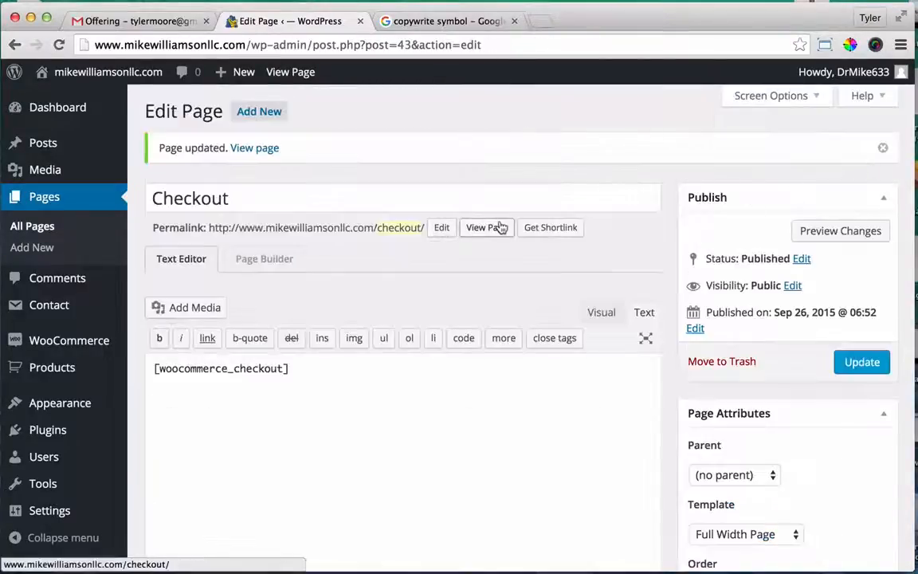
- View the live full-width Checkout page, then return to the homepage
{"action": "left_click", "coordinate": [491, 231]}
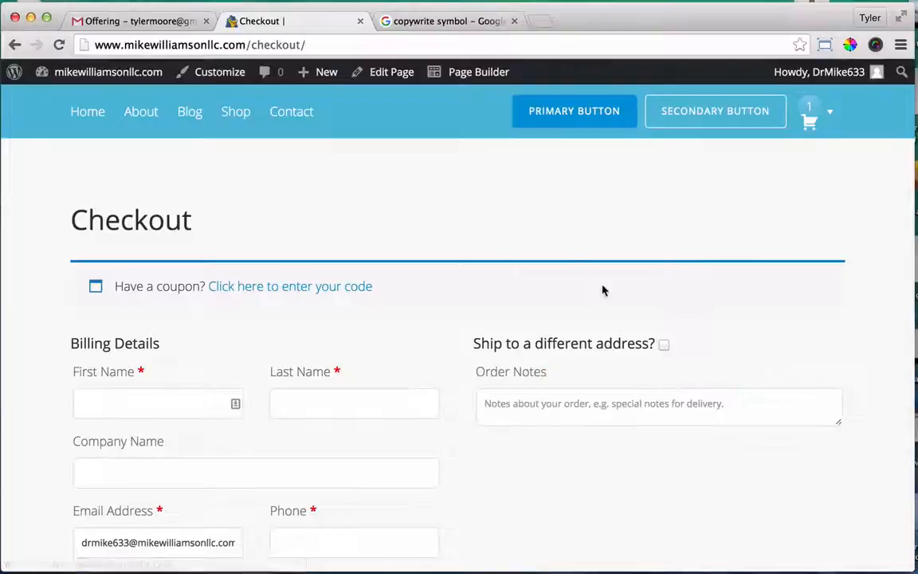
{"action": "scroll", "coordinate": [602, 290], "scroll_direction": "down", "scroll_amount": 15}
{"action": "scroll", "coordinate": [602, 290], "scroll_direction": "up", "scroll_amount": 15}
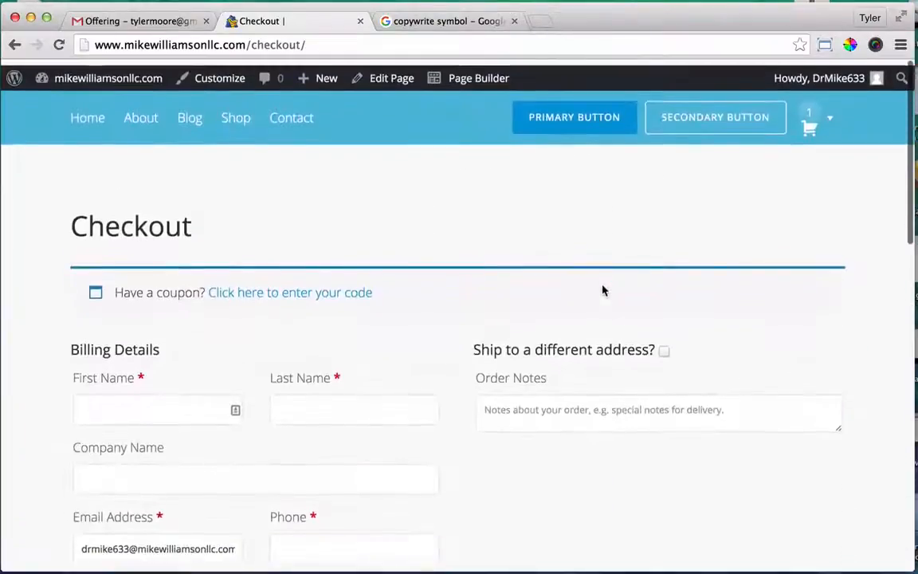
{"action": "left_click", "coordinate": [87, 113]}
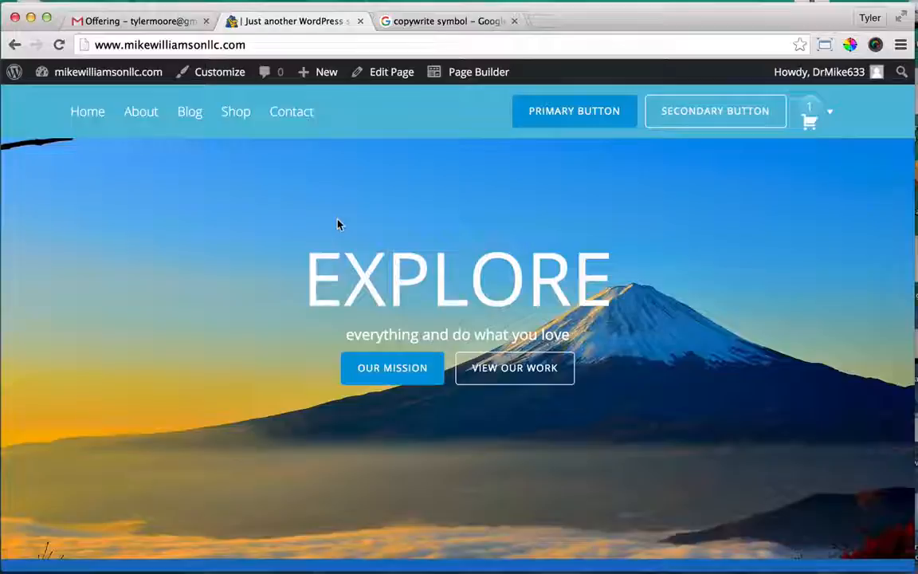
{"action": "left_click", "coordinate": [243, 114]}
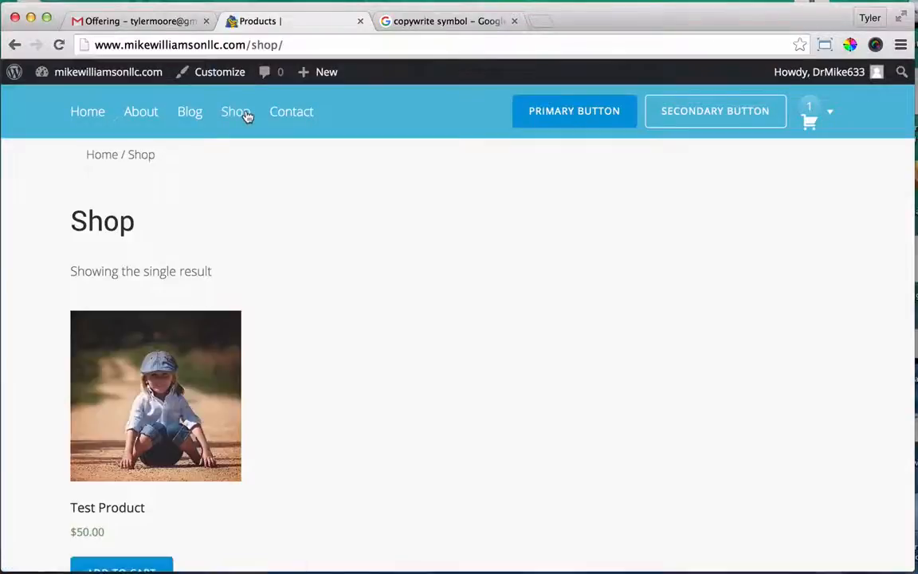
{"action": "scroll", "coordinate": [324, 254], "scroll_direction": "down", "scroll_amount": 3}
{"action": "scroll", "coordinate": [324, 254], "scroll_direction": "up", "scroll_amount": 3}
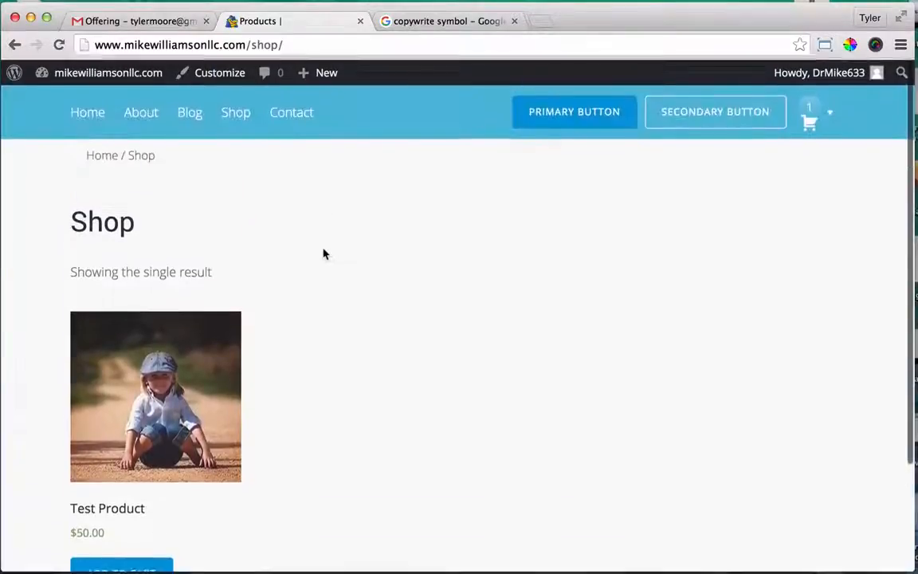
{"action": "scroll", "coordinate": [280, 240], "scroll_direction": "down", "scroll_amount": 3}
{"action": "scroll", "coordinate": [279, 240], "scroll_direction": "up", "scroll_amount": 3}
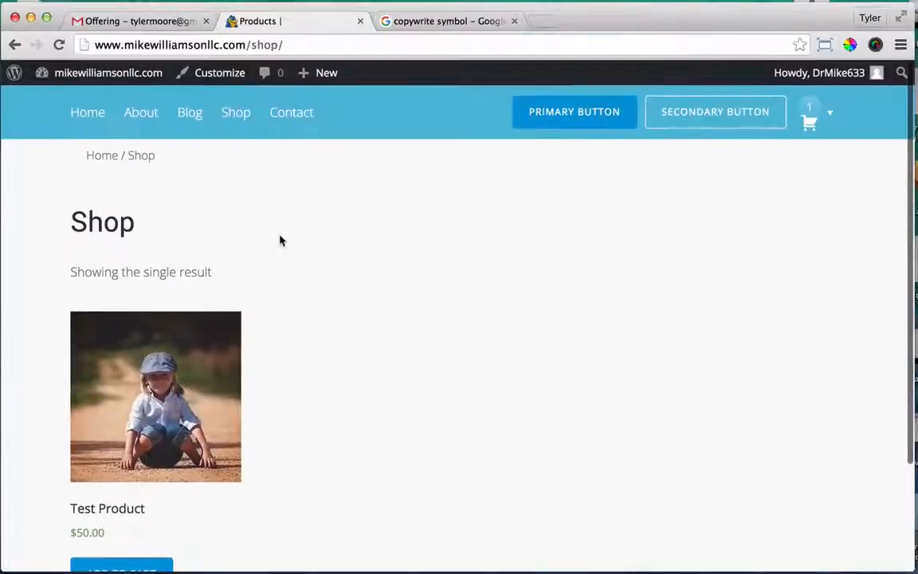
{"action": "scroll", "coordinate": [272, 233], "scroll_direction": "down", "scroll_amount": 3}
{"action": "scroll", "coordinate": [272, 232], "scroll_direction": "up", "scroll_amount": 3}
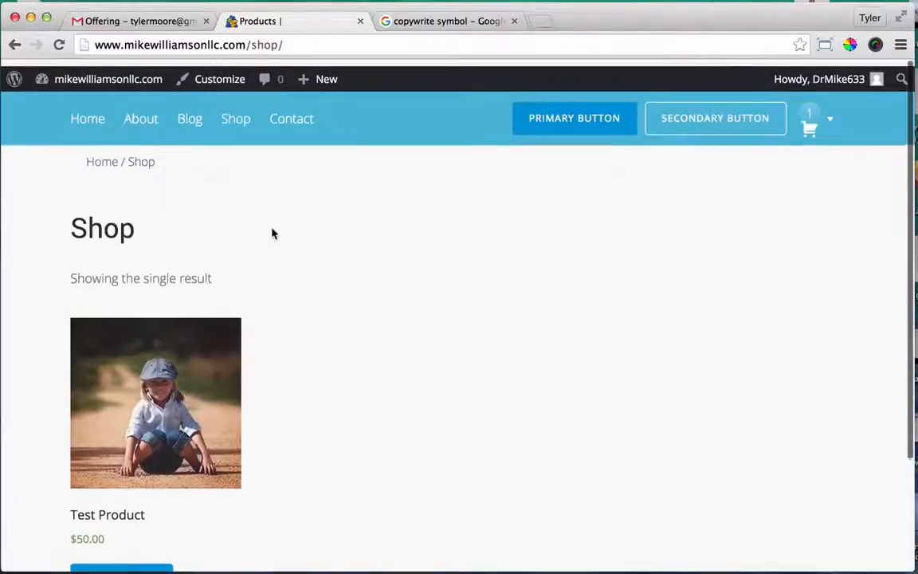
{"action": "scroll", "coordinate": [275, 209], "scroll_direction": "down", "scroll_amount": 3}
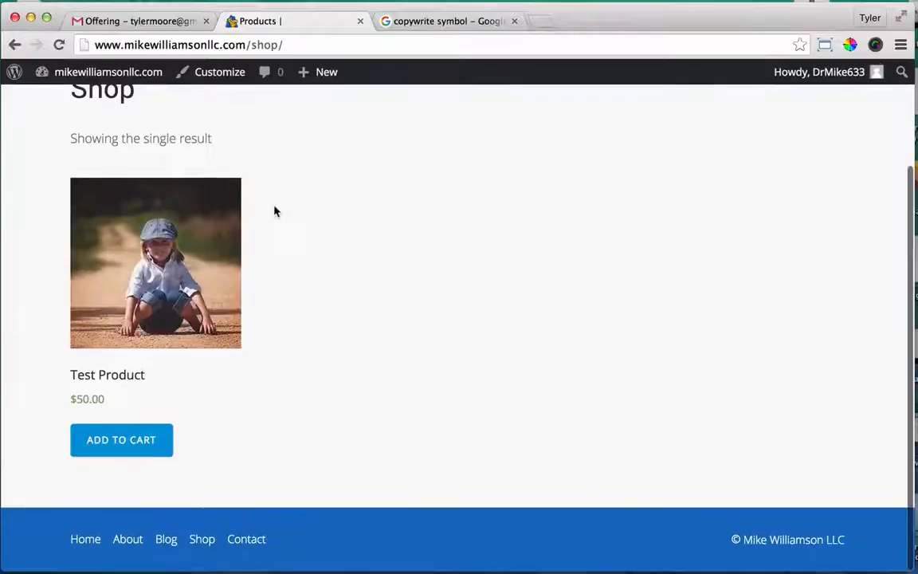
{"action": "scroll", "coordinate": [275, 211], "scroll_direction": "up", "scroll_amount": 3}
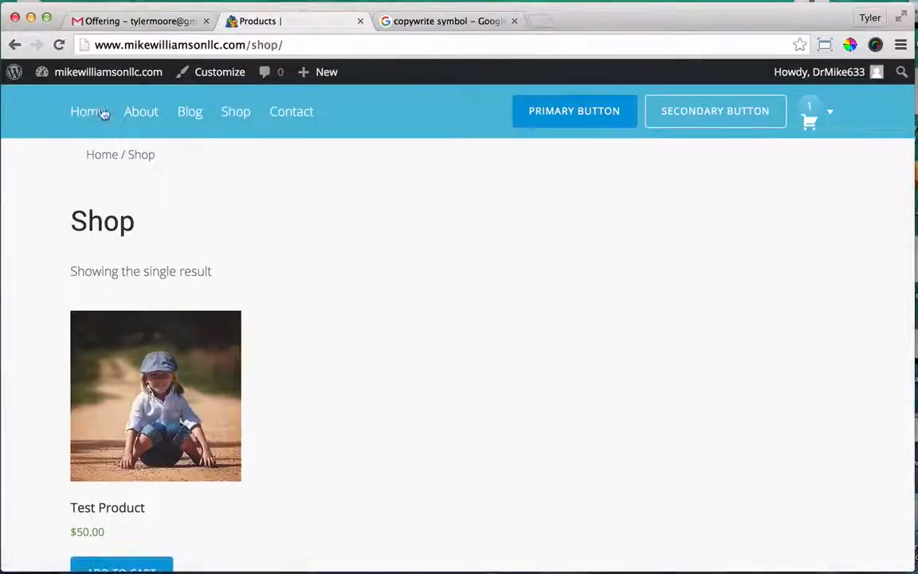
{"action": "scroll", "coordinate": [247, 243], "scroll_direction": "down", "scroll_amount": 3}
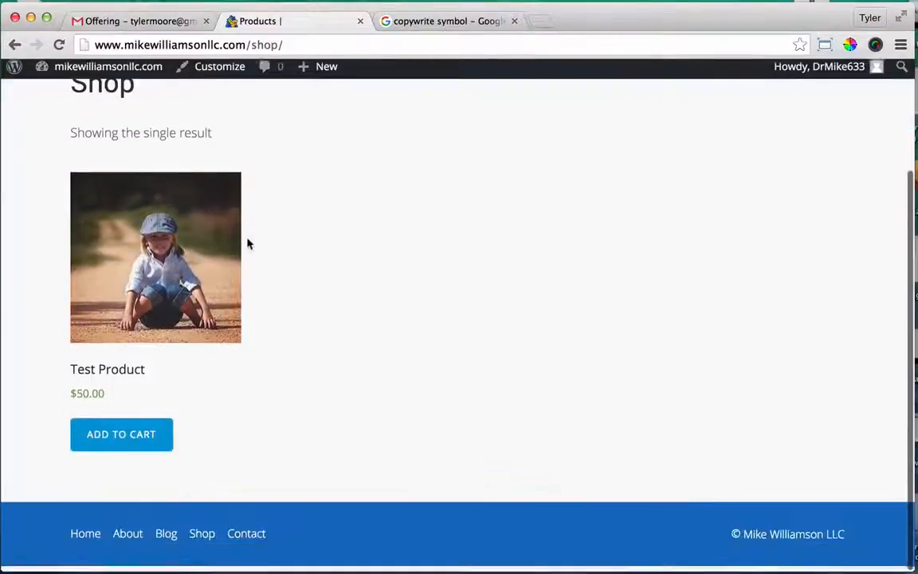
{"action": "scroll", "coordinate": [248, 244], "scroll_direction": "up", "scroll_amount": 3}
{"action": "scroll", "coordinate": [247, 244], "scroll_direction": "down", "scroll_amount": 3}
{"action": "scroll", "coordinate": [247, 244], "scroll_direction": "up", "scroll_amount": 3}
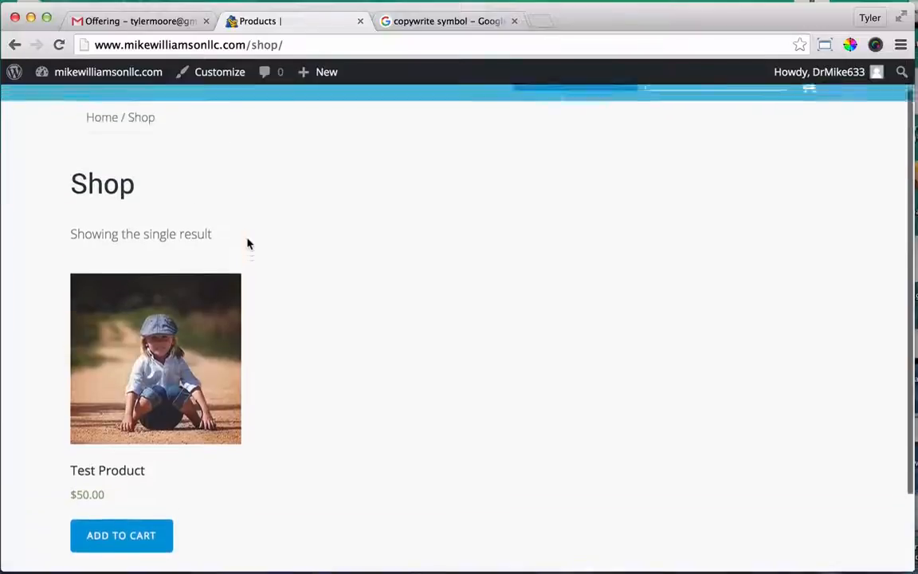
{"action": "scroll", "coordinate": [247, 243], "scroll_direction": "down", "scroll_amount": 3}
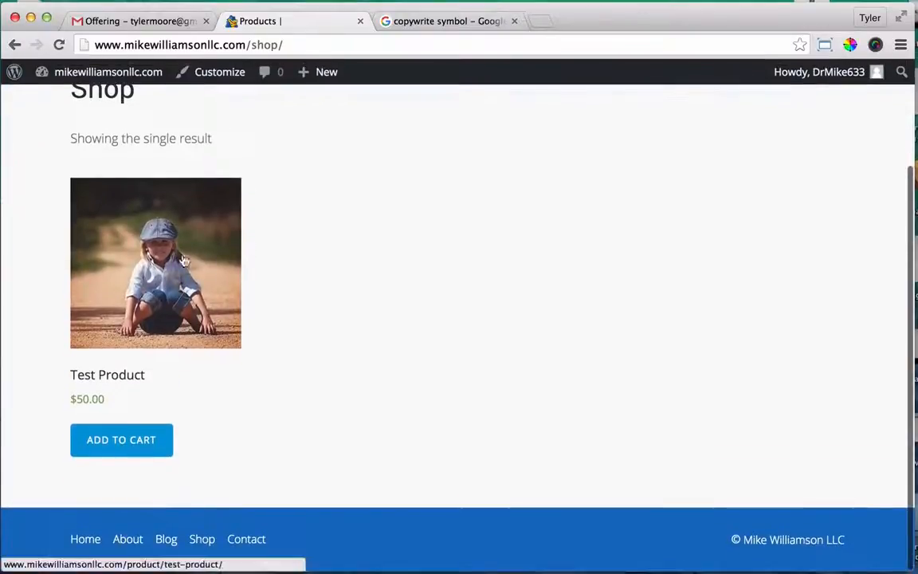
{"action": "scroll", "coordinate": [312, 315], "scroll_direction": "up", "scroll_amount": 2}
{"action": "scroll", "coordinate": [311, 316], "scroll_direction": "up", "scroll_amount": 2}
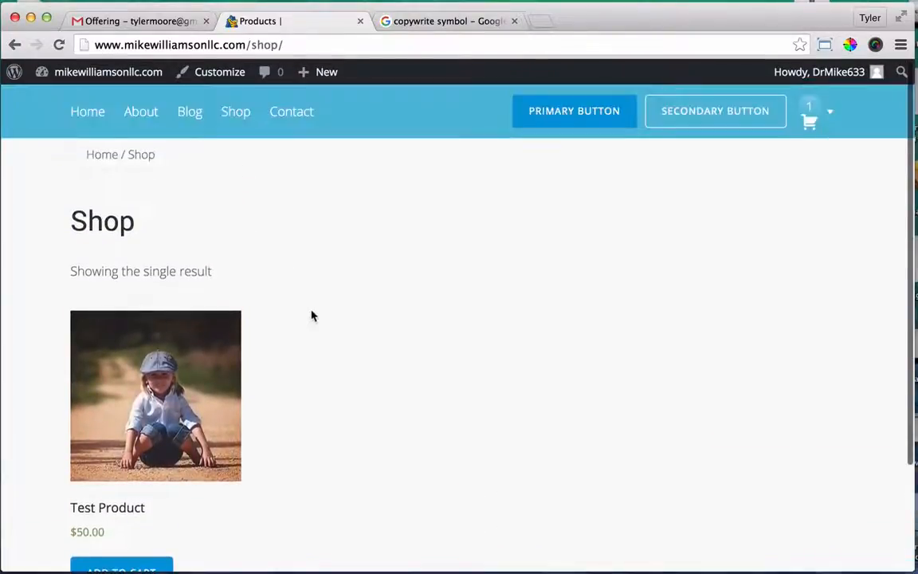
{"action": "scroll", "coordinate": [311, 316], "scroll_direction": "down", "scroll_amount": 4}
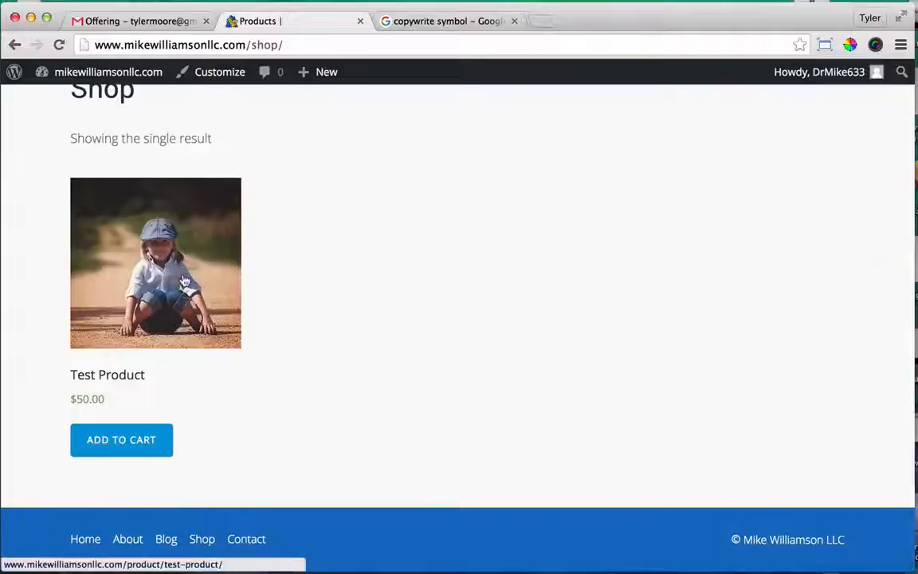
{"action": "scroll", "coordinate": [250, 362], "scroll_direction": "down", "scroll_amount": 2}
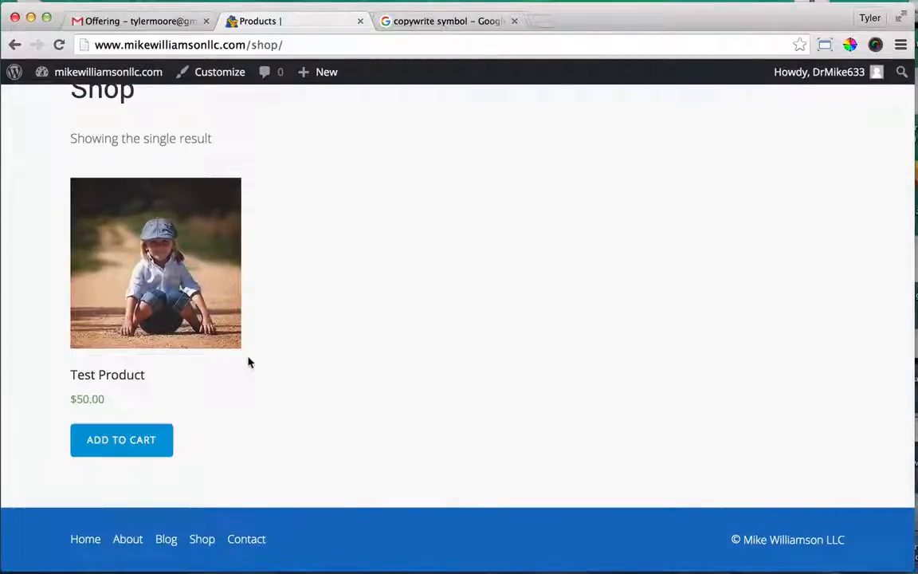
{"action": "scroll", "coordinate": [248, 361], "scroll_direction": "up", "scroll_amount": 3}
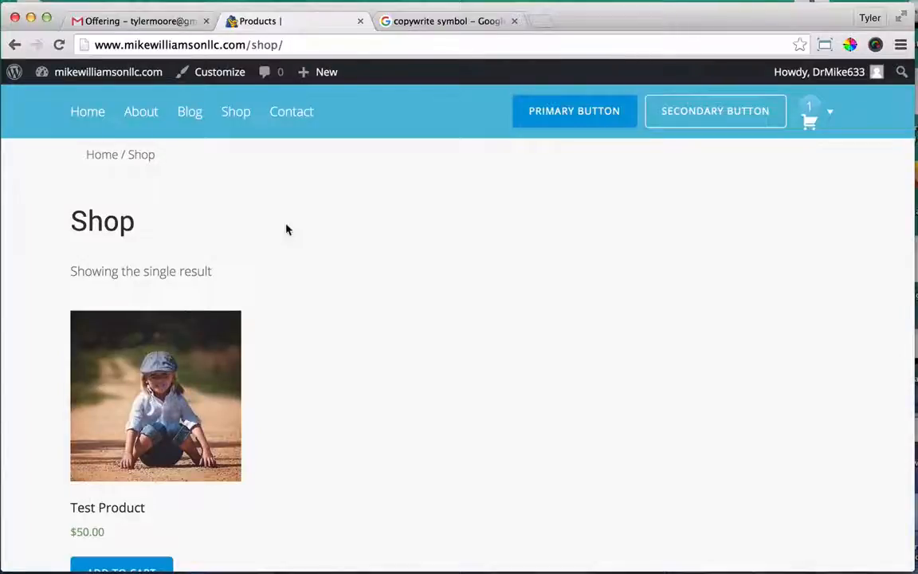
{"action": "left_click", "coordinate": [191, 113]}
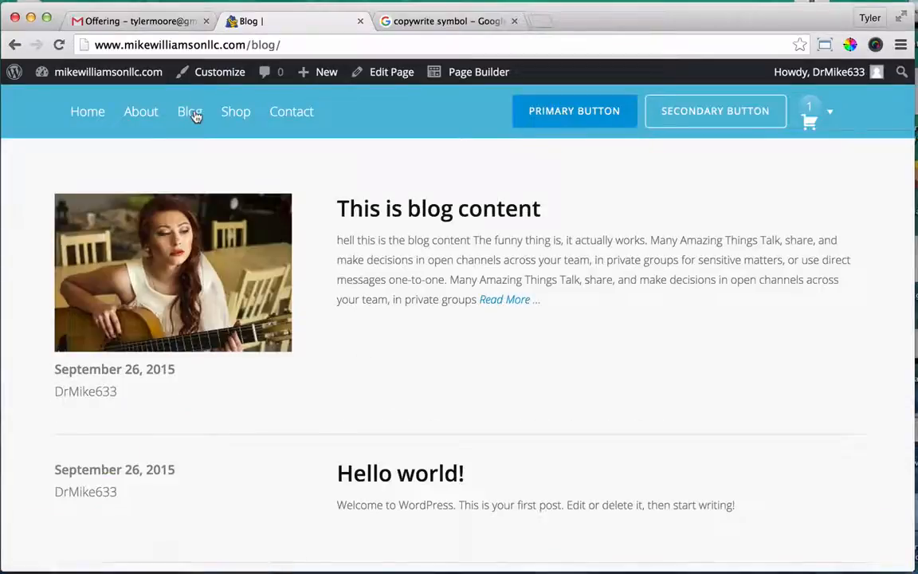
{"action": "left_click", "coordinate": [144, 113]}
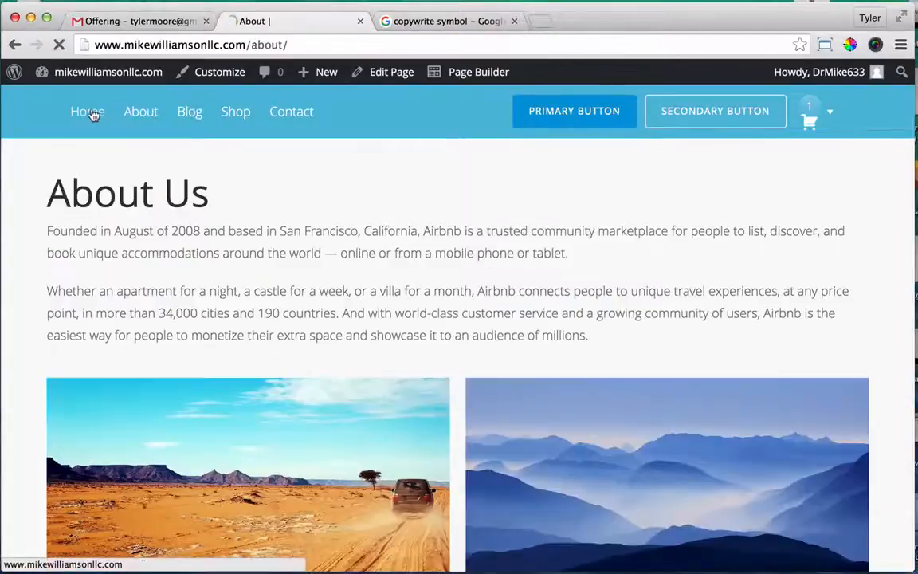
{"action": "left_click", "coordinate": [92, 114]}
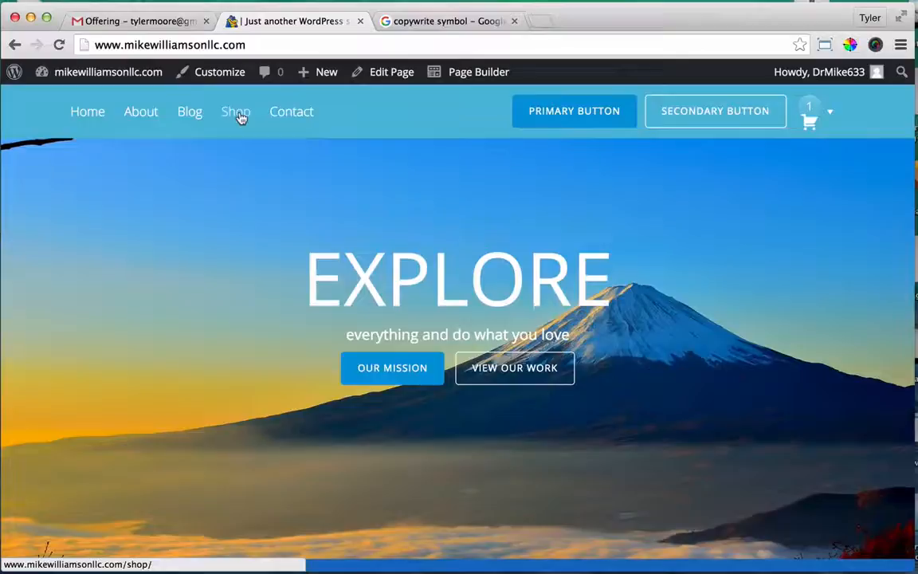
{"action": "left_click", "coordinate": [242, 44]}
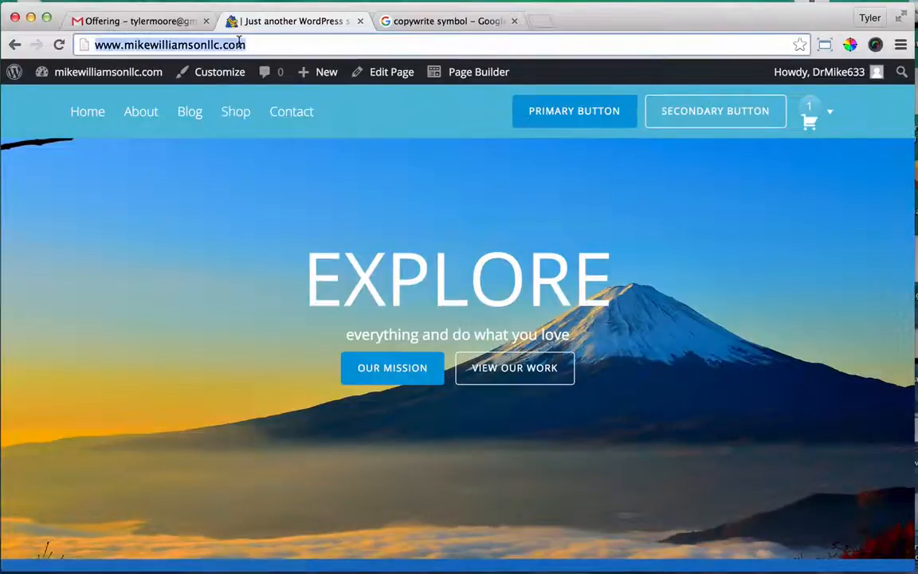
{"action": "left_click", "coordinate": [264, 46]}
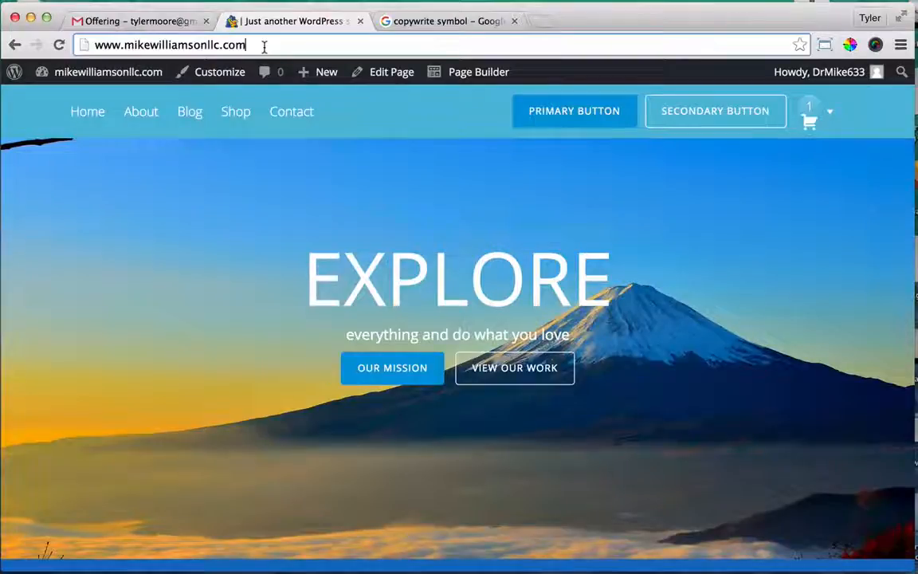
{"action": "left_click", "coordinate": [232, 117]}
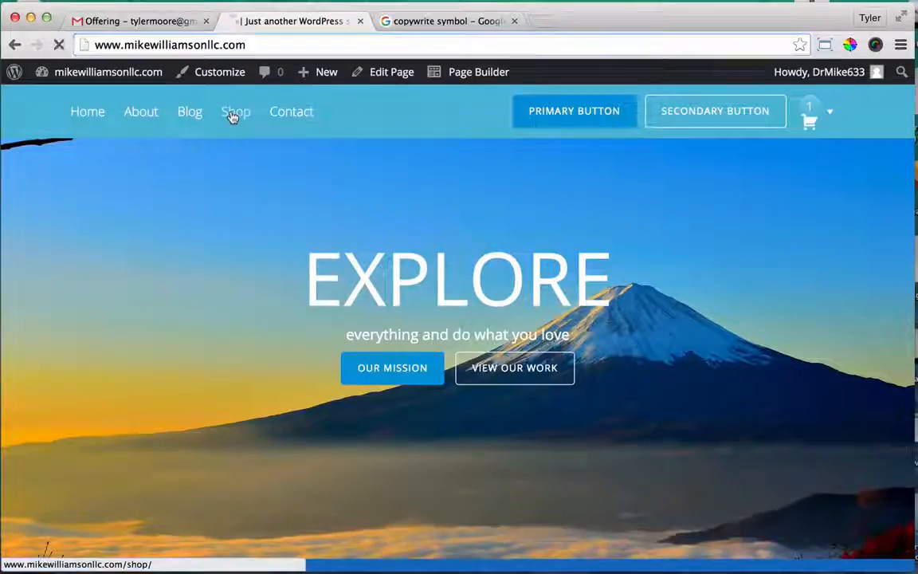
{"action": "left_click", "coordinate": [273, 118]}
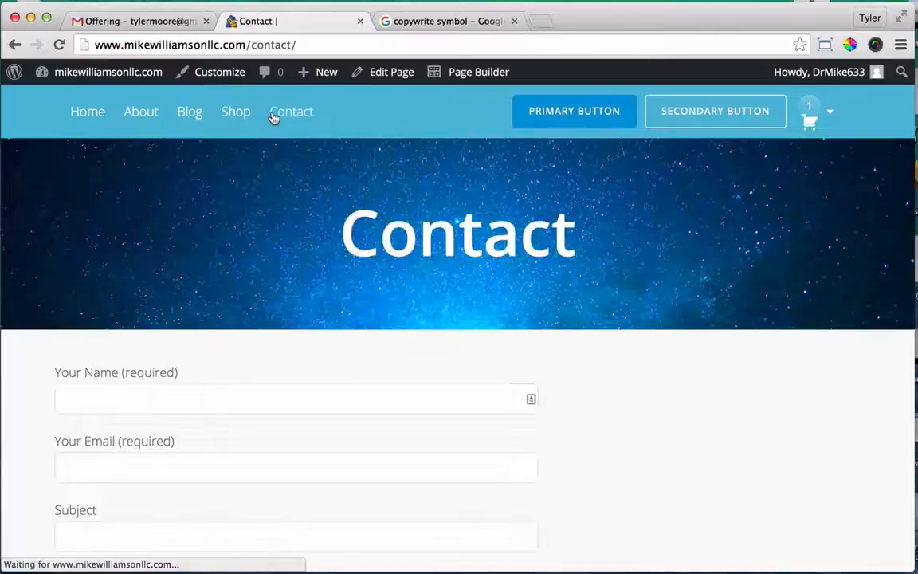
{"action": "left_click", "coordinate": [189, 115]}
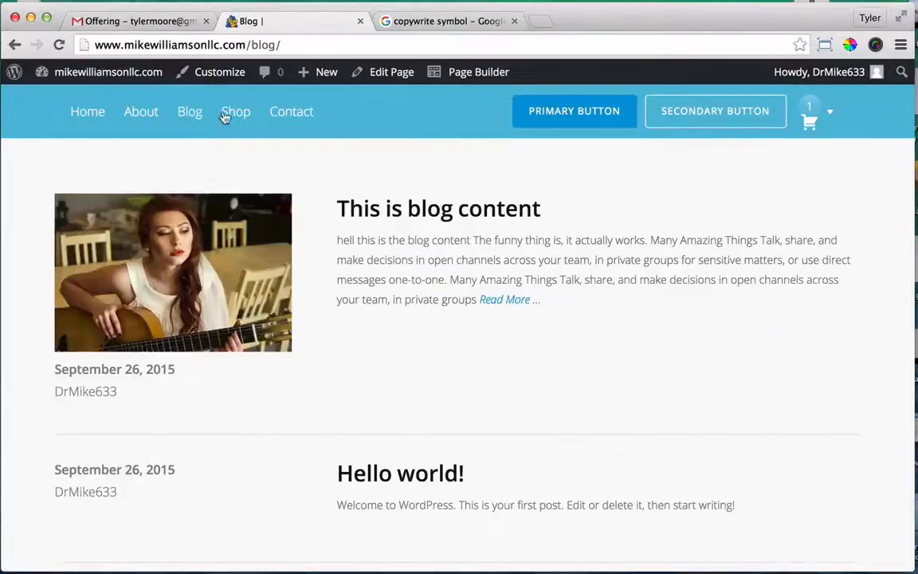
{"action": "left_click", "coordinate": [236, 117]}
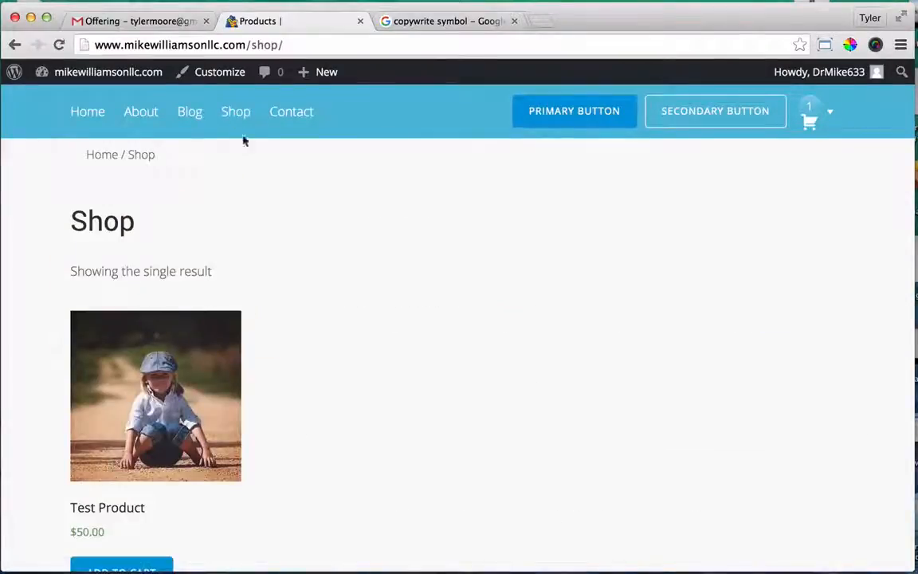
{"action": "scroll", "coordinate": [284, 270], "scroll_direction": "down", "scroll_amount": 4}
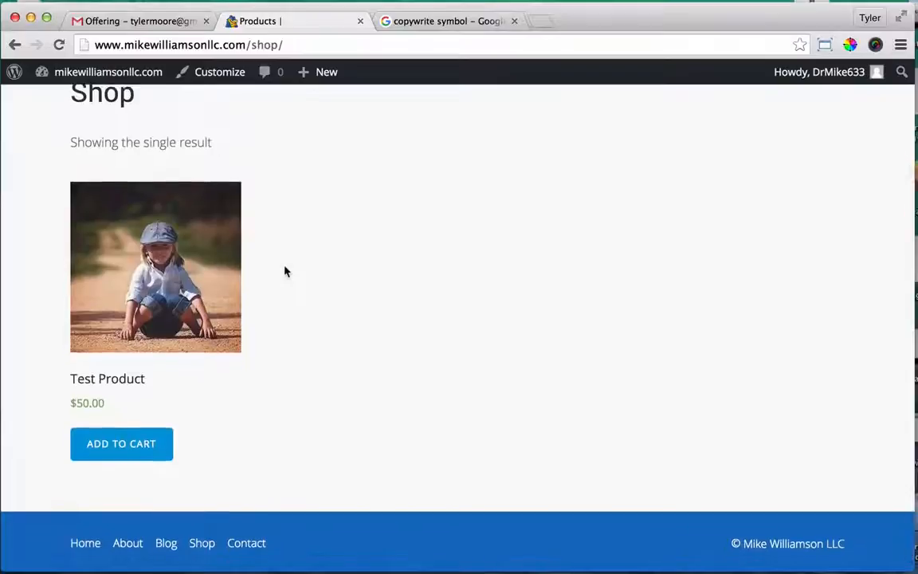
{"action": "scroll", "coordinate": [285, 270], "scroll_direction": "up", "scroll_amount": 1}
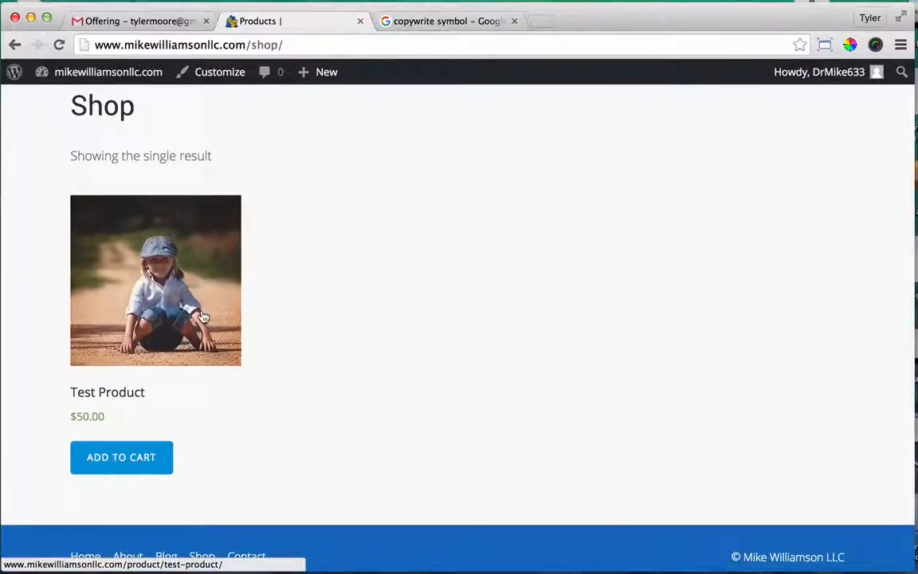
{"action": "scroll", "coordinate": [204, 317], "scroll_direction": "down", "scroll_amount": 1}
{"action": "scroll", "coordinate": [202, 316], "scroll_direction": "up", "scroll_amount": 3}
{"action": "scroll", "coordinate": [202, 315], "scroll_direction": "down", "scroll_amount": 3}
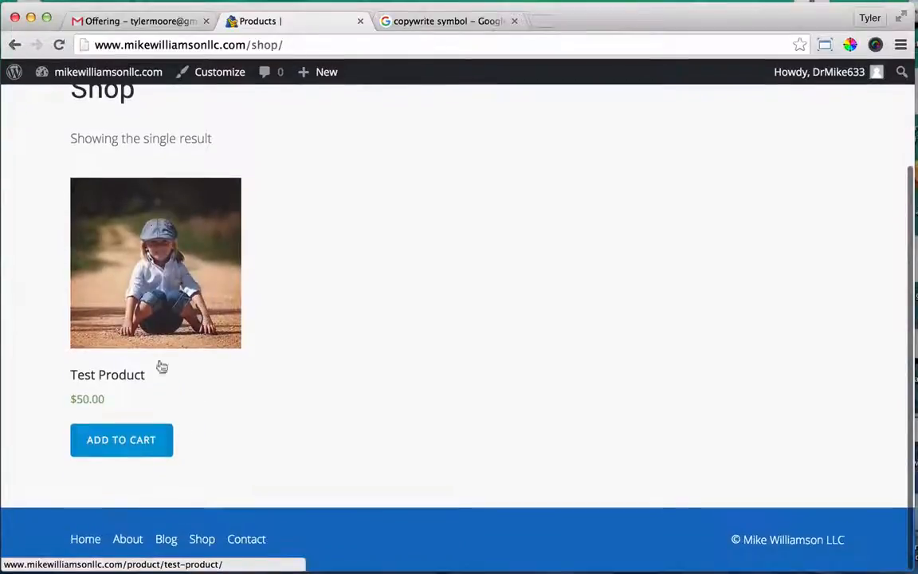
{"action": "scroll", "coordinate": [322, 381], "scroll_direction": "up", "scroll_amount": 3}
{"action": "scroll", "coordinate": [322, 381], "scroll_direction": "down", "scroll_amount": 3}
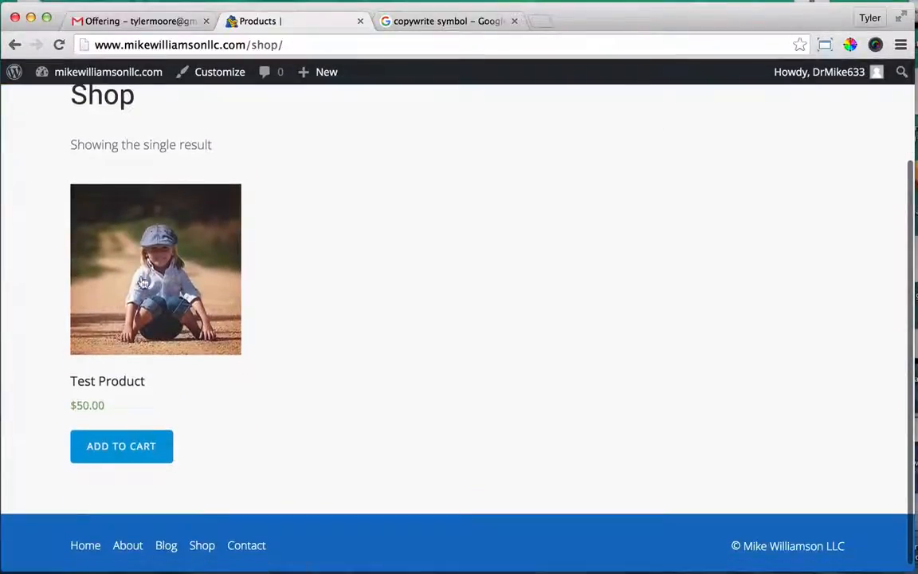
- Open the Test Product page from its image and look it over
{"action": "left_click", "coordinate": [196, 266]}
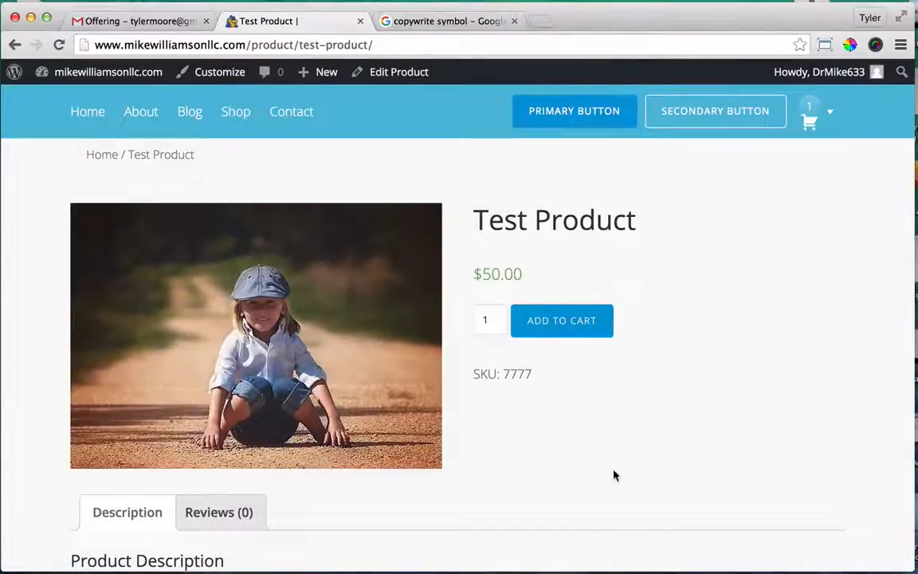
{"action": "scroll", "coordinate": [613, 475], "scroll_direction": "down", "scroll_amount": 3}
{"action": "scroll", "coordinate": [627, 452], "scroll_direction": "up", "scroll_amount": 3}
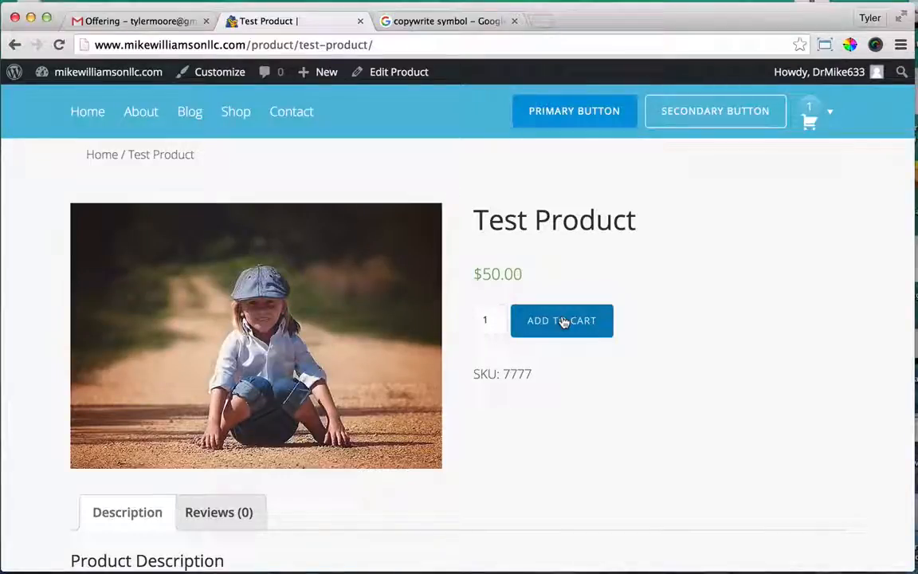
- Check the Contact, About and Home menu links, ending on the homepage
{"action": "left_click", "coordinate": [303, 117]}
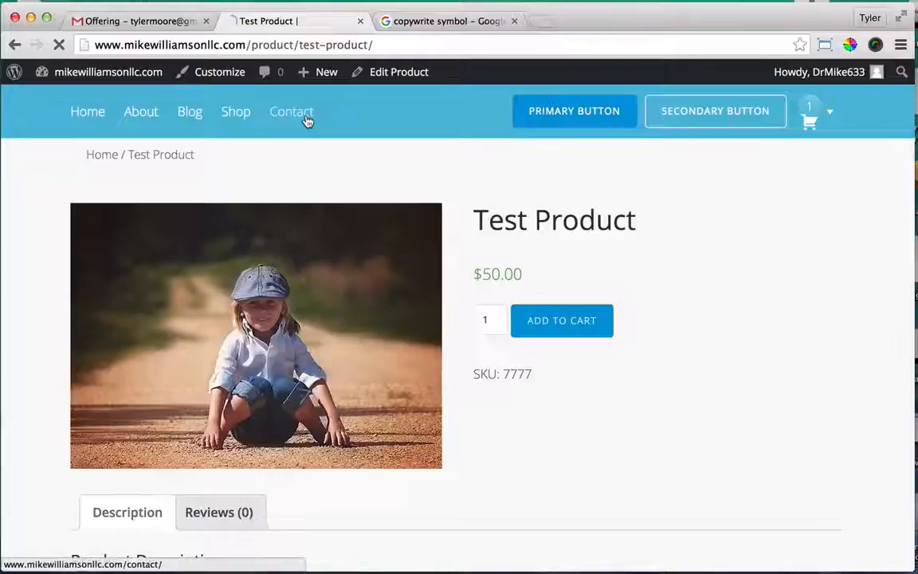
{"action": "scroll", "coordinate": [405, 290], "scroll_direction": "down", "scroll_amount": 5}
{"action": "scroll", "coordinate": [404, 285], "scroll_direction": "up", "scroll_amount": 5}
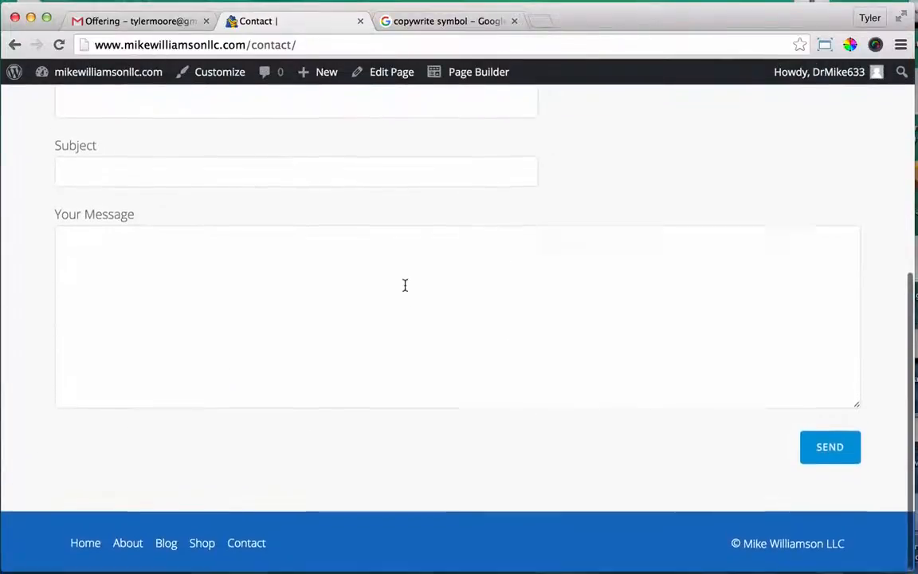
{"action": "left_click", "coordinate": [140, 111]}
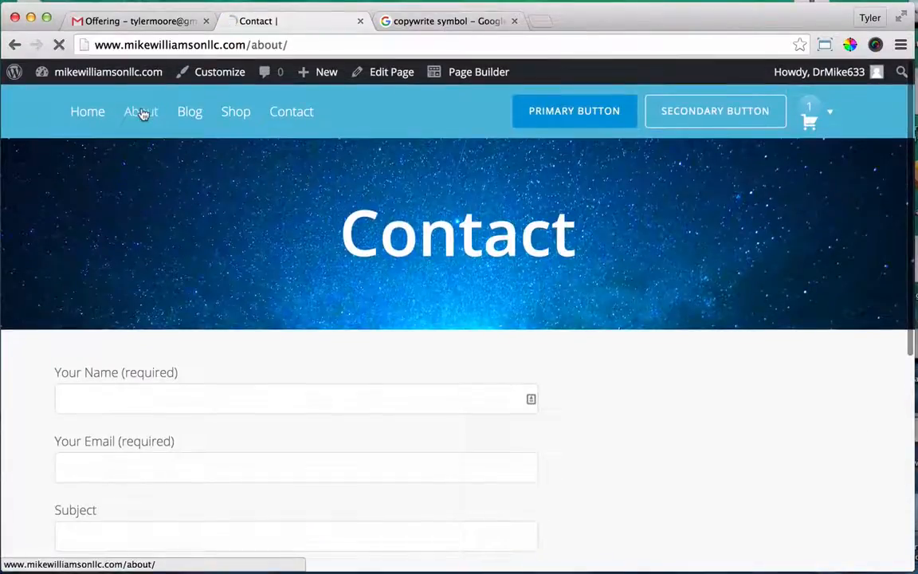
{"action": "scroll", "coordinate": [198, 247], "scroll_direction": "down", "scroll_amount": 1}
{"action": "scroll", "coordinate": [198, 249], "scroll_direction": "down", "scroll_amount": 10}
{"action": "scroll", "coordinate": [199, 254], "scroll_direction": "up", "scroll_amount": 10}
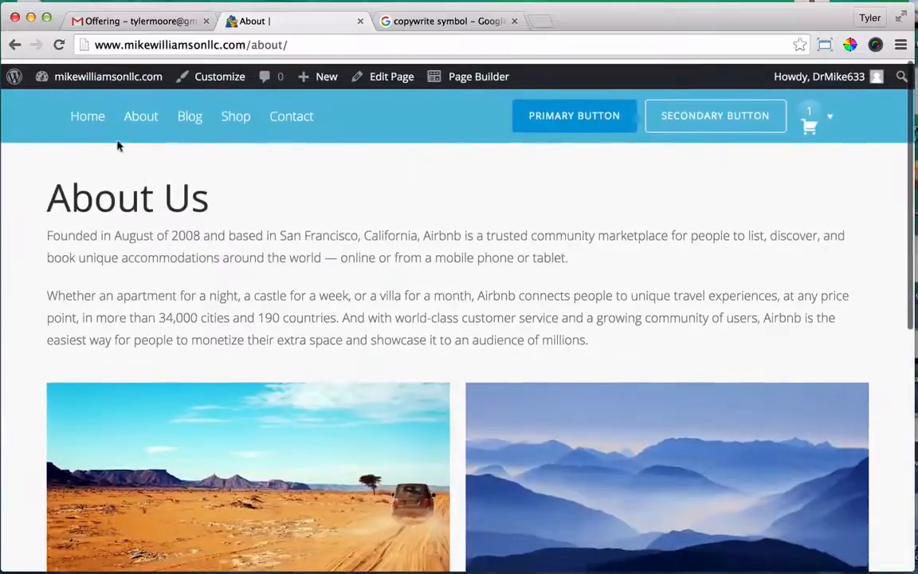
{"action": "left_click", "coordinate": [89, 115]}
{"action": "scroll", "coordinate": [199, 262], "scroll_direction": "down", "scroll_amount": 5}
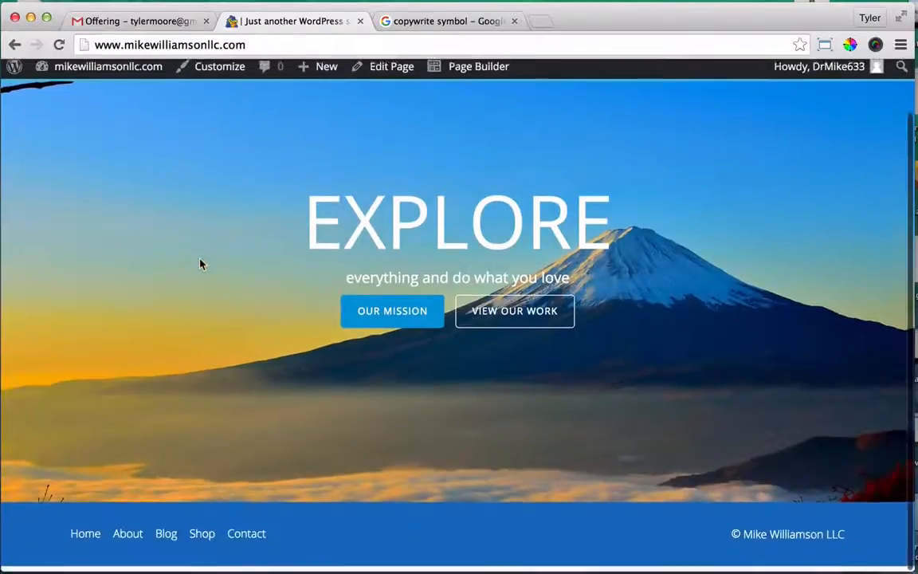
{"action": "scroll", "coordinate": [201, 239], "scroll_direction": "up", "scroll_amount": 5}
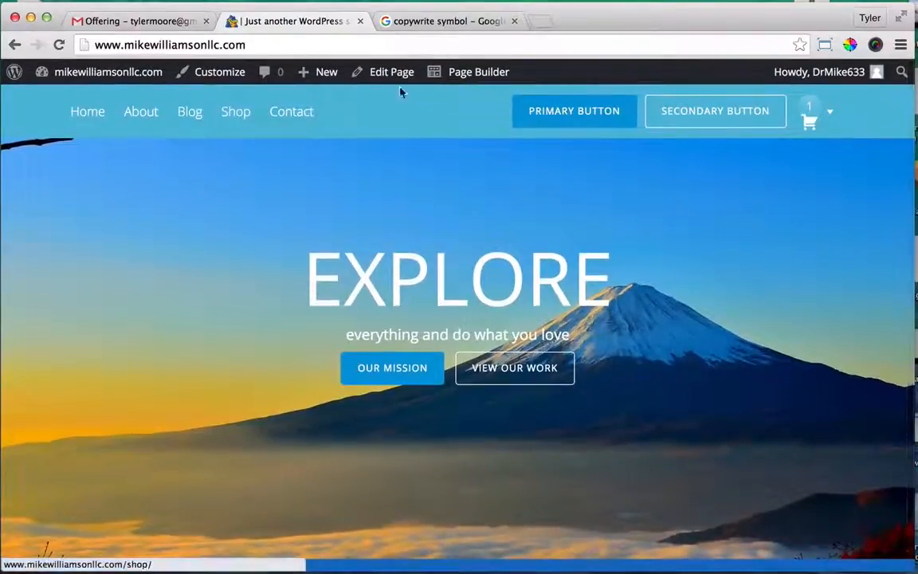